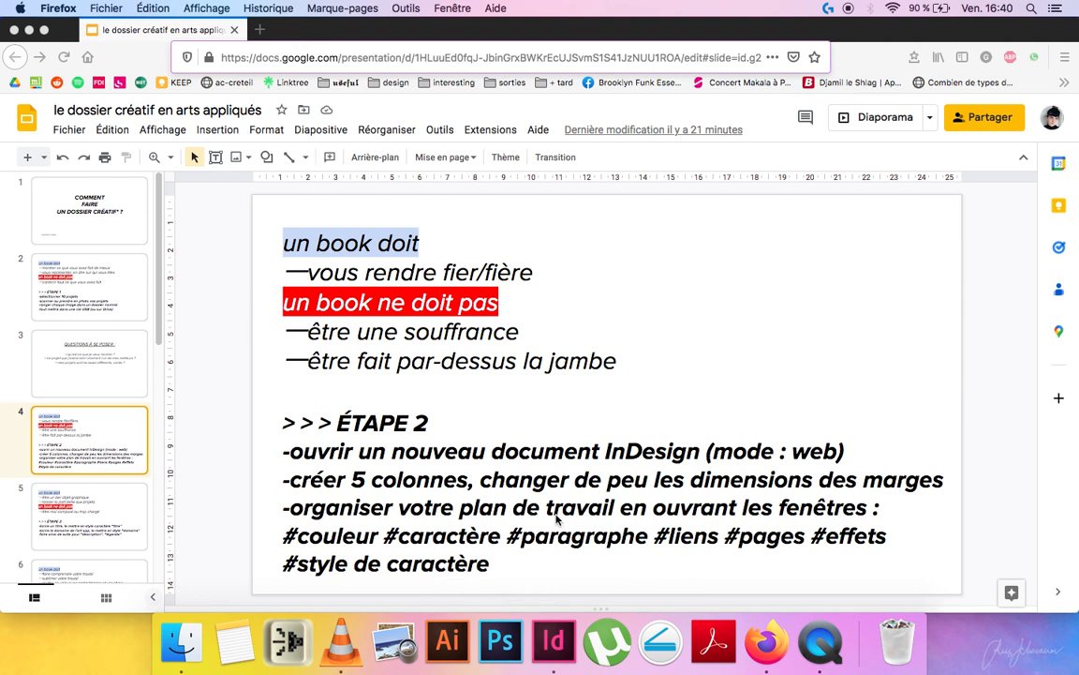
Bring up InDesign, forcing its unresponsive instance to quit.
{"action": "left_click", "coordinate": [565, 646]}
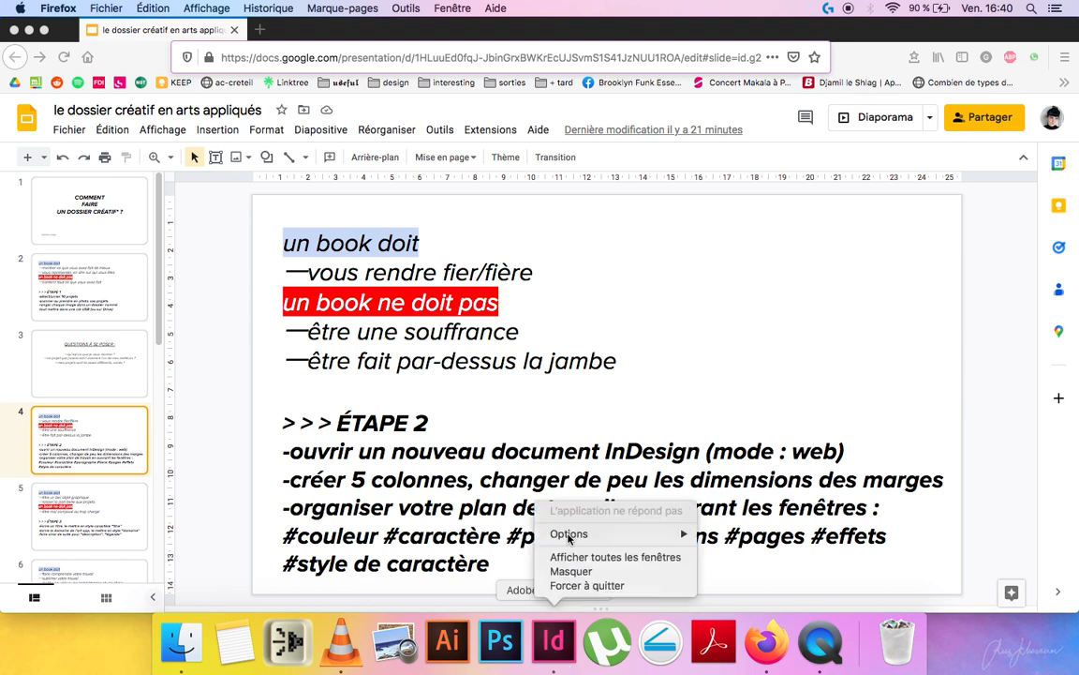
{"action": "mouse_move", "coordinate": [570, 537]}
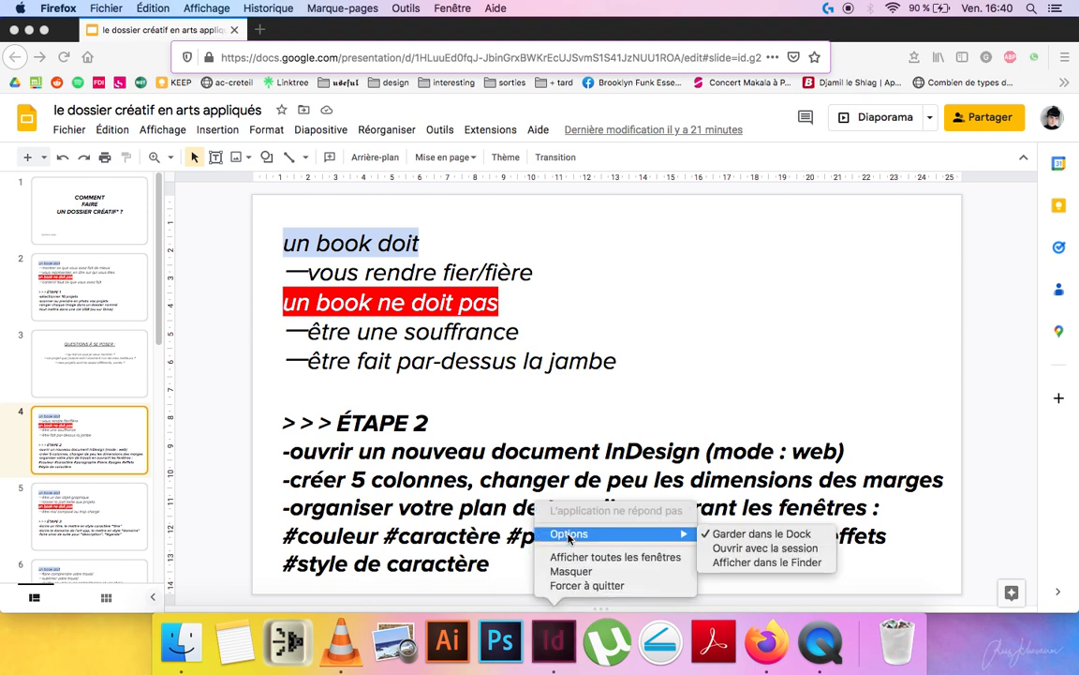
{"action": "left_click", "coordinate": [587, 584]}
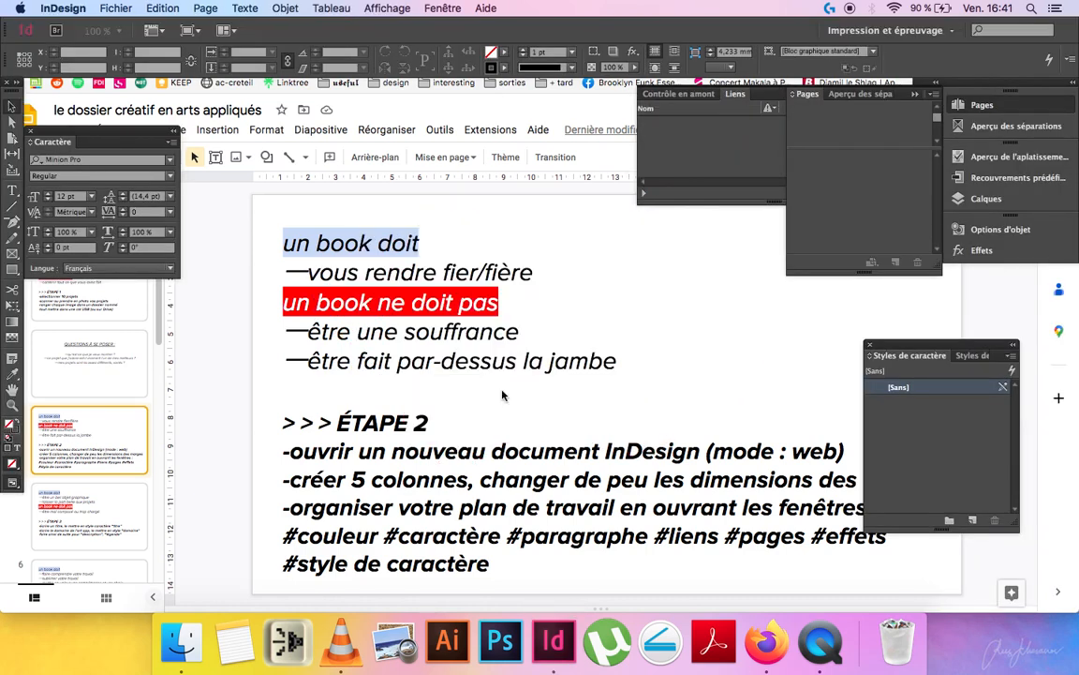
Start a new InDesign document and set its mode to Web.
{"action": "left_click", "coordinate": [117, 9]}
{"action": "mouse_move", "coordinate": [126, 26]}
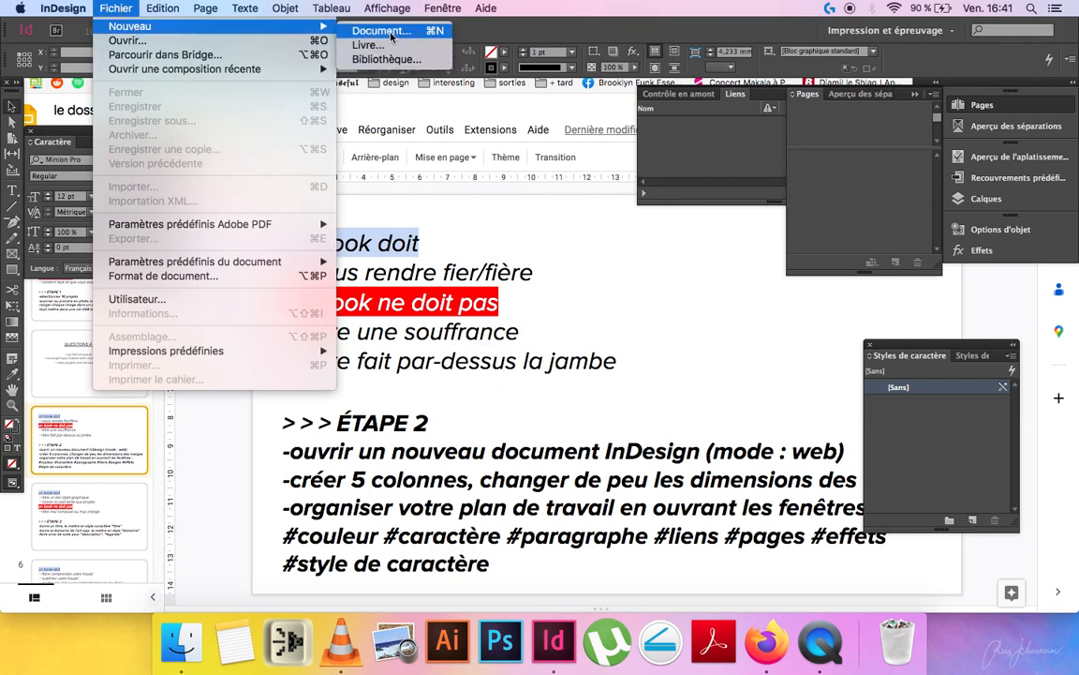
{"action": "left_click", "coordinate": [339, 33]}
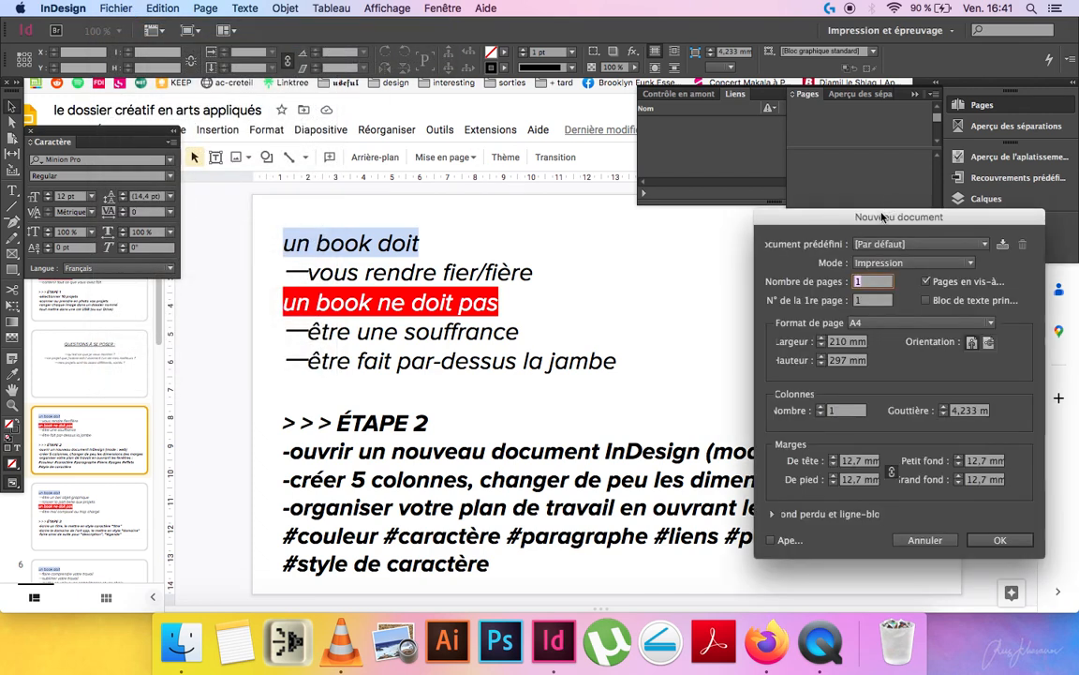
{"action": "left_click_drag", "start_coordinate": [796, 192], "coordinate": [451, 171]}
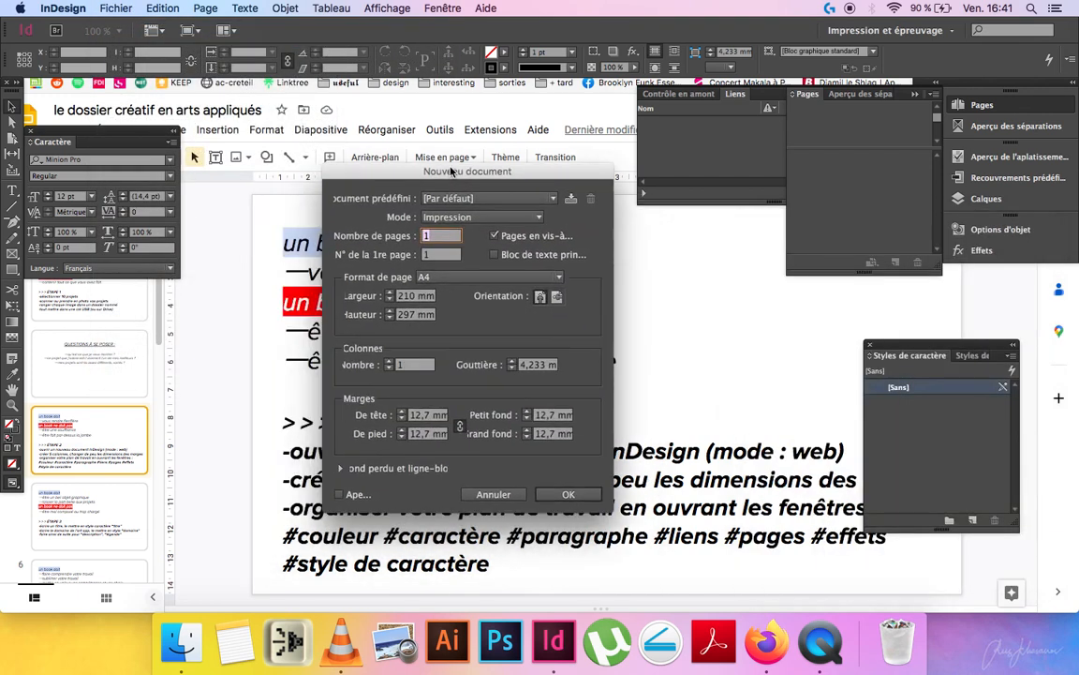
{"action": "left_click", "coordinate": [465, 217]}
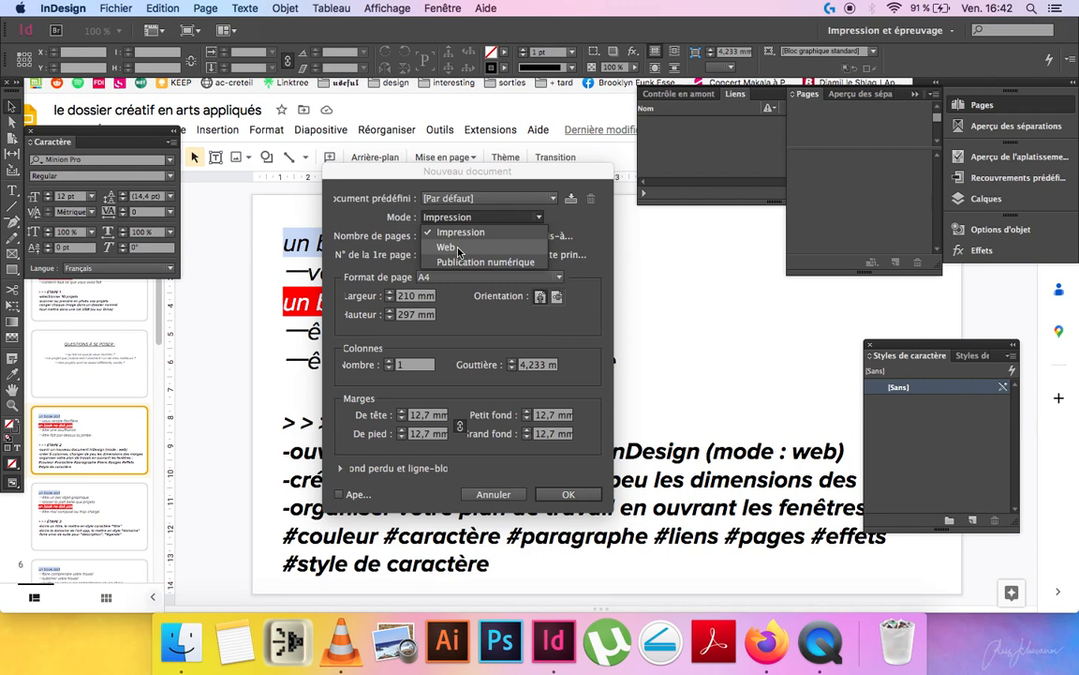
{"action": "left_click", "coordinate": [448, 247]}
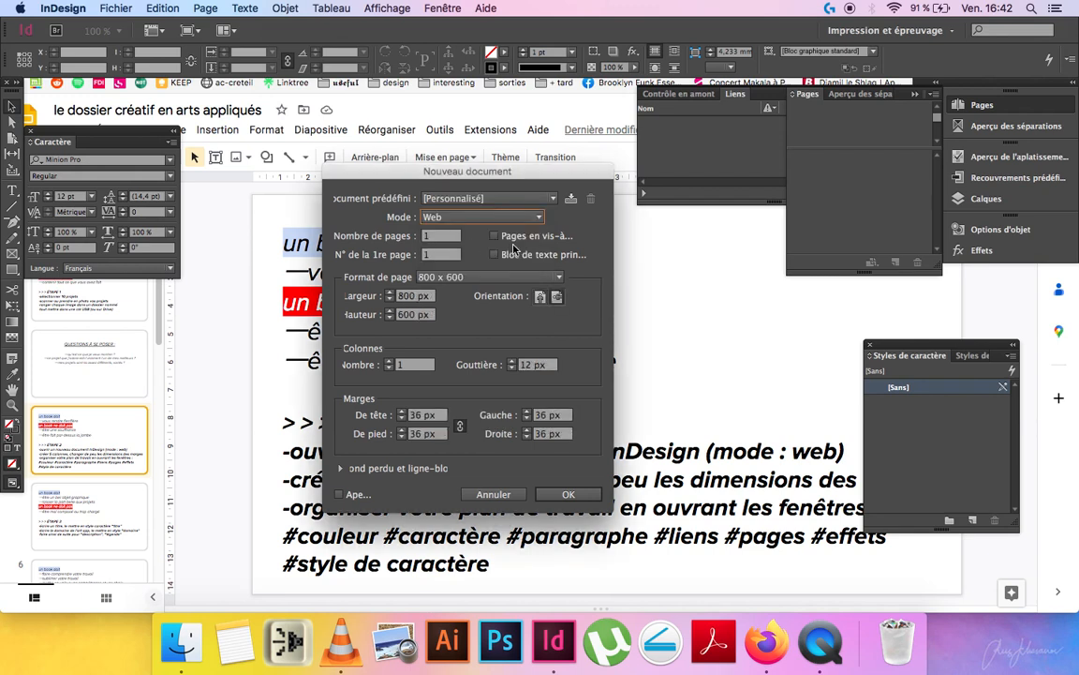
Leave facing pages off and set the new document's page format to A4.
{"action": "left_click", "coordinate": [504, 238]}
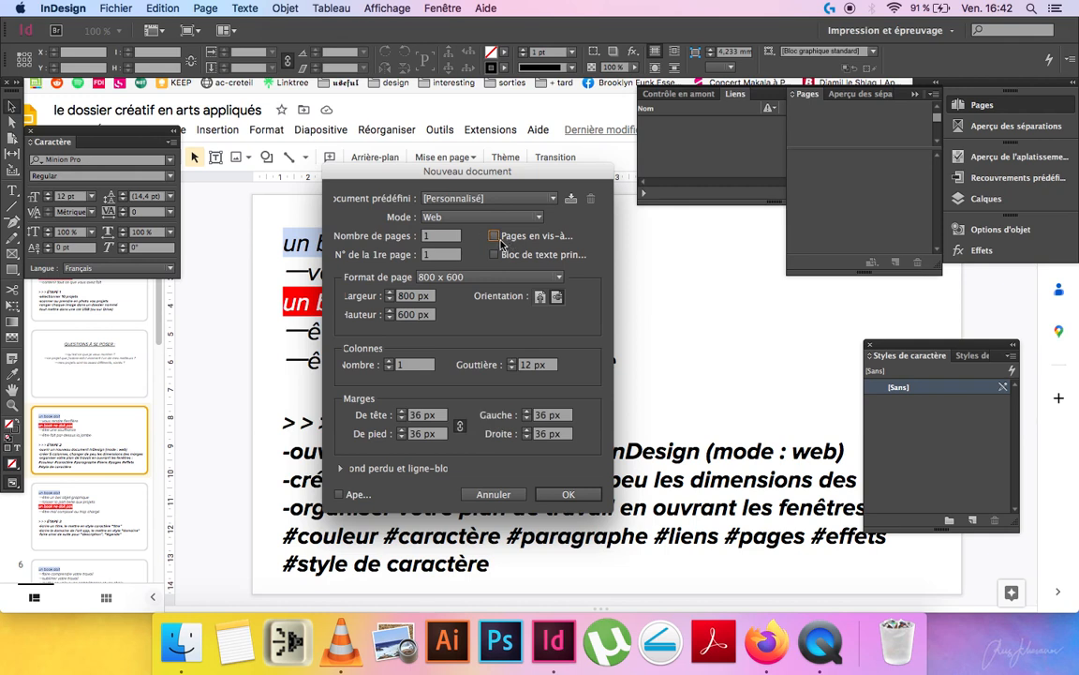
{"action": "left_click", "coordinate": [493, 238]}
{"action": "left_click", "coordinate": [493, 238]}
{"action": "double_click", "coordinate": [445, 239]}
{"action": "left_click", "coordinate": [435, 278]}
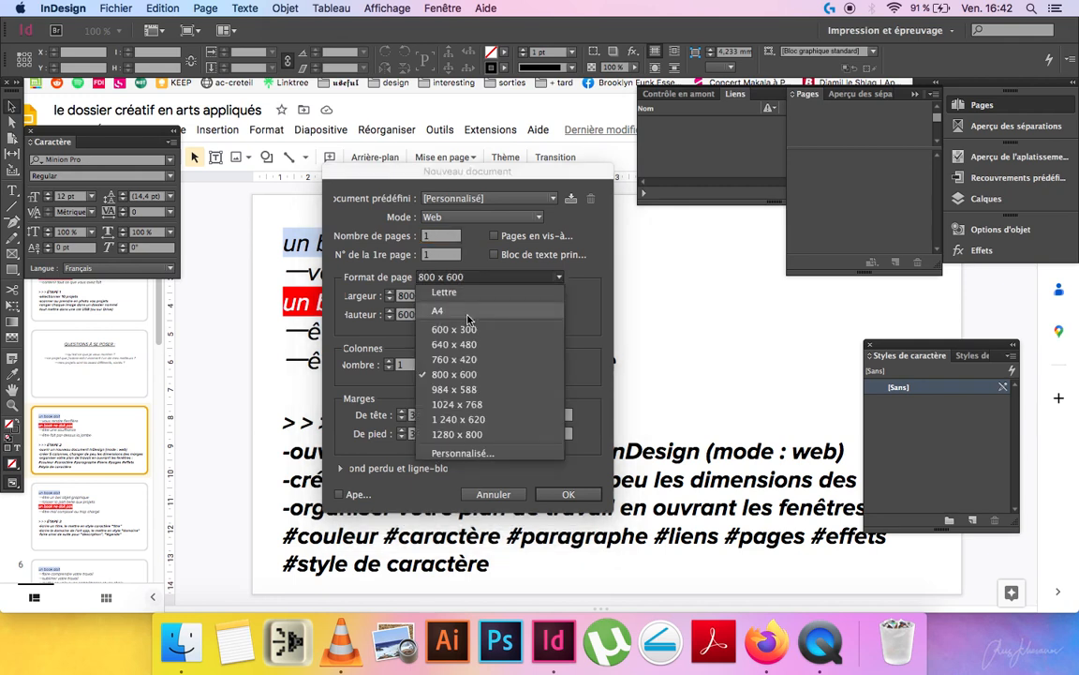
{"action": "left_click", "coordinate": [466, 320]}
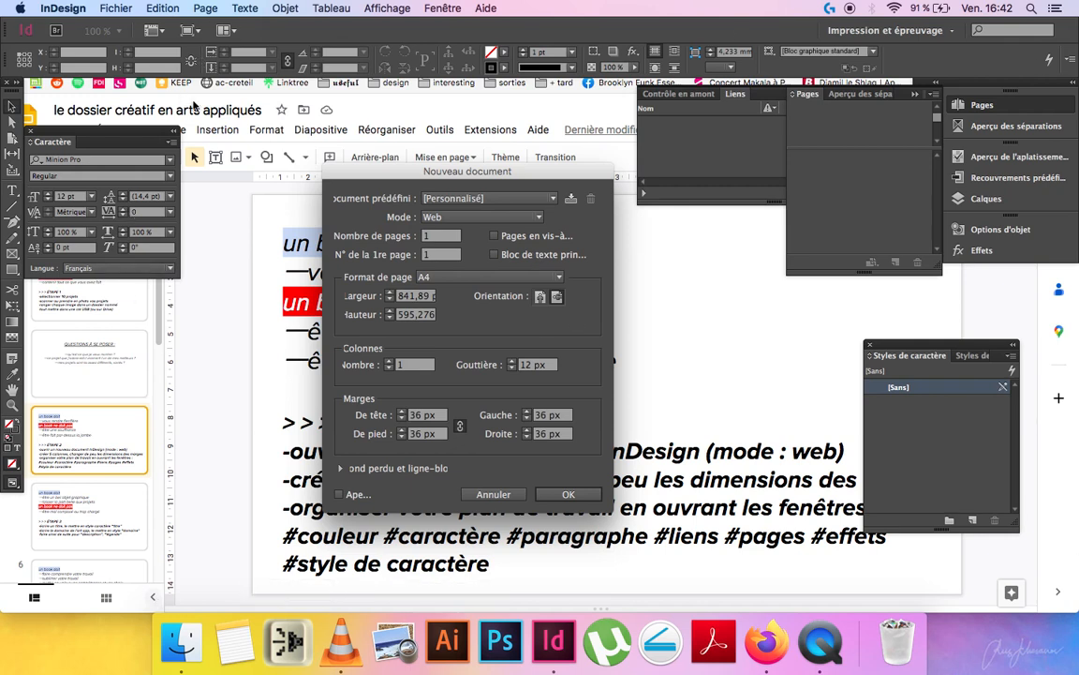
Set the number of columns in the new document to 5.
{"action": "left_click", "coordinate": [389, 362]}
{"action": "left_click", "coordinate": [390, 362]}
{"action": "left_click", "coordinate": [389, 361]}
{"action": "left_click", "coordinate": [390, 361]}
Set all four margins to 45 px and create the document.
{"action": "double_click", "coordinate": [422, 418]}
{"action": "type", "text": "4"}
{"action": "key", "text": "Tab"}
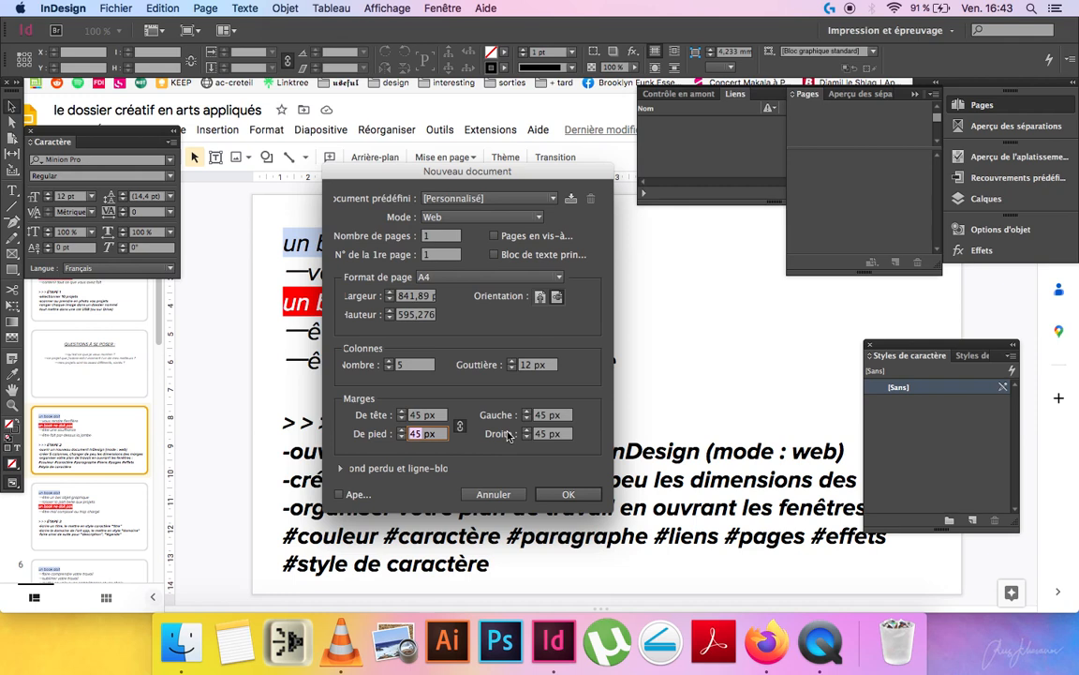
{"action": "left_click", "coordinate": [563, 498]}
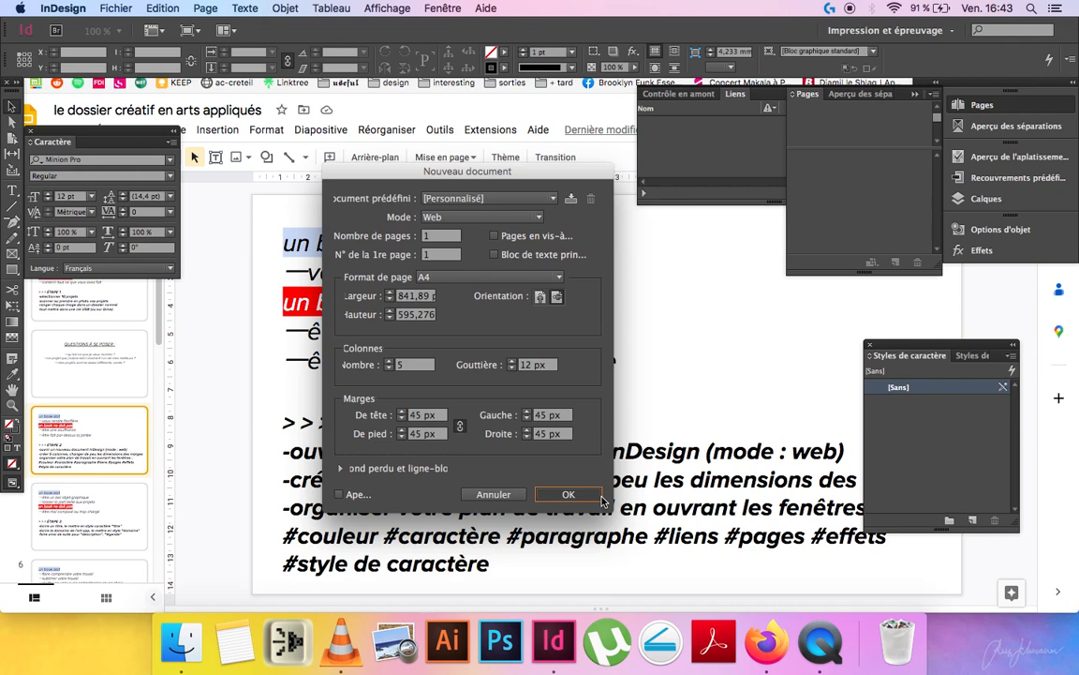
{"action": "left_click", "coordinate": [601, 498]}
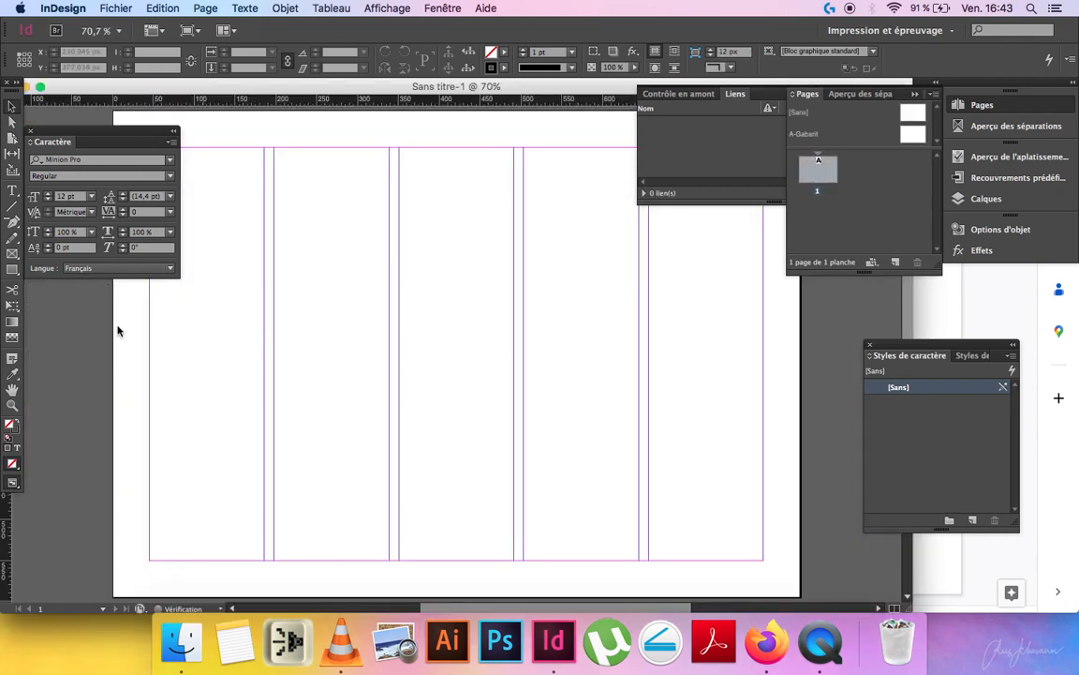
Clear the workspace by closing the Caractère and Styles de caractère panels and collapsing the Liens and Pages panels.
{"action": "left_click", "coordinate": [30, 131]}
{"action": "double_click", "coordinate": [749, 94]}
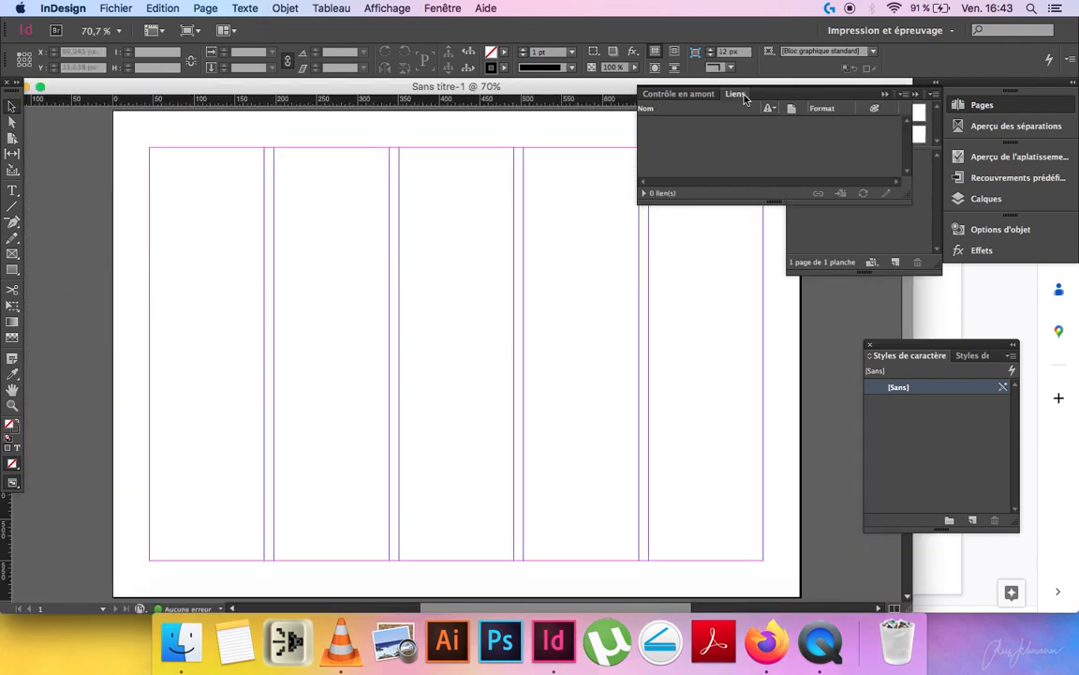
{"action": "left_click", "coordinate": [869, 345]}
{"action": "left_click", "coordinate": [915, 93]}
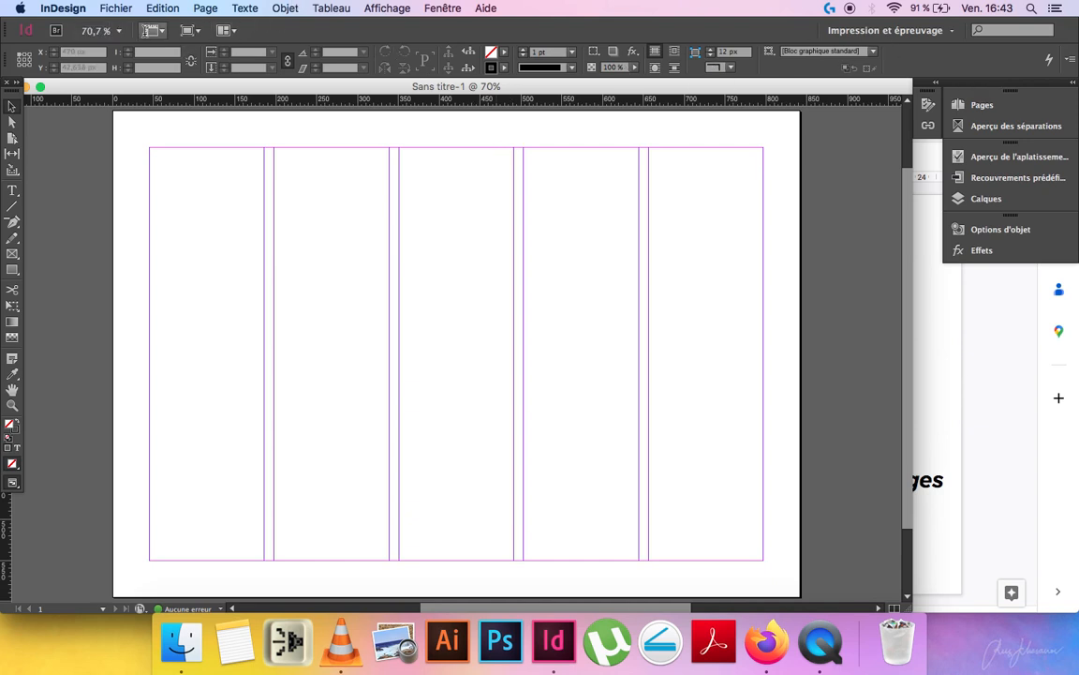
{"action": "left_click", "coordinate": [401, 9]}
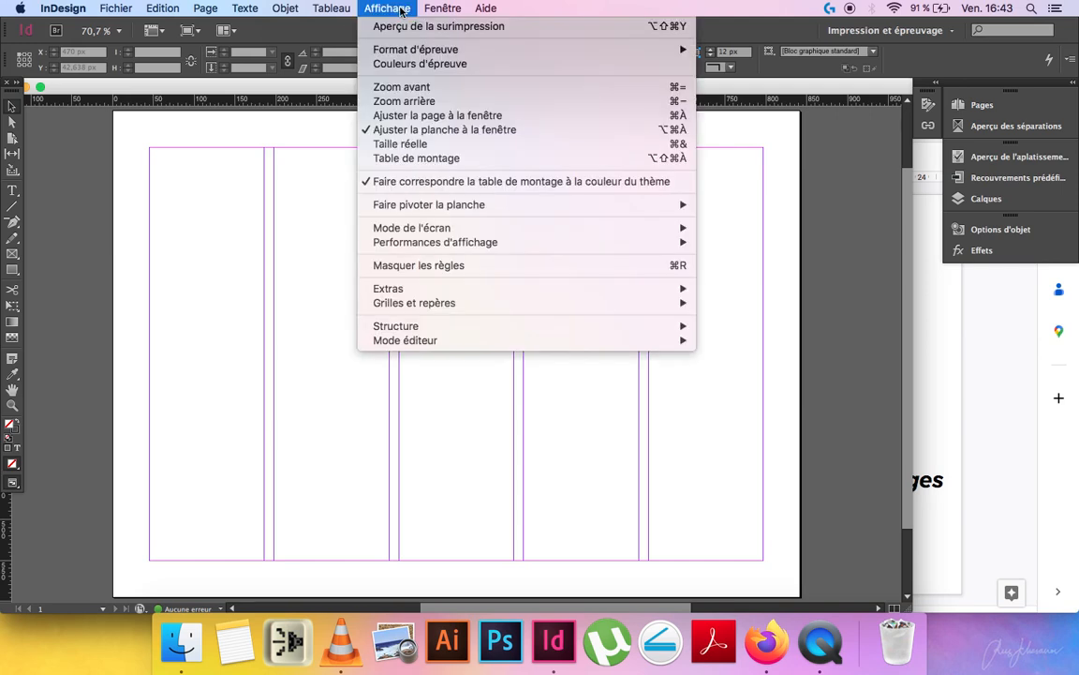
{"action": "mouse_move", "coordinate": [442, 9]}
{"action": "mouse_move", "coordinate": [465, 41]}
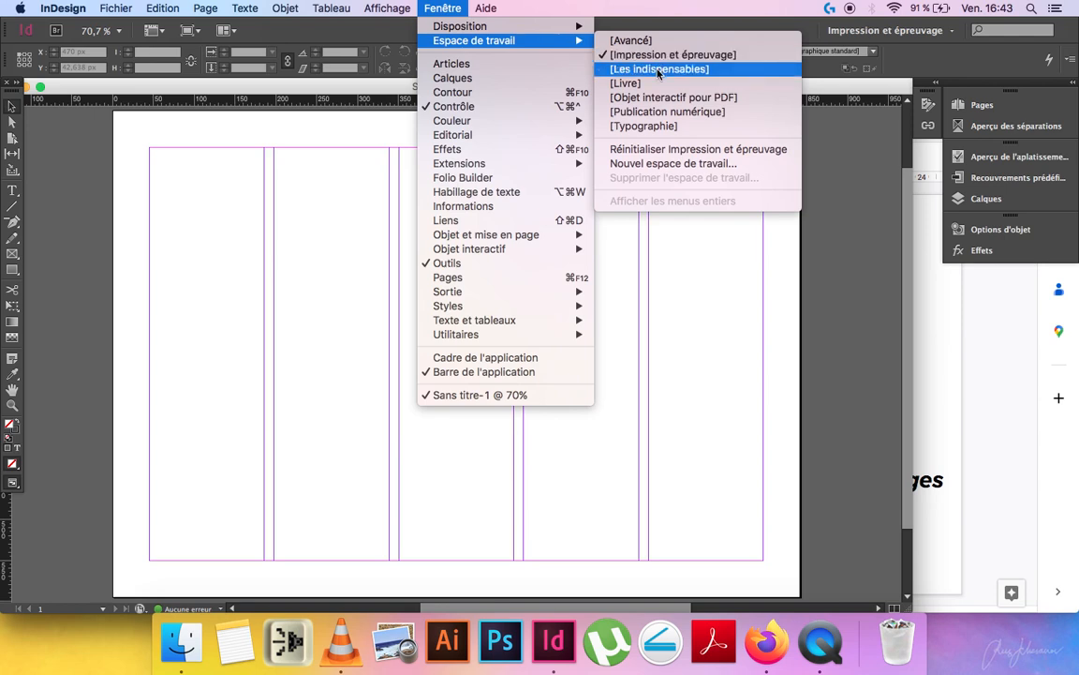
{"action": "left_click", "coordinate": [249, 127]}
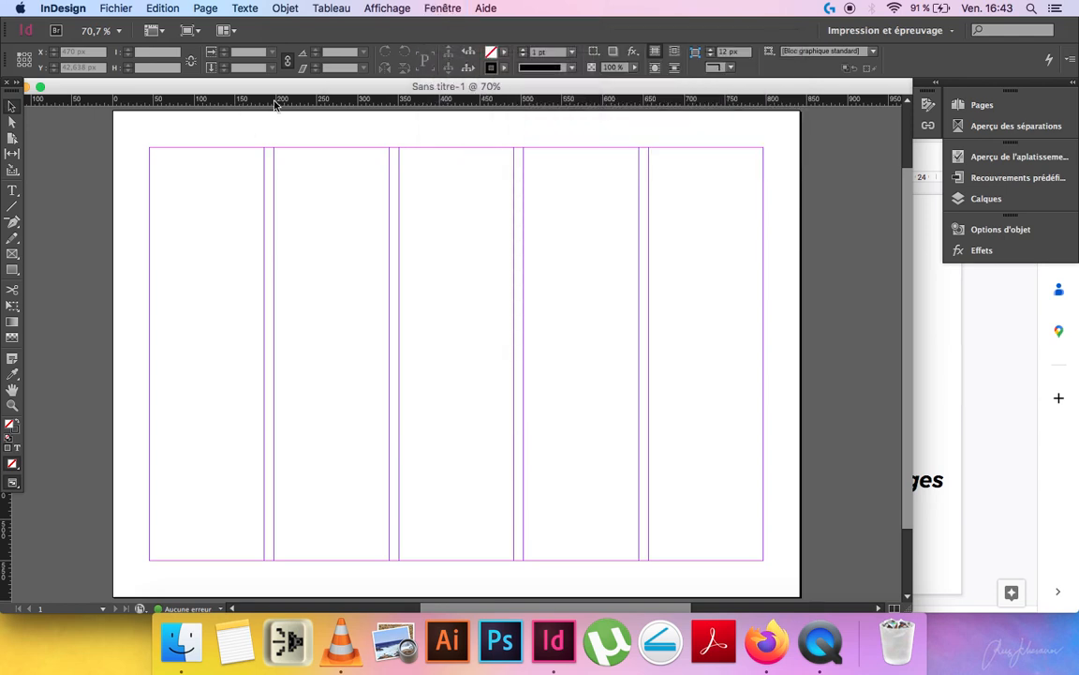
Move the document window clear of the tools and consult the panel list on the ÉTAPE 2 slide in Firefox.
{"action": "double_click", "coordinate": [415, 91]}
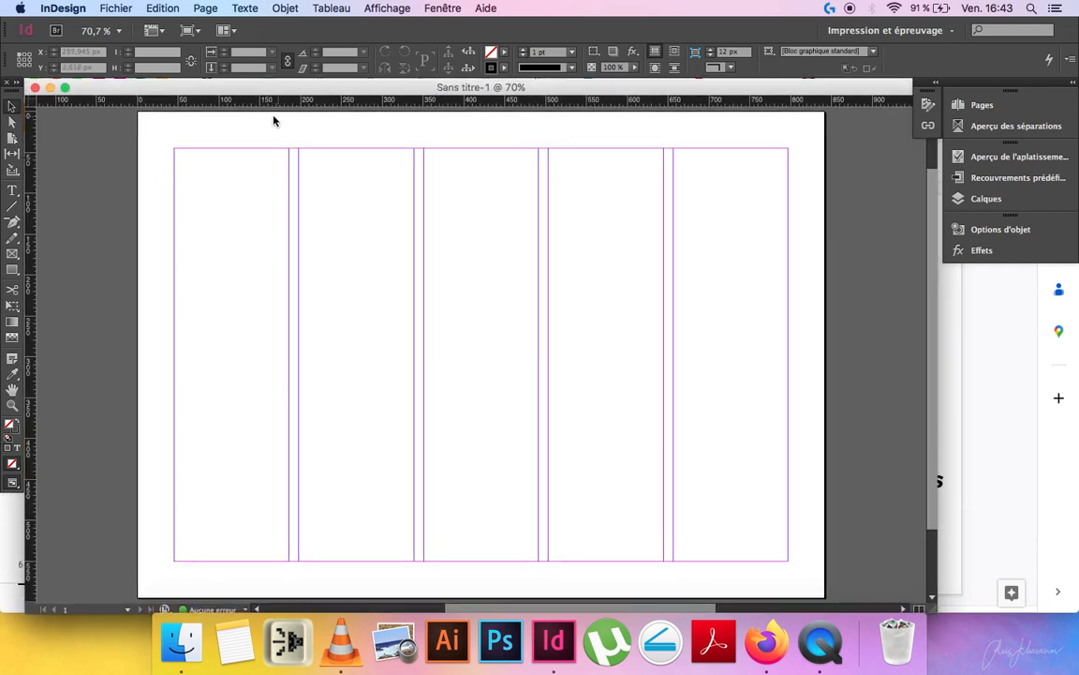
{"action": "left_click", "coordinate": [960, 440]}
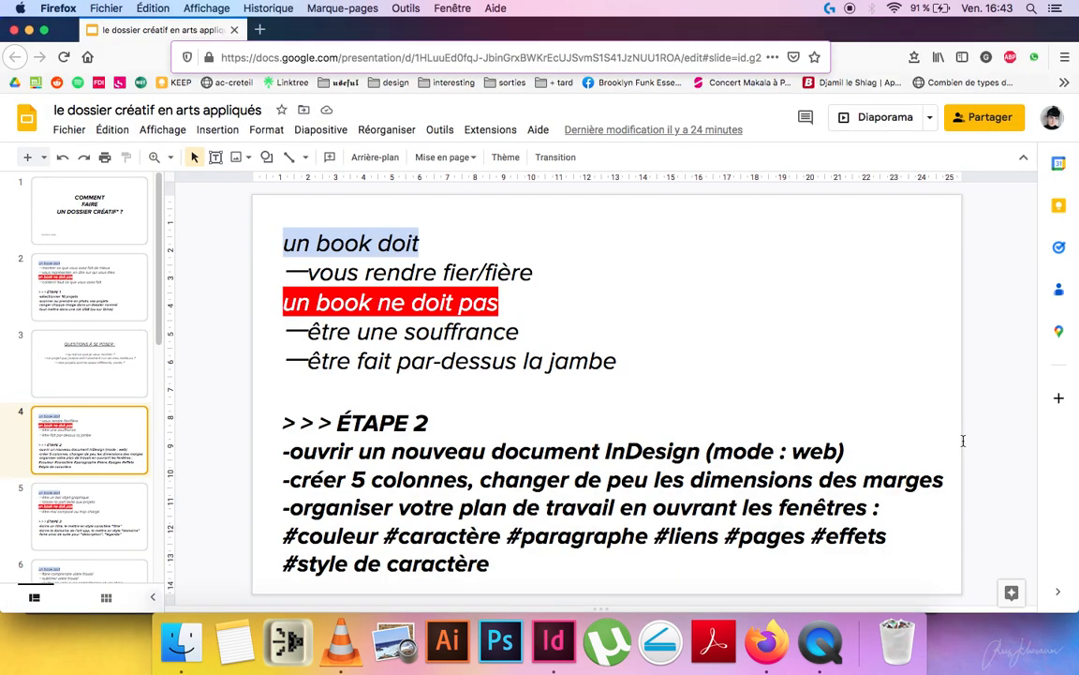
{"action": "left_click", "coordinate": [290, 508]}
{"action": "type", "text": "-"}
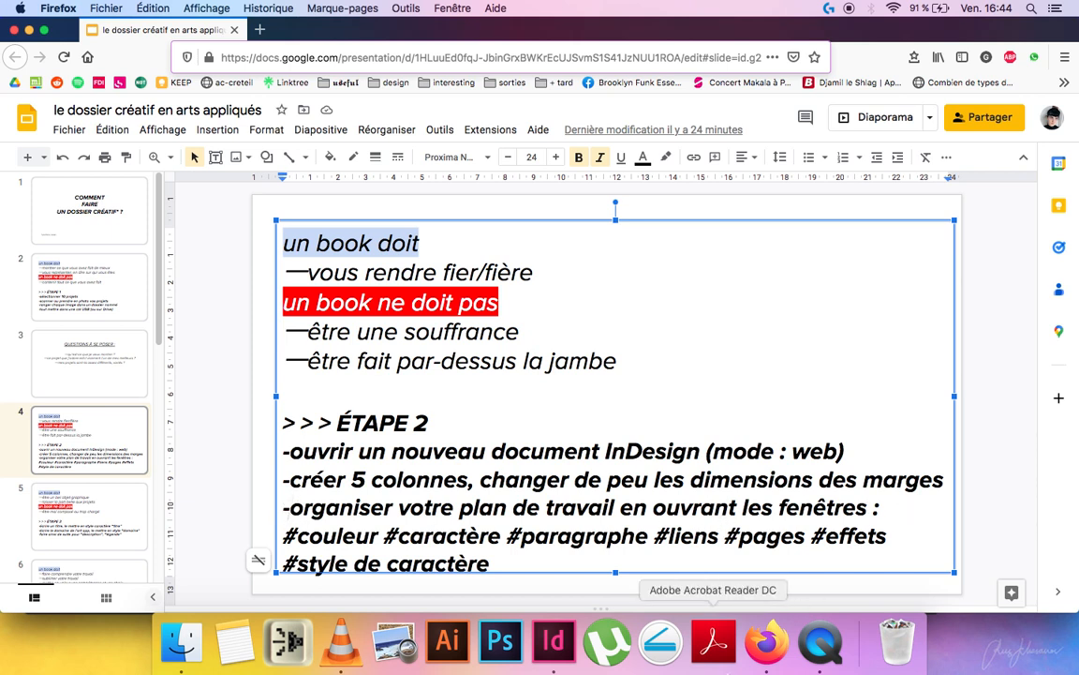
Return to InDesign, display the Couleur panel and place it over the upper part of the page's right edge.
{"action": "left_click", "coordinate": [556, 660]}
{"action": "left_click", "coordinate": [443, 8]}
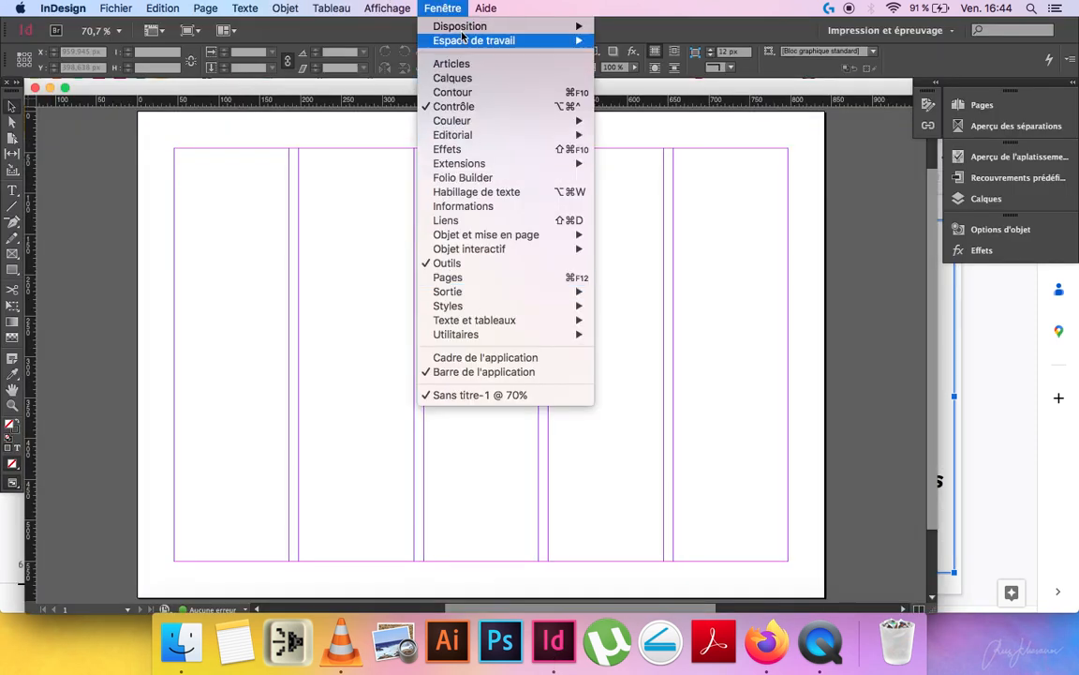
{"action": "mouse_move", "coordinate": [480, 143]}
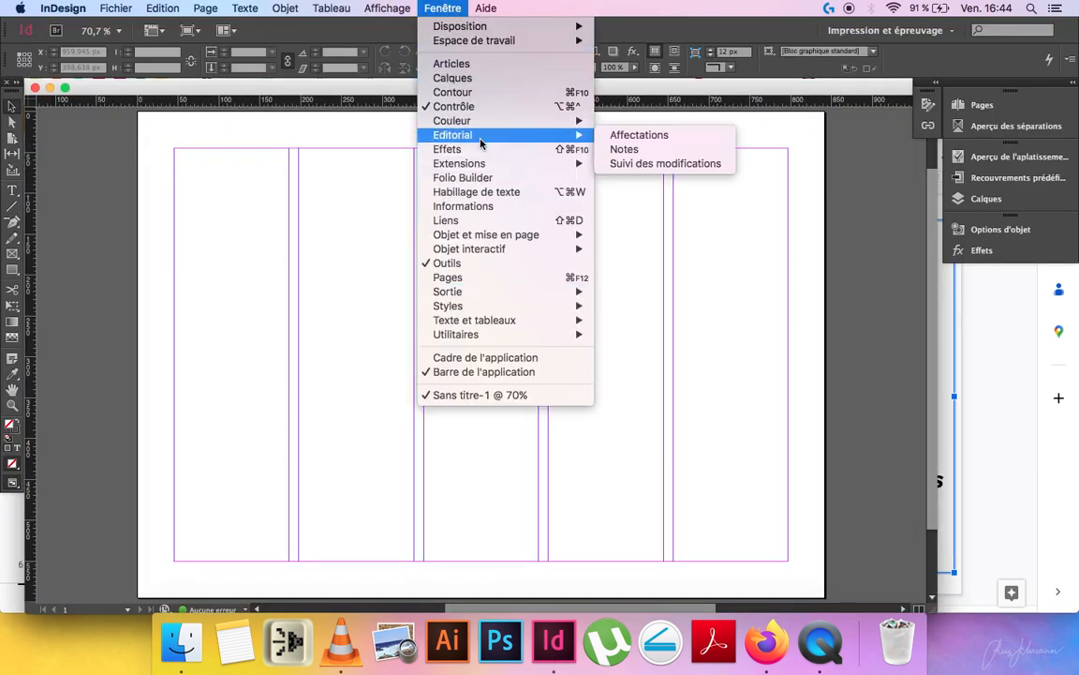
{"action": "mouse_move", "coordinate": [494, 122]}
{"action": "left_click", "coordinate": [607, 120]}
{"action": "left_click_drag", "start_coordinate": [726, 294], "coordinate": [827, 154]}
Display the Effets panel and detach it from its group, placing it just below the Couleur panel.
{"action": "left_click", "coordinate": [446, 8]}
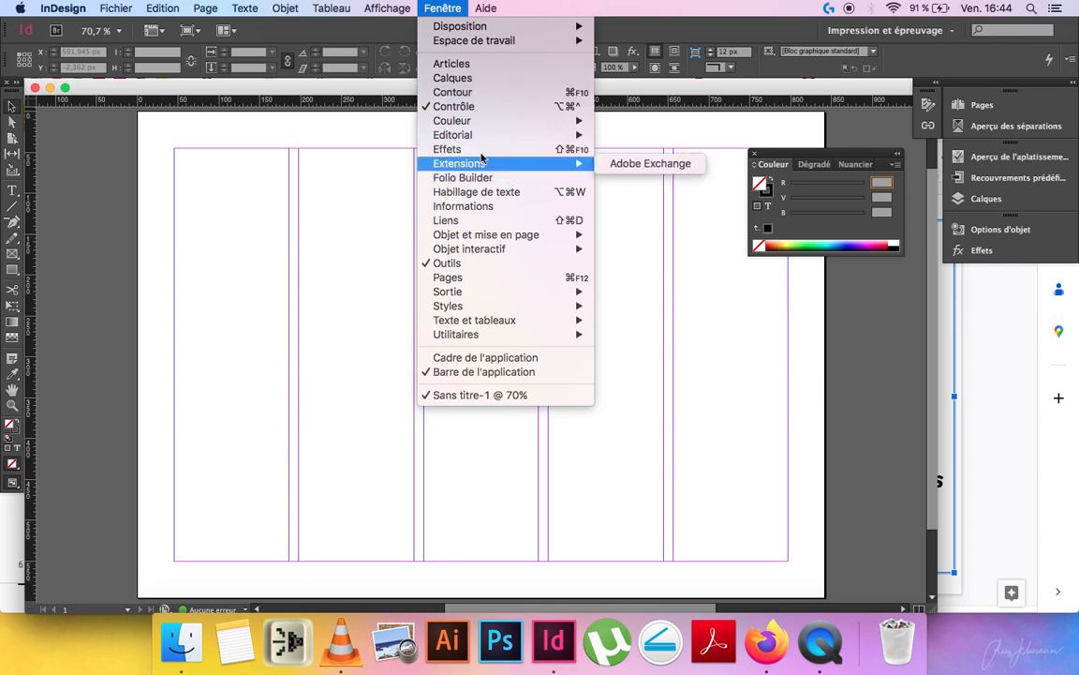
{"action": "left_click", "coordinate": [468, 150]}
{"action": "left_click_drag", "start_coordinate": [877, 228], "coordinate": [803, 291]}
Display the Liens panel as a narrower, taller floating panel over the page's upper-left corner, and collapse the Contrôle en amont panel.
{"action": "left_click", "coordinate": [330, 8]}
{"action": "mouse_move", "coordinate": [286, 7]}
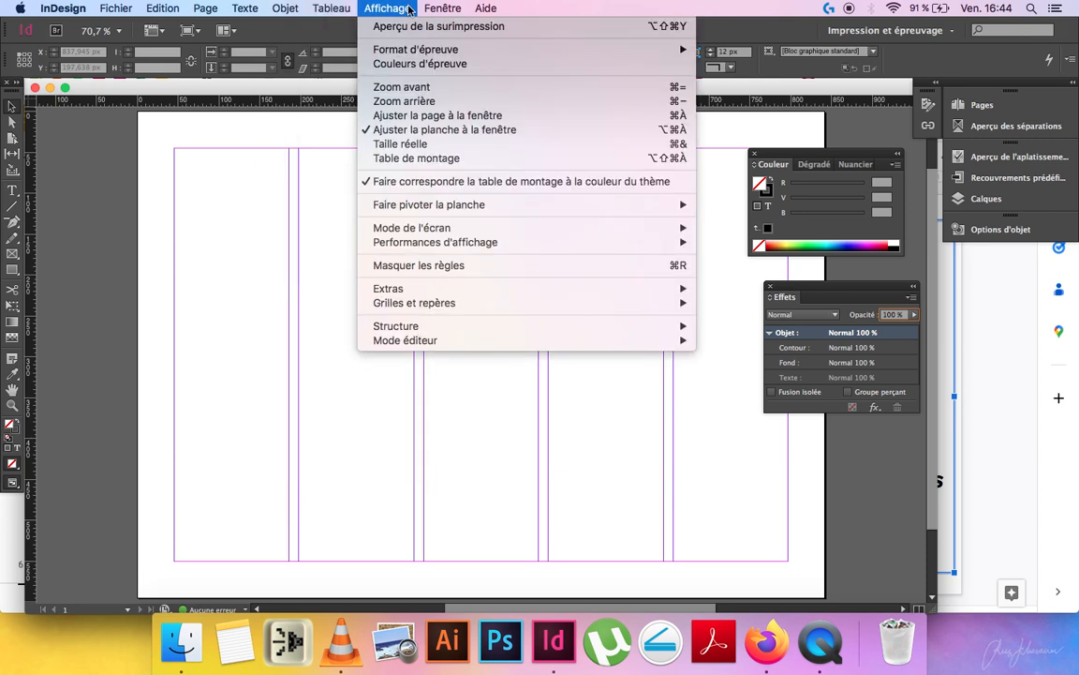
{"action": "mouse_move", "coordinate": [442, 8]}
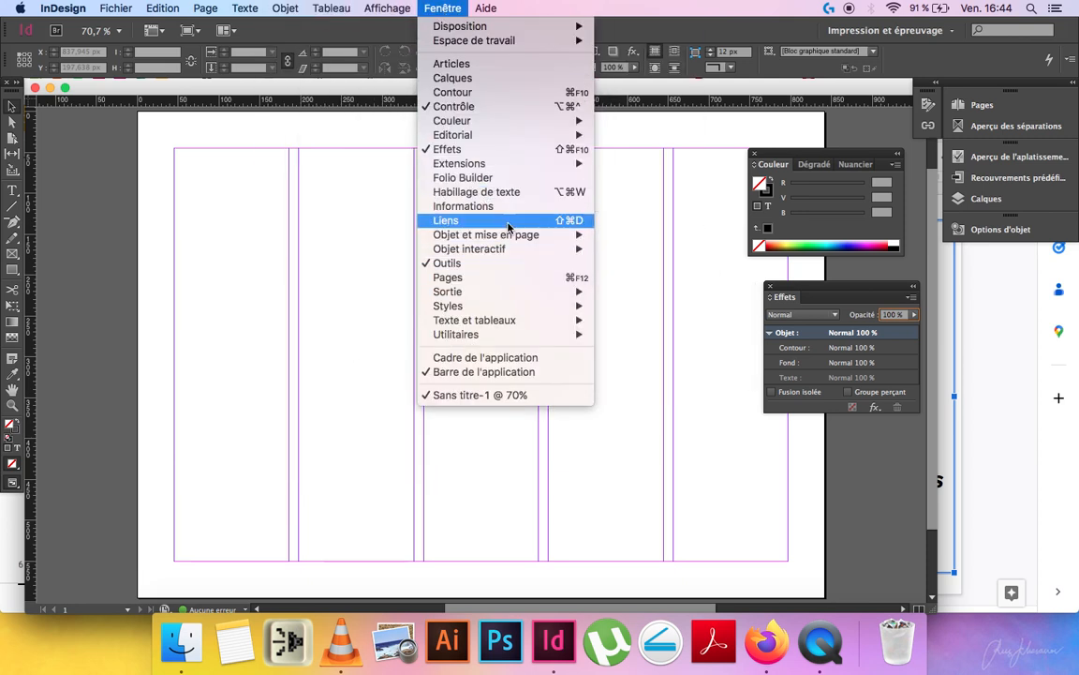
{"action": "left_click", "coordinate": [508, 227]}
{"action": "left_click_drag", "start_coordinate": [749, 98], "coordinate": [80, 141]}
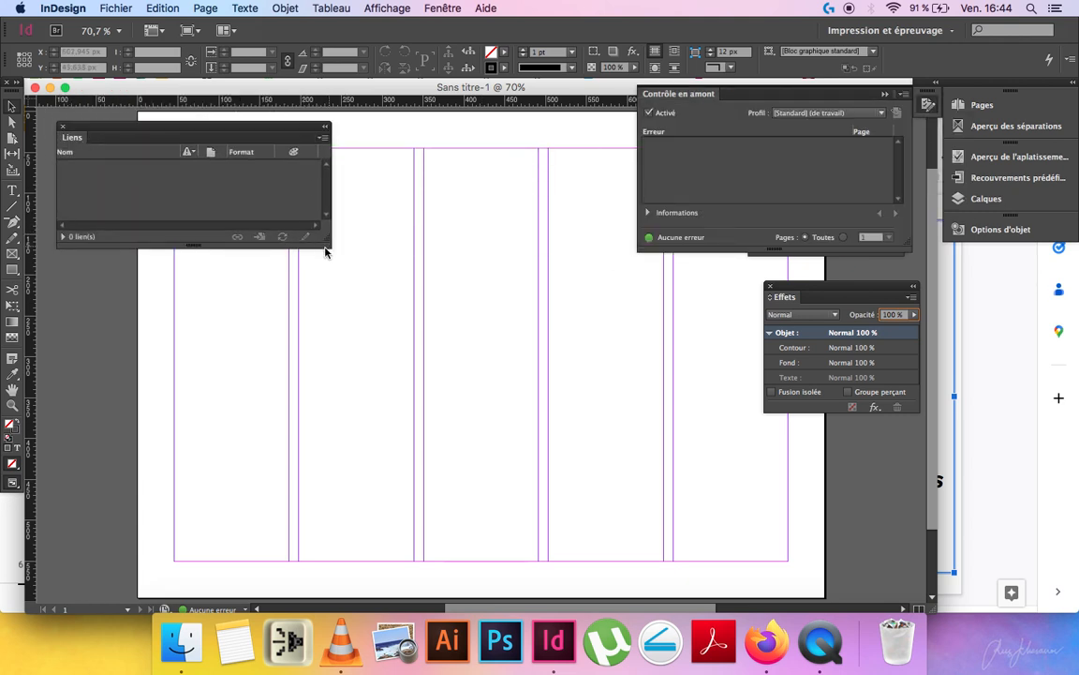
{"action": "left_click_drag", "start_coordinate": [329, 249], "coordinate": [212, 339]}
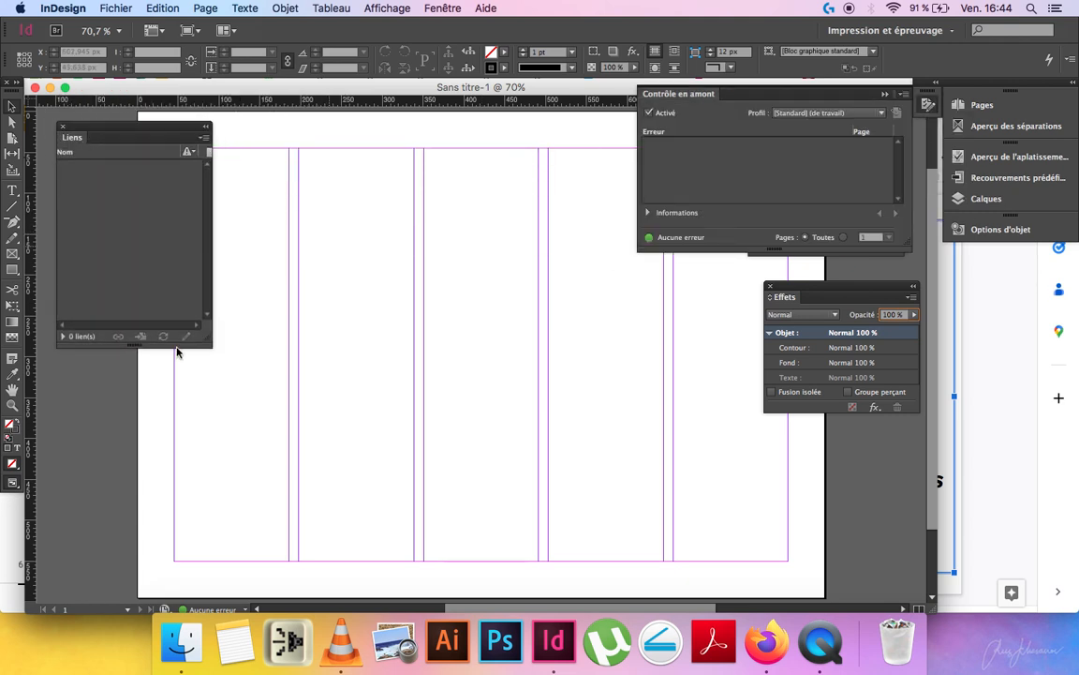
{"action": "left_click", "coordinate": [887, 96]}
{"action": "left_click_drag", "start_coordinate": [212, 342], "coordinate": [145, 352]}
Display the Pages panel as a separate floating panel beside the page, and shift the Effets panel closer beneath the Couleur panel.
{"action": "left_click", "coordinate": [431, 9]}
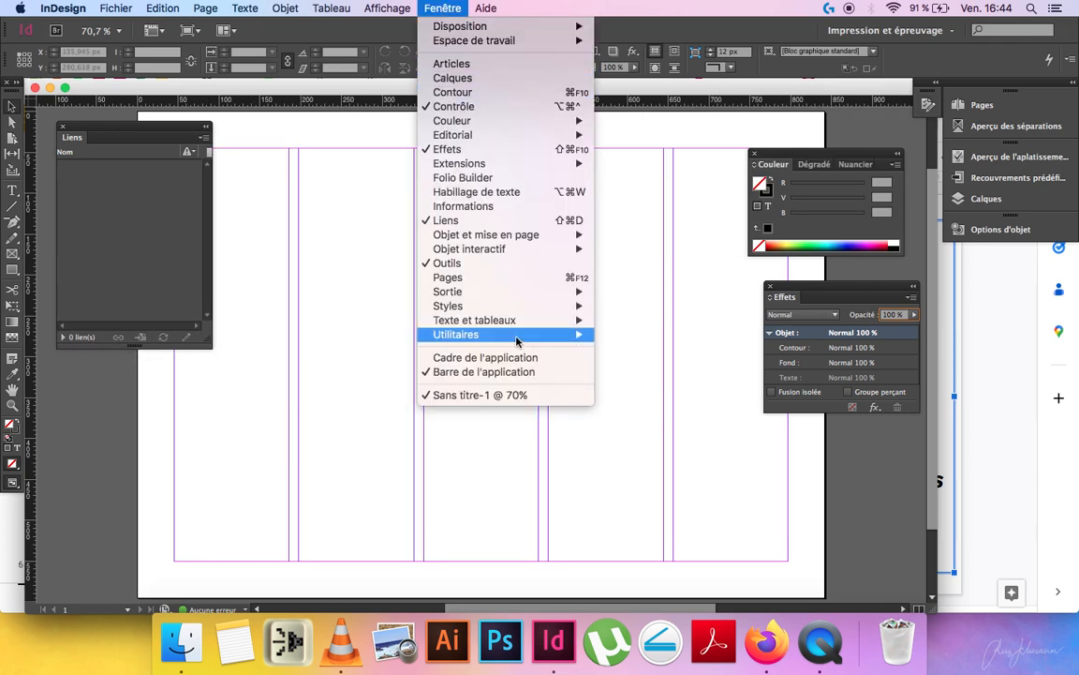
{"action": "mouse_move", "coordinate": [510, 320]}
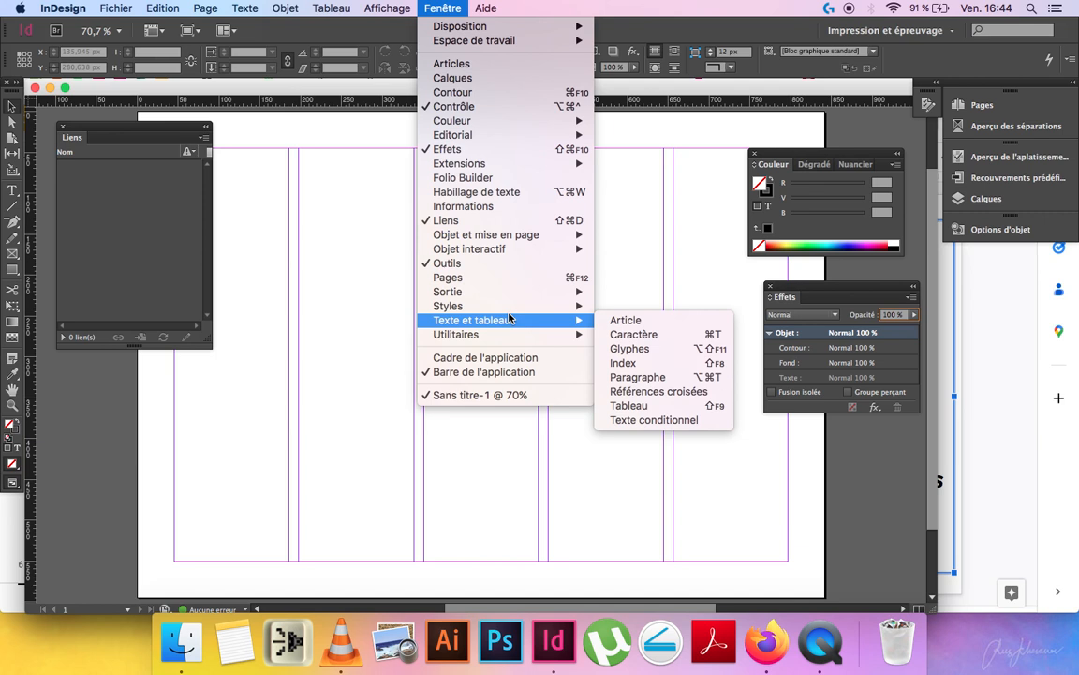
{"action": "left_click", "coordinate": [513, 279]}
{"action": "left_click_drag", "start_coordinate": [807, 93], "coordinate": [972, 396]}
{"action": "left_click", "coordinate": [914, 95]}
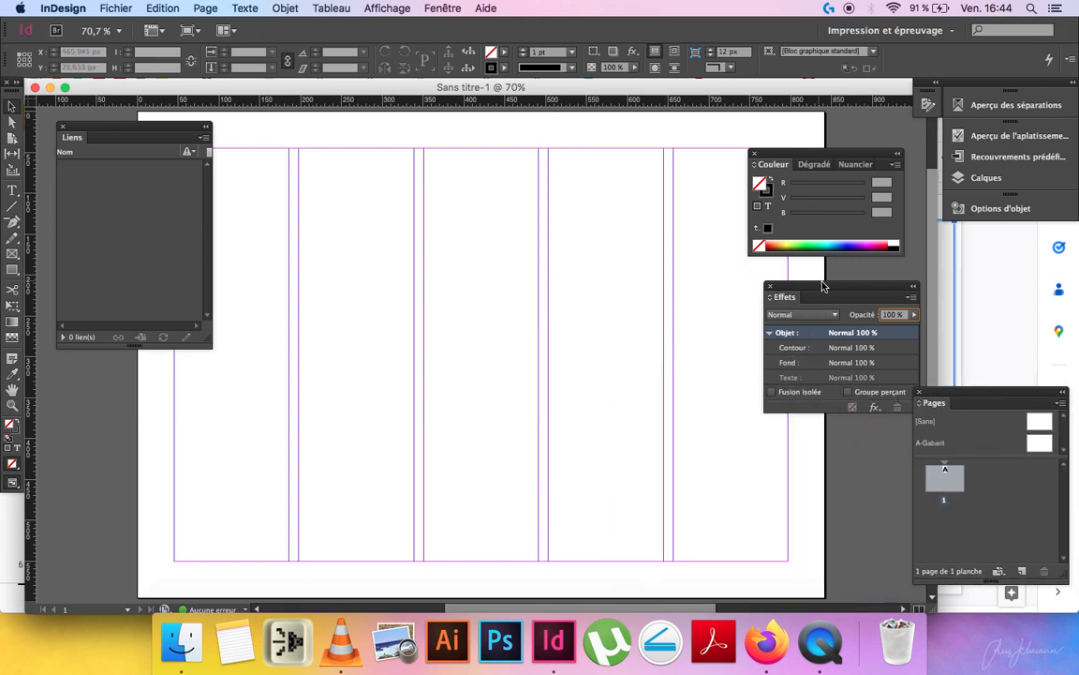
{"action": "left_click_drag", "start_coordinate": [825, 286], "coordinate": [805, 272]}
{"action": "left_click", "coordinate": [442, 7]}
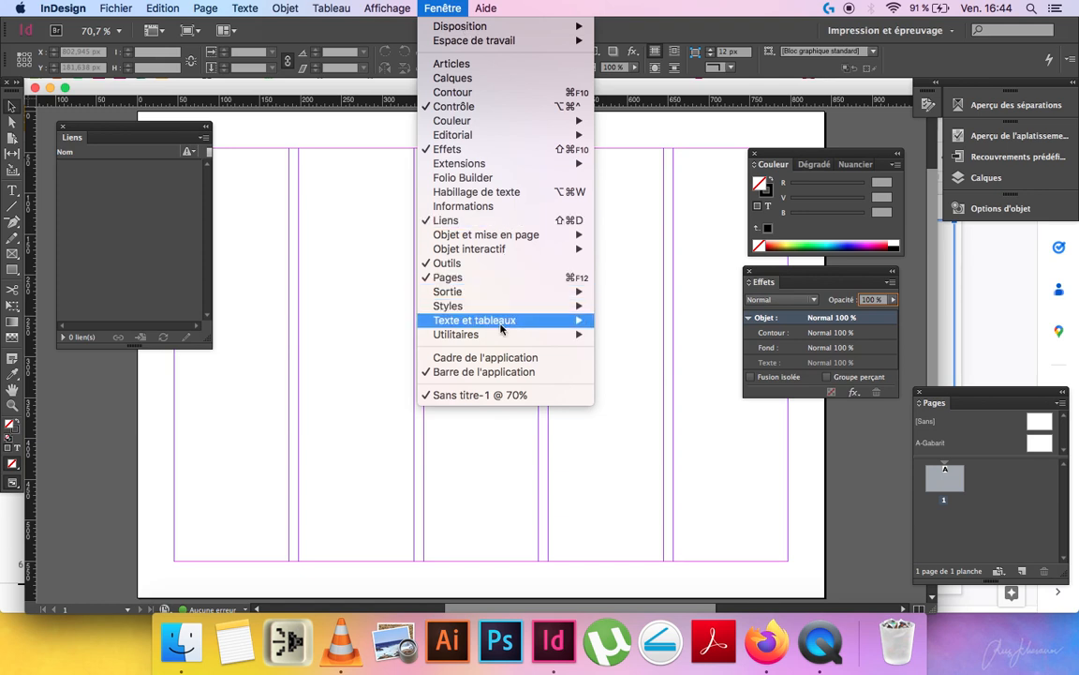
{"action": "mouse_move", "coordinate": [524, 319]}
{"action": "left_click", "coordinate": [636, 326]}
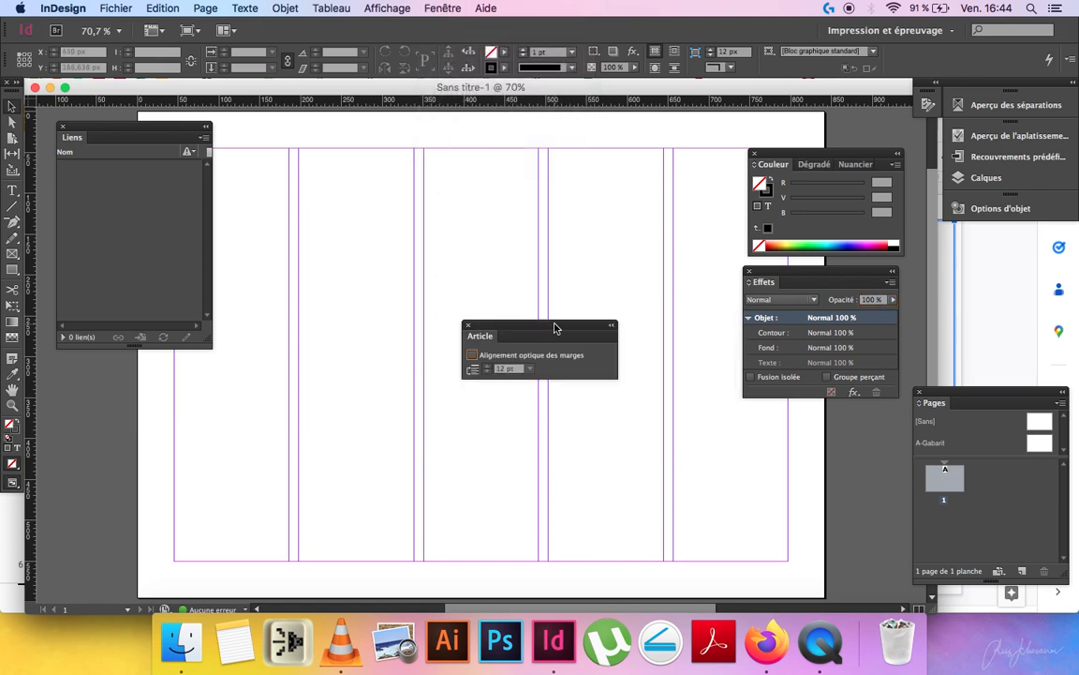
{"action": "left_click", "coordinate": [420, 292]}
Display the Caractère panel for text formatting.
{"action": "left_click", "coordinate": [435, 7]}
{"action": "mouse_move", "coordinate": [511, 319]}
{"action": "left_click", "coordinate": [634, 334]}
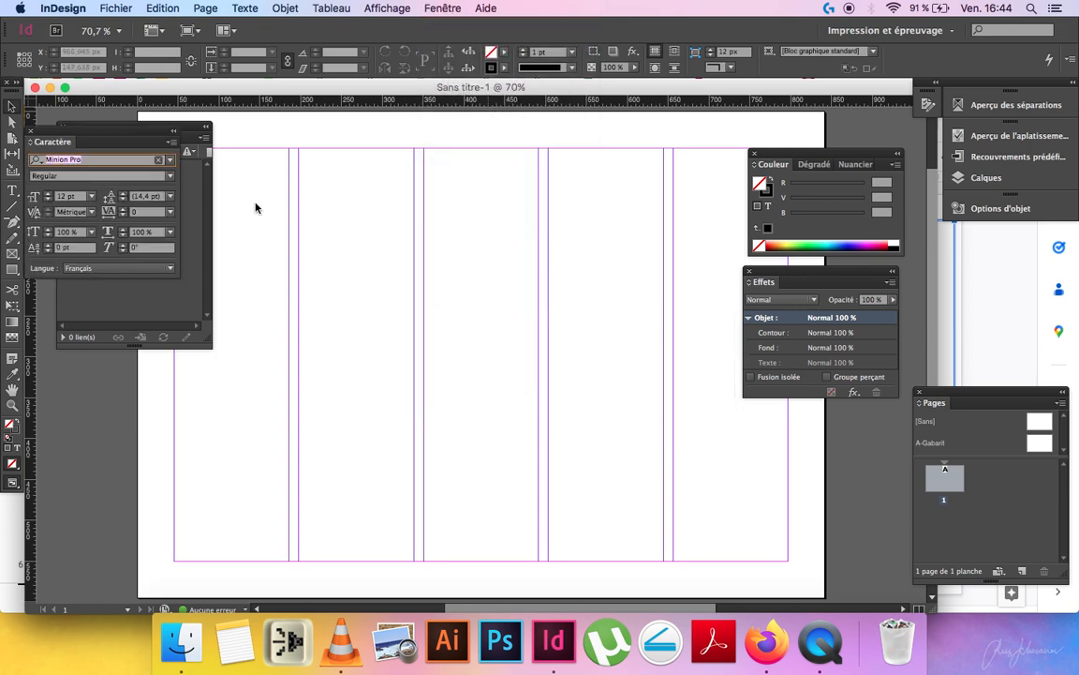
Place the Caractère panel beneath the Liens panel and display the Paragraphe panel.
{"action": "left_click_drag", "start_coordinate": [138, 138], "coordinate": [161, 372]}
{"action": "left_click", "coordinate": [448, 5]}
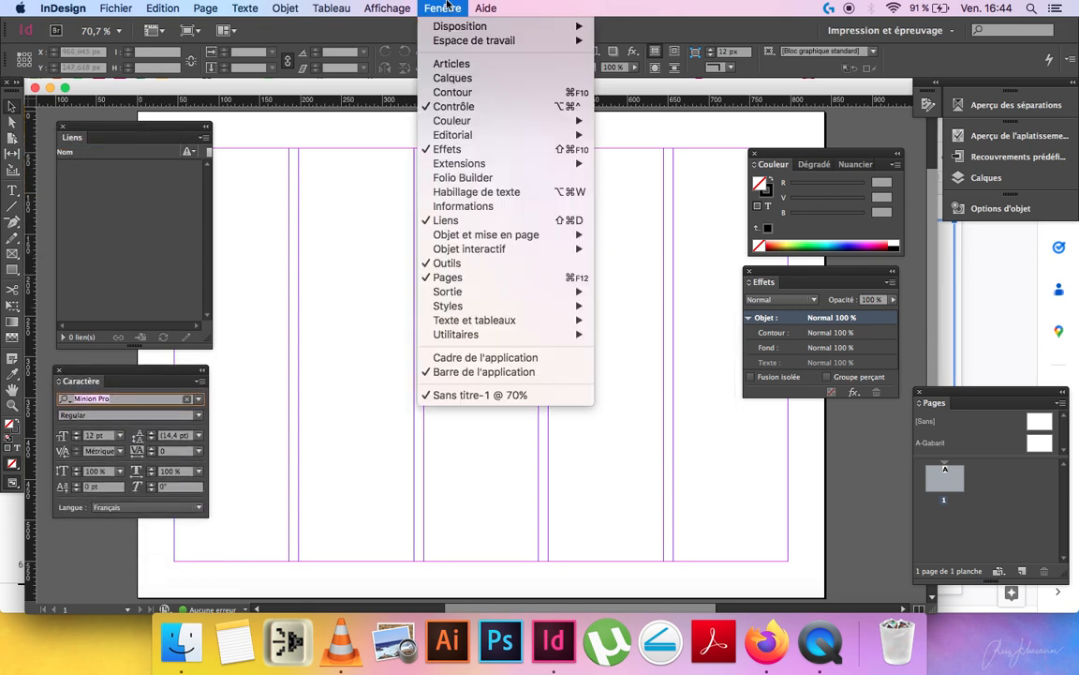
{"action": "mouse_move", "coordinate": [524, 320]}
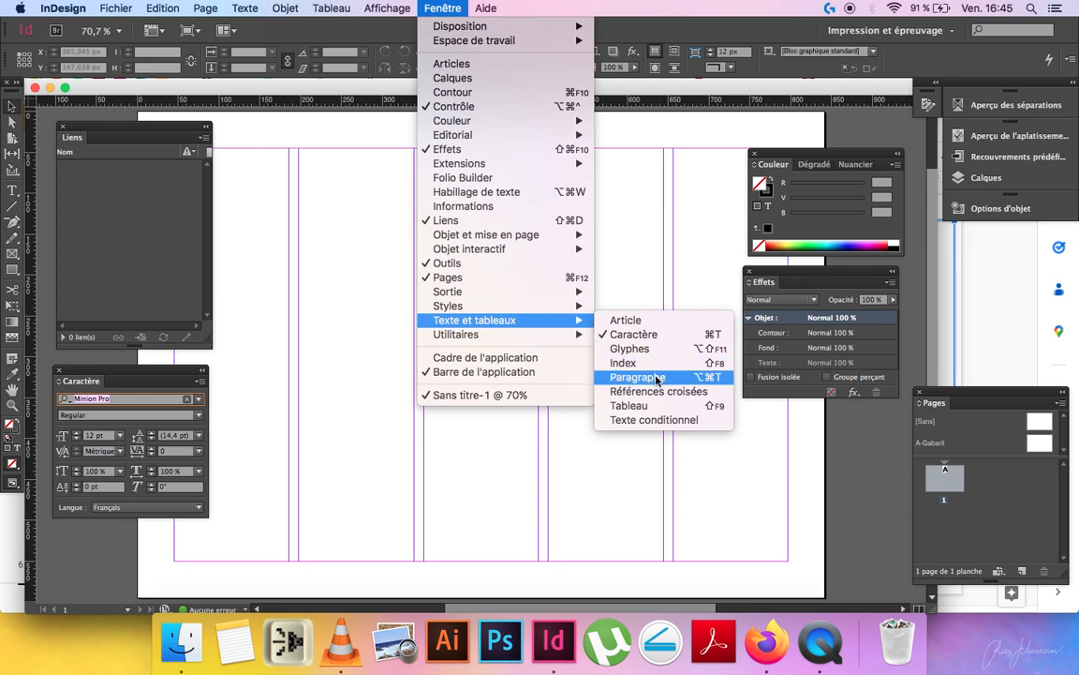
{"action": "left_click", "coordinate": [657, 378]}
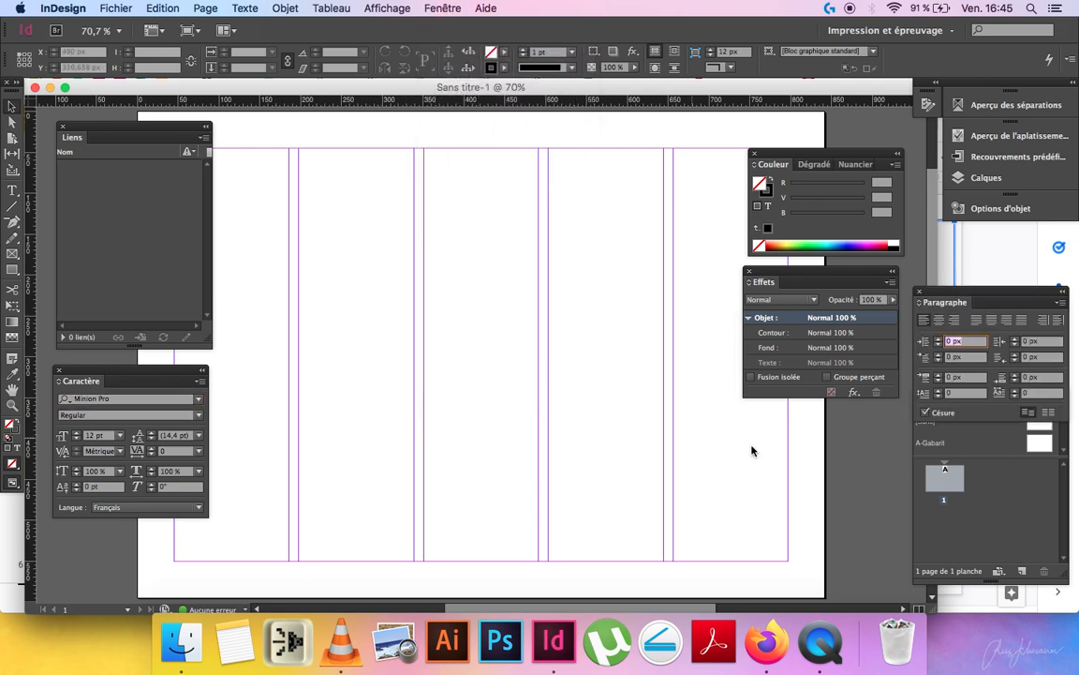
Shorten the Liens panel and stack the Caractère and Paragraphe panels beneath it, beside the page.
{"action": "left_click_drag", "start_coordinate": [965, 295], "coordinate": [332, 378]}
{"action": "left_click_drag", "start_coordinate": [131, 345], "coordinate": [136, 252]}
{"action": "left_click_drag", "start_coordinate": [150, 368], "coordinate": [150, 274]}
{"action": "left_click_drag", "start_coordinate": [352, 379], "coordinate": [137, 449]}
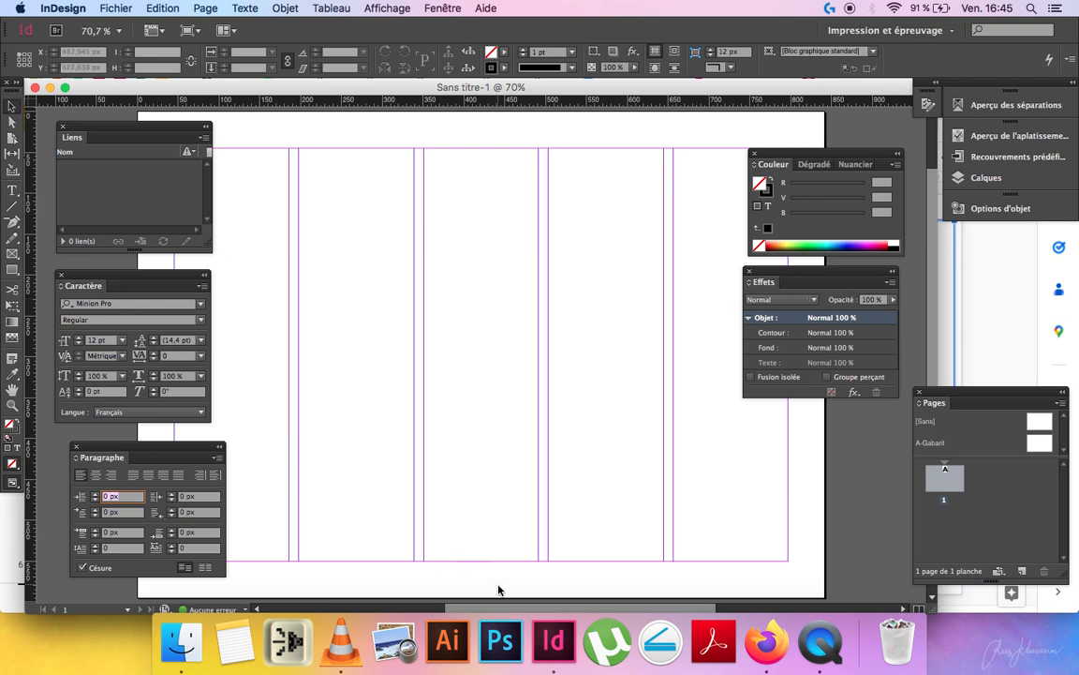
{"action": "scroll", "coordinate": [450, 547], "scroll_direction": "left", "scroll_amount": 3}
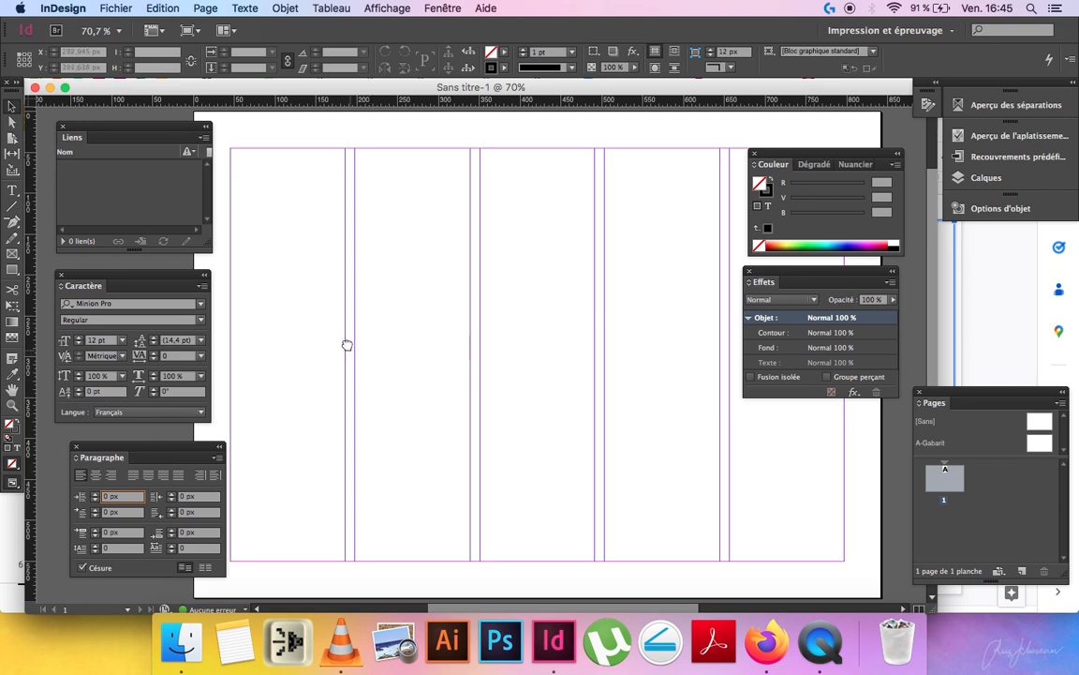
{"action": "scroll", "coordinate": [349, 344], "scroll_direction": "right", "scroll_amount": 2}
{"action": "left_click_drag", "start_coordinate": [477, 256], "coordinate": [465, 312]}
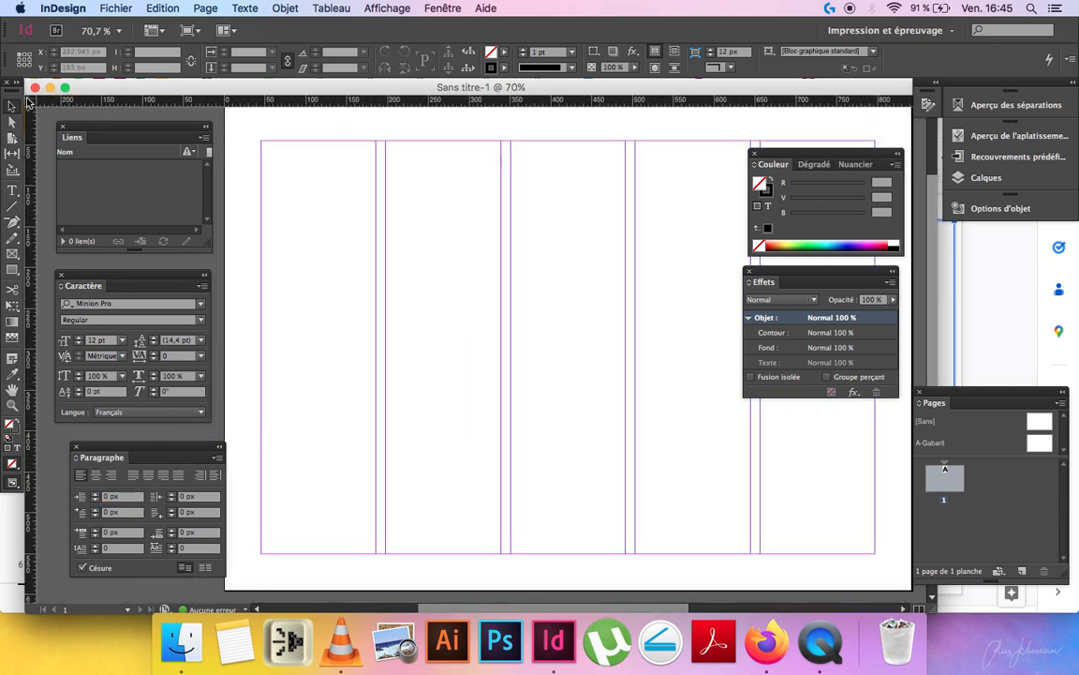
Consult the ÉTAPE 3 slide of the Google Slides presentation in Firefox, and return to InDesign.
{"action": "left_click", "coordinate": [1009, 344]}
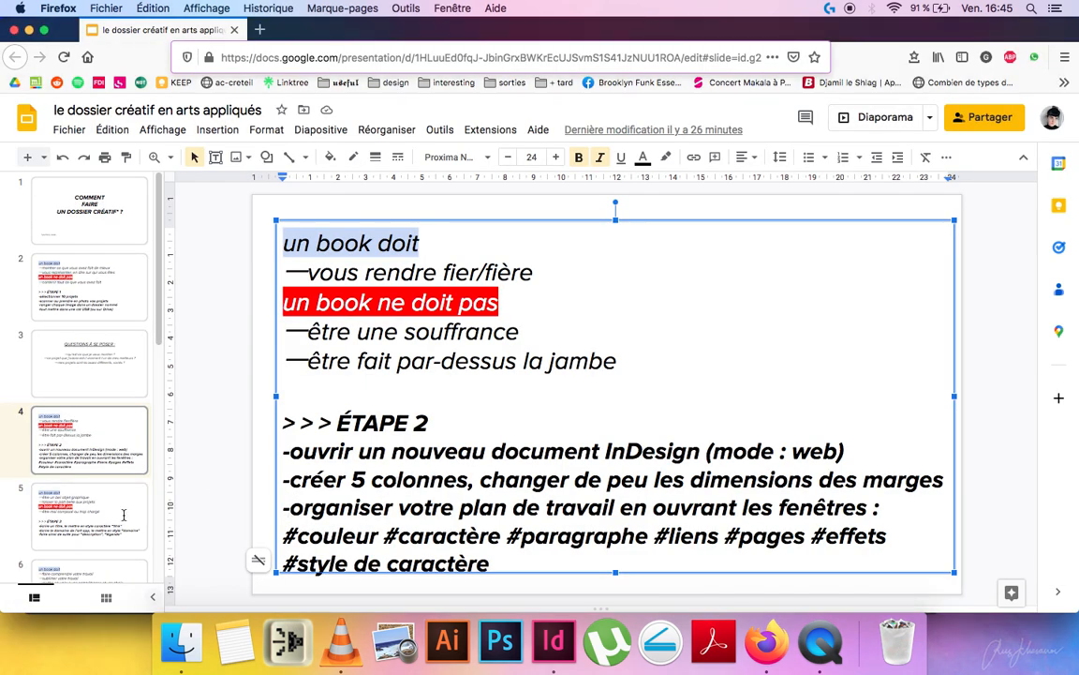
{"action": "scroll", "coordinate": [122, 514], "scroll_direction": "down", "scroll_amount": 1}
{"action": "left_click", "coordinate": [122, 514]}
{"action": "left_click", "coordinate": [114, 448]}
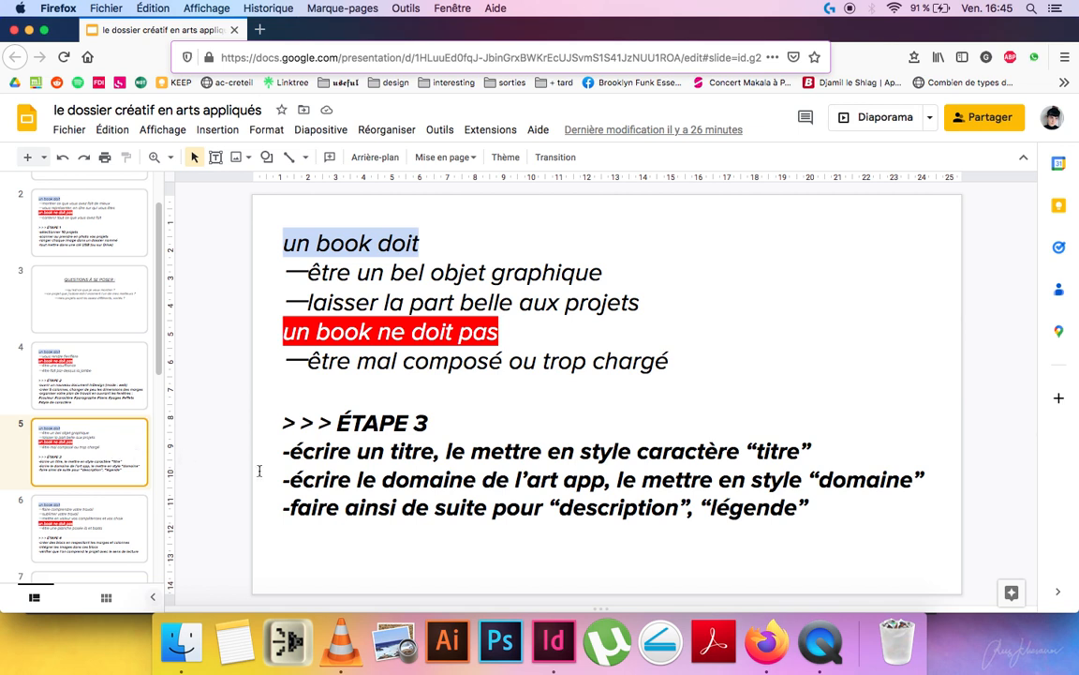
{"action": "left_click", "coordinate": [552, 643]}
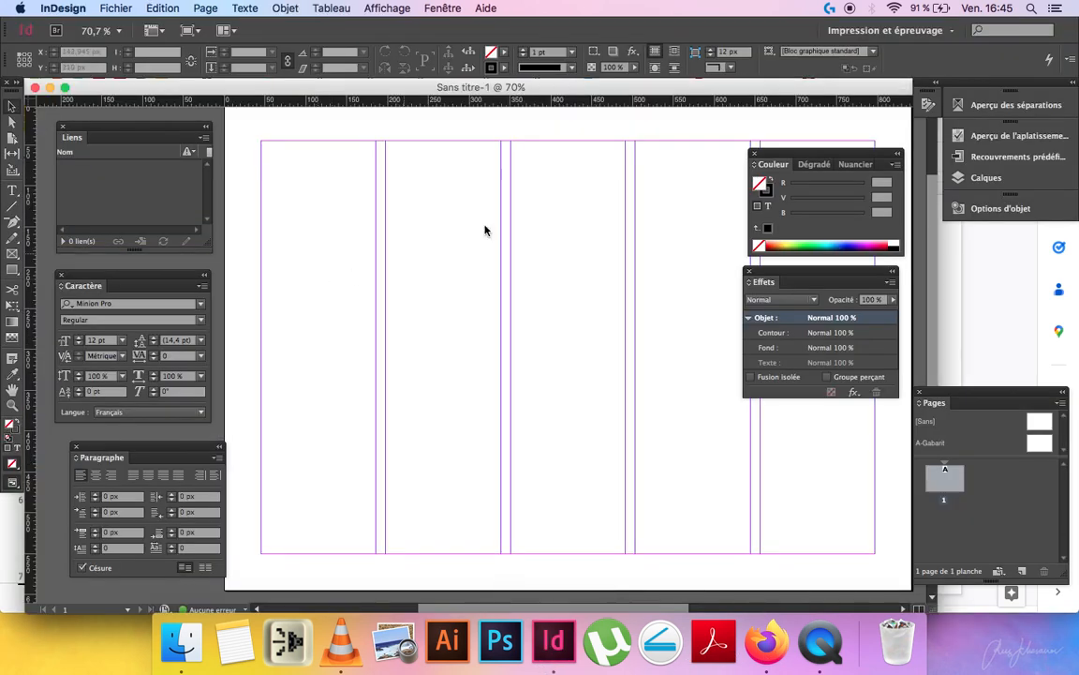
Create a text frame about 294 × 42 px at the margins' upper-left corner, spanning two columns, containing "projet 1".
{"action": "left_click", "coordinate": [936, 83]}
{"action": "left_click", "coordinate": [936, 83]}
{"action": "key", "text": "t"}
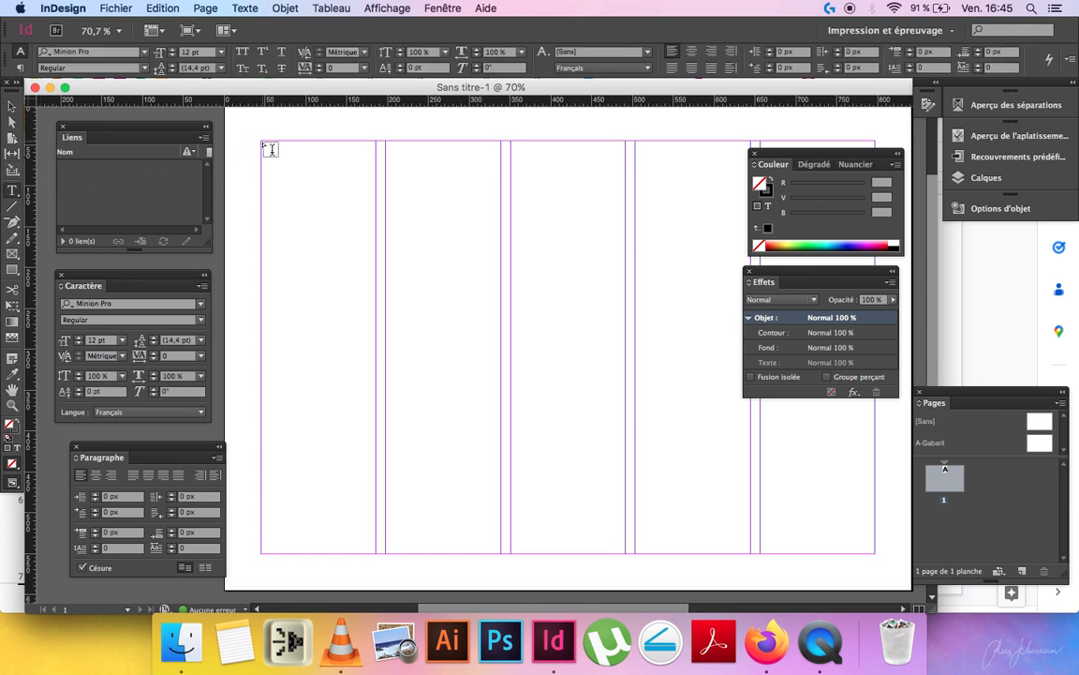
{"action": "left_click_drag", "start_coordinate": [269, 148], "coordinate": [500, 174]}
{"action": "type", "text": "projet 1"}
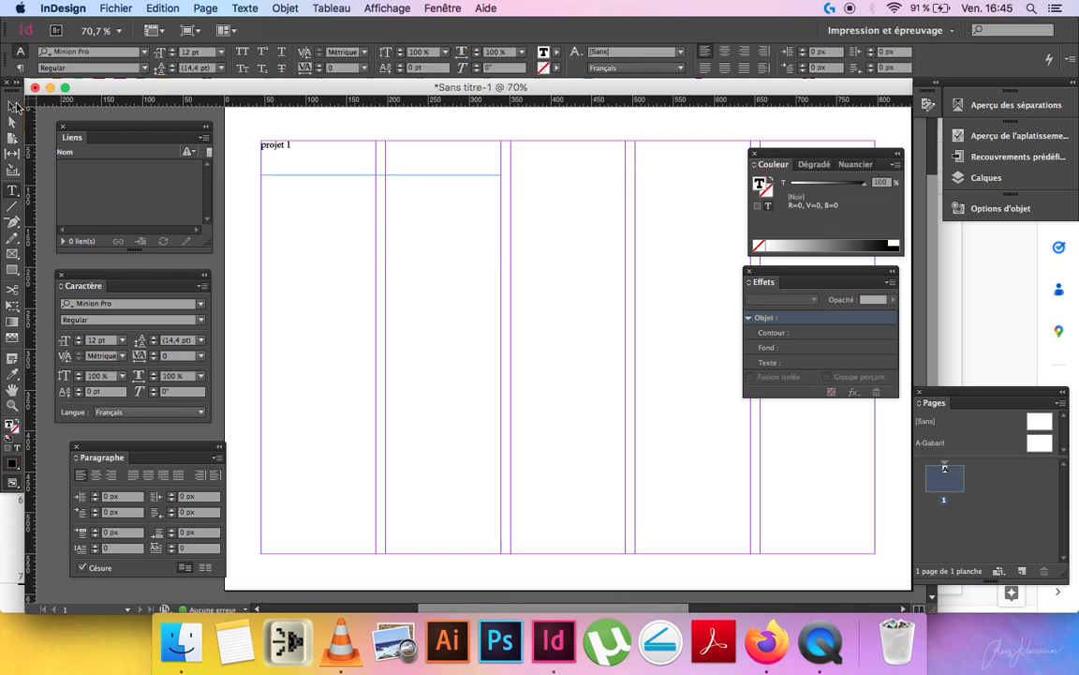
{"action": "left_click", "coordinate": [12, 103]}
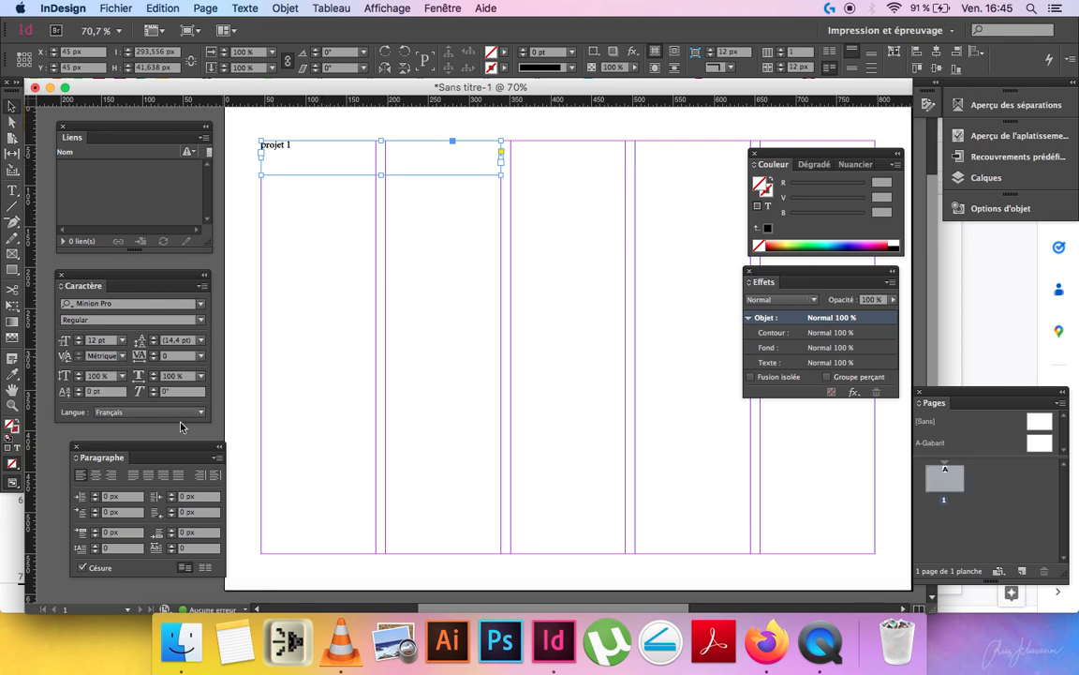
Set the font size of the "projet 1" title to 30 pt.
{"action": "left_click", "coordinate": [78, 337]}
{"action": "left_click", "coordinate": [79, 337]}
{"action": "left_click", "coordinate": [78, 338]}
{"action": "left_click", "coordinate": [79, 337]}
{"action": "left_click", "coordinate": [79, 338]}
{"action": "left_click", "coordinate": [79, 338]}
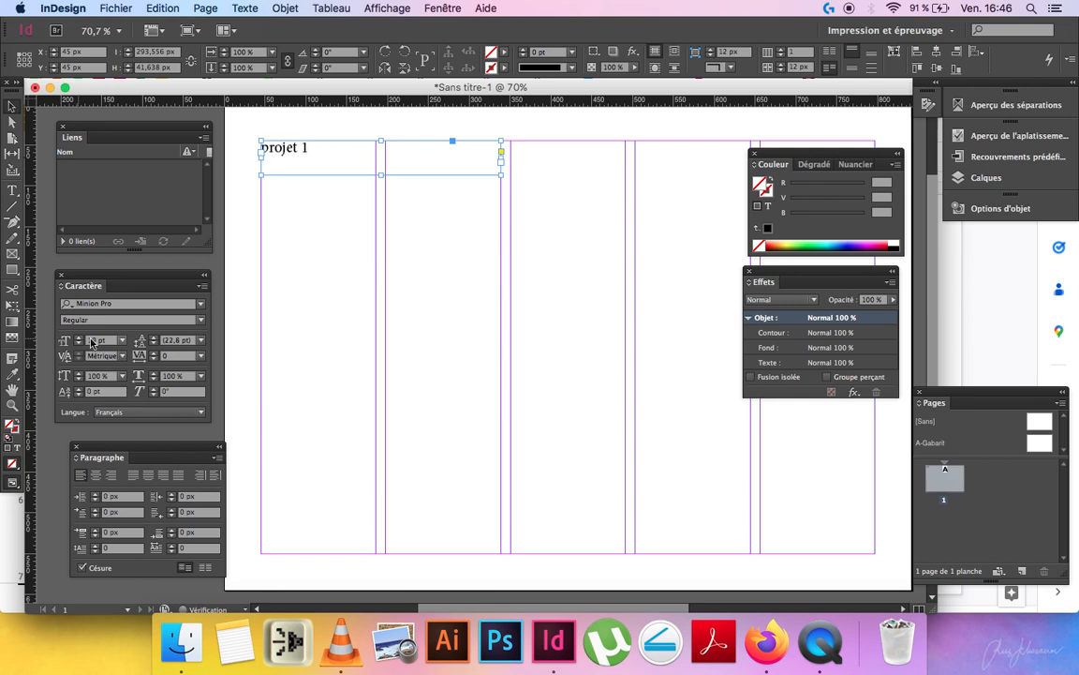
{"action": "left_click", "coordinate": [79, 338]}
{"action": "left_click", "coordinate": [124, 340]}
{"action": "left_click", "coordinate": [109, 492]}
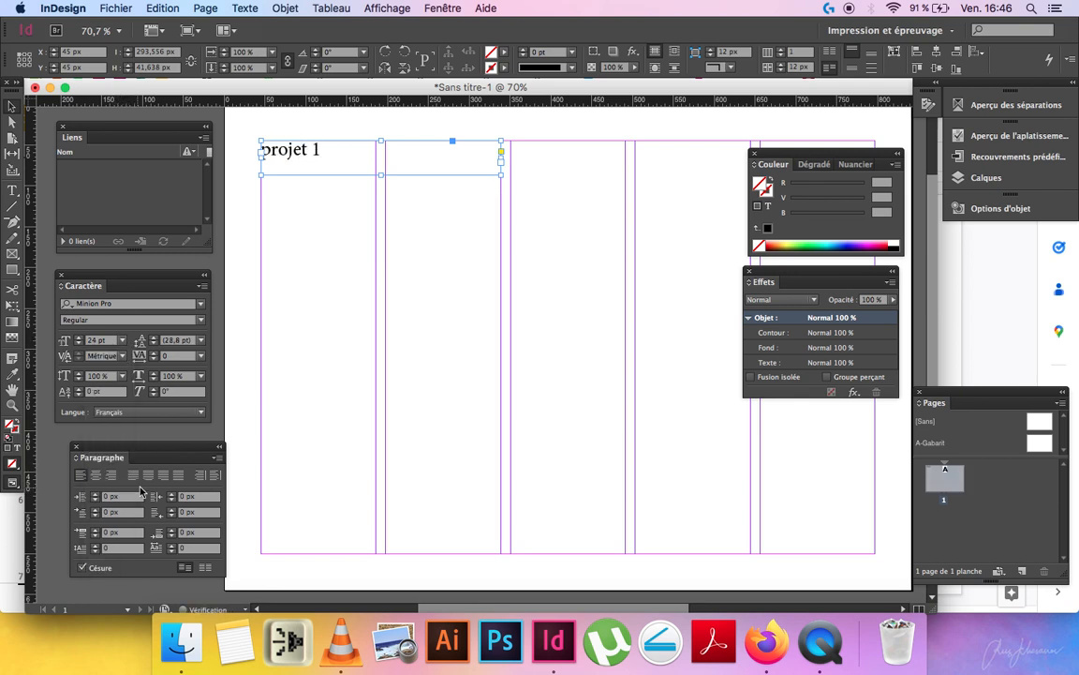
{"action": "left_click", "coordinate": [124, 340]}
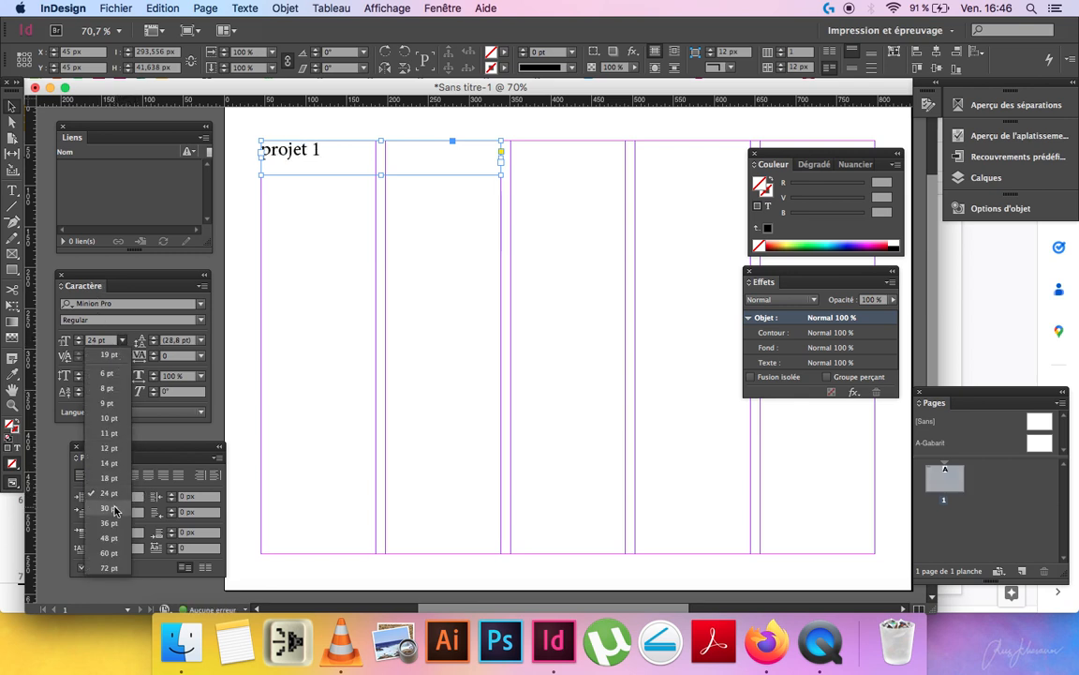
{"action": "left_click", "coordinate": [103, 459]}
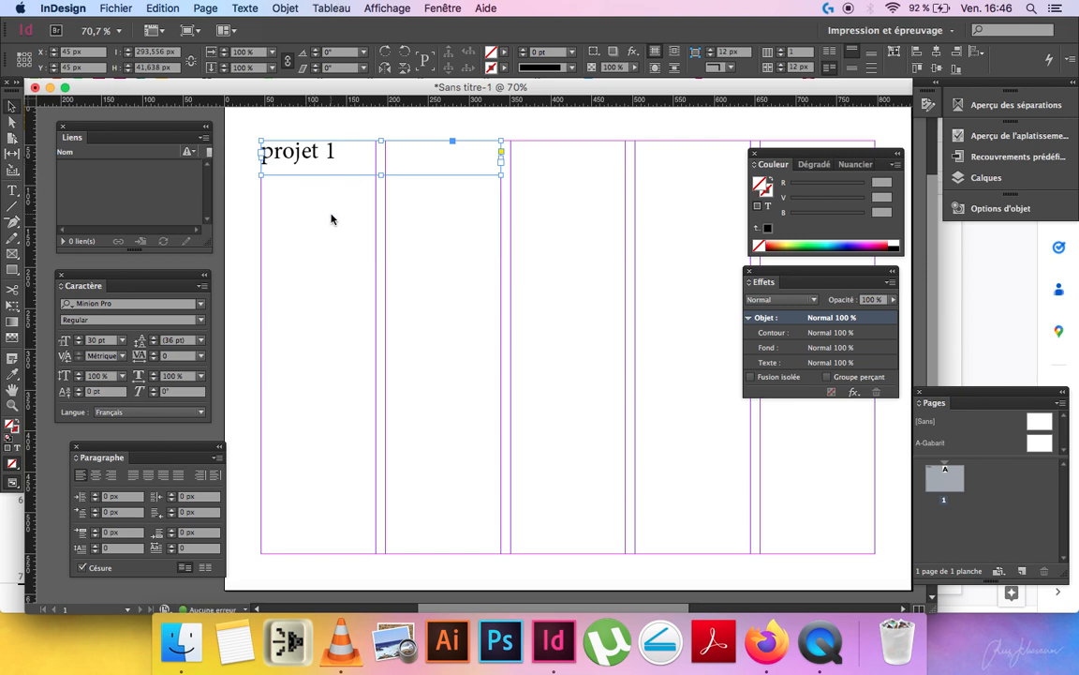
{"action": "left_click", "coordinate": [320, 183]}
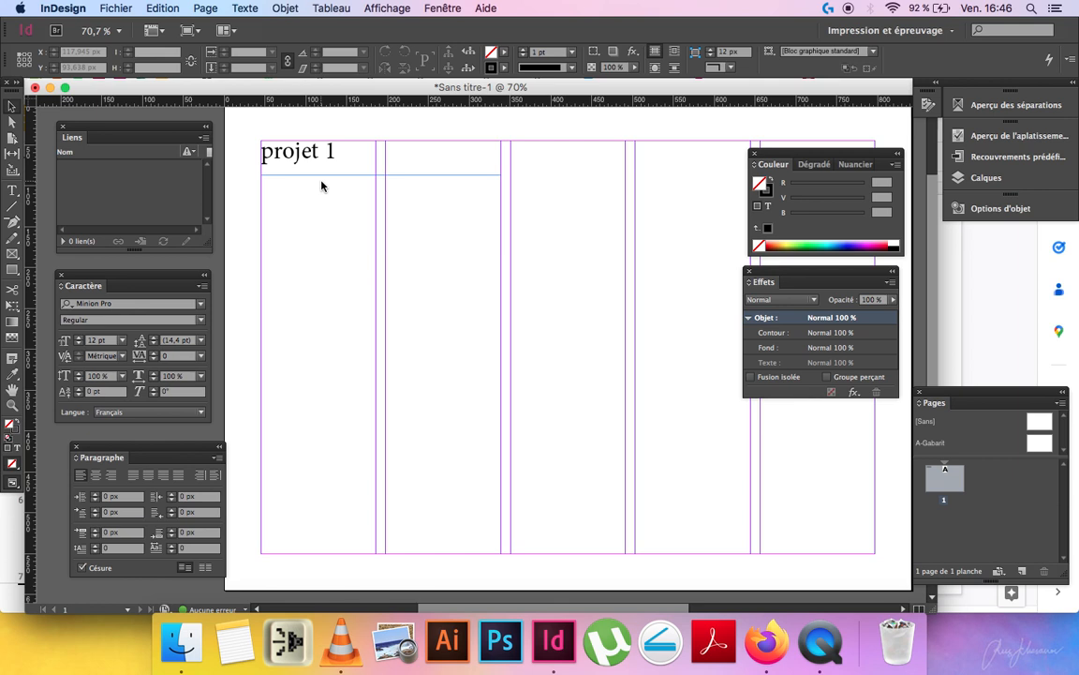
{"action": "left_click", "coordinate": [309, 166]}
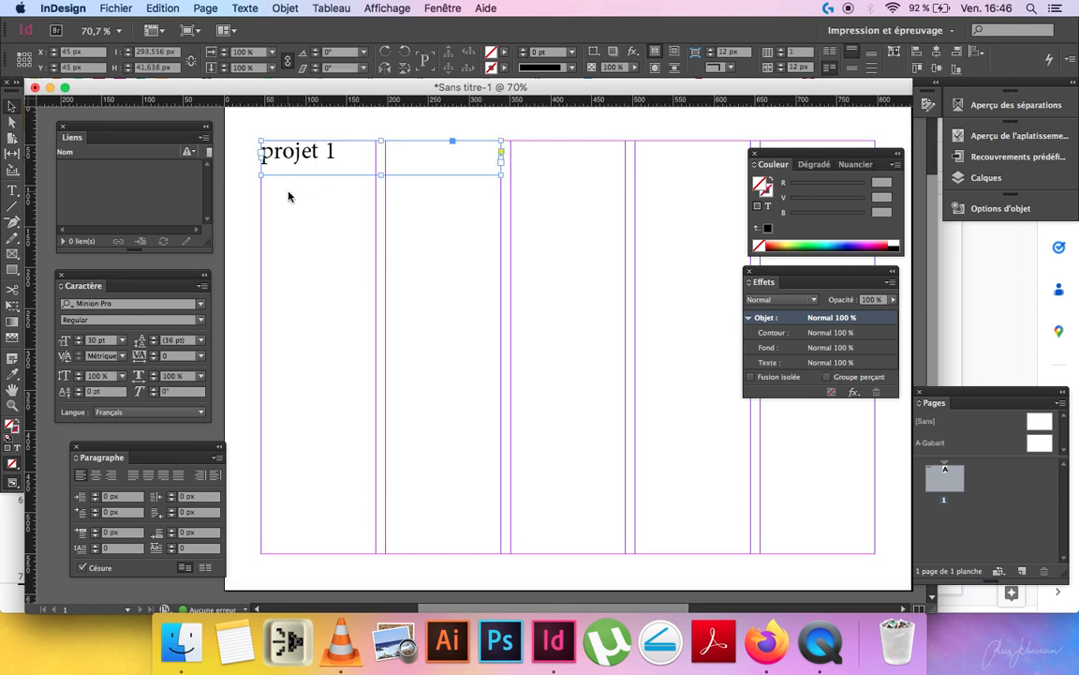
Display the Styles de caractère panel and place it beneath the Effets panel.
{"action": "left_click", "coordinate": [432, 8]}
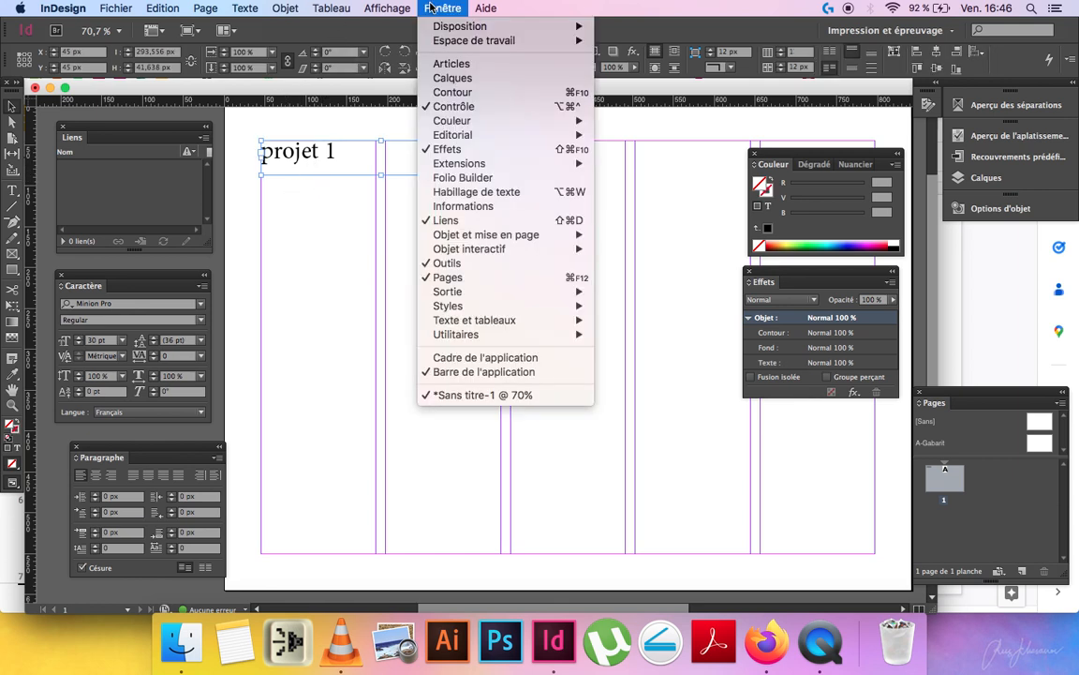
{"action": "mouse_move", "coordinate": [479, 339]}
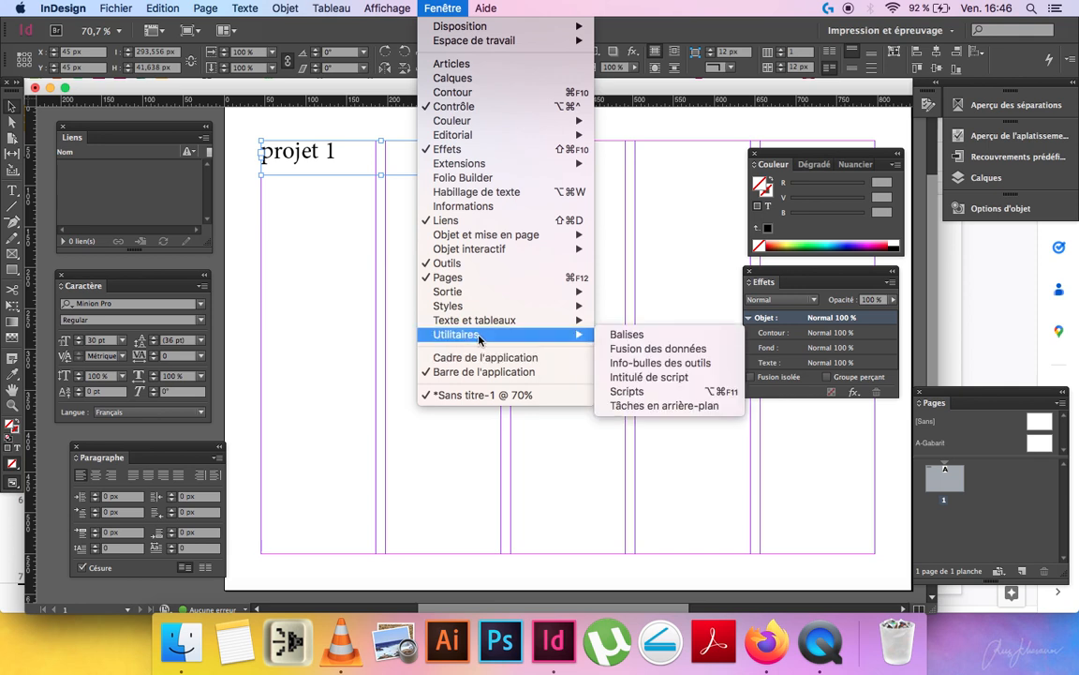
{"action": "mouse_move", "coordinate": [473, 305]}
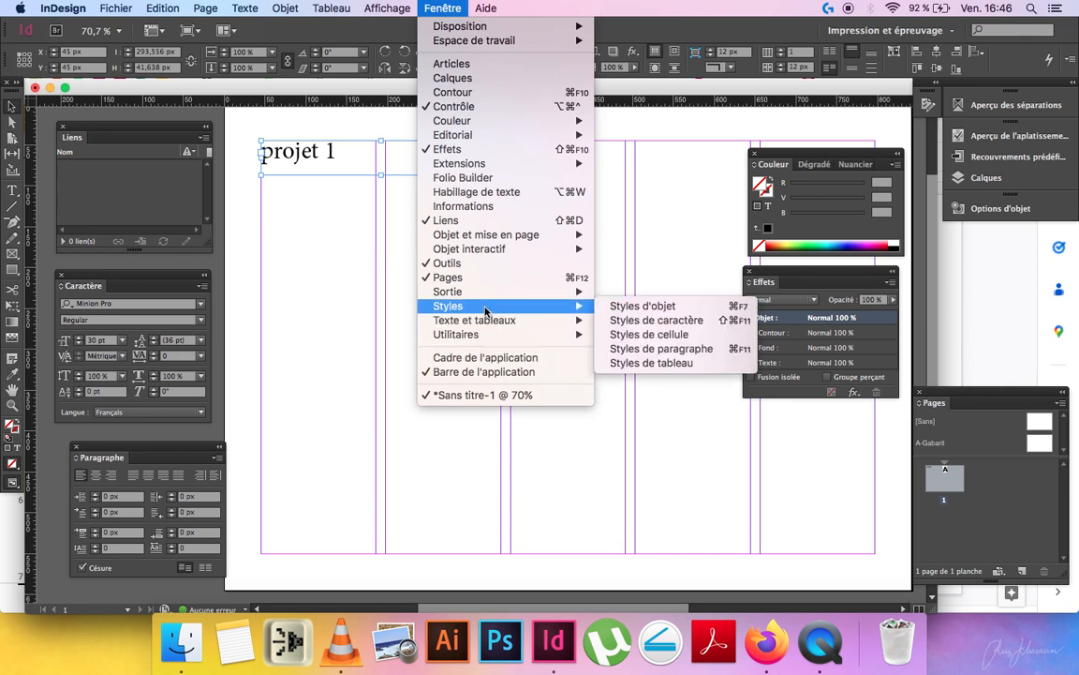
{"action": "left_click", "coordinate": [644, 320]}
{"action": "left_click_drag", "start_coordinate": [952, 344], "coordinate": [815, 412]}
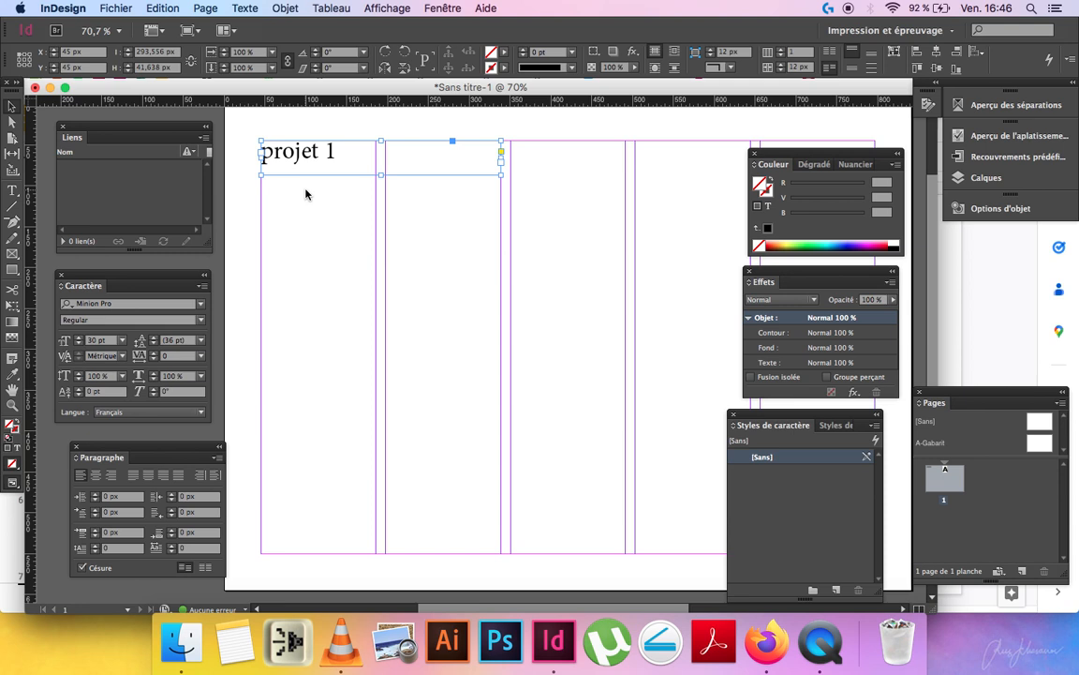
Create a new character style named "titre" from the selected title's formatting.
{"action": "left_click", "coordinate": [875, 425]}
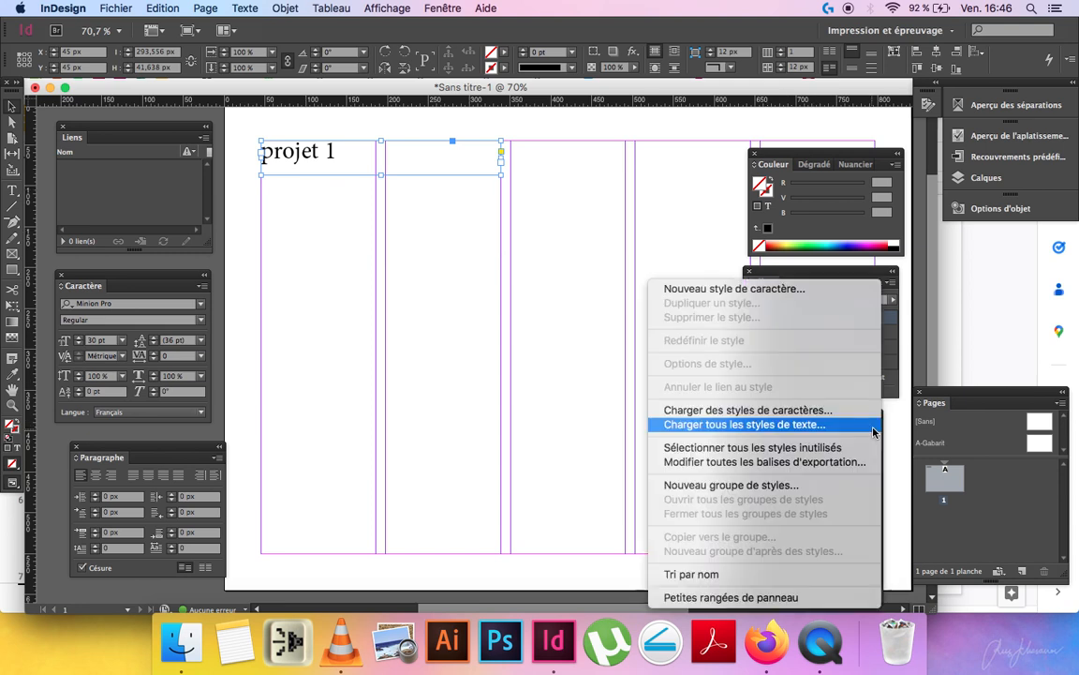
{"action": "left_click", "coordinate": [723, 289]}
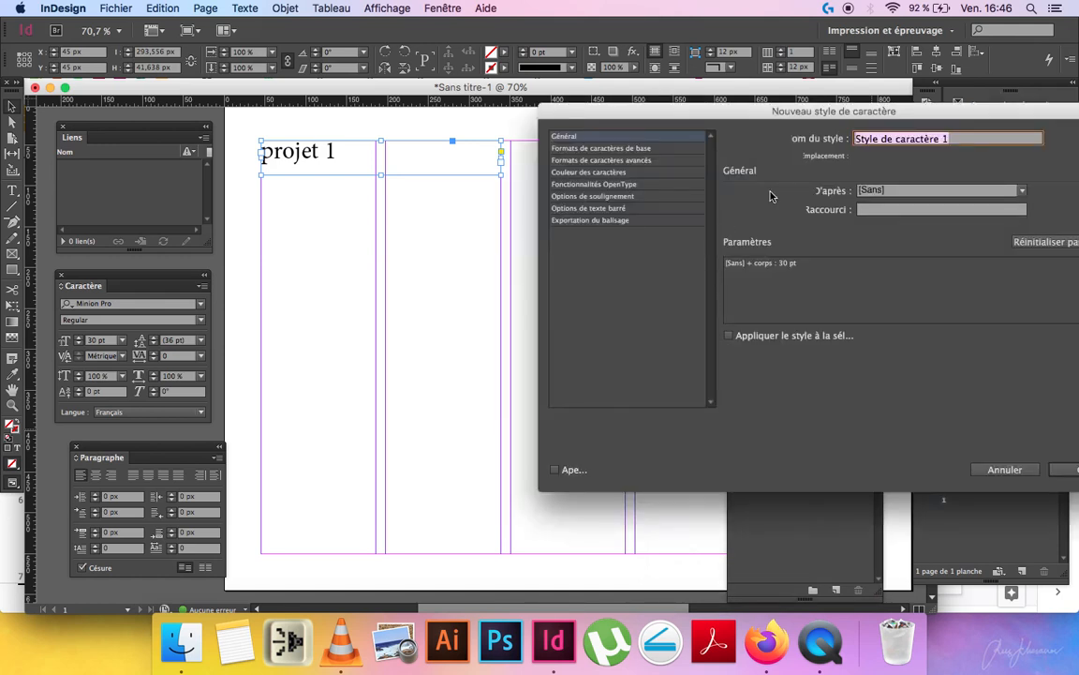
{"action": "type", "text": "titre"}
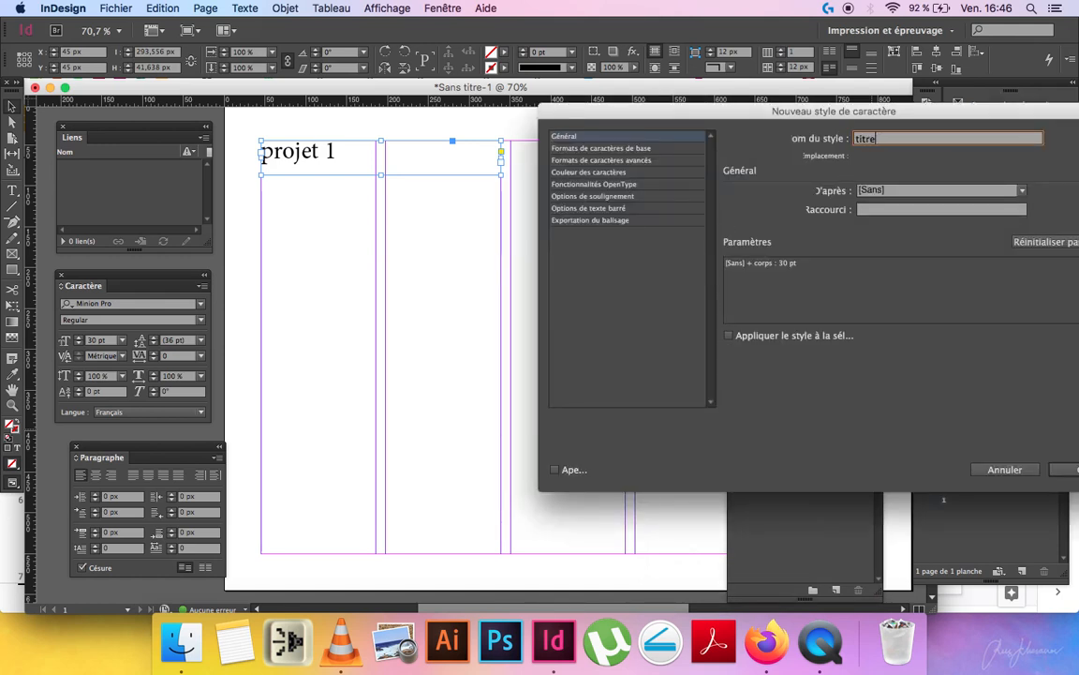
{"action": "key", "text": "Return"}
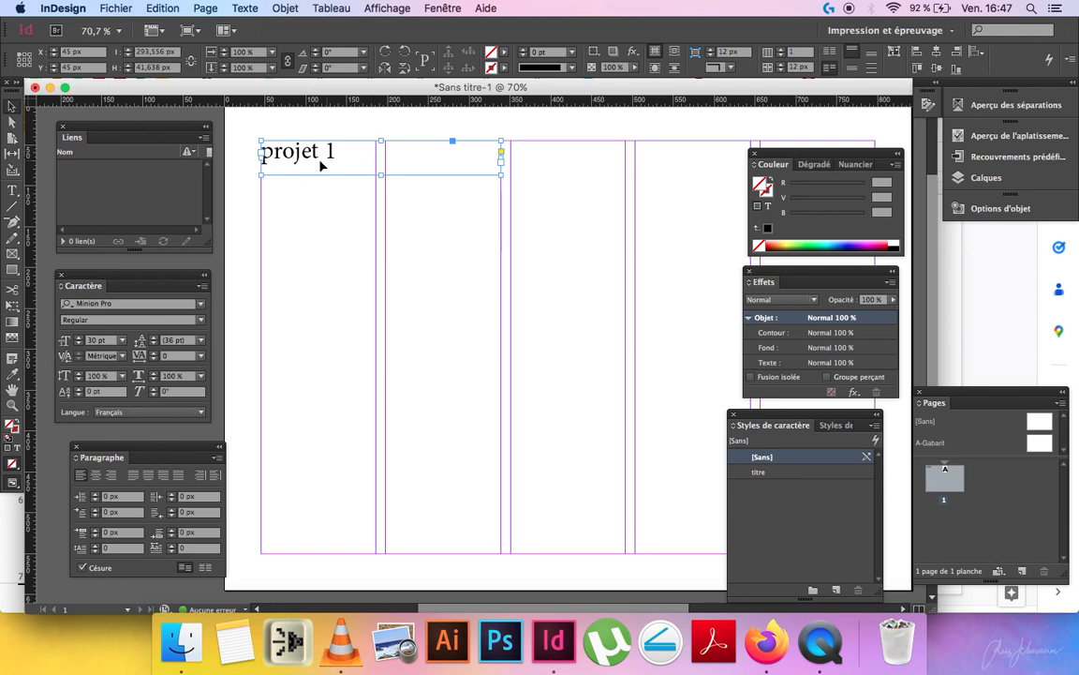
Apply the "titre" character style to the "projet 1" text frame and deselect it.
{"action": "left_click", "coordinate": [750, 473]}
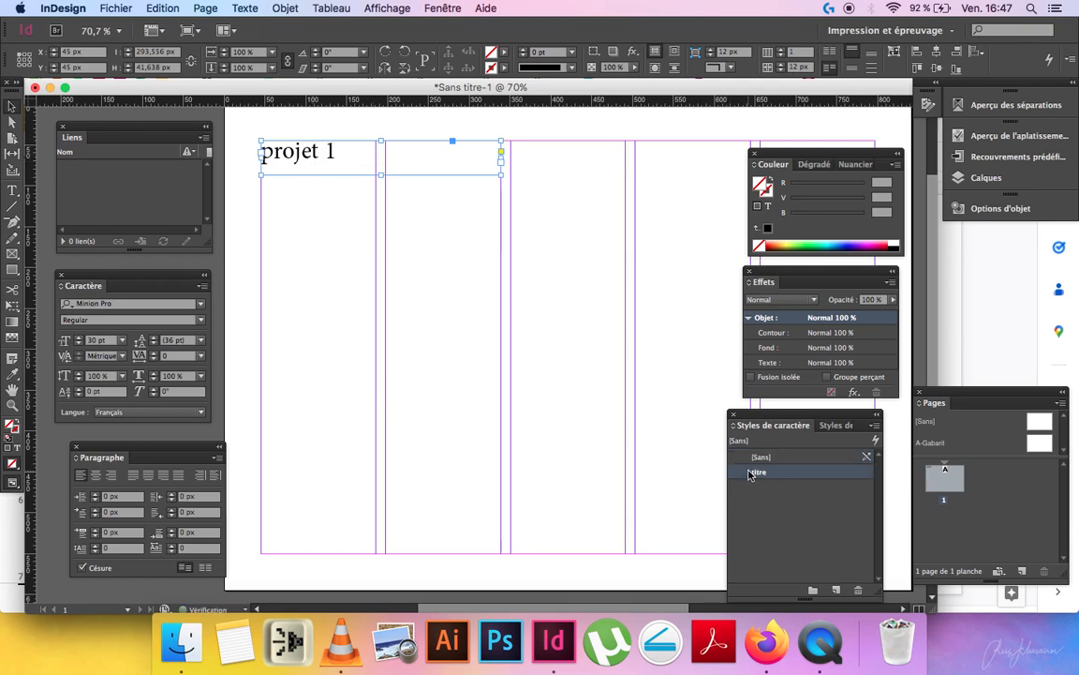
{"action": "left_click", "coordinate": [513, 380]}
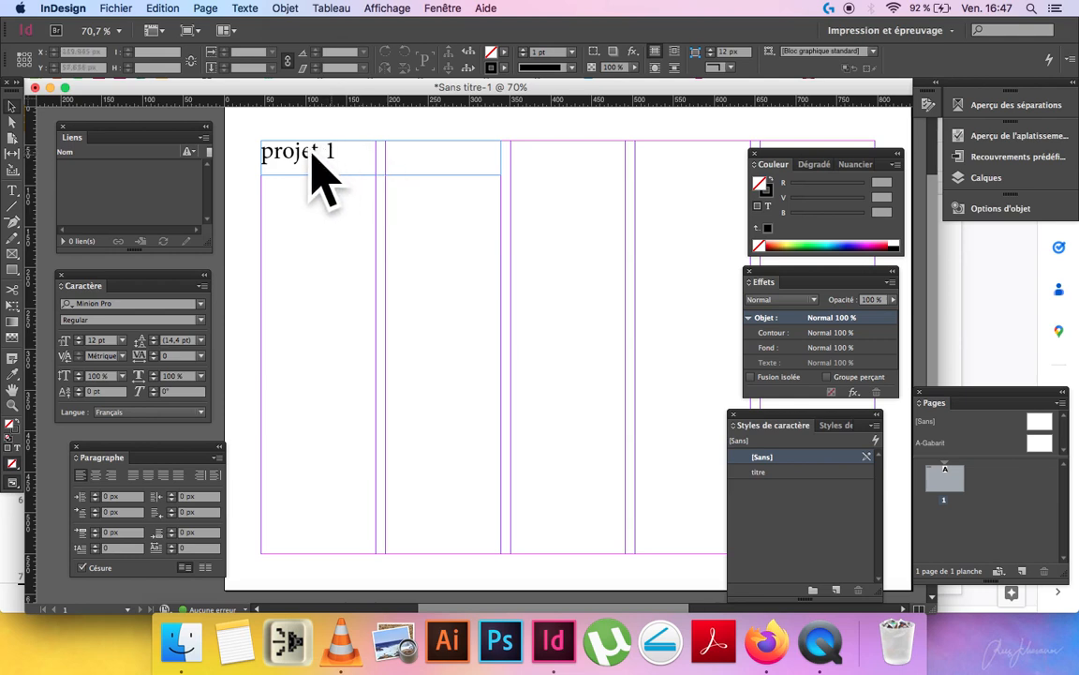
{"action": "left_click", "coordinate": [293, 159]}
{"action": "left_click", "coordinate": [773, 474]}
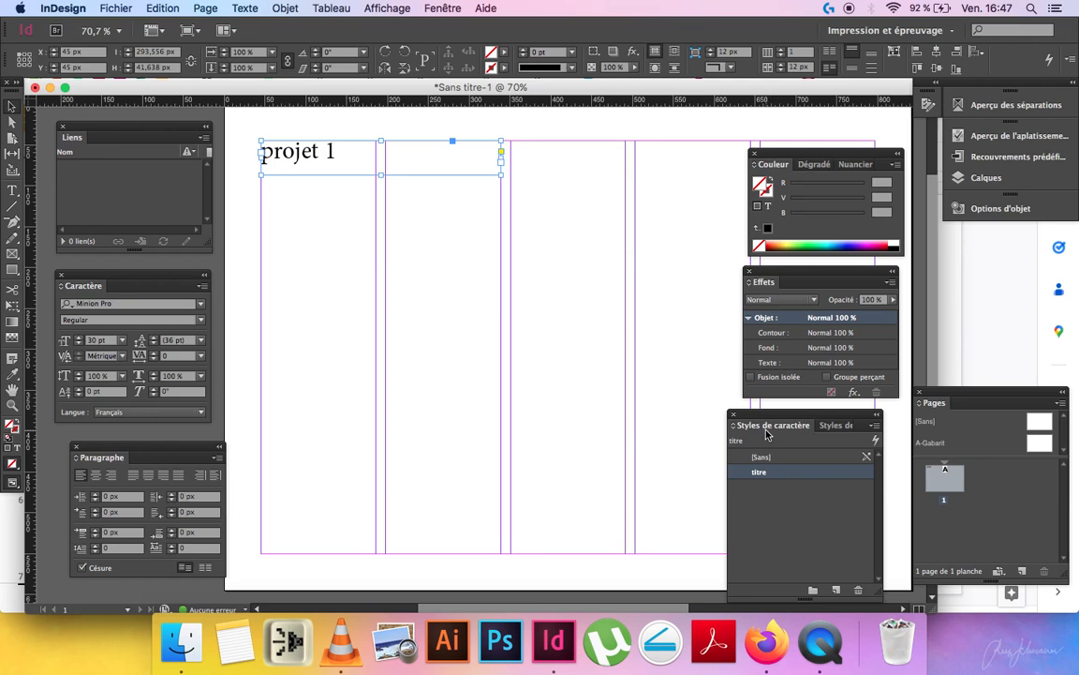
{"action": "left_click", "coordinate": [501, 378]}
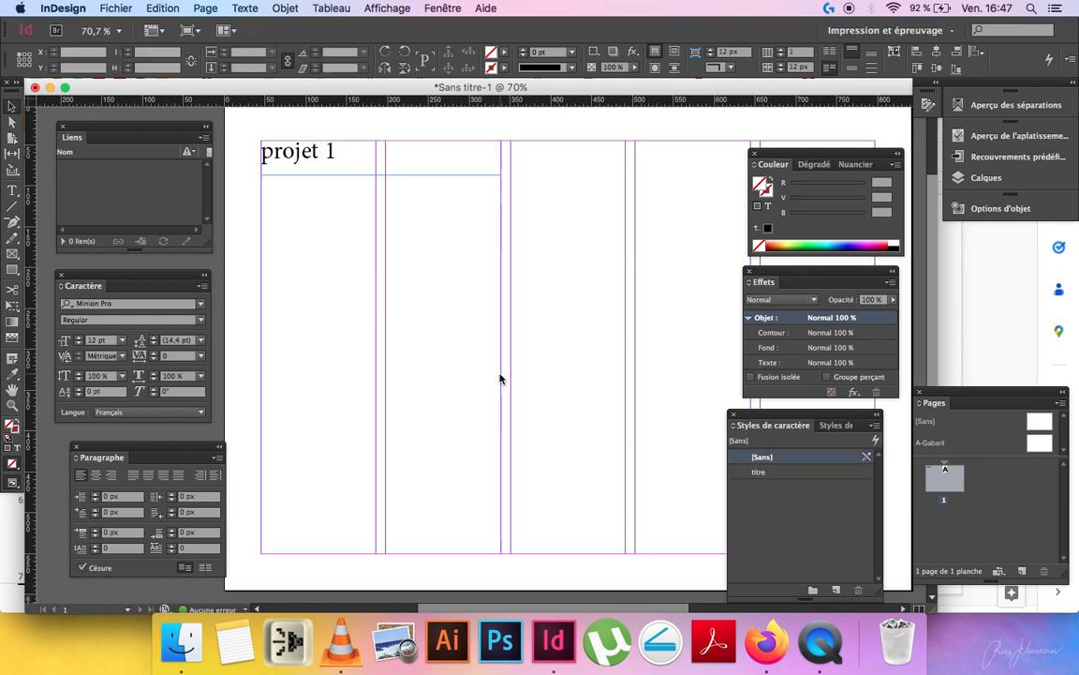
Create a text frame about 294 × 89 px beneath the title, spanning two columns, containing "description de mon projet".
{"action": "left_click", "coordinate": [12, 190]}
{"action": "left_click_drag", "start_coordinate": [267, 200], "coordinate": [501, 268]}
{"action": "type", "text": "description de mon projet"}
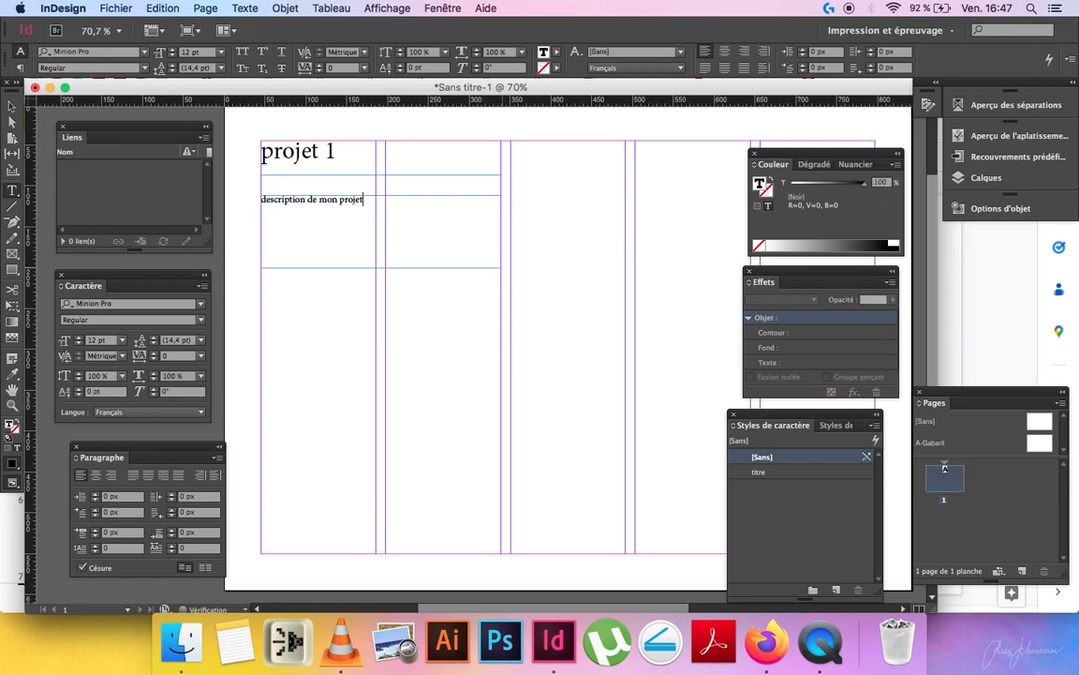
{"action": "left_click", "coordinate": [12, 106]}
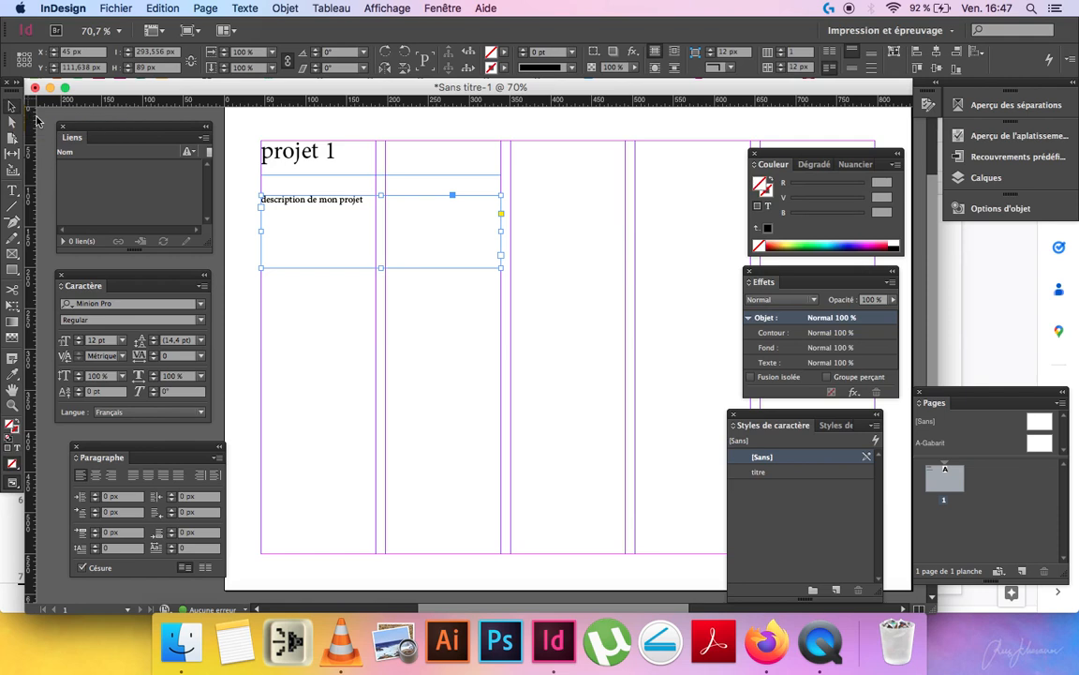
Fill the description frame with placeholder text and delete the words "description de mon projet" at its start.
{"action": "right_click", "coordinate": [326, 203]}
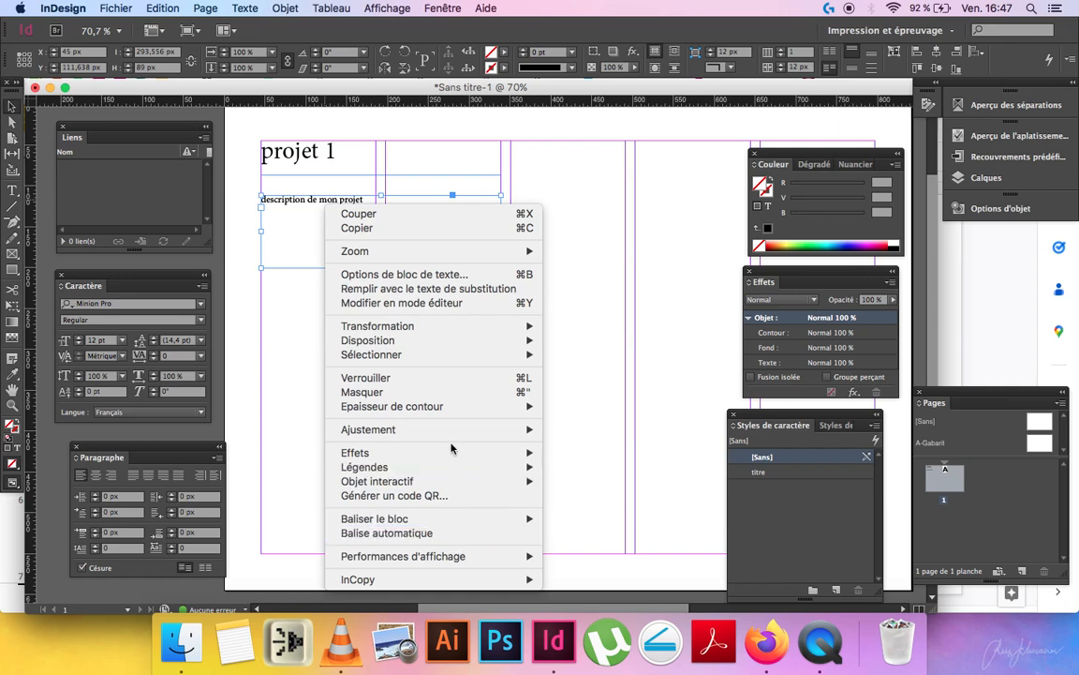
{"action": "left_click", "coordinate": [458, 288]}
{"action": "double_click", "coordinate": [334, 221]}
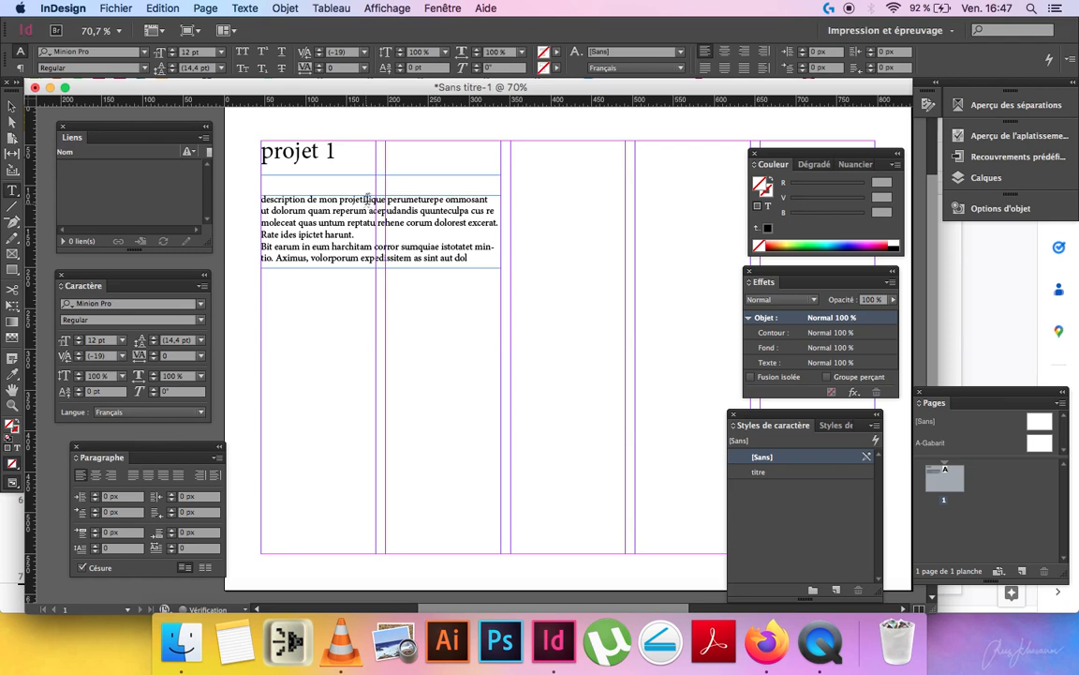
{"action": "left_click_drag", "start_coordinate": [357, 195], "coordinate": [260, 199]}
{"action": "key", "text": "BackSpace"}
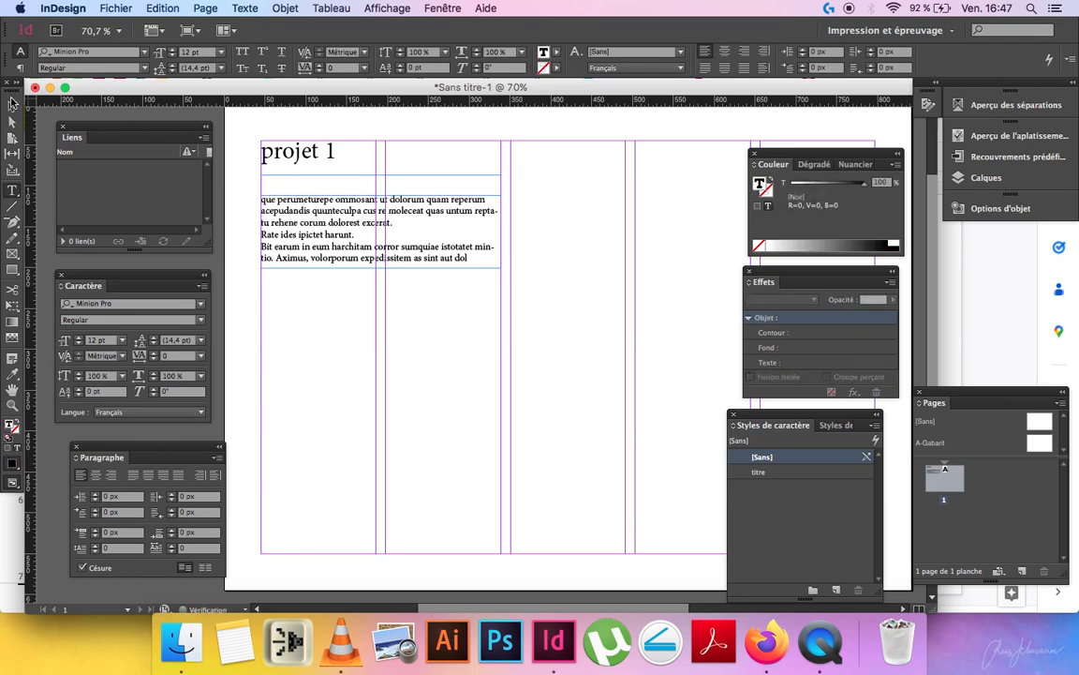
Create a character style named "introduction" from the description frame's formatting and apply it to that frame.
{"action": "key", "text": "Escape"}
{"action": "right_click", "coordinate": [361, 223]}
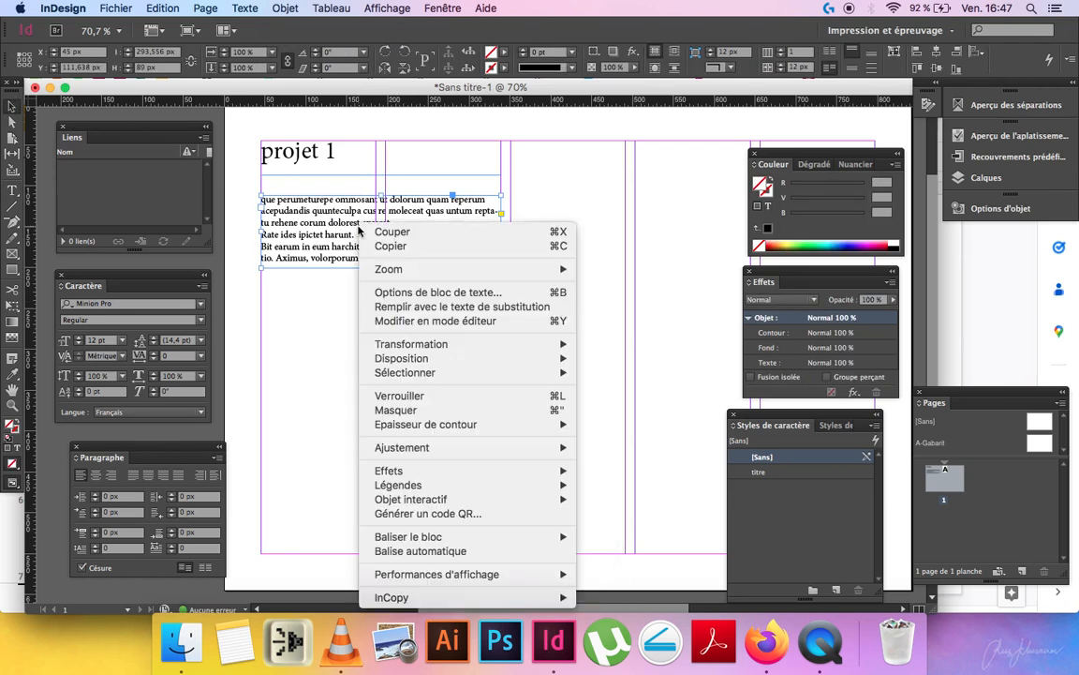
{"action": "left_click", "coordinate": [480, 307]}
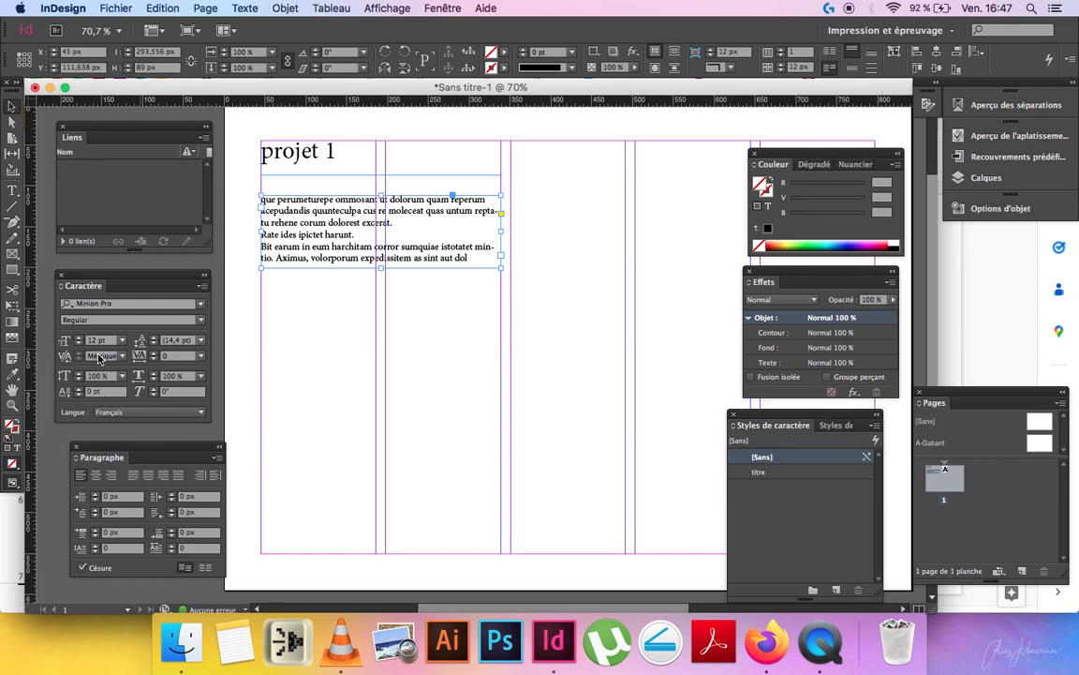
{"action": "left_click", "coordinate": [875, 426]}
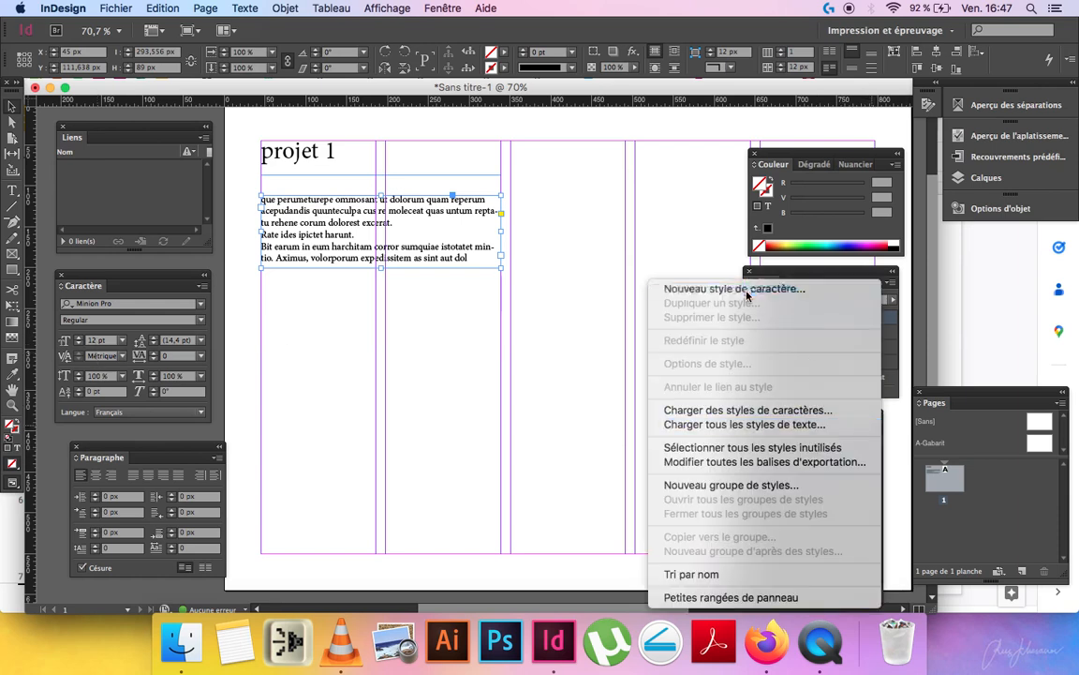
{"action": "left_click", "coordinate": [671, 288]}
{"action": "type", "text": "descri"}
{"action": "key", "text": "BackSpace"}
{"action": "key", "text": "BackSpace"}
{"action": "key", "text": "BackSpace"}
{"action": "key", "text": "BackSpace"}
{"action": "key", "text": "BackSpace"}
{"action": "key", "text": "BackSpace"}
{"action": "type", "text": "intr"}
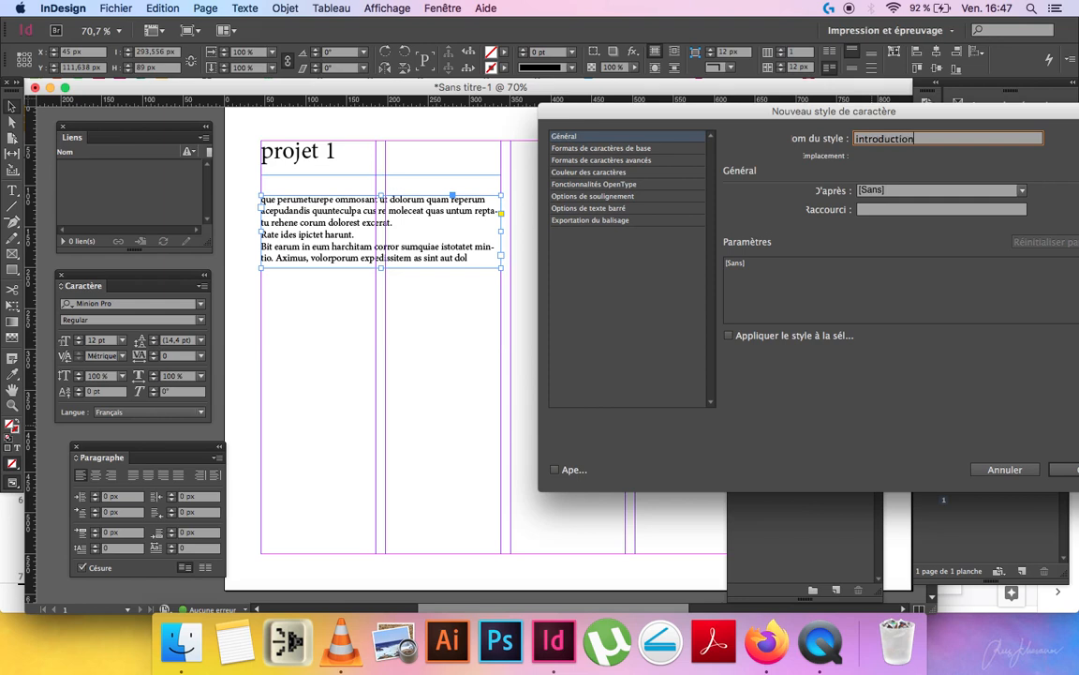
{"action": "type", "text": "oduction"}
{"action": "key", "text": "Return"}
{"action": "left_click", "coordinate": [768, 473]}
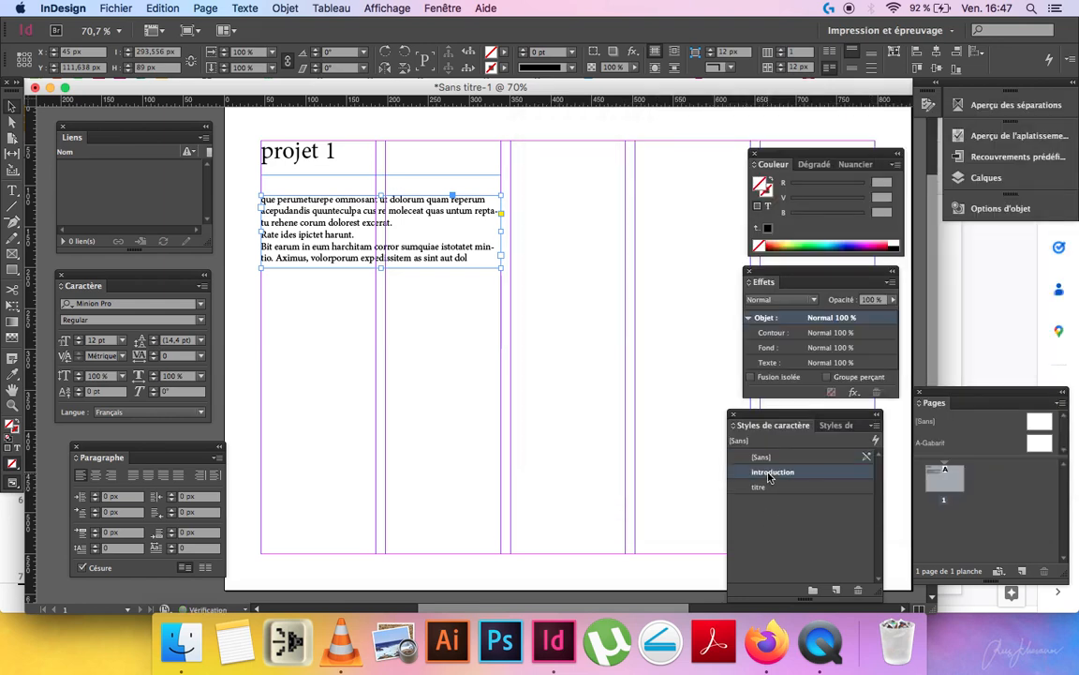
Delete the end of the description's placeholder text so that it finishes on "istotatet min".
{"action": "double_click", "coordinate": [298, 241]}
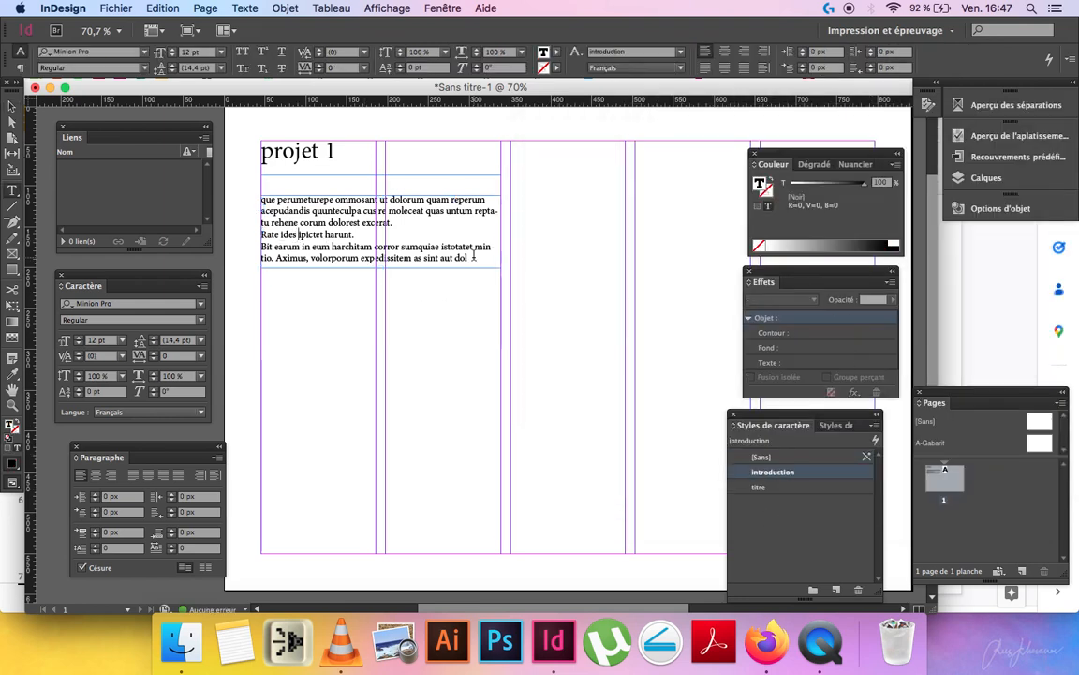
{"action": "left_click_drag", "start_coordinate": [474, 255], "coordinate": [262, 249]}
{"action": "key", "text": "BackSpace"}
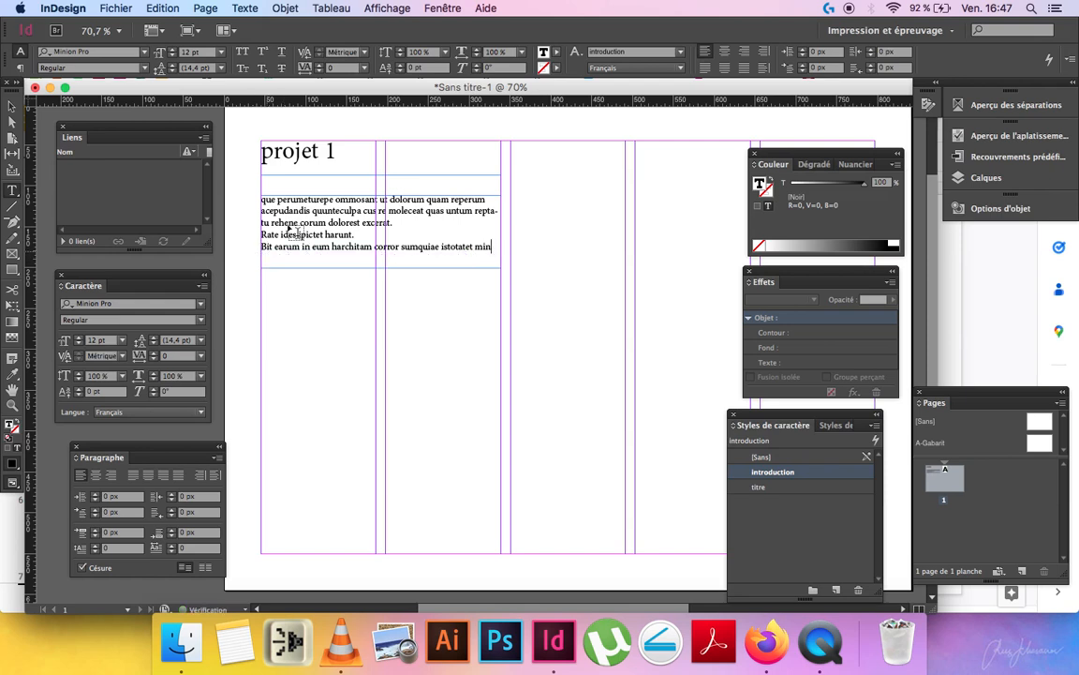
Turn off hyphenation (Césure) for the description text frame and deselect it.
{"action": "left_click", "coordinate": [11, 106]}
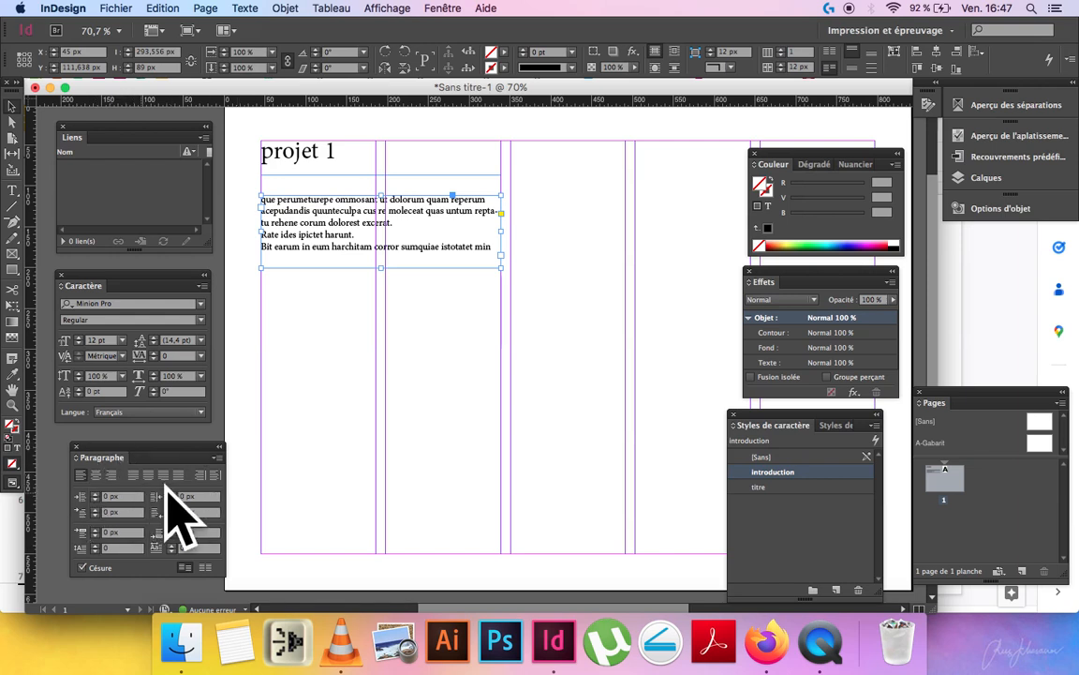
{"action": "left_click", "coordinate": [93, 570]}
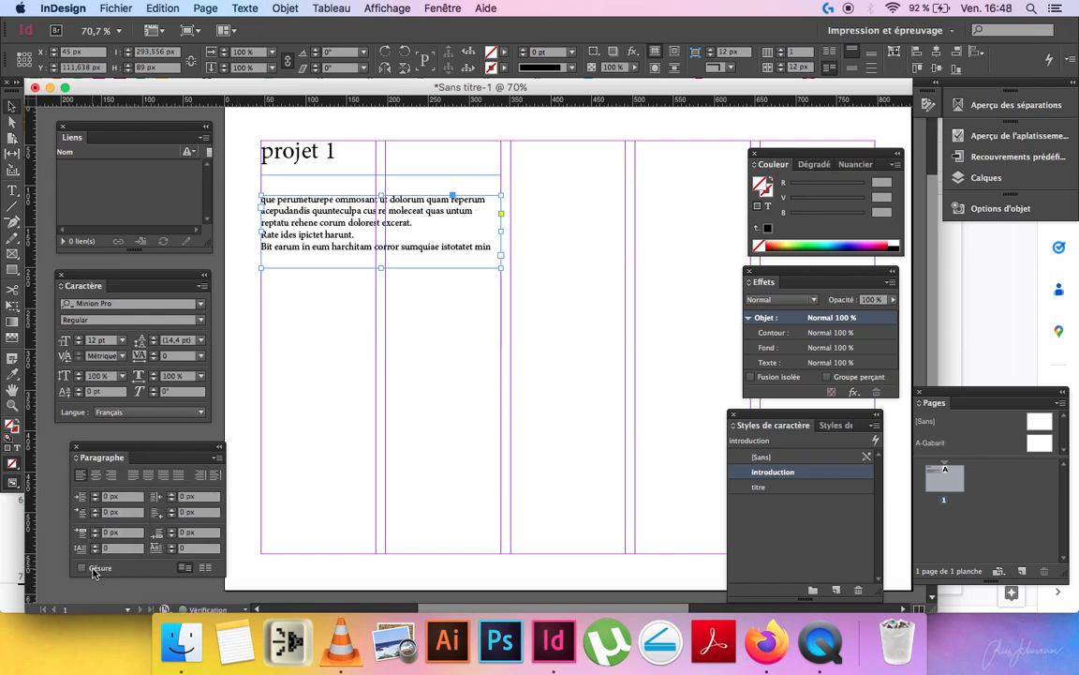
{"action": "left_click", "coordinate": [98, 568]}
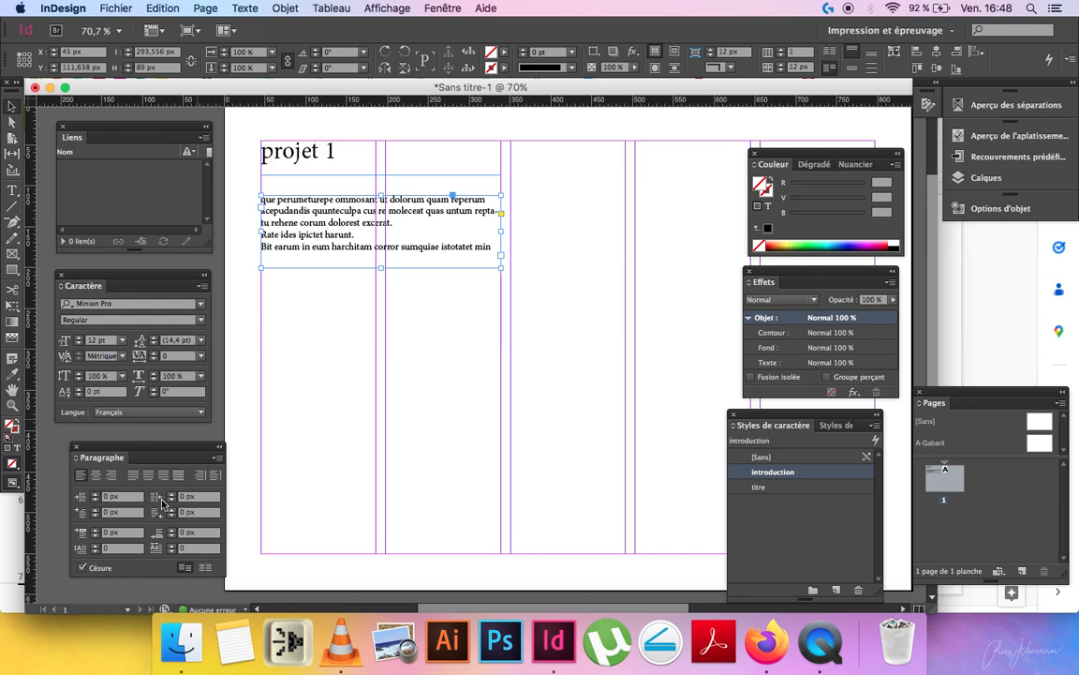
{"action": "left_click", "coordinate": [257, 416]}
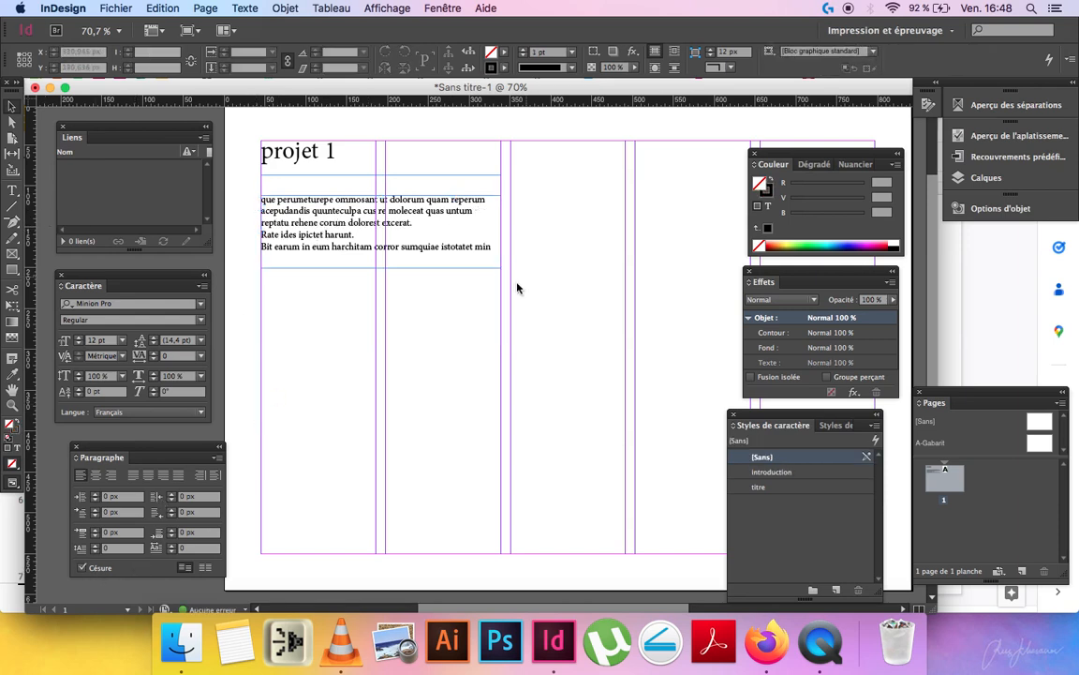
Create a text frame about 116 × 37 px at the top of the third column containing "graphisme".
{"action": "left_click_drag", "start_coordinate": [530, 414], "coordinate": [494, 431]}
{"action": "key", "text": "t"}
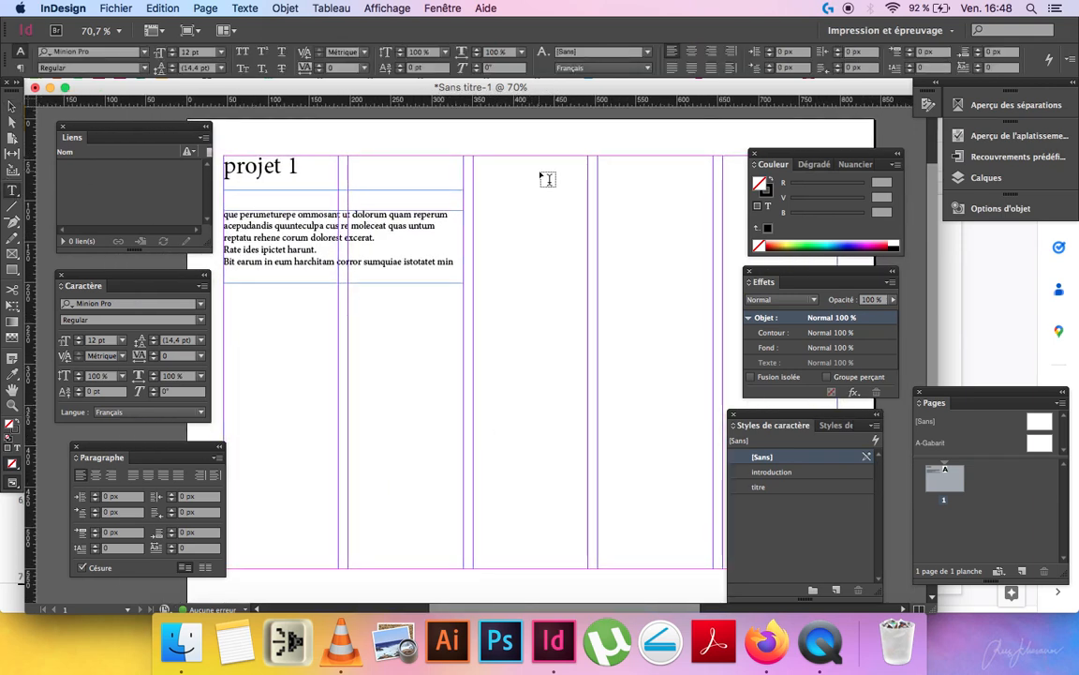
{"action": "left_click_drag", "start_coordinate": [493, 157], "coordinate": [588, 185]}
{"action": "type", "text": "gr"}
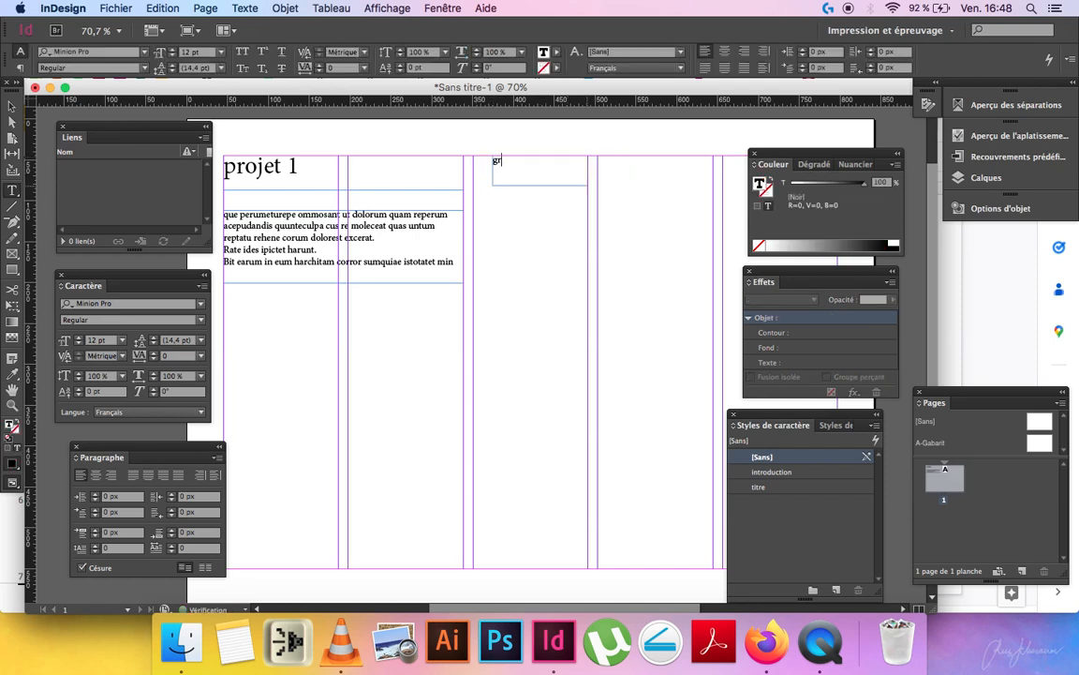
{"action": "type", "text": "aphise"}
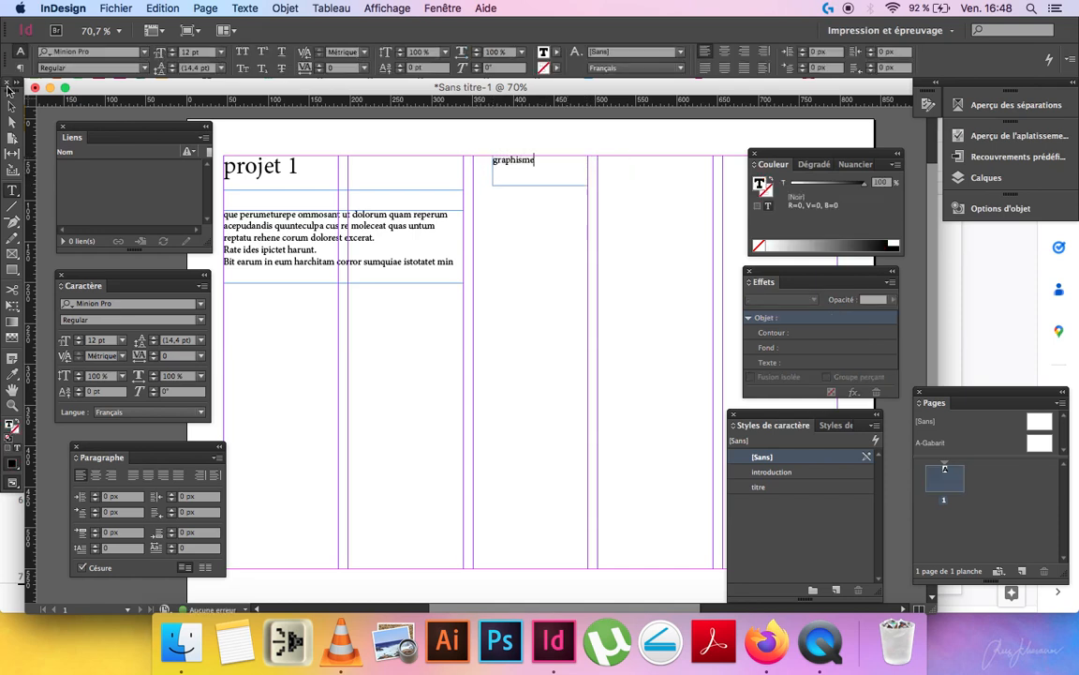
Set the font size of the "graphisme" text to 17 pt.
{"action": "left_click", "coordinate": [11, 106]}
{"action": "left_click", "coordinate": [79, 337]}
{"action": "left_click", "coordinate": [78, 337]}
{"action": "left_click", "coordinate": [78, 337]}
{"action": "left_click", "coordinate": [78, 337]}
{"action": "left_click", "coordinate": [78, 338]}
Move the "graphisme" frame to the start edge of the third column and check the page in preview mode.
{"action": "left_click_drag", "start_coordinate": [611, 255], "coordinate": [588, 261]}
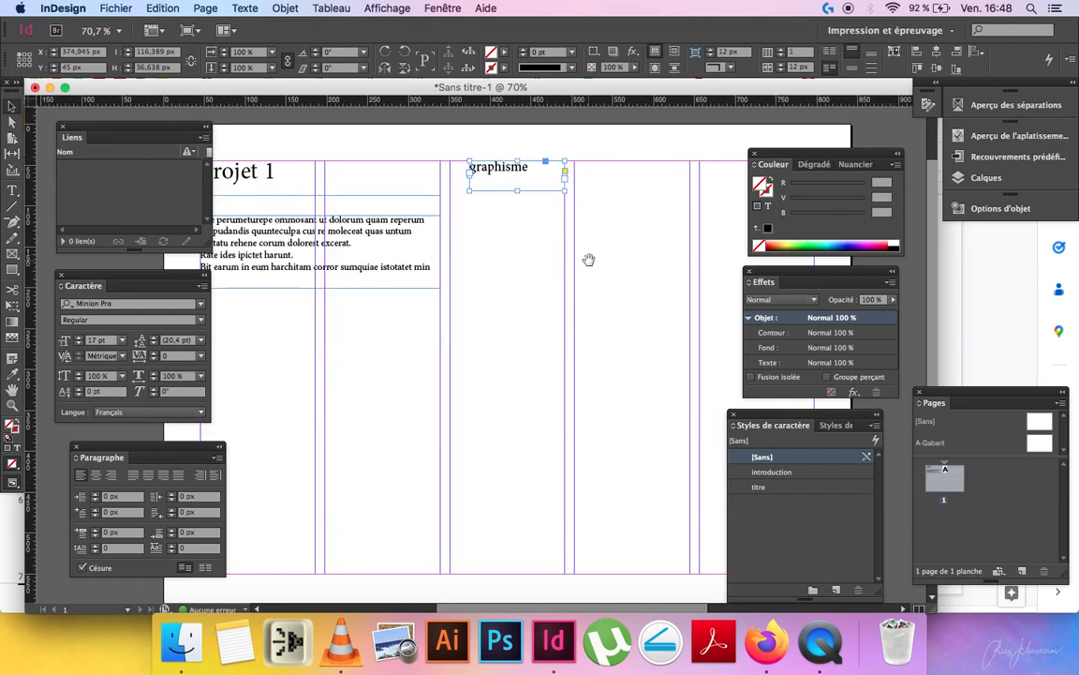
{"action": "left_click_drag", "start_coordinate": [499, 175], "coordinate": [459, 178]}
{"action": "left_click", "coordinate": [497, 232]}
{"action": "key", "text": "w"}
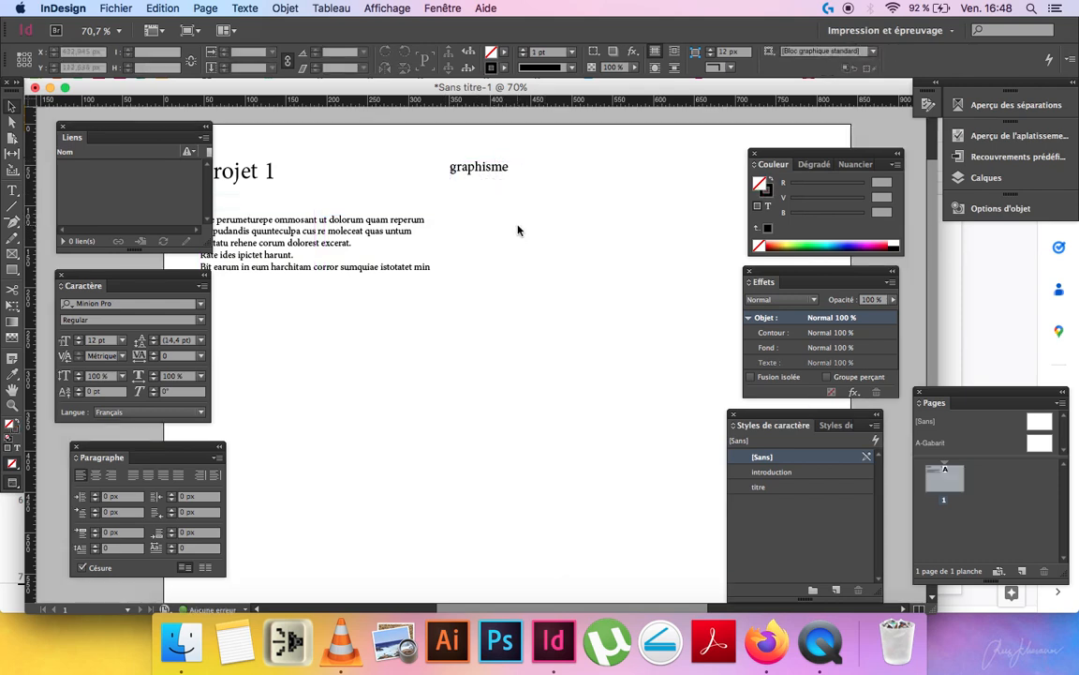
{"action": "key", "text": "w"}
Create a character style named "domaine" from the "graphisme" frame's formatting and deselect the frame.
{"action": "left_click", "coordinate": [491, 174]}
{"action": "left_click", "coordinate": [875, 426]}
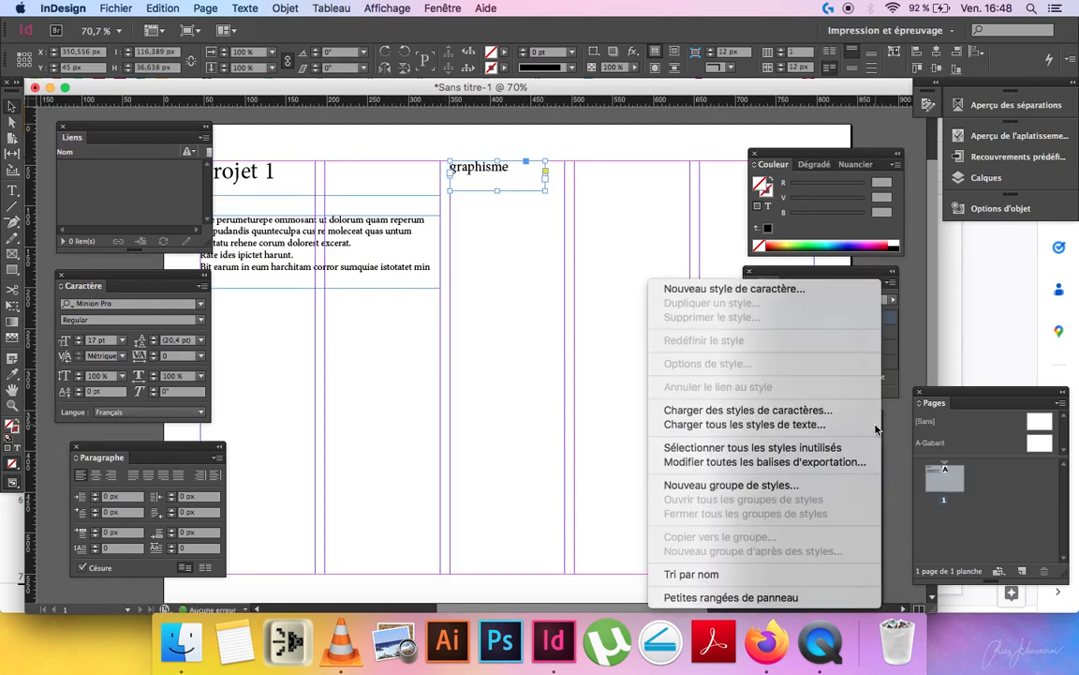
{"action": "left_click", "coordinate": [787, 289]}
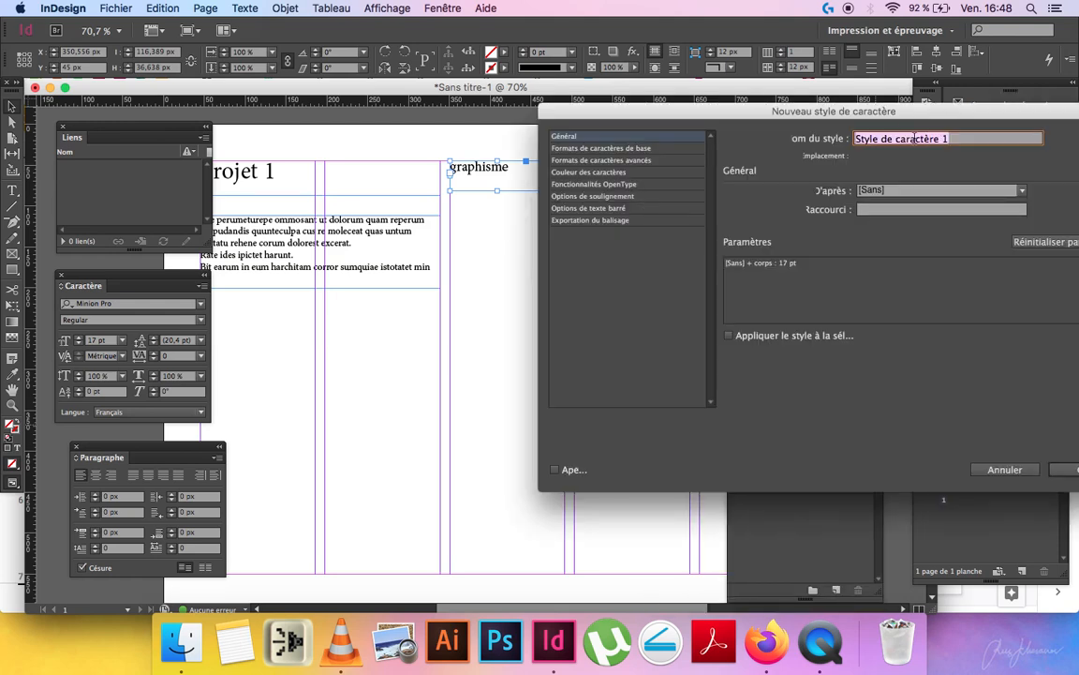
{"action": "type", "text": "grap"}
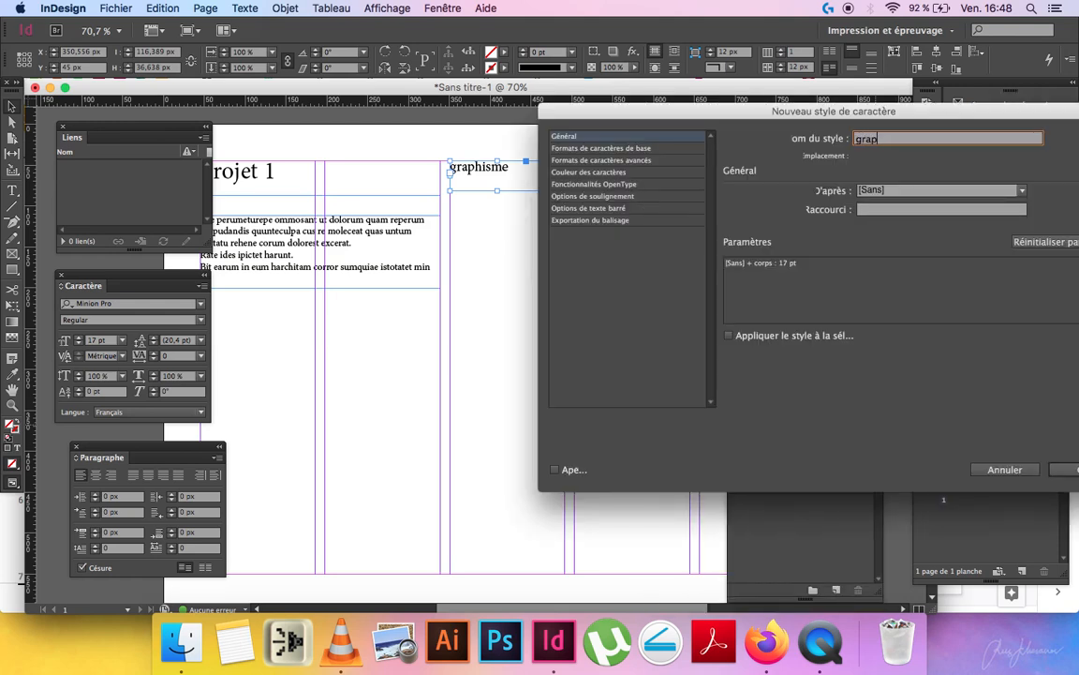
{"action": "key", "text": "Return"}
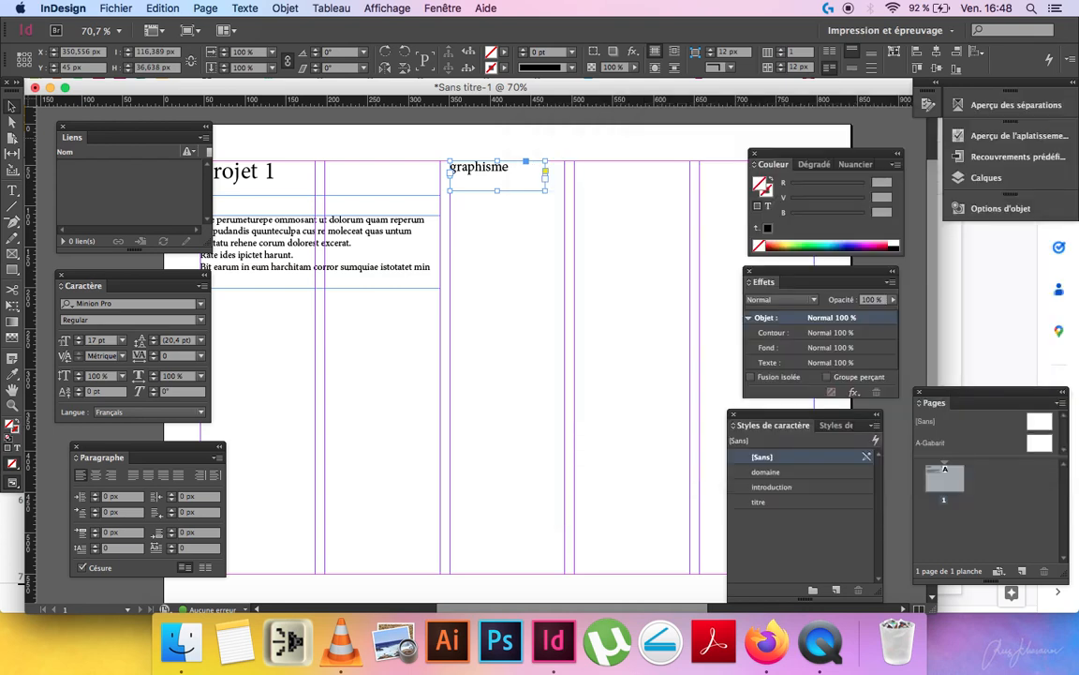
{"action": "left_click", "coordinate": [465, 272]}
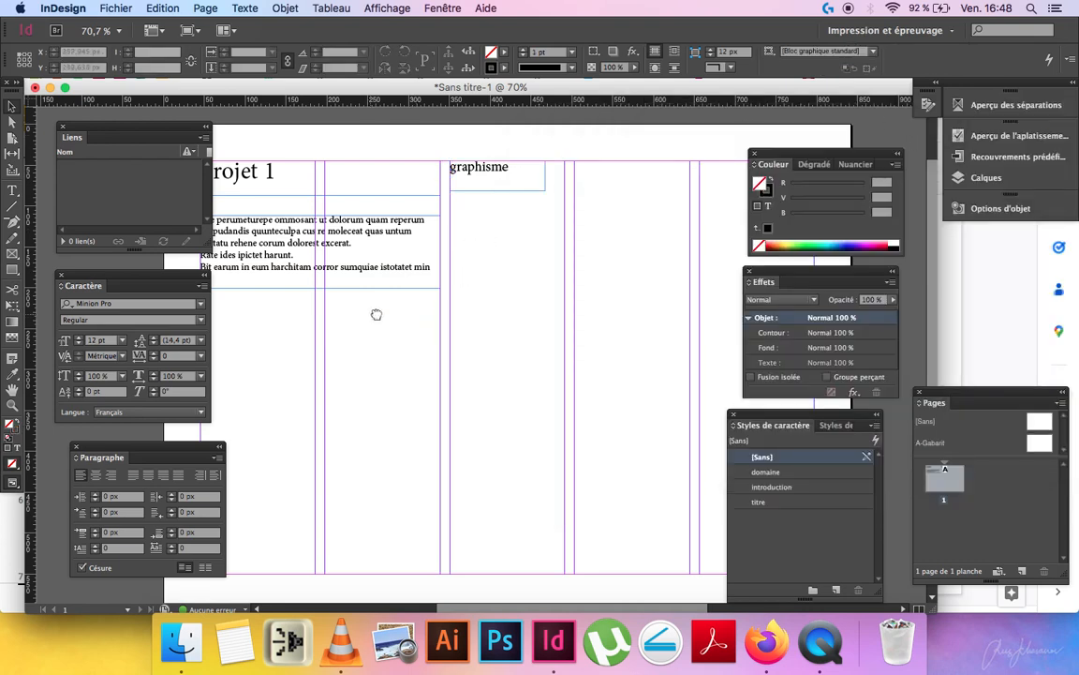
Create a caption text frame about 141 × 29 px in the first column below the description and fill it with placeholder text.
{"action": "left_click_drag", "start_coordinate": [376, 314], "coordinate": [428, 310]}
{"action": "left_click", "coordinate": [12, 190]}
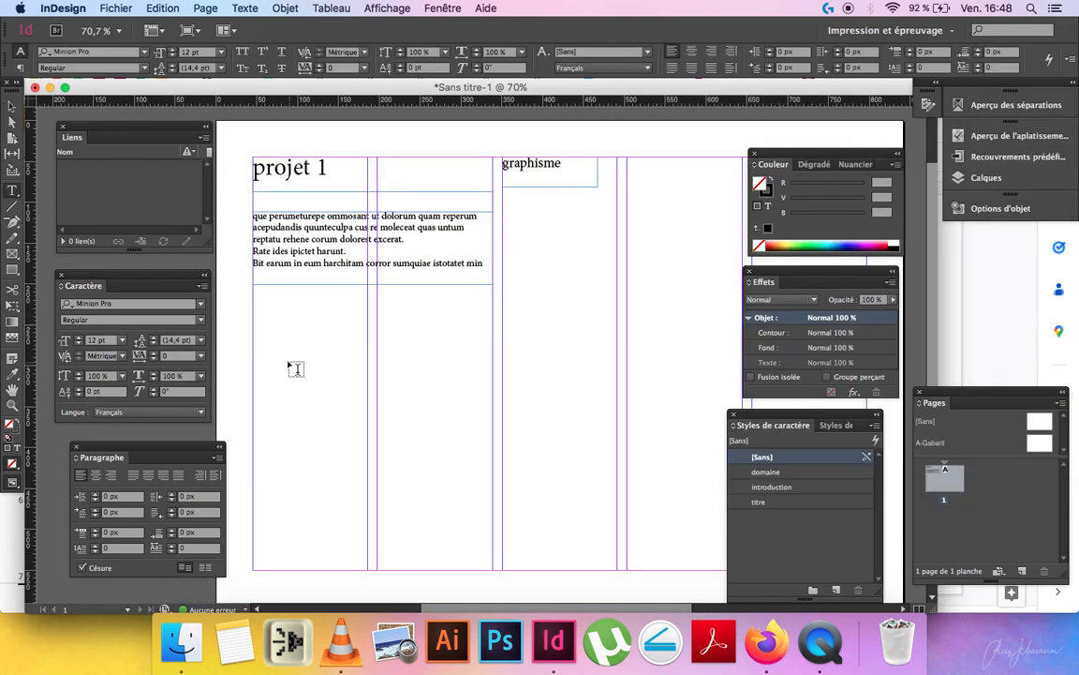
{"action": "left_click_drag", "start_coordinate": [254, 337], "coordinate": [368, 358]}
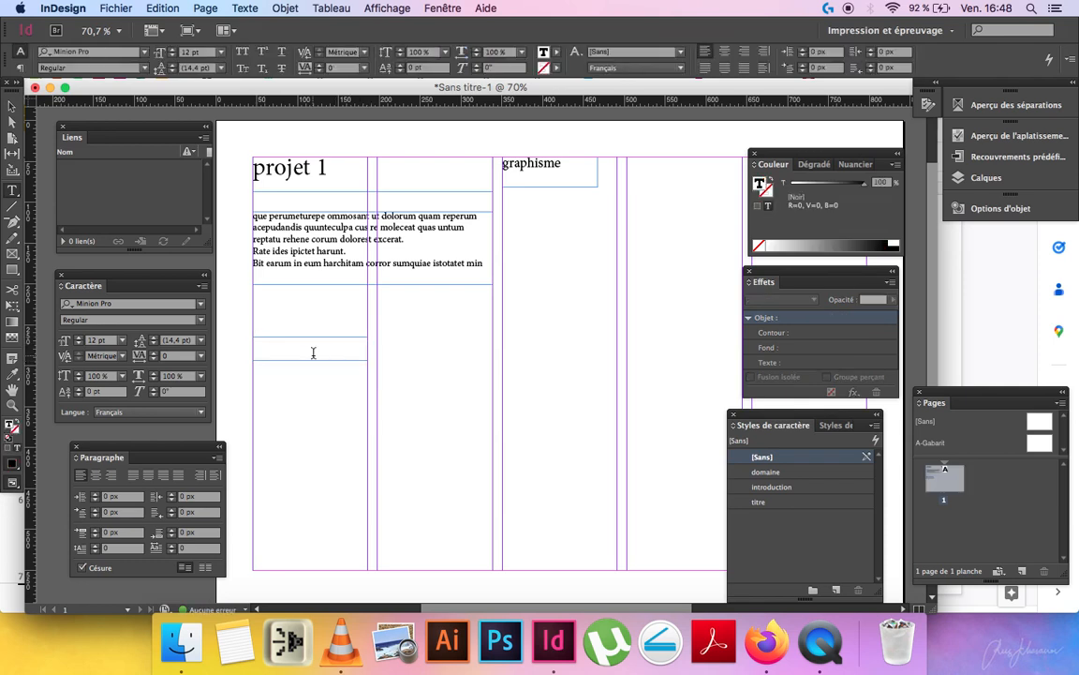
{"action": "right_click", "coordinate": [313, 352]}
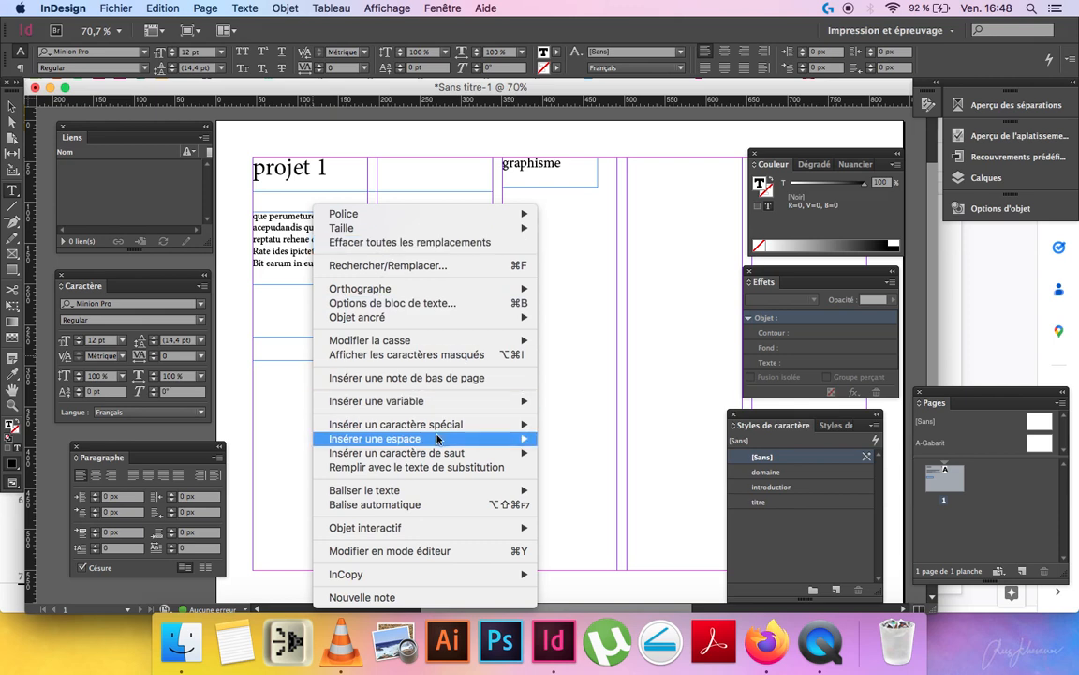
{"action": "left_click", "coordinate": [405, 469]}
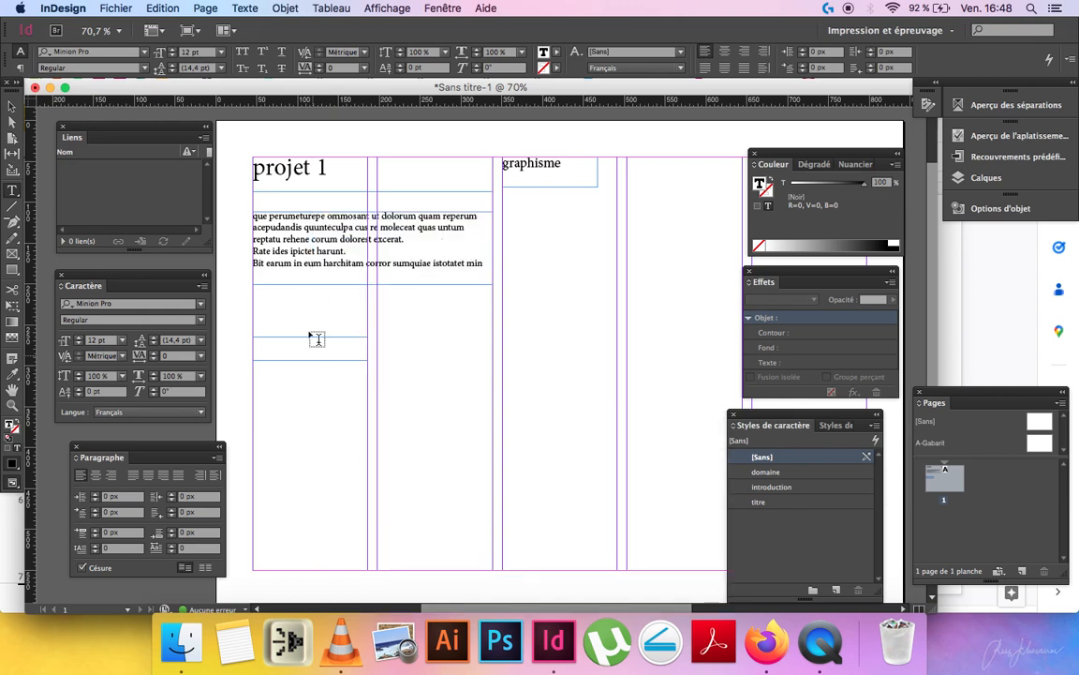
Set the font size of the caption frame's text to 10 pt.
{"action": "key", "text": "Escape"}
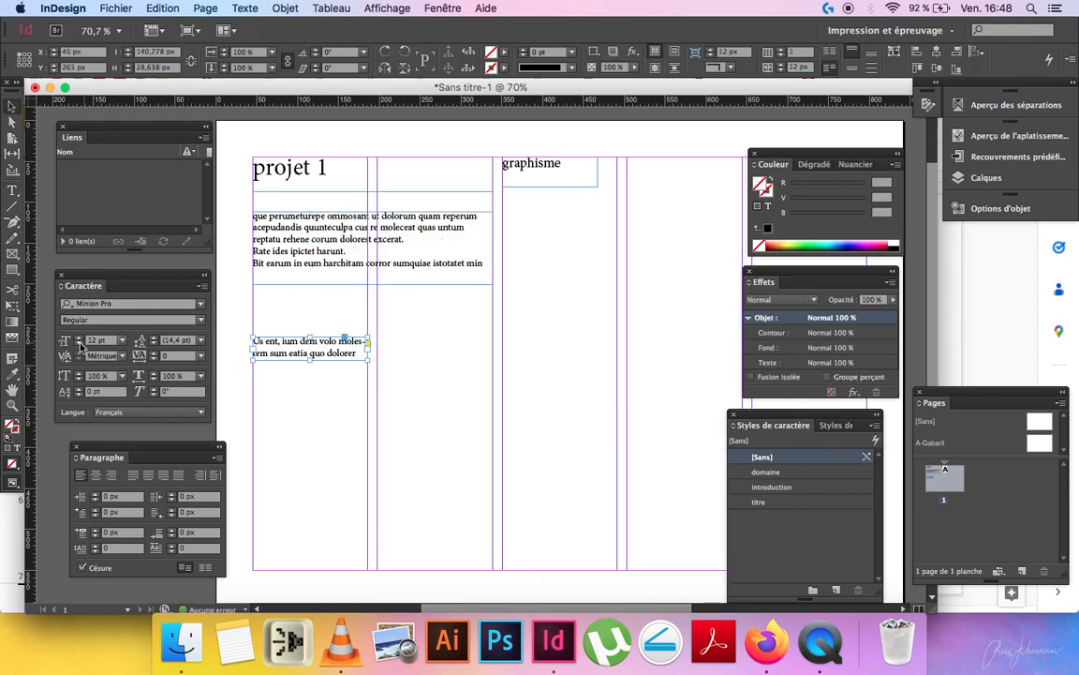
{"action": "left_click", "coordinate": [80, 344]}
{"action": "left_click", "coordinate": [80, 344]}
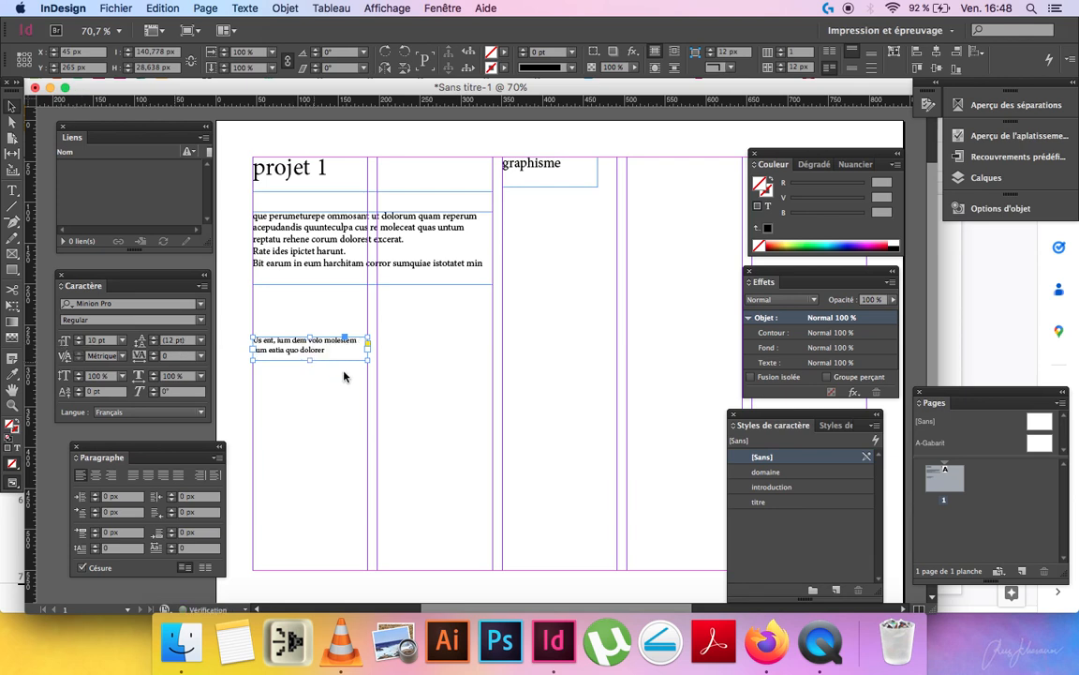
Create a character style named "légendes" from the caption frame's formatting.
{"action": "left_click", "coordinate": [875, 426]}
{"action": "left_click", "coordinate": [792, 290]}
{"action": "type", "text": "légendes"}
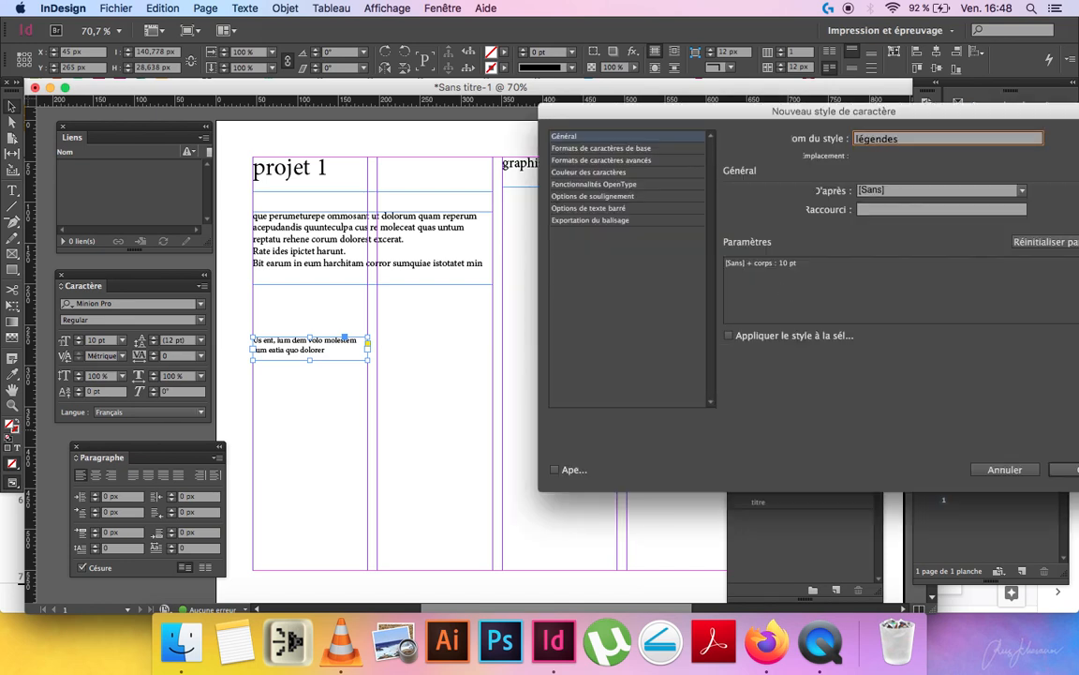
{"action": "key", "text": "Return"}
Apply the "légendes" character style to the caption frame and the "domaine" style to the "graphisme" frame.
{"action": "left_click", "coordinate": [774, 472]}
{"action": "left_click", "coordinate": [544, 186]}
{"action": "left_click", "coordinate": [766, 487]}
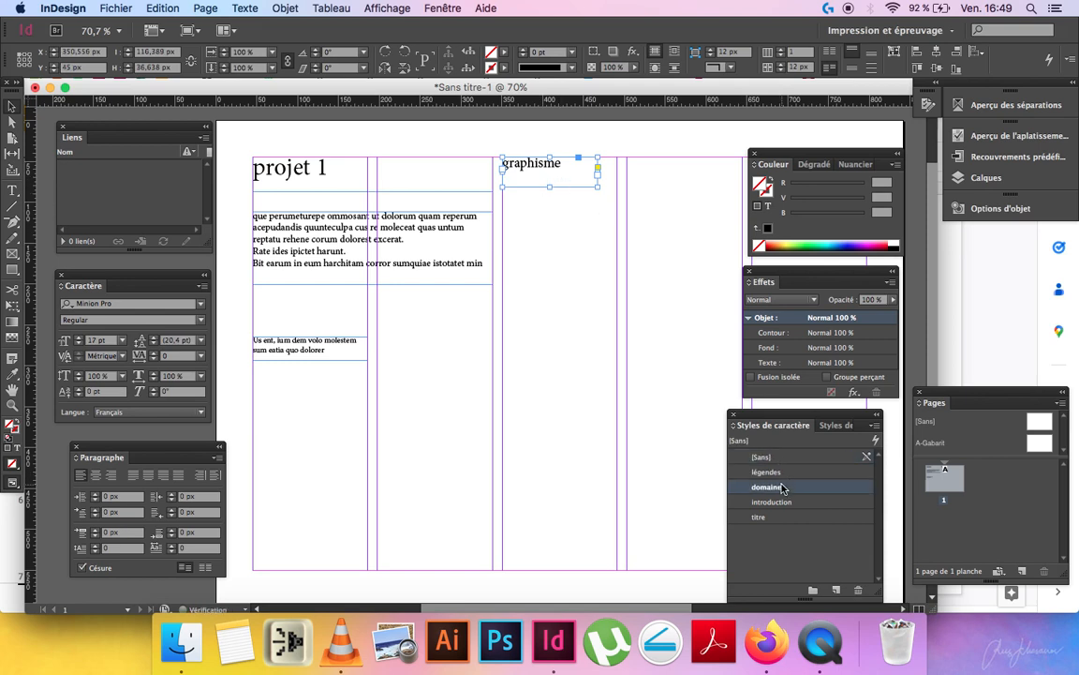
Check which character style is assigned to the title, description and caption frames, leaving everything deselected.
{"action": "left_click", "coordinate": [322, 167]}
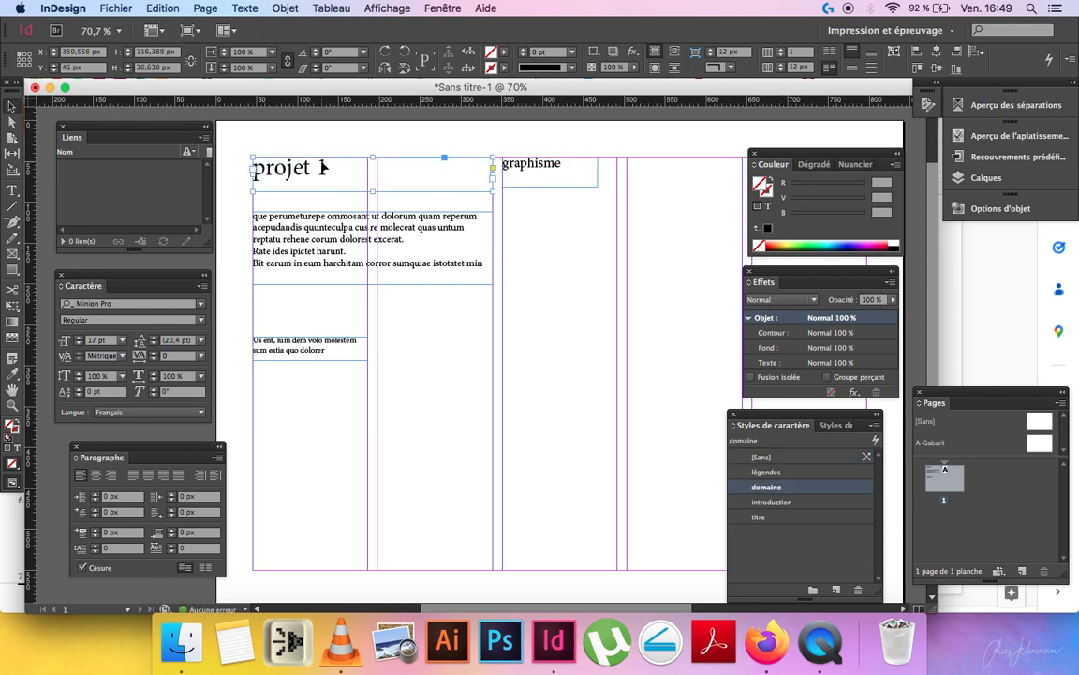
{"action": "left_click", "coordinate": [355, 262]}
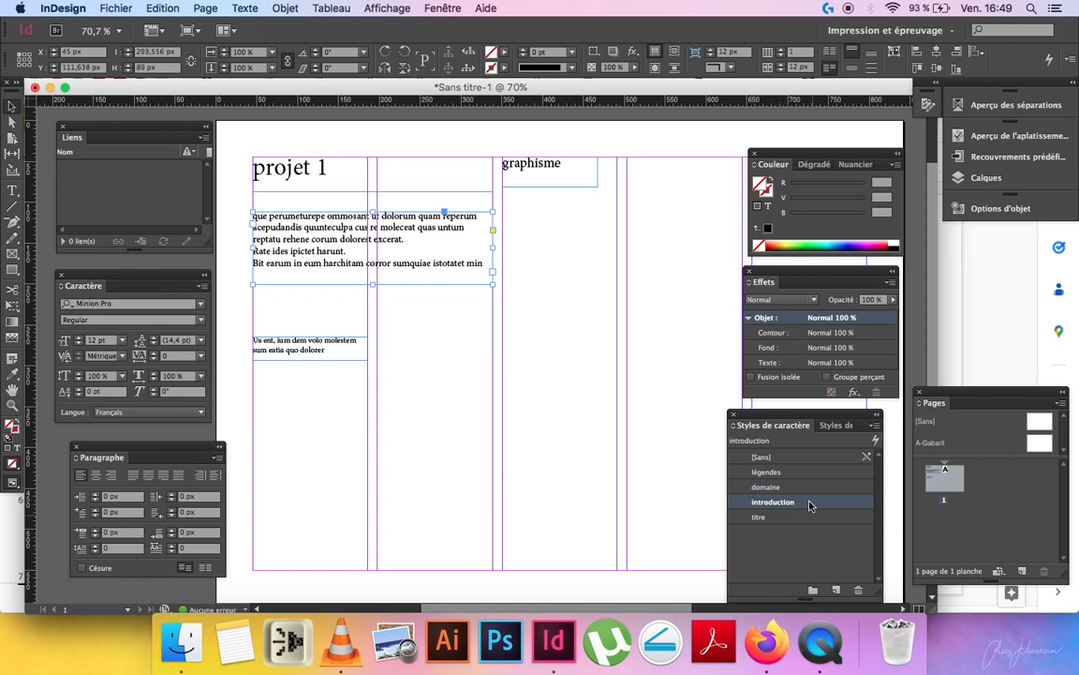
{"action": "left_click", "coordinate": [338, 178]}
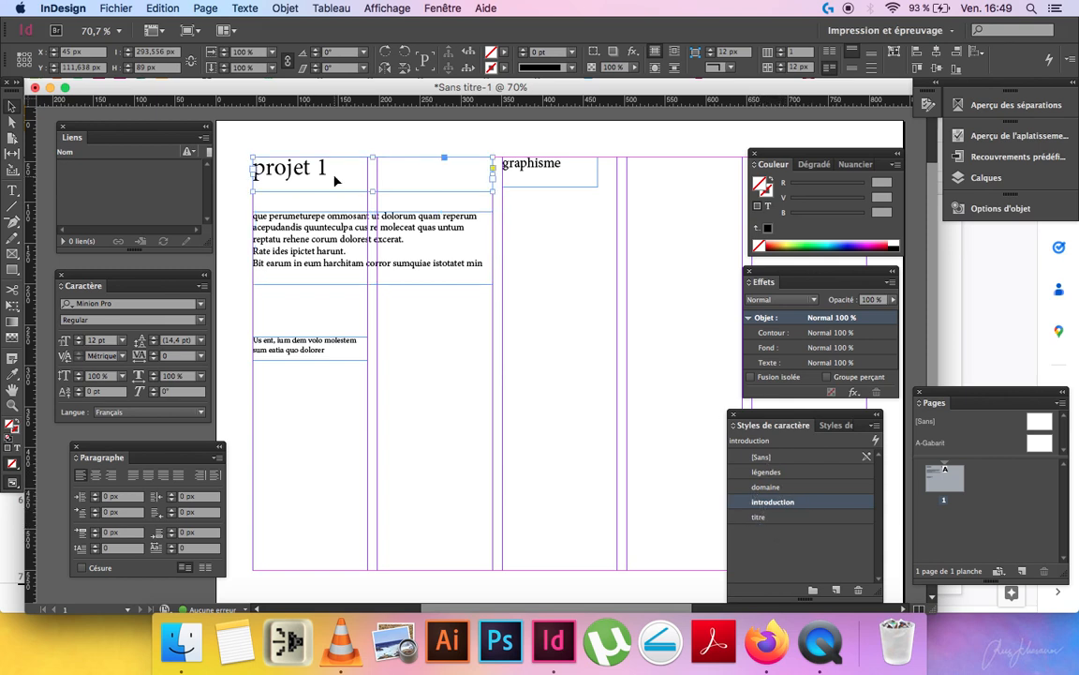
{"action": "left_click", "coordinate": [375, 236]}
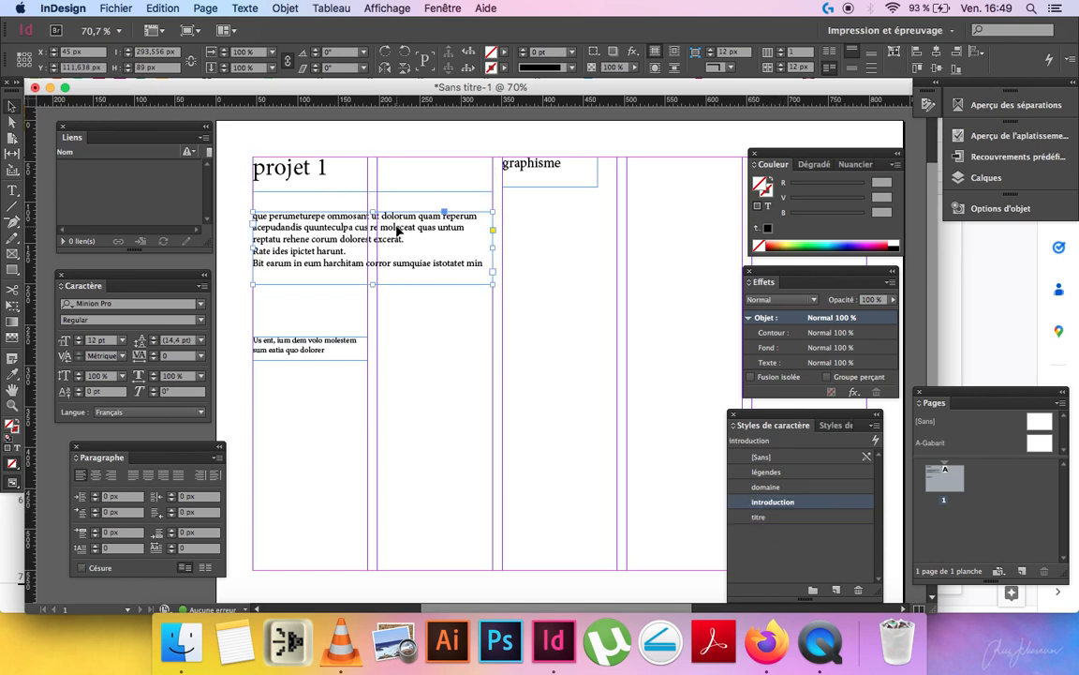
{"action": "left_click", "coordinate": [346, 354]}
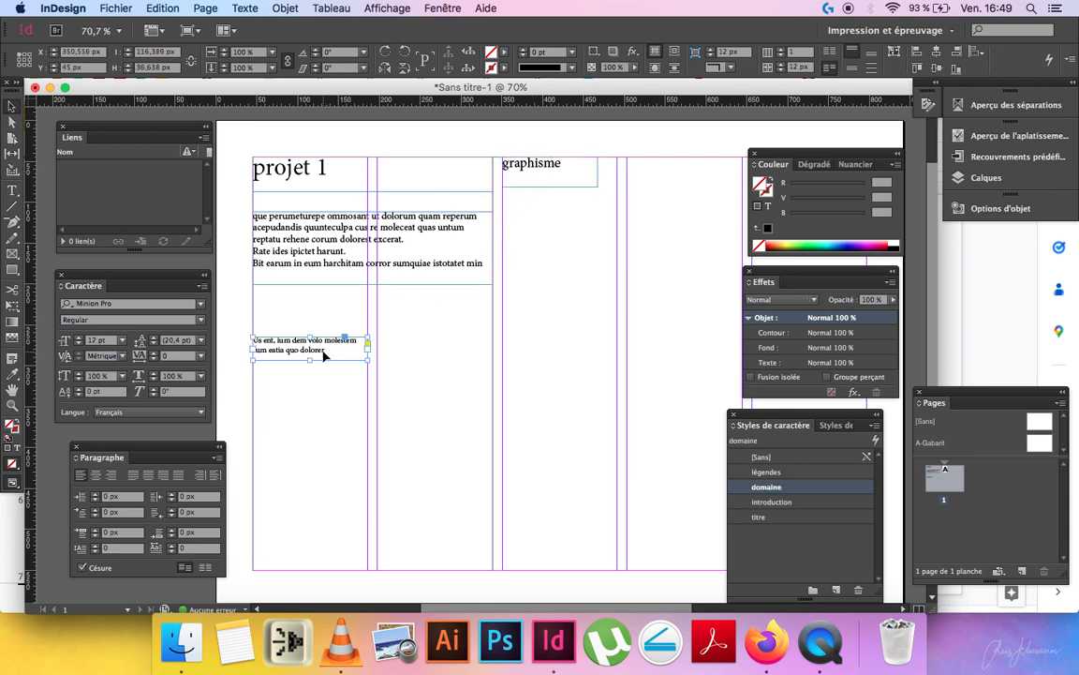
{"action": "left_click", "coordinate": [315, 412]}
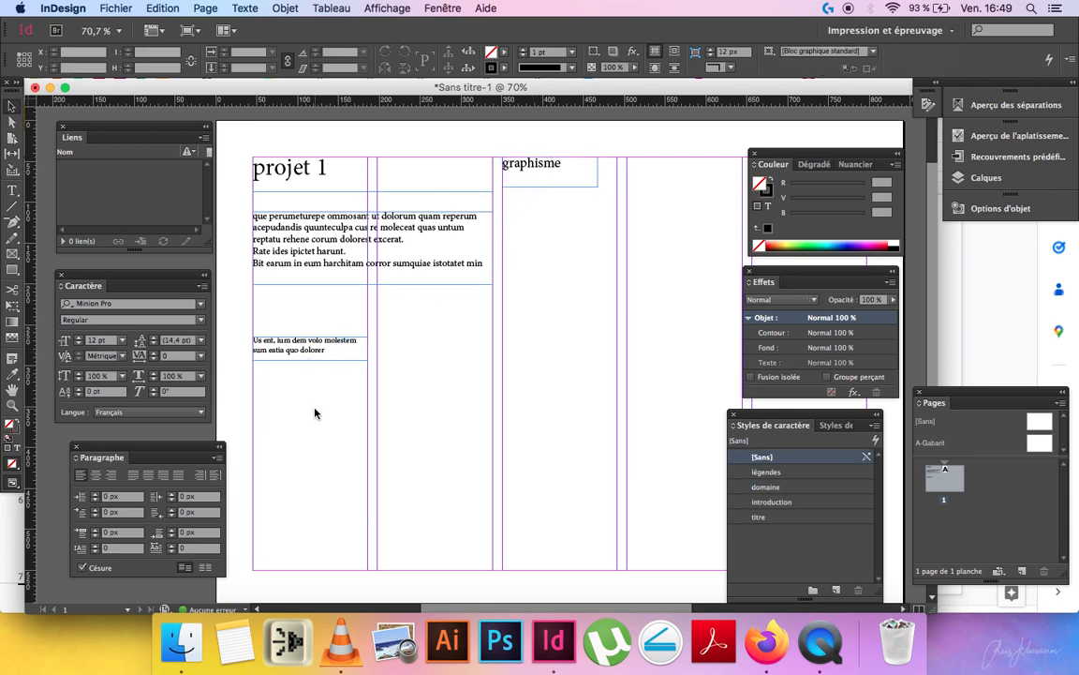
Save the document as "dcréatif" in the Bureau folder in InDesign CC document format.
{"action": "key", "text": "super+s"}
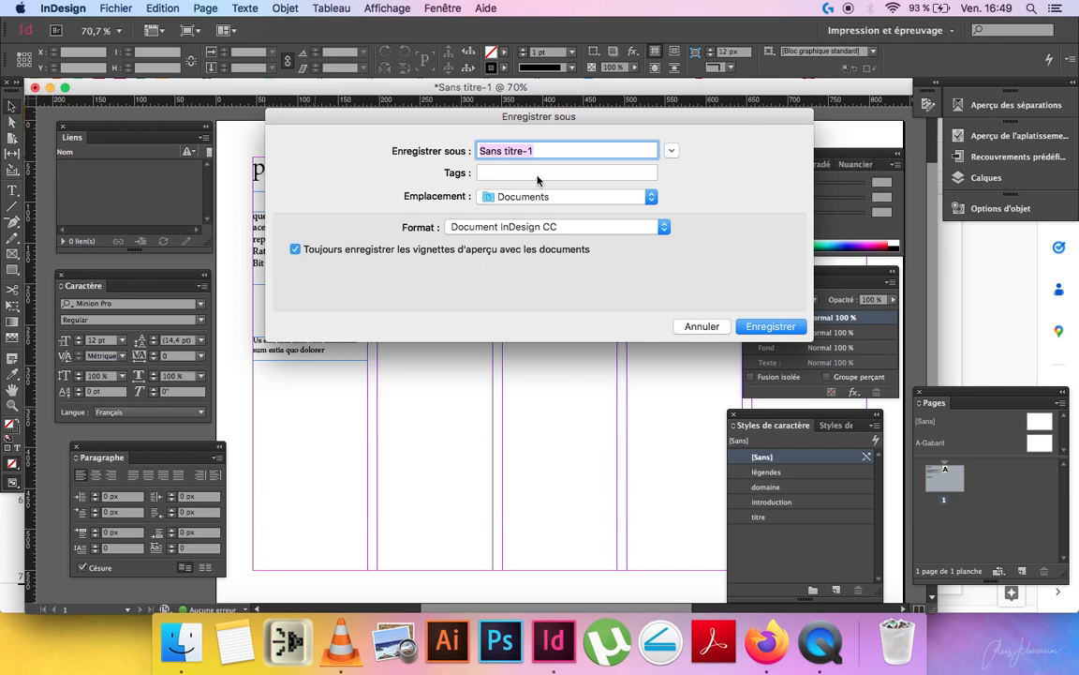
{"action": "type", "text": "dcréatif"}
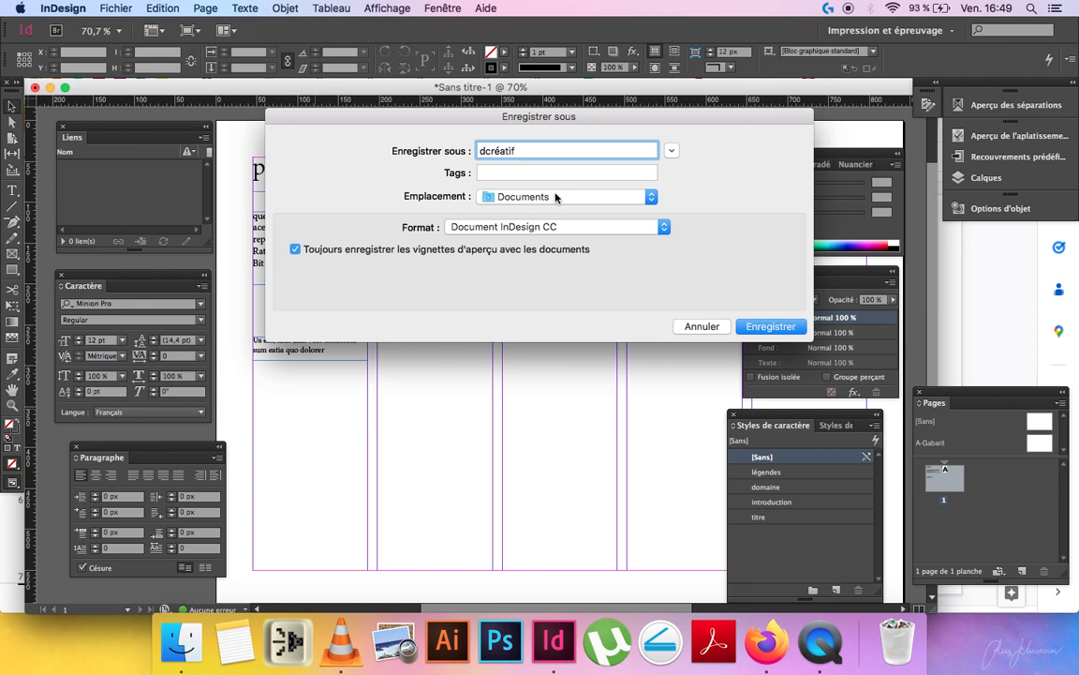
{"action": "left_click", "coordinate": [555, 197]}
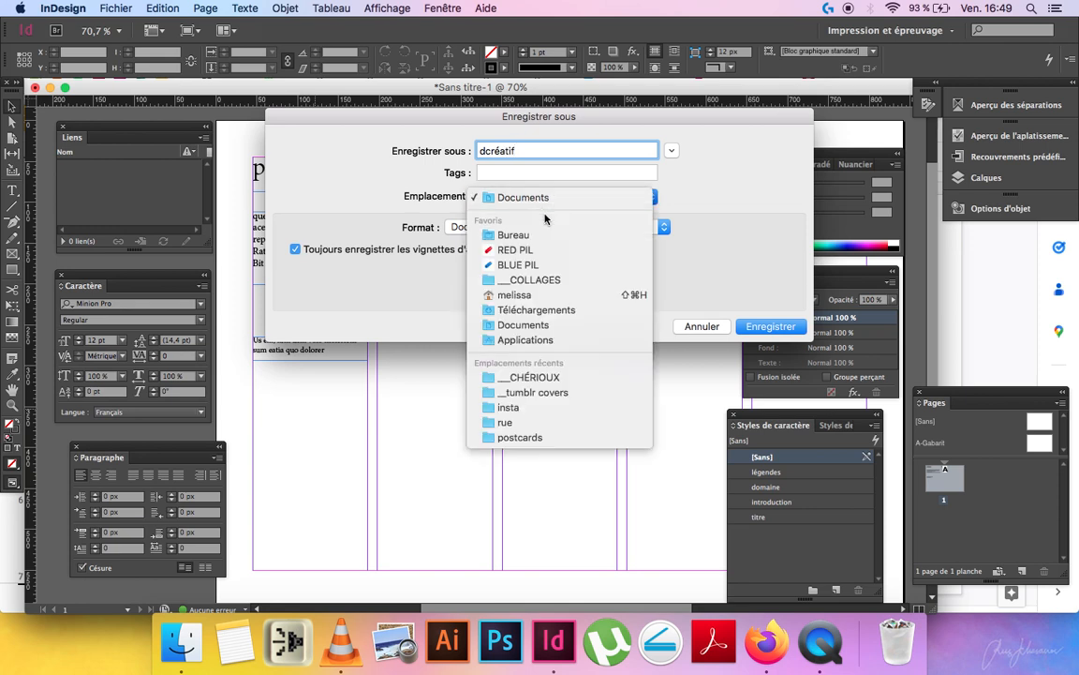
{"action": "left_click", "coordinate": [525, 234]}
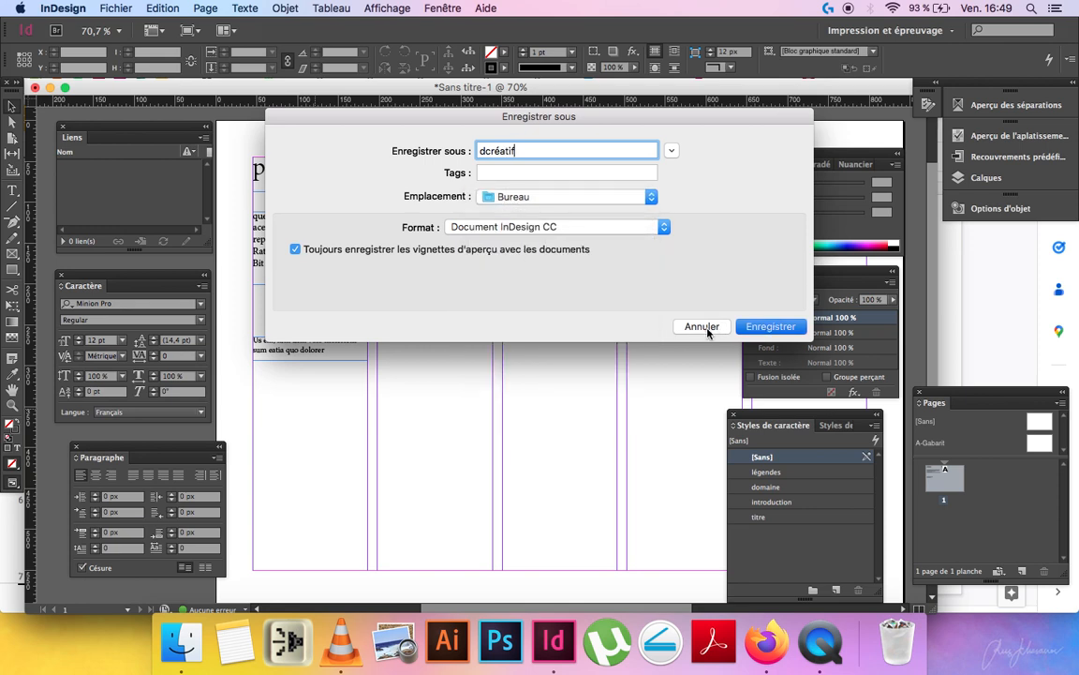
{"action": "type", "text": "créatif"}
{"action": "key", "text": "Return"}
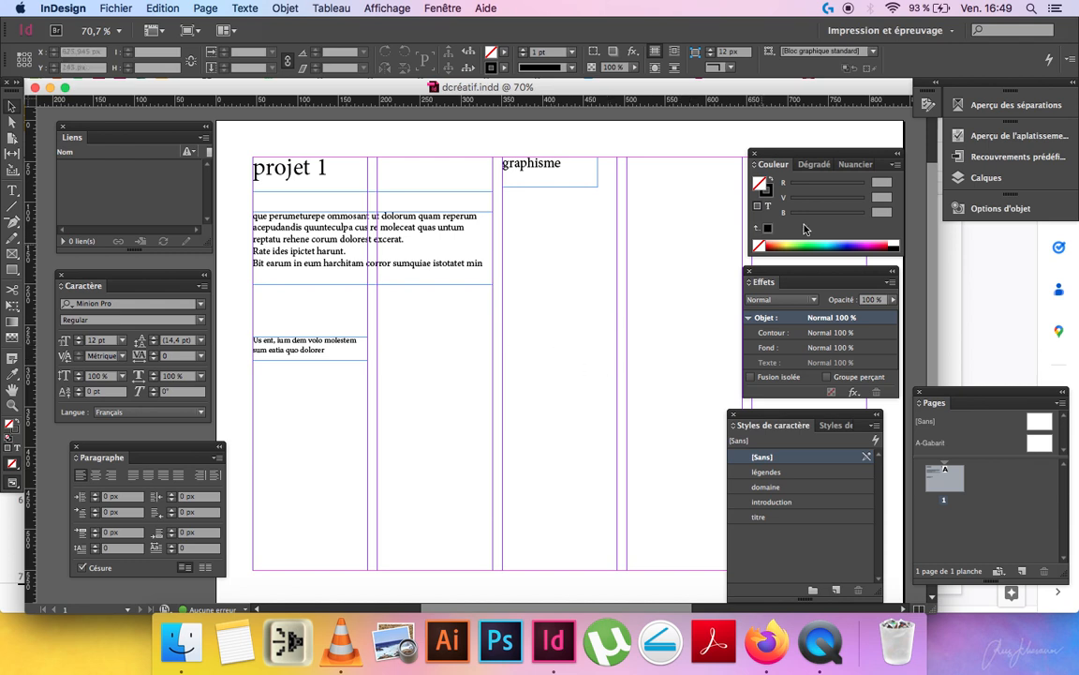
Duplicate page 1 and change the title on the new page 2 to "projet 2".
{"action": "right_click", "coordinate": [947, 482]}
{"action": "left_click", "coordinate": [817, 428]}
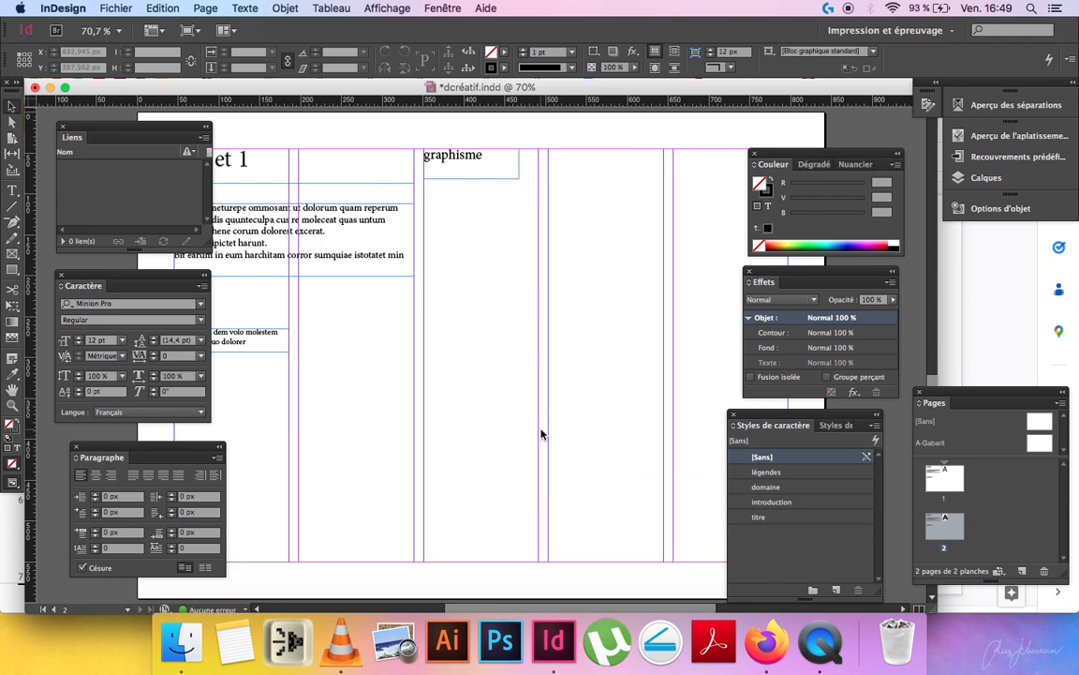
{"action": "scroll", "coordinate": [581, 562], "scroll_direction": "left", "scroll_amount": 3}
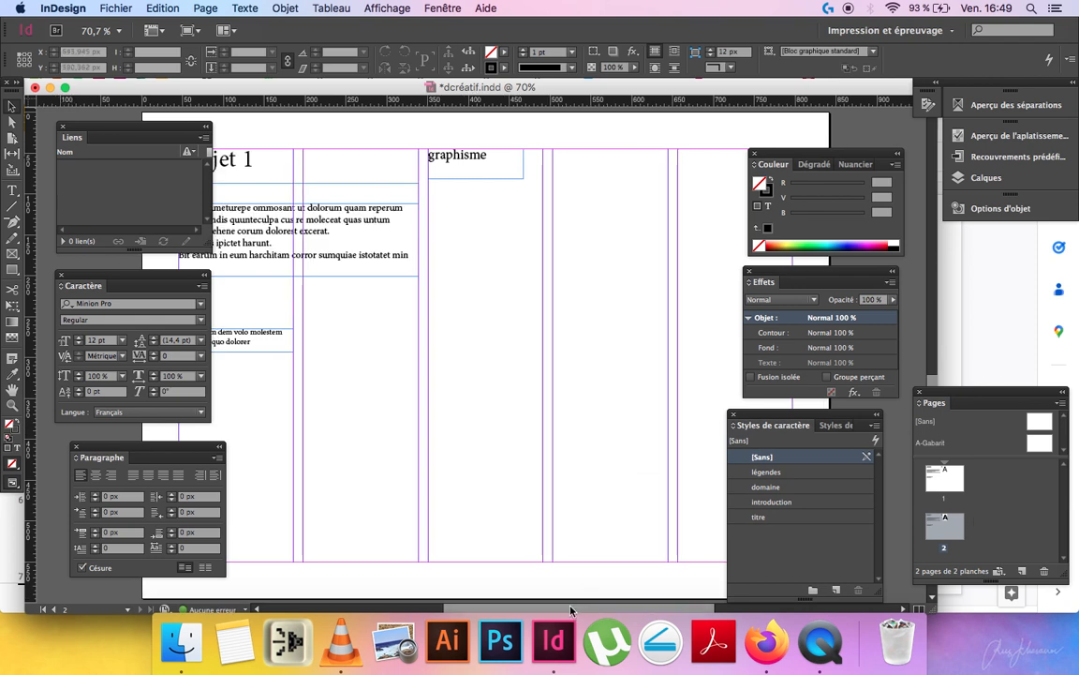
{"action": "double_click", "coordinate": [267, 158]}
{"action": "key", "text": "BackSpace"}
{"action": "type", "text": "2"}
Replace the domain text on page 2 with "démarche créa" and leave the frame deselected.
{"action": "double_click", "coordinate": [511, 154]}
{"action": "type", "text": "mode"}
{"action": "key", "text": "BackSpace"}
{"action": "key", "text": "BackSpace"}
{"action": "key", "text": "BackSpace"}
{"action": "key", "text": "BackSpace"}
{"action": "type", "text": "démarche cré"}
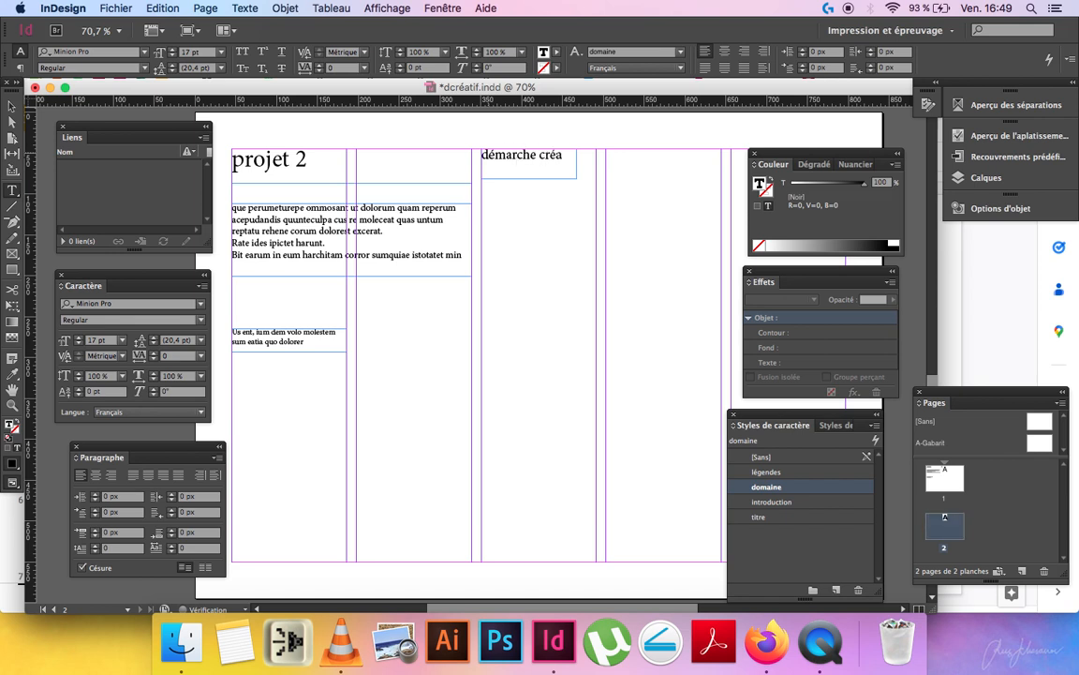
{"action": "key", "text": "Escape"}
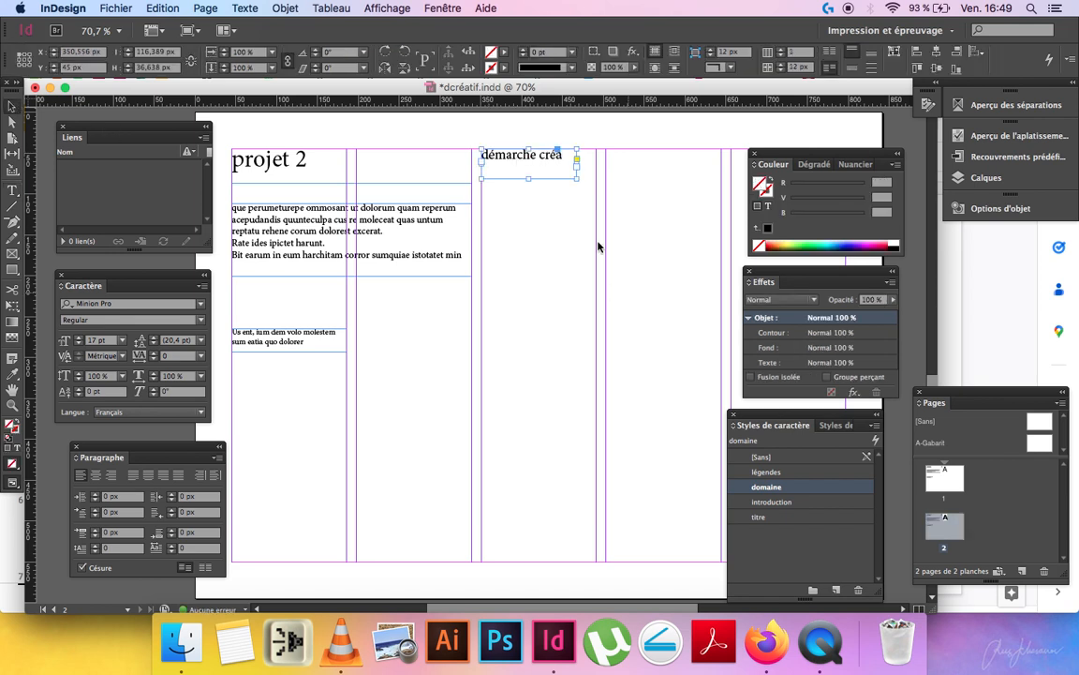
{"action": "left_click", "coordinate": [571, 142]}
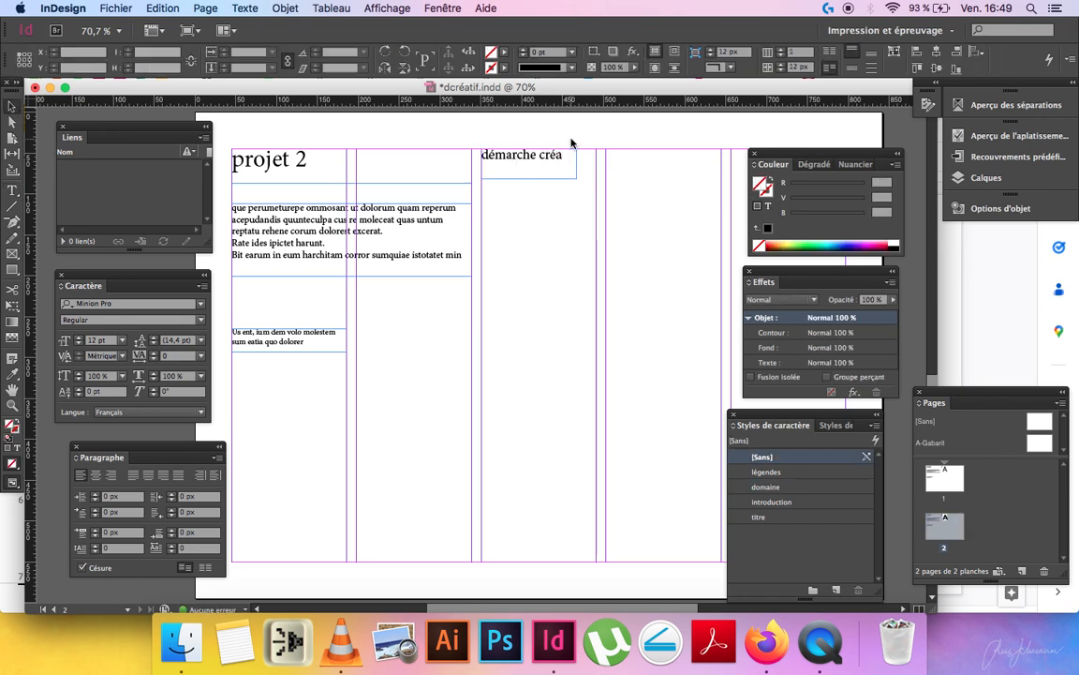
Review the options of the "titre" and "introduction" character styles, including the basic character formats of "titre".
{"action": "double_click", "coordinate": [783, 517]}
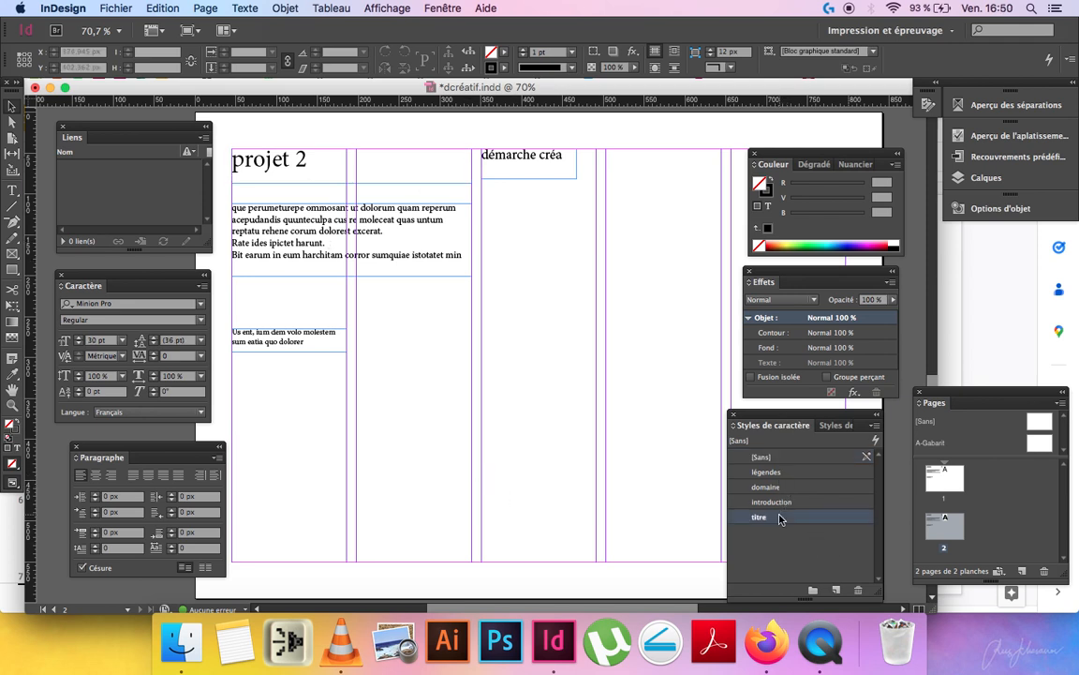
{"action": "left_click", "coordinate": [1005, 469]}
{"action": "double_click", "coordinate": [772, 504]}
{"action": "key", "text": "Return"}
{"action": "left_click", "coordinate": [789, 489]}
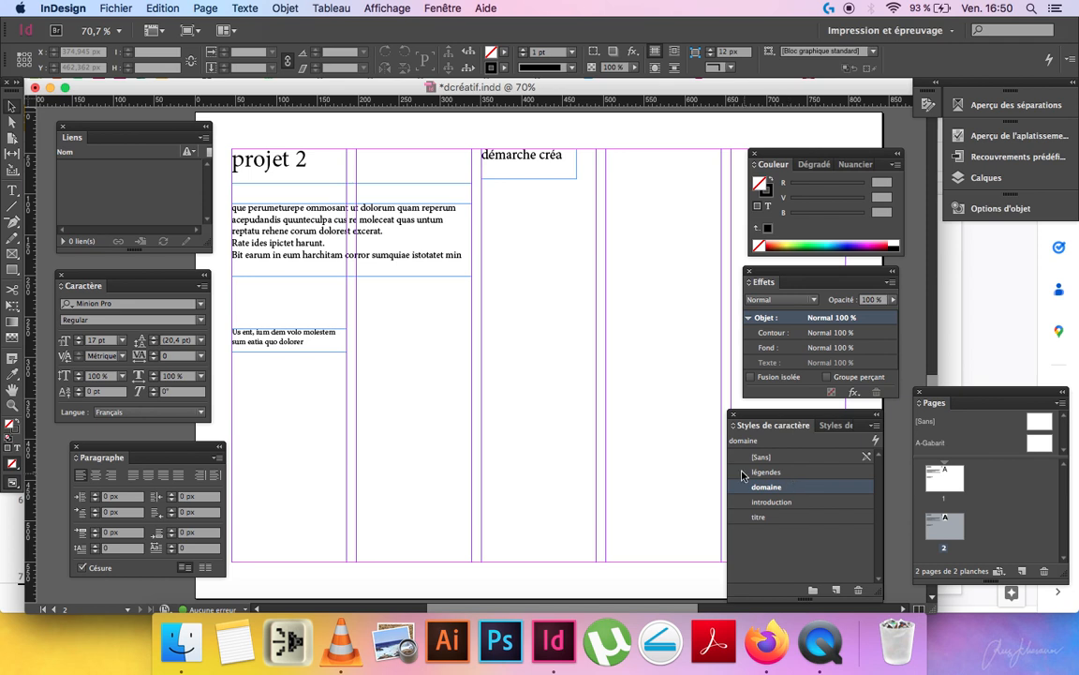
{"action": "left_click", "coordinate": [783, 518]}
{"action": "double_click", "coordinate": [783, 518]}
{"action": "left_click", "coordinate": [609, 148]}
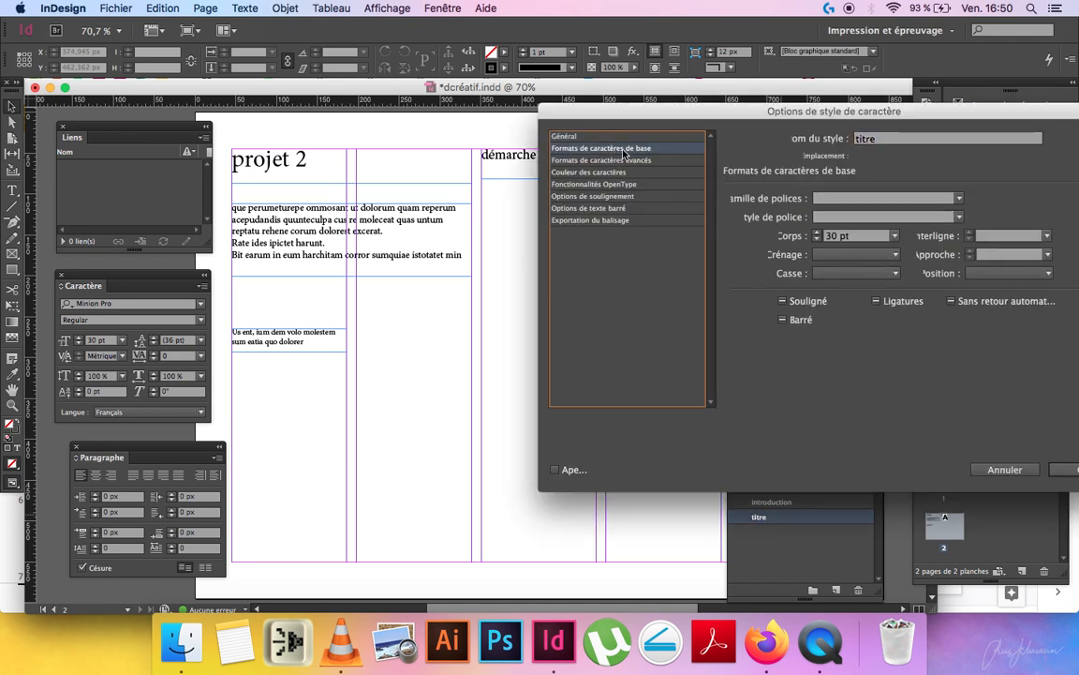
{"action": "key", "text": "Return"}
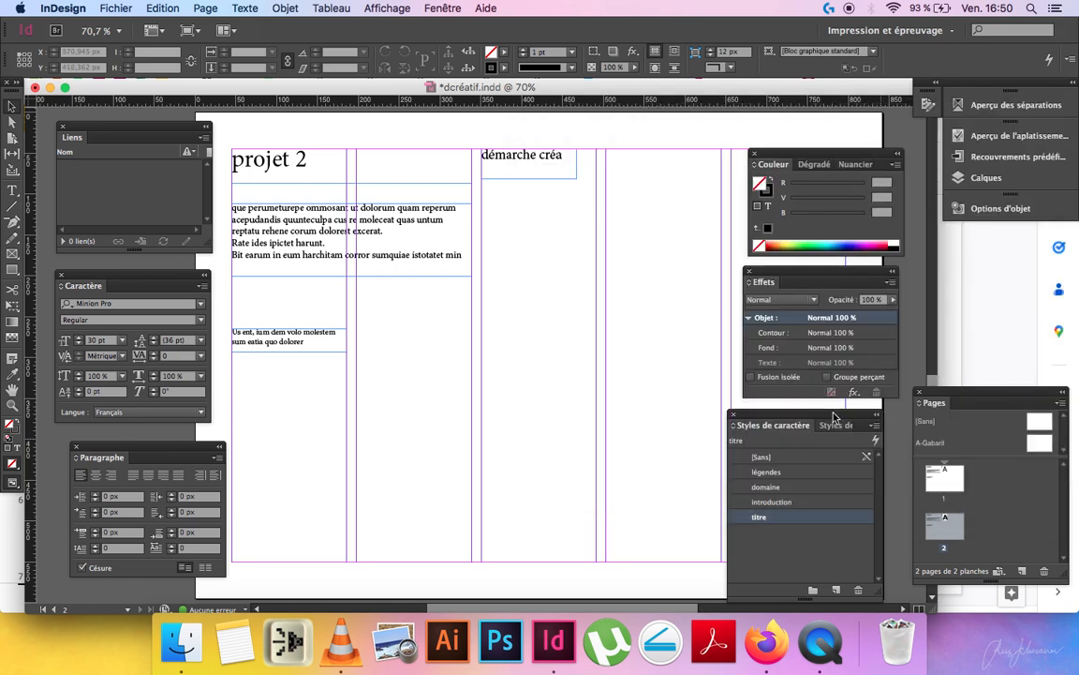
Set the "titre" character style's font to Avenir Next Regular with preview on, and check the titles on both pages.
{"action": "double_click", "coordinate": [787, 518]}
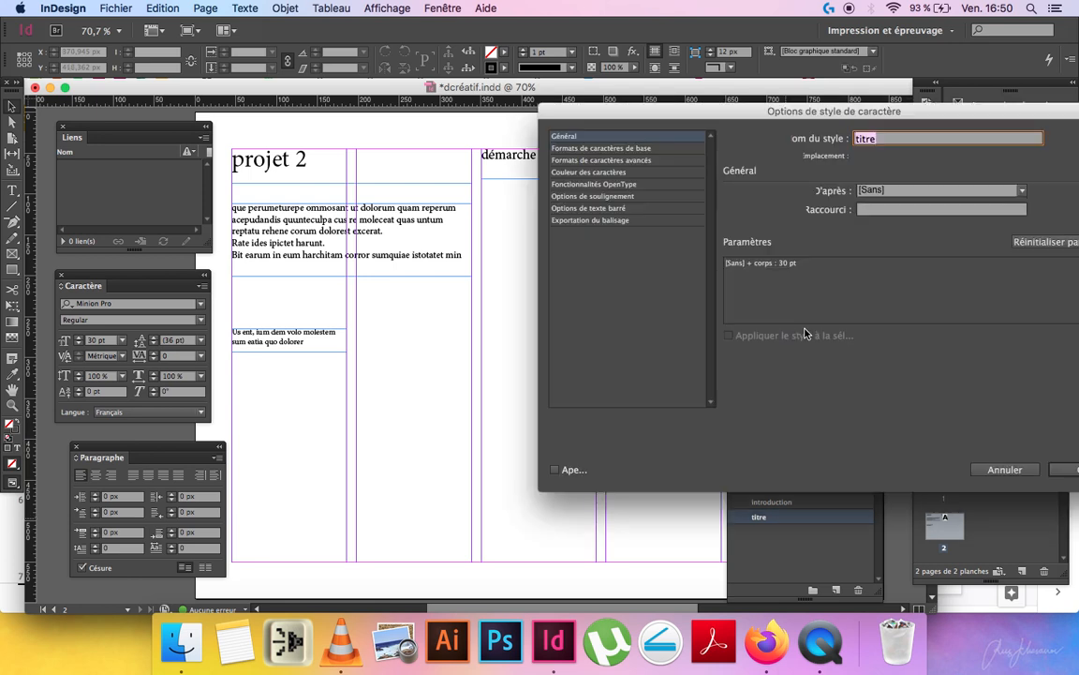
{"action": "left_click", "coordinate": [593, 150]}
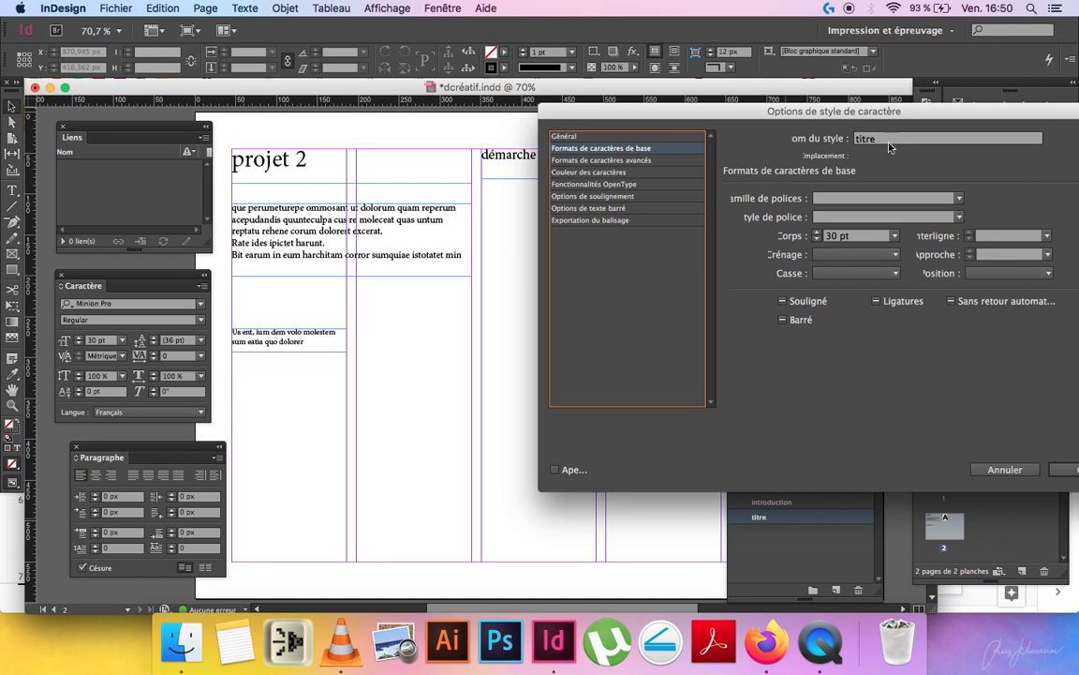
{"action": "left_click", "coordinate": [827, 199]}
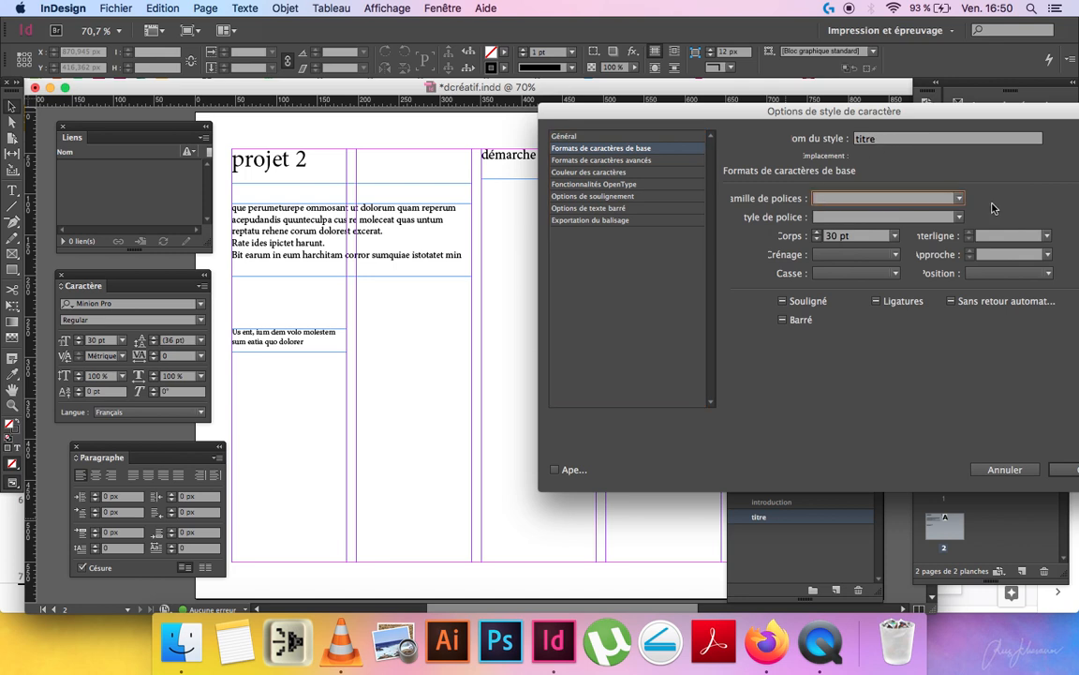
{"action": "left_click", "coordinate": [957, 200]}
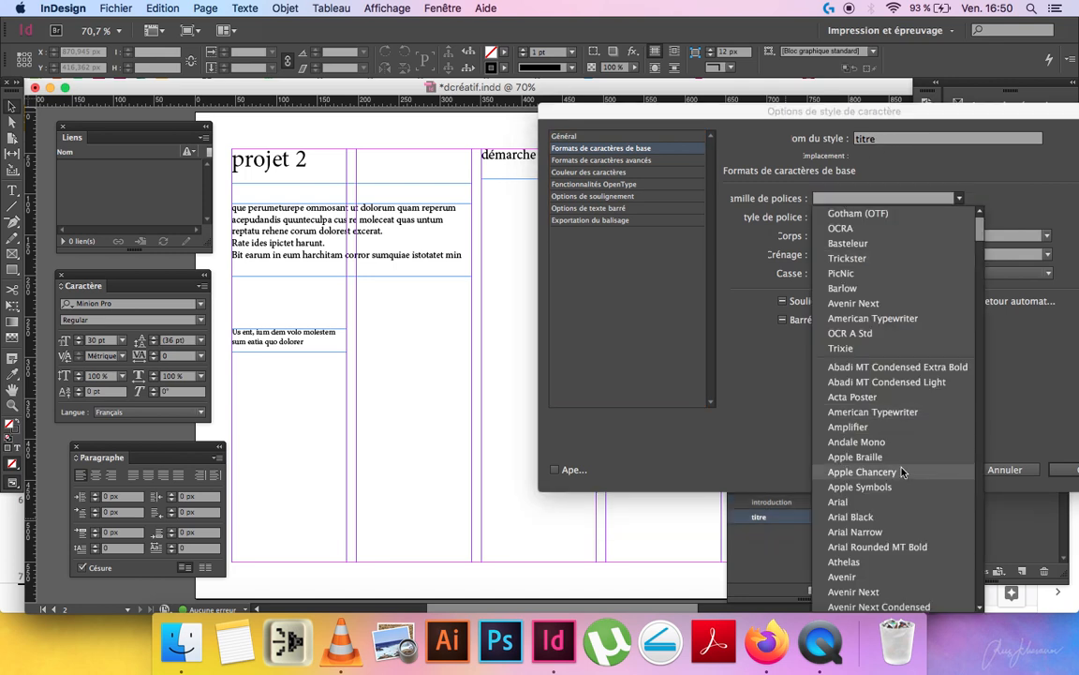
{"action": "scroll", "coordinate": [867, 534], "scroll_direction": "down", "scroll_amount": 2}
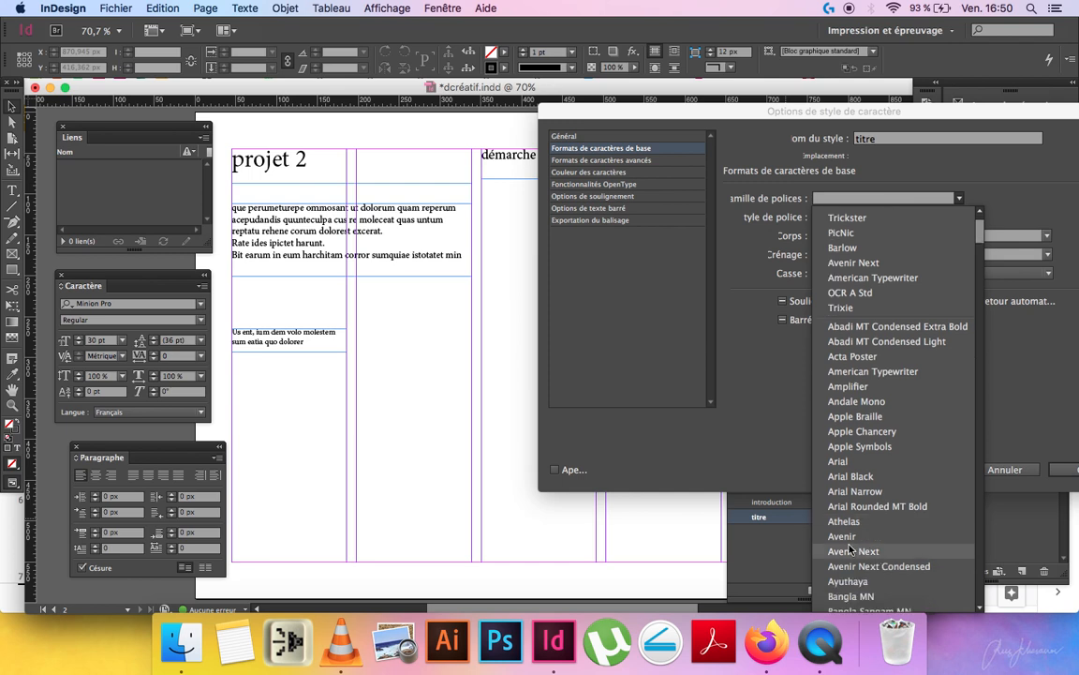
{"action": "left_click", "coordinate": [851, 549]}
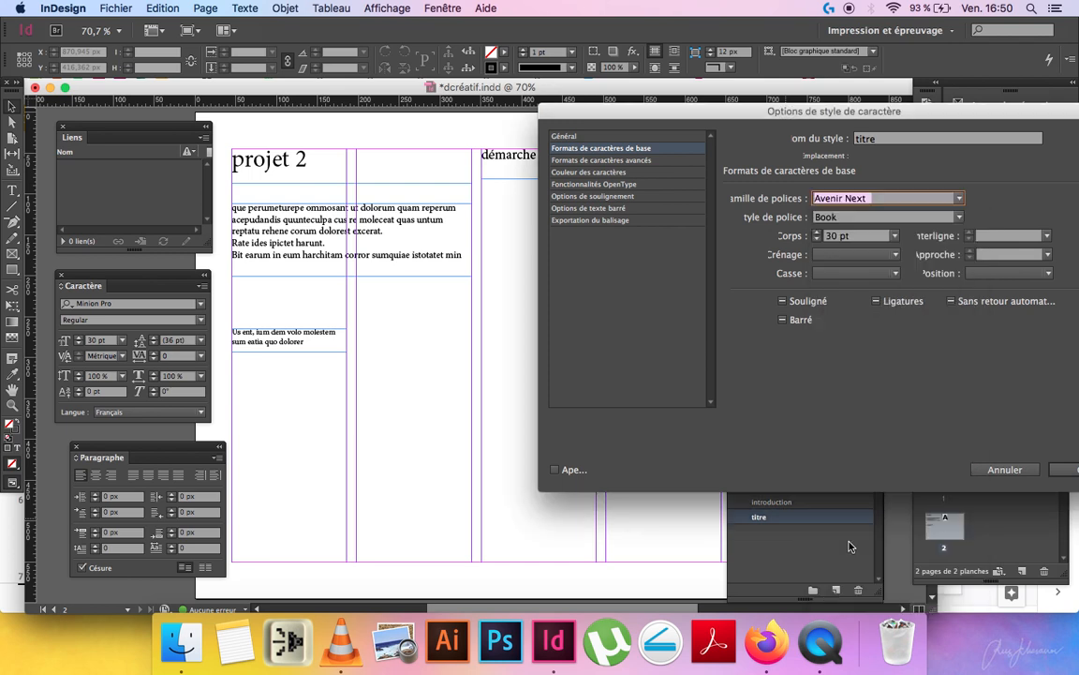
{"action": "left_click", "coordinate": [556, 470]}
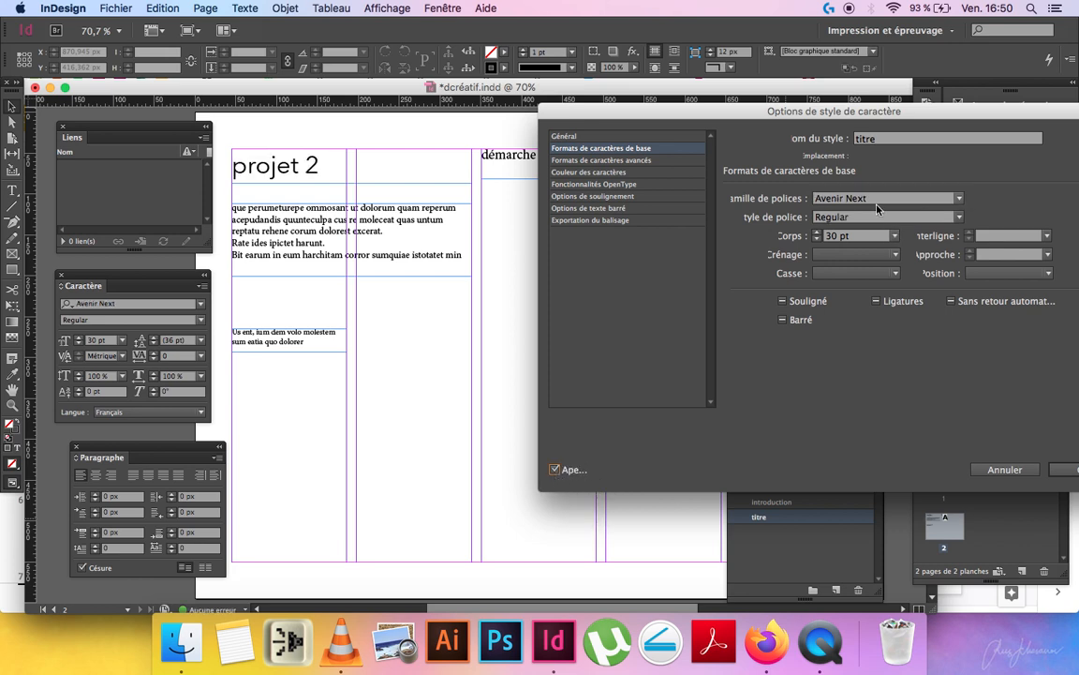
{"action": "left_click", "coordinate": [1059, 470]}
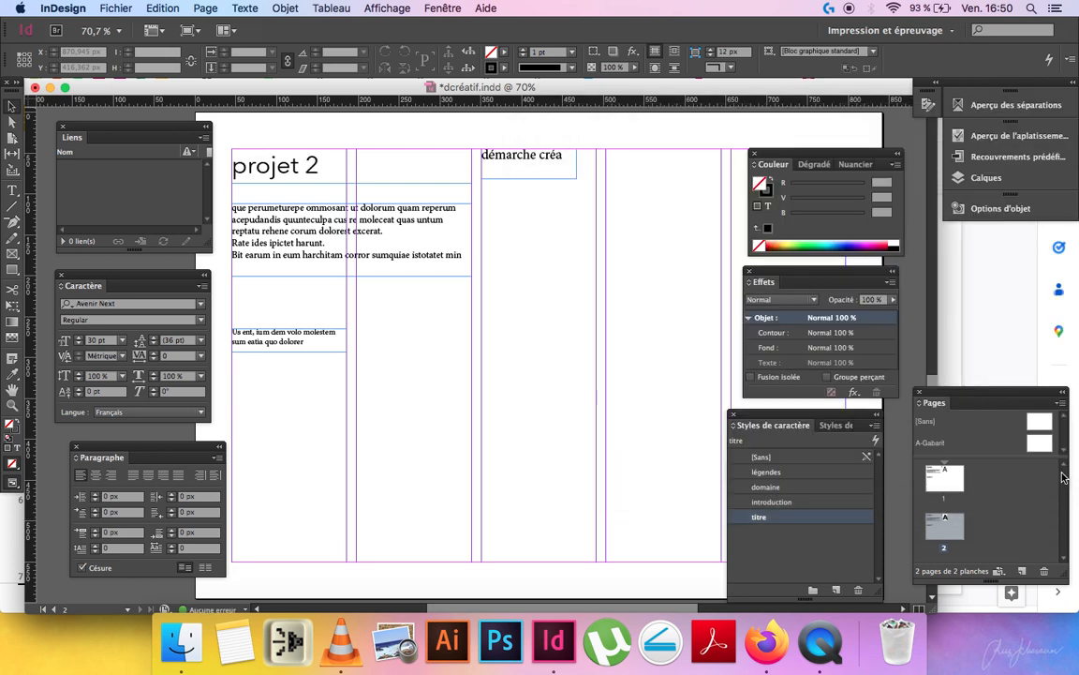
{"action": "scroll", "coordinate": [537, 316], "scroll_direction": "up", "scroll_amount": 10}
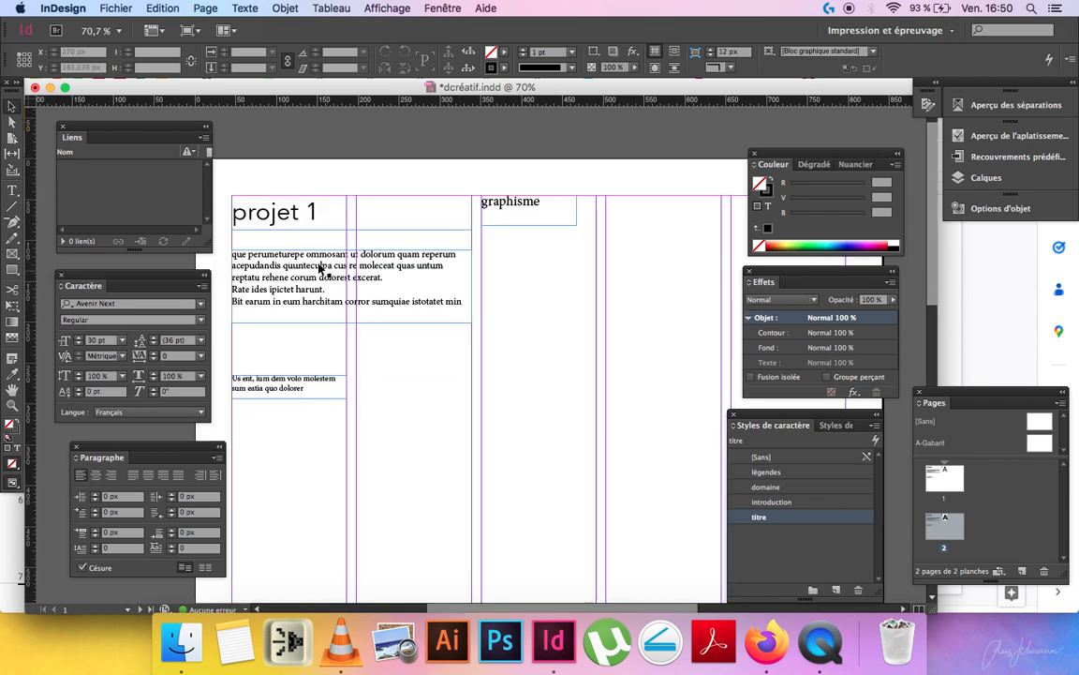
{"action": "scroll", "coordinate": [520, 318], "scroll_direction": "down", "scroll_amount": 10}
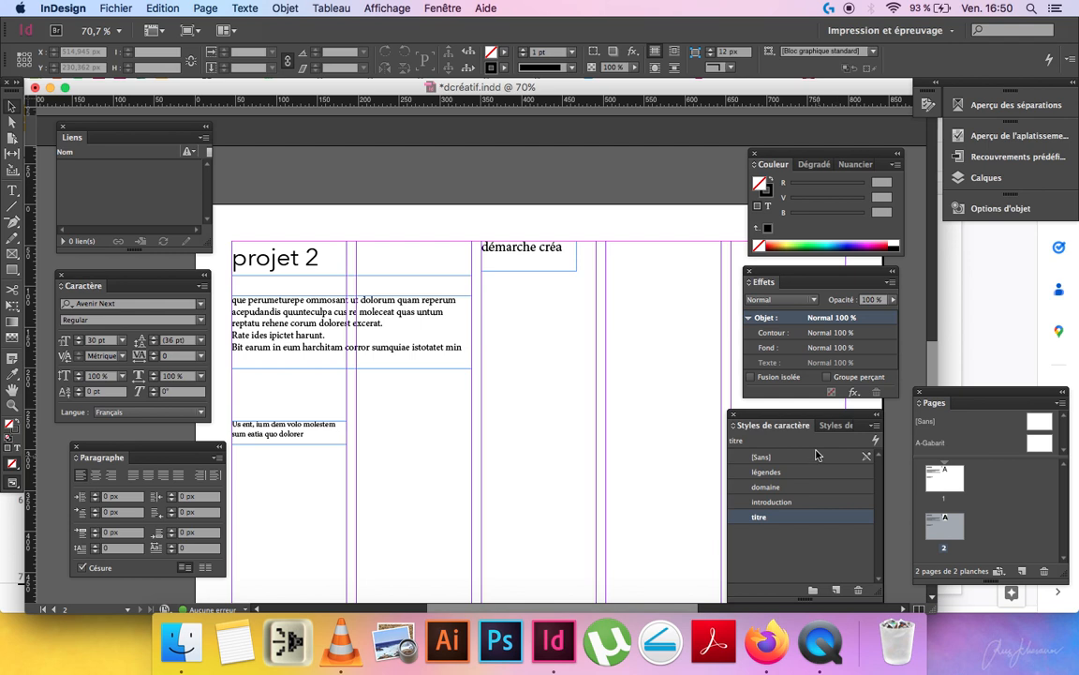
Try several swatches for the "titre" style's character colour and set it to RVB Bleu.
{"action": "double_click", "coordinate": [787, 521]}
{"action": "left_click", "coordinate": [590, 162]}
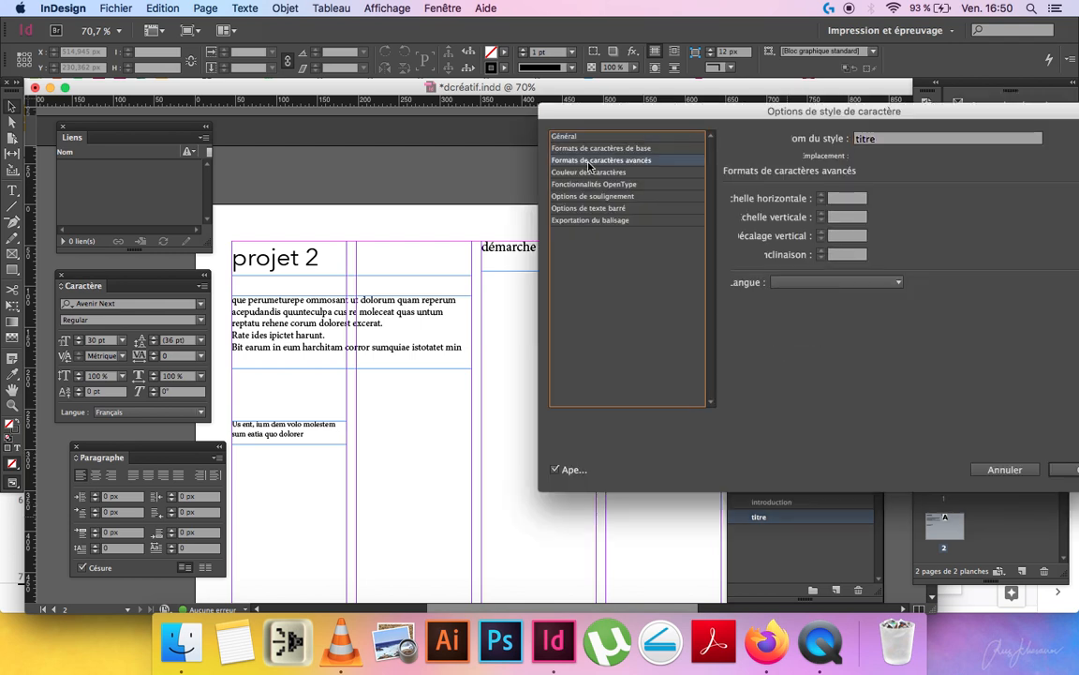
{"action": "left_click", "coordinate": [609, 173]}
{"action": "left_click", "coordinate": [895, 258]}
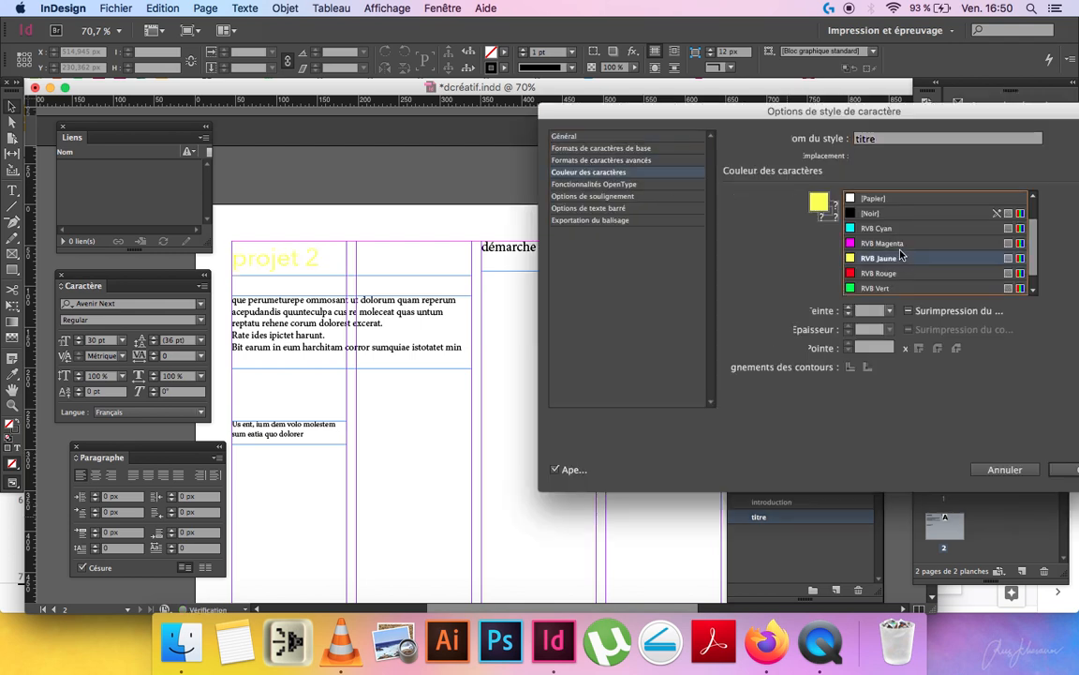
{"action": "left_click", "coordinate": [895, 243]}
{"action": "left_click", "coordinate": [885, 272]}
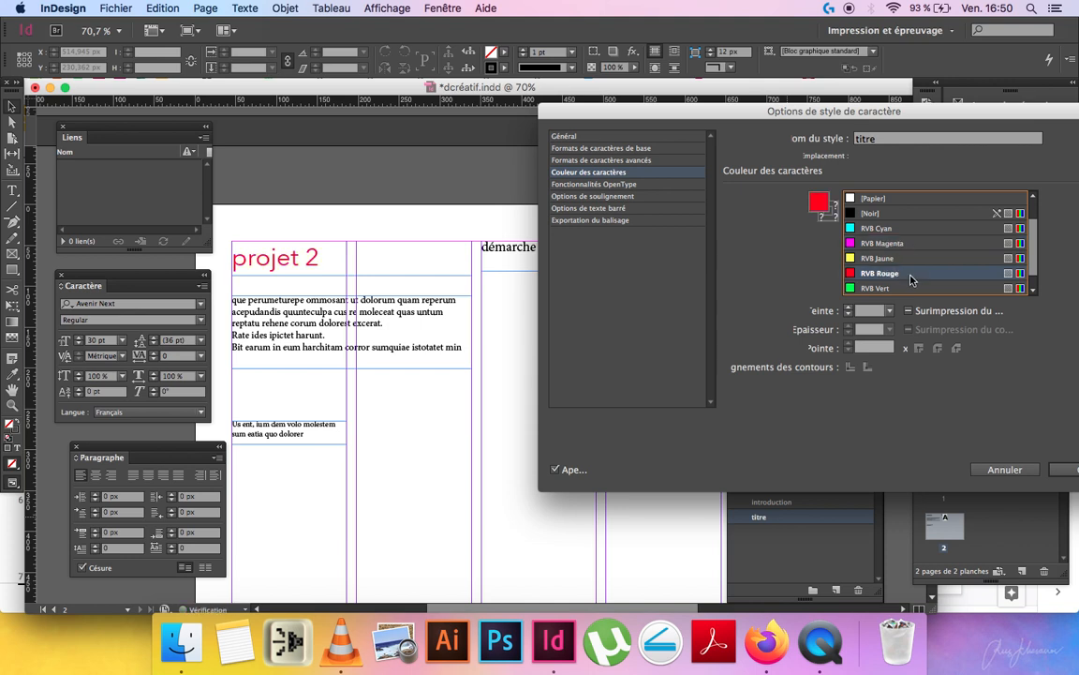
{"action": "scroll", "coordinate": [911, 279], "scroll_direction": "down", "scroll_amount": 1}
{"action": "left_click", "coordinate": [902, 288]}
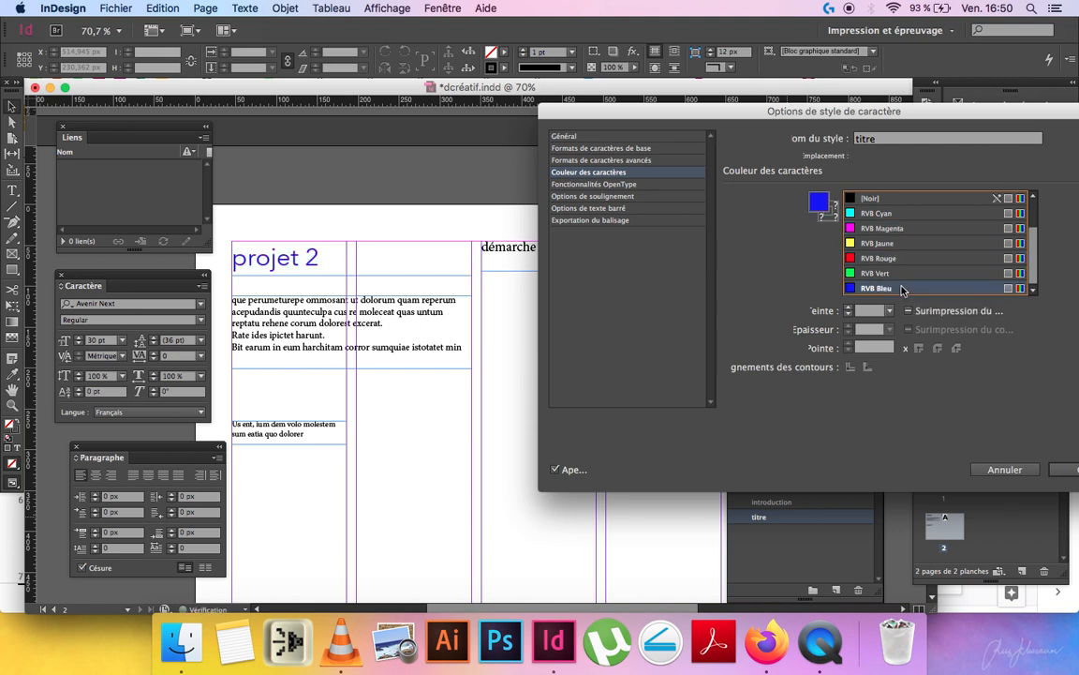
Turn on underlining in the "titre" style with a 7 pt weight and the RVB Jaune colour.
{"action": "left_click", "coordinate": [609, 196]}
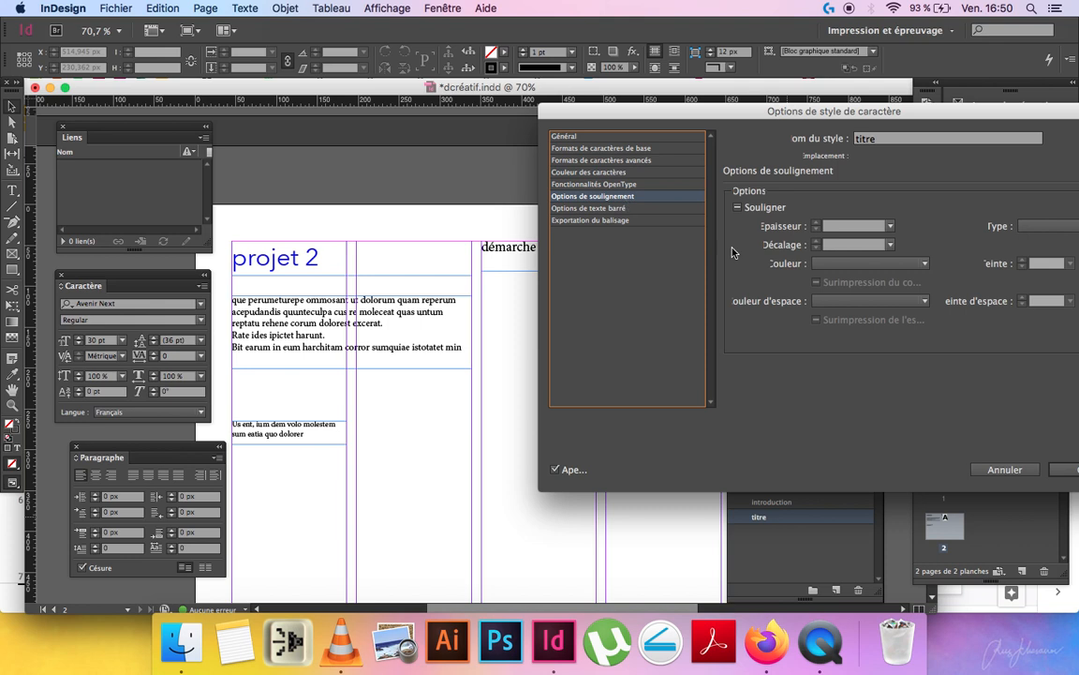
{"action": "left_click", "coordinate": [737, 207]}
{"action": "left_click", "coordinate": [890, 226]}
{"action": "left_click", "coordinate": [889, 415]}
{"action": "left_click", "coordinate": [871, 263]}
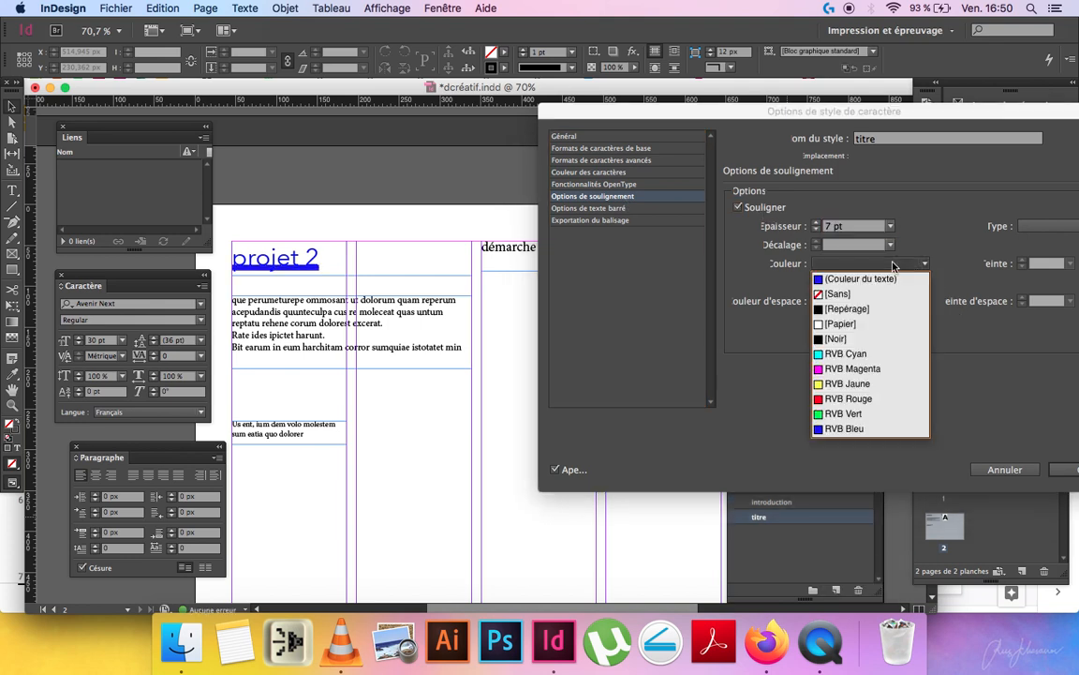
{"action": "left_click", "coordinate": [851, 384]}
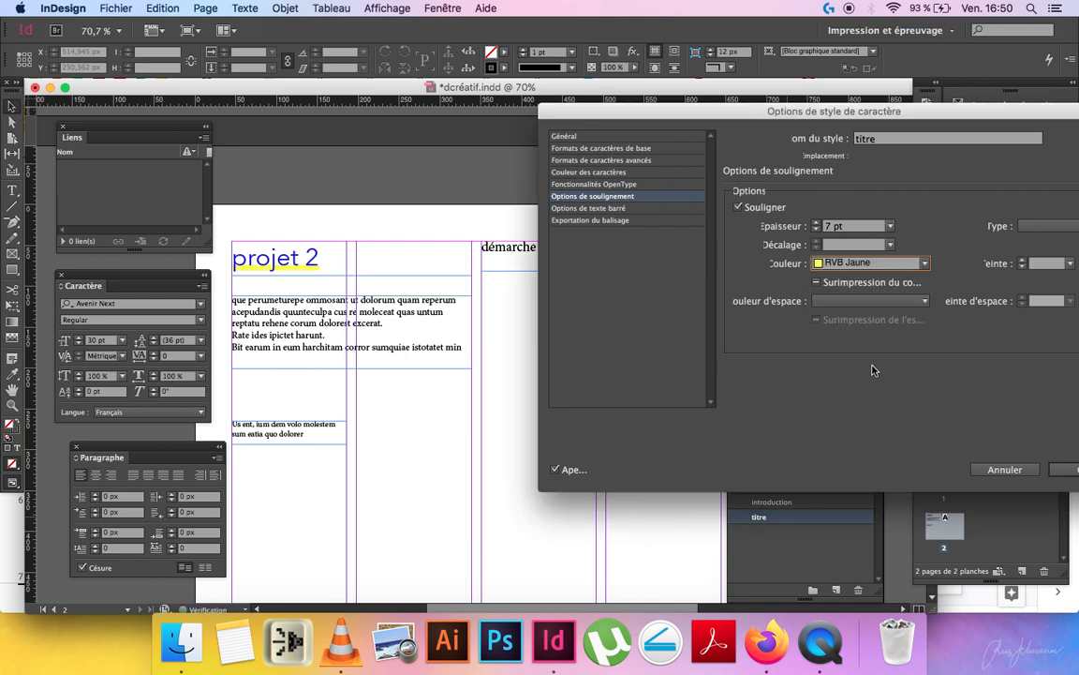
Try an underline offset of -25 pt in the "titre" style.
{"action": "left_click", "coordinate": [855, 248]}
{"action": "left_click", "coordinate": [832, 246]}
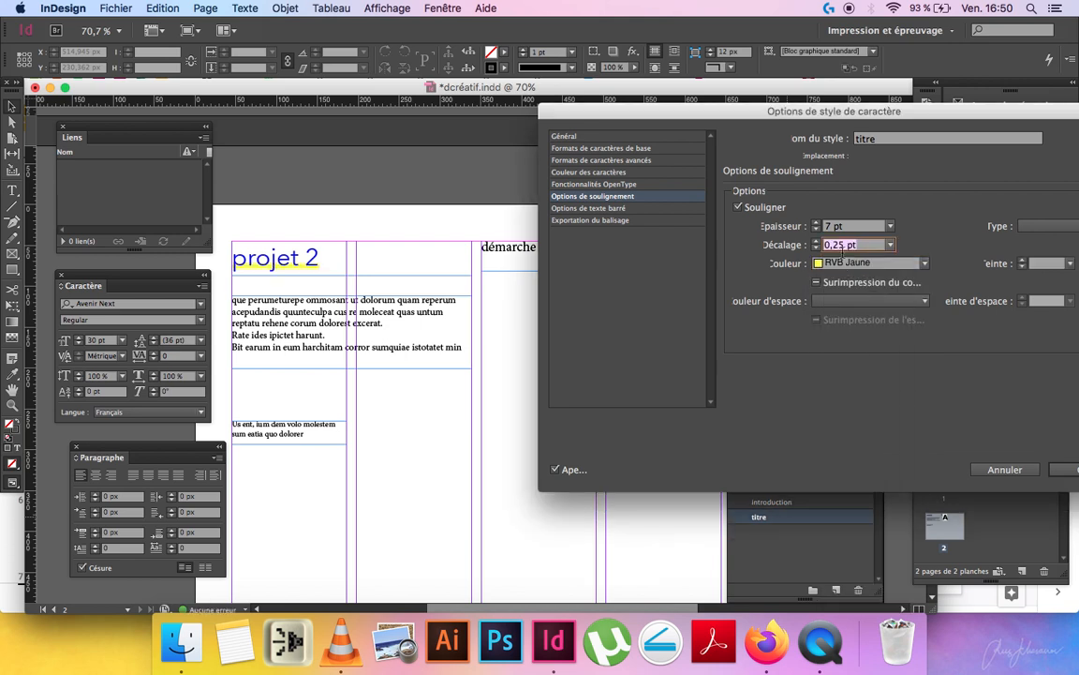
{"action": "type", "text": "-"}
{"action": "key", "text": "BackSpace"}
{"action": "key", "text": "BackSpace"}
{"action": "left_click", "coordinate": [854, 229]}
{"action": "left_click", "coordinate": [839, 249]}
{"action": "key", "text": "Right"}
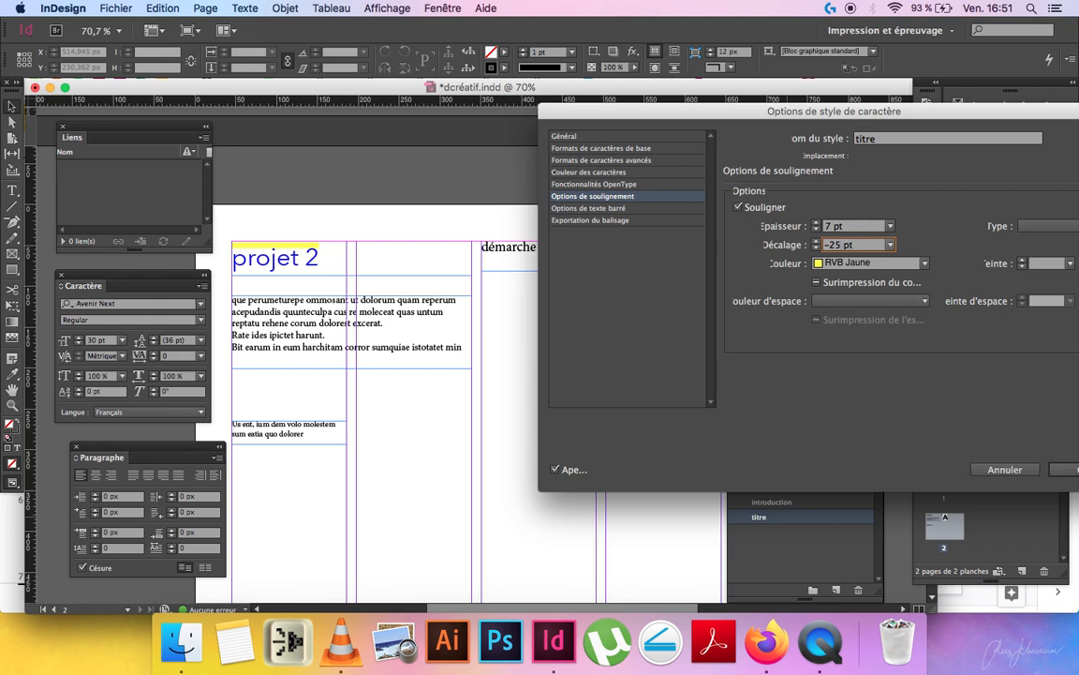
Set the "titre" style's underline to a 19 pt weight with a -10 pt offset.
{"action": "left_click", "coordinate": [844, 229]}
{"action": "left_click", "coordinate": [817, 225]}
{"action": "left_click", "coordinate": [817, 225]}
{"action": "left_click", "coordinate": [817, 225]}
{"action": "left_click", "coordinate": [817, 225]}
{"action": "left_click", "coordinate": [817, 225]}
{"action": "left_click", "coordinate": [817, 225]}
{"action": "left_click", "coordinate": [817, 225]}
{"action": "left_click", "coordinate": [816, 225]}
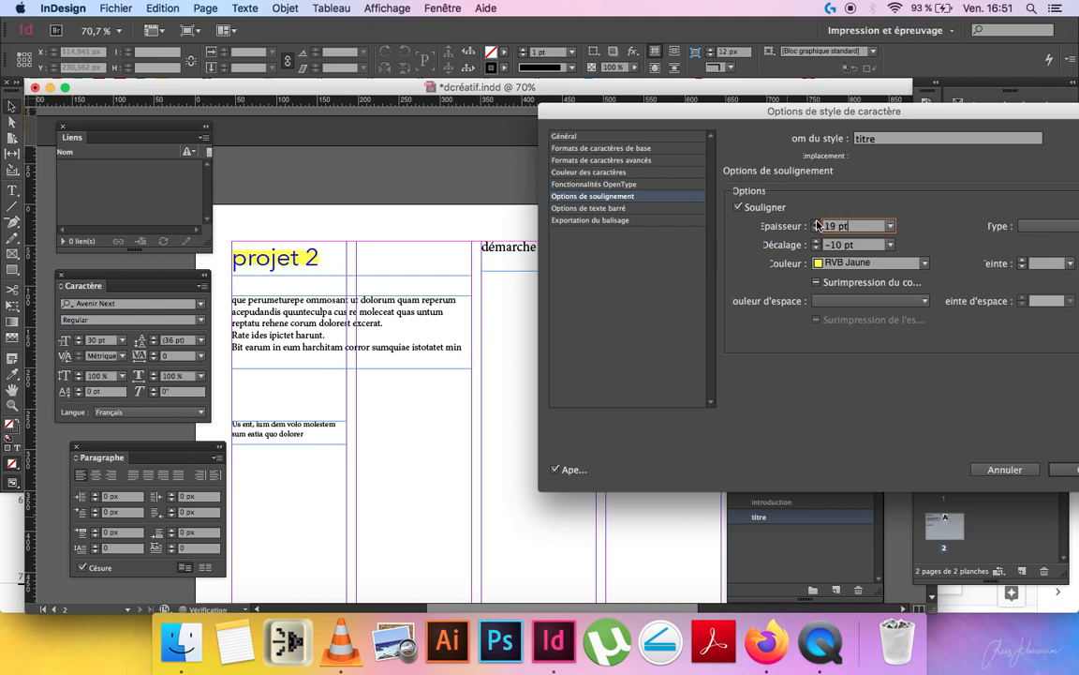
Set the "titre" style's character colour to [Noir] and check both project titles.
{"action": "left_click", "coordinate": [573, 172]}
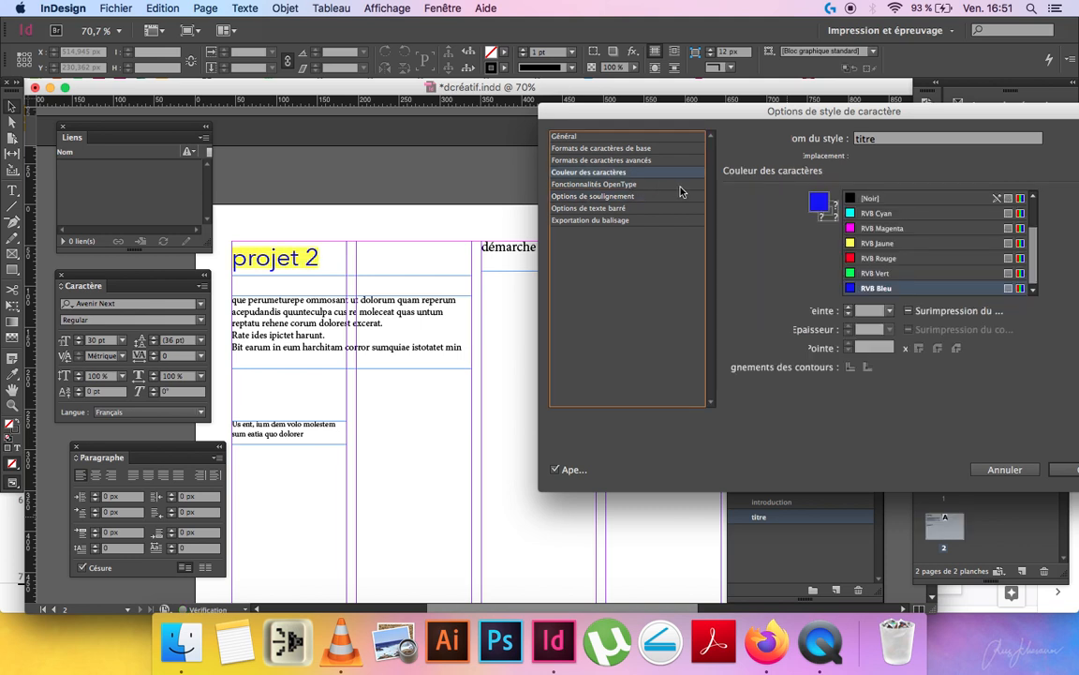
{"action": "left_click", "coordinate": [866, 199]}
{"action": "left_click", "coordinate": [1069, 469]}
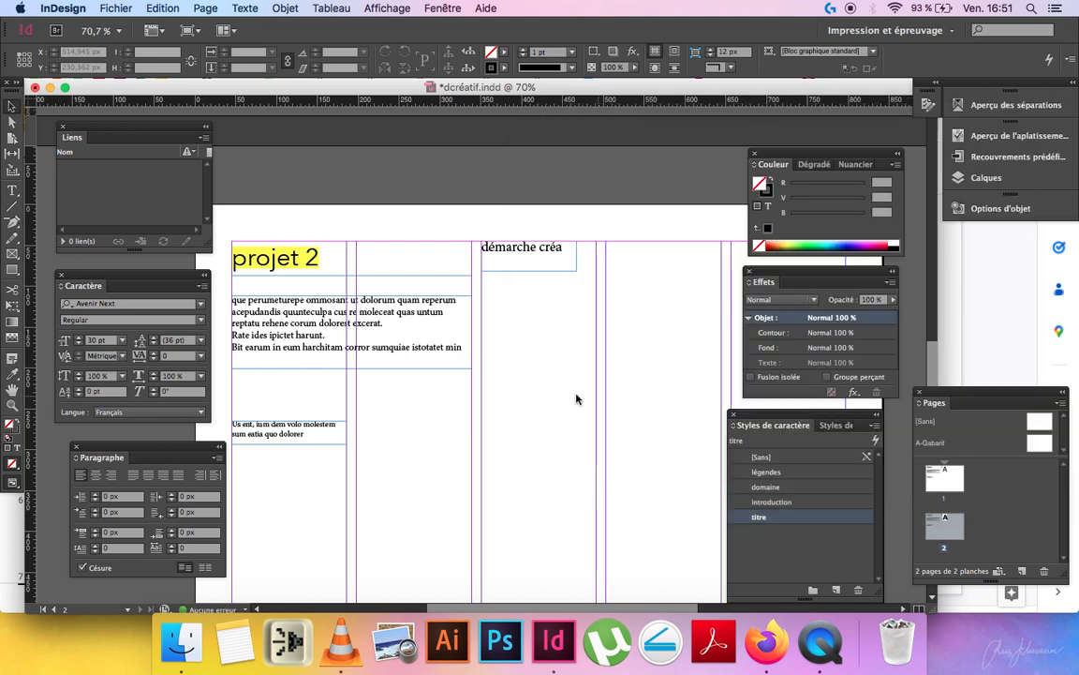
{"action": "scroll", "coordinate": [529, 351], "scroll_direction": "up", "scroll_amount": 10}
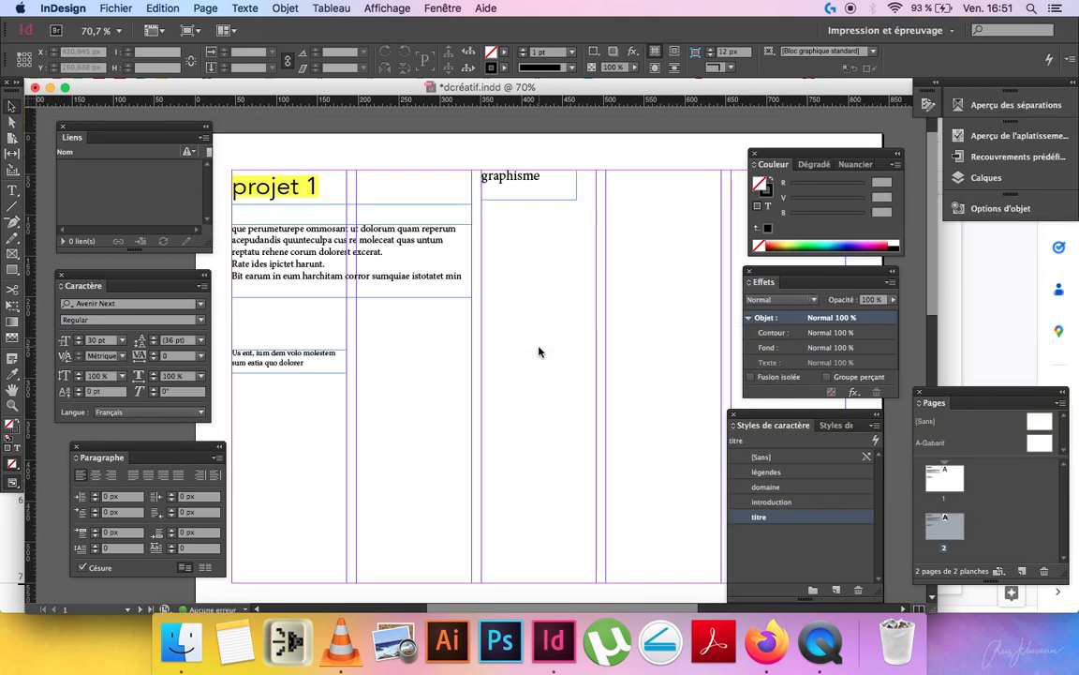
{"action": "scroll", "coordinate": [540, 351], "scroll_direction": "down", "scroll_amount": 10}
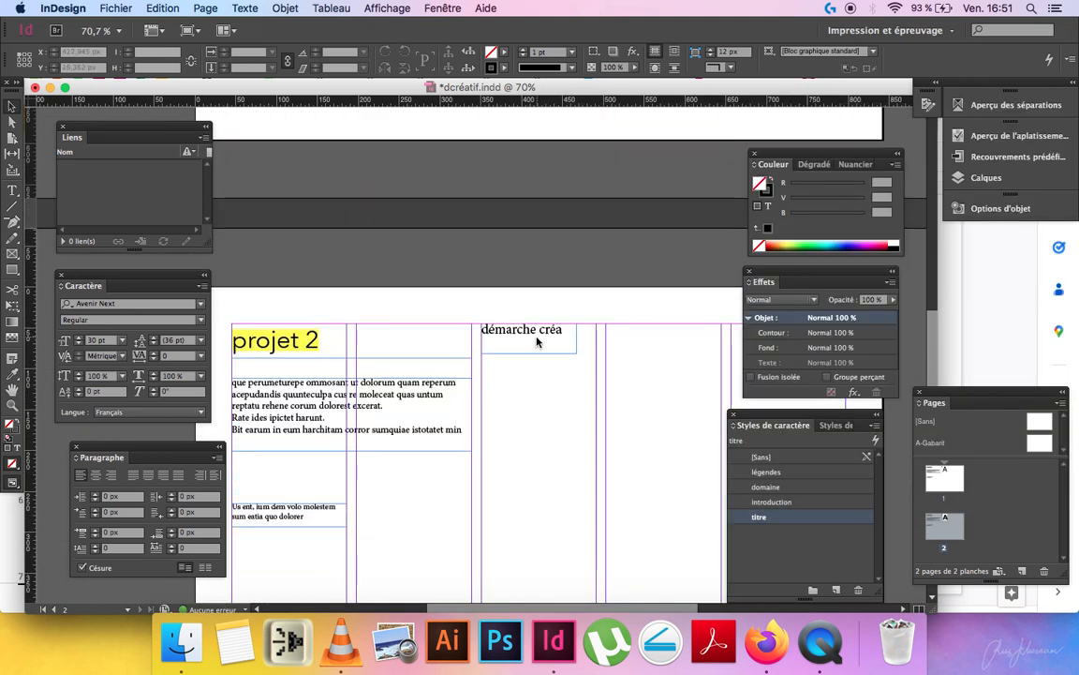
{"action": "scroll", "coordinate": [536, 341], "scroll_direction": "down", "scroll_amount": 2}
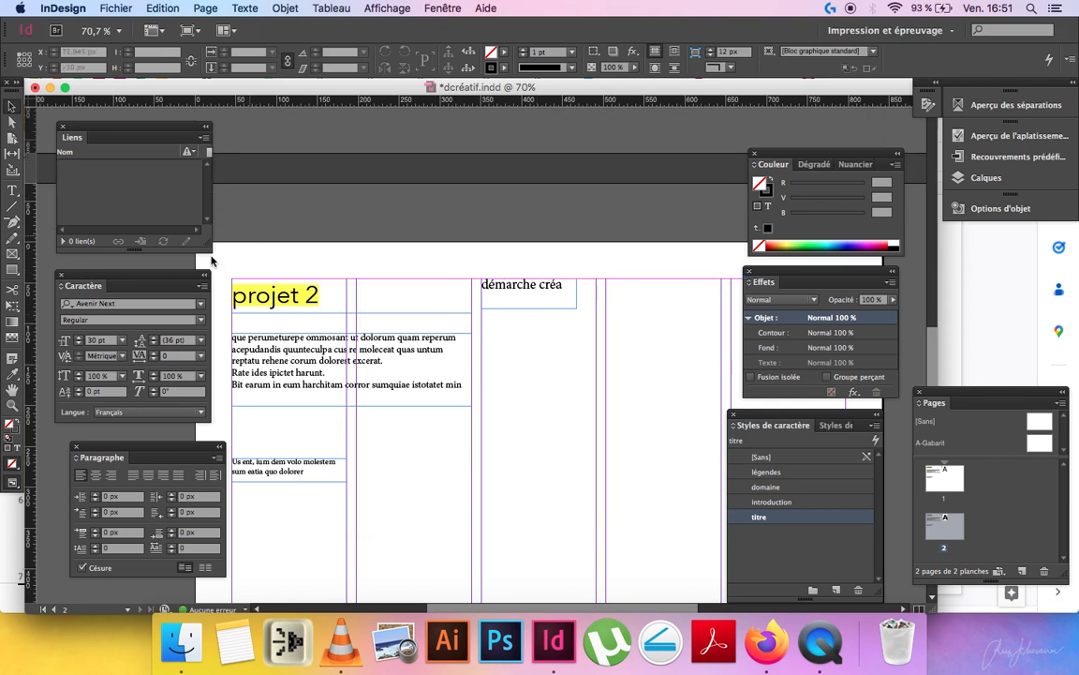
Move the Caractère, Paragraphe and Liens palettes away from the page area.
{"action": "left_click_drag", "start_coordinate": [165, 277], "coordinate": [146, 273]}
{"action": "left_click_drag", "start_coordinate": [170, 447], "coordinate": [147, 436]}
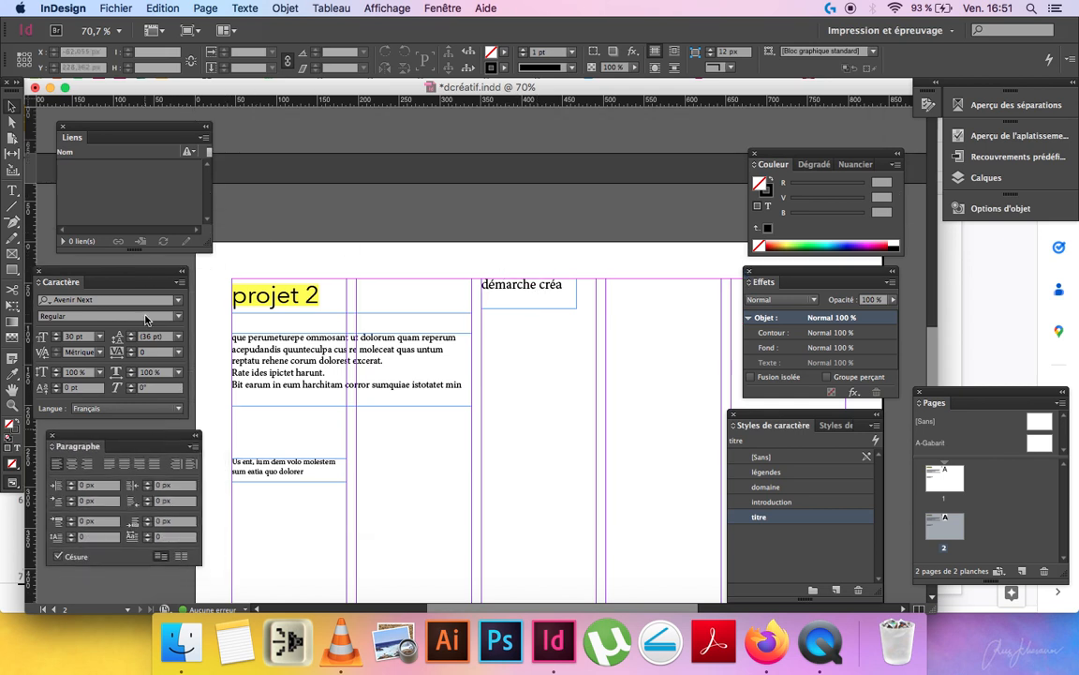
{"action": "mouse_move", "coordinate": [127, 134]}
{"action": "left_mouse_down"}
{"action": "mouse_move", "coordinate": [103, 132]}
{"action": "mouse_move", "coordinate": [116, 137]}
{"action": "left_mouse_up"}
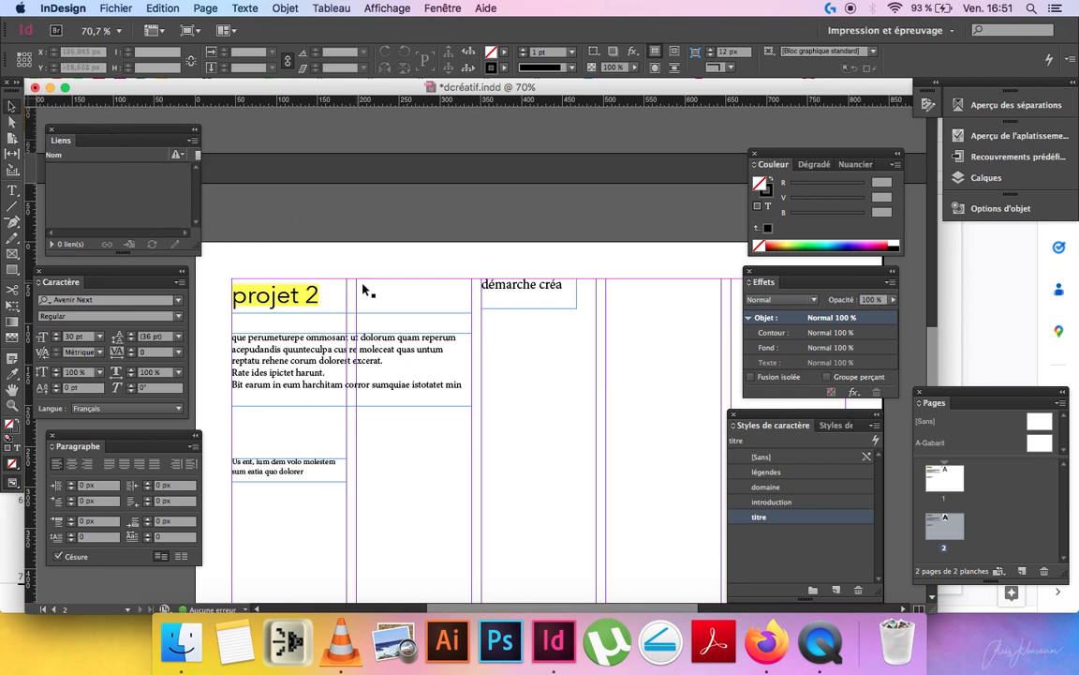
{"action": "scroll", "coordinate": [363, 288], "scroll_direction": "up", "scroll_amount": 2}
{"action": "scroll", "coordinate": [364, 291], "scroll_direction": "down", "scroll_amount": 8}
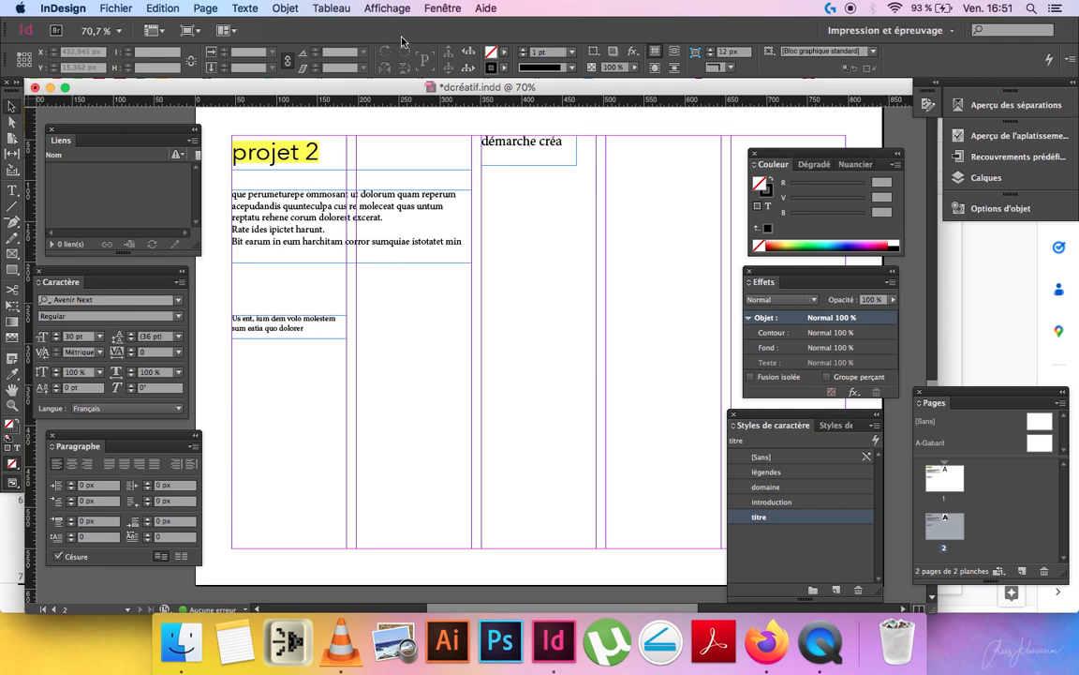
Change the screen mode to preview so that guides and frame edges are hidden.
{"action": "left_click", "coordinate": [436, 8]}
{"action": "mouse_move", "coordinate": [389, 7]}
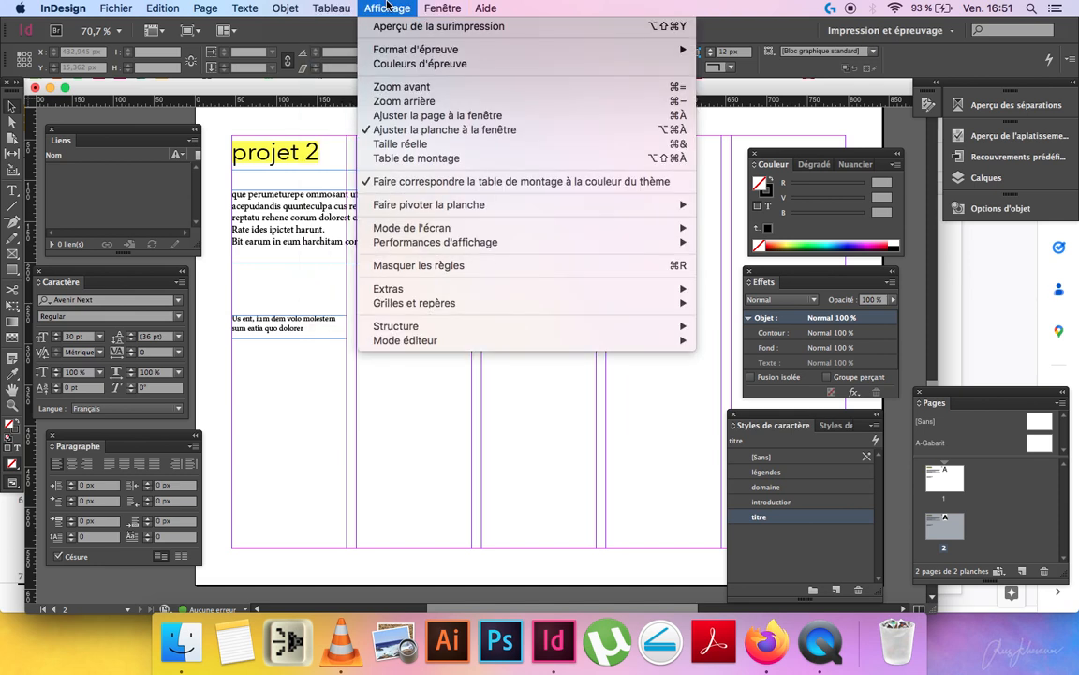
{"action": "mouse_move", "coordinate": [403, 230]}
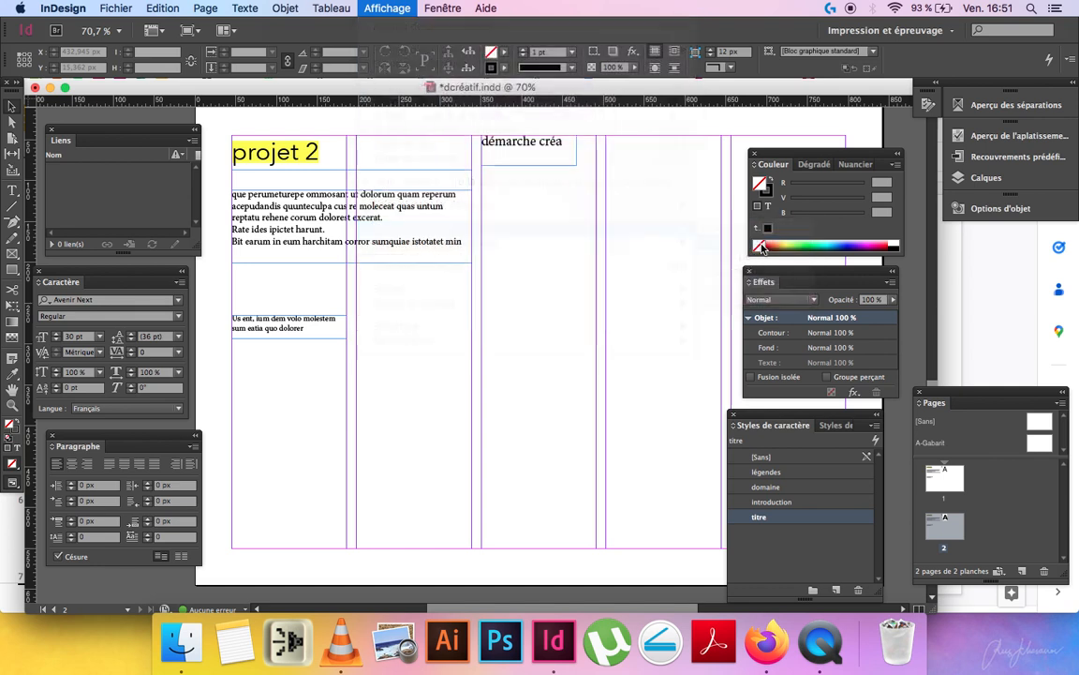
{"action": "left_click", "coordinate": [730, 242]}
{"action": "left_click", "coordinate": [331, 8]}
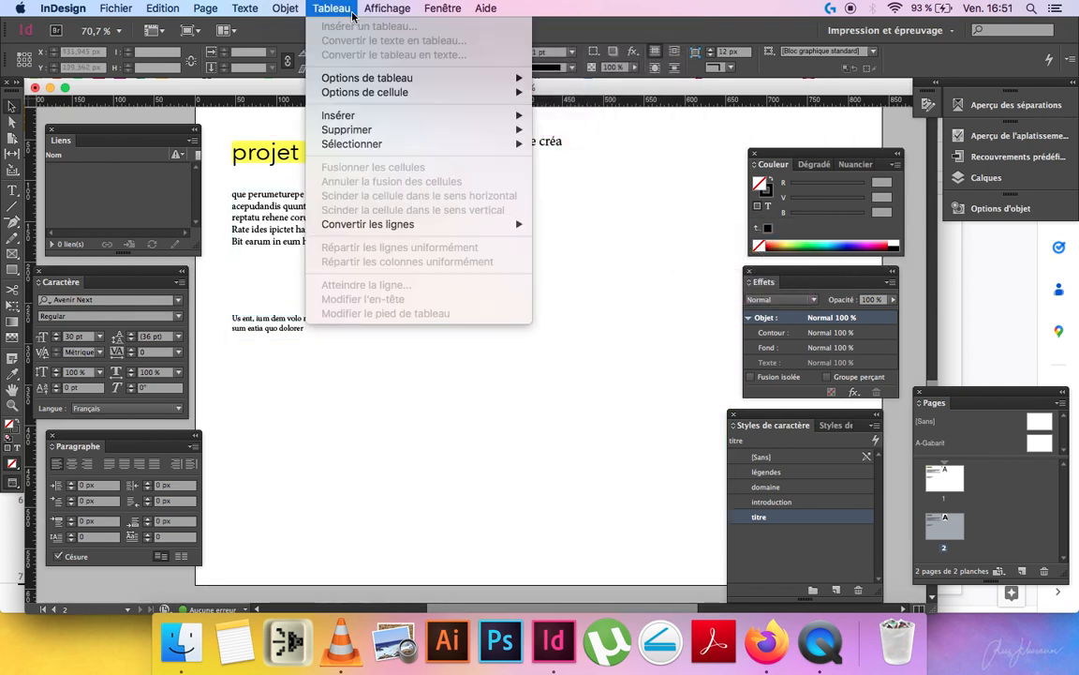
{"action": "left_click", "coordinate": [264, 165]}
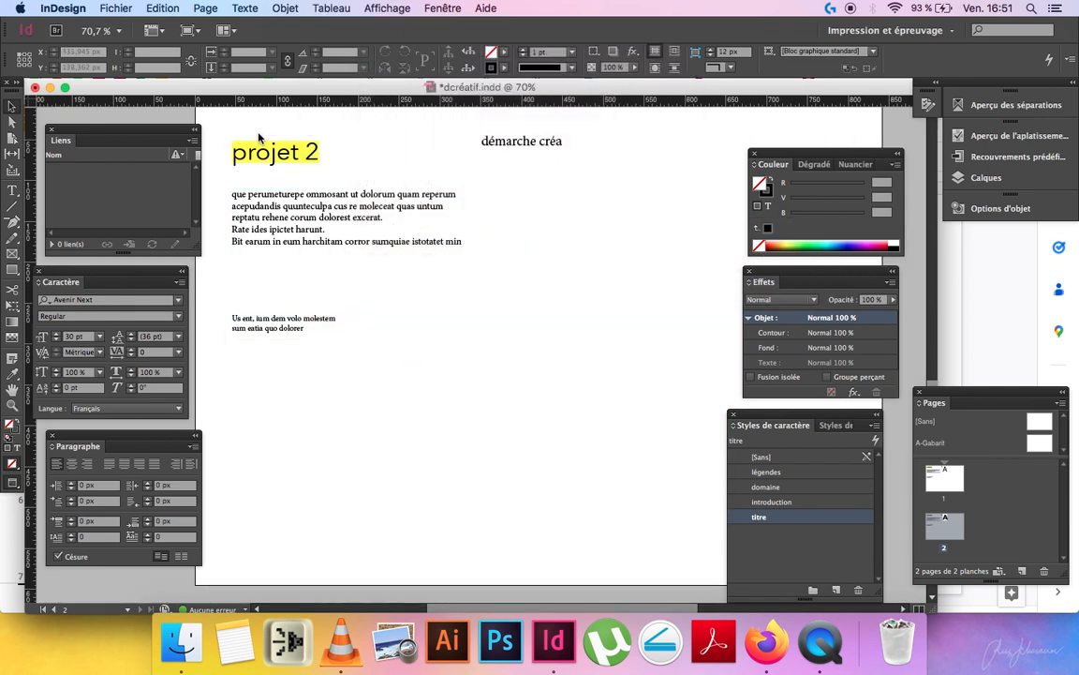
Compare the "projet 2" page in preview and normal screen modes at several zoom levels, ending in normal mode.
{"action": "key", "text": "w"}
{"action": "key", "text": "w"}
{"action": "key", "text": "w"}
{"action": "key", "text": "w"}
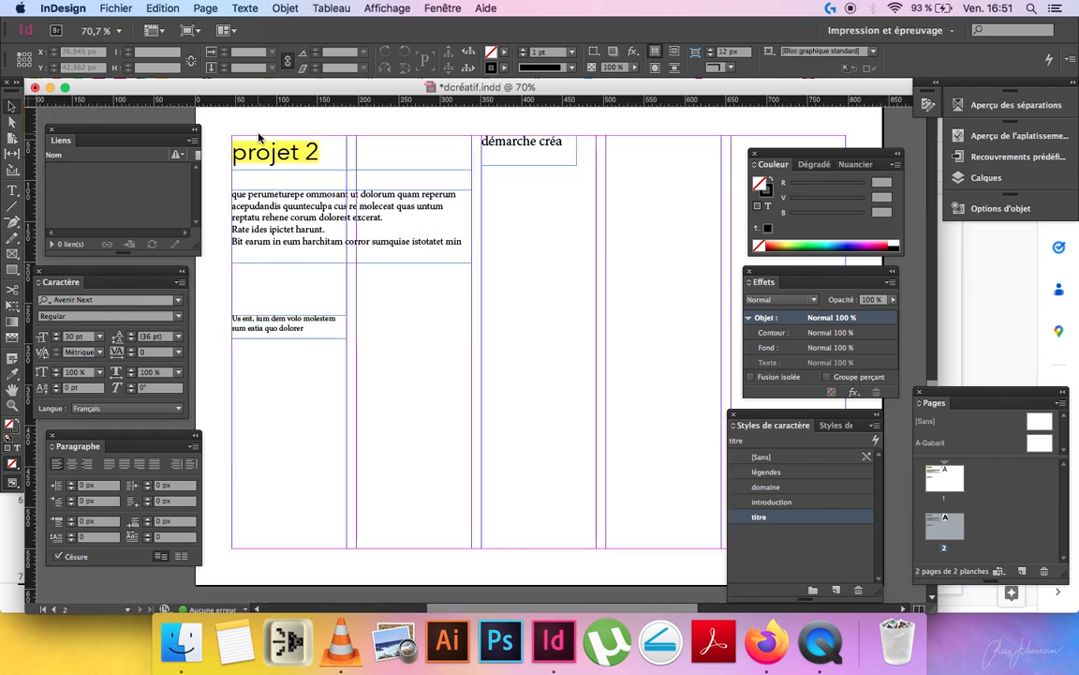
{"action": "key", "text": "w"}
{"action": "key", "text": "w"}
{"action": "key", "text": "w"}
{"action": "key", "text": "w"}
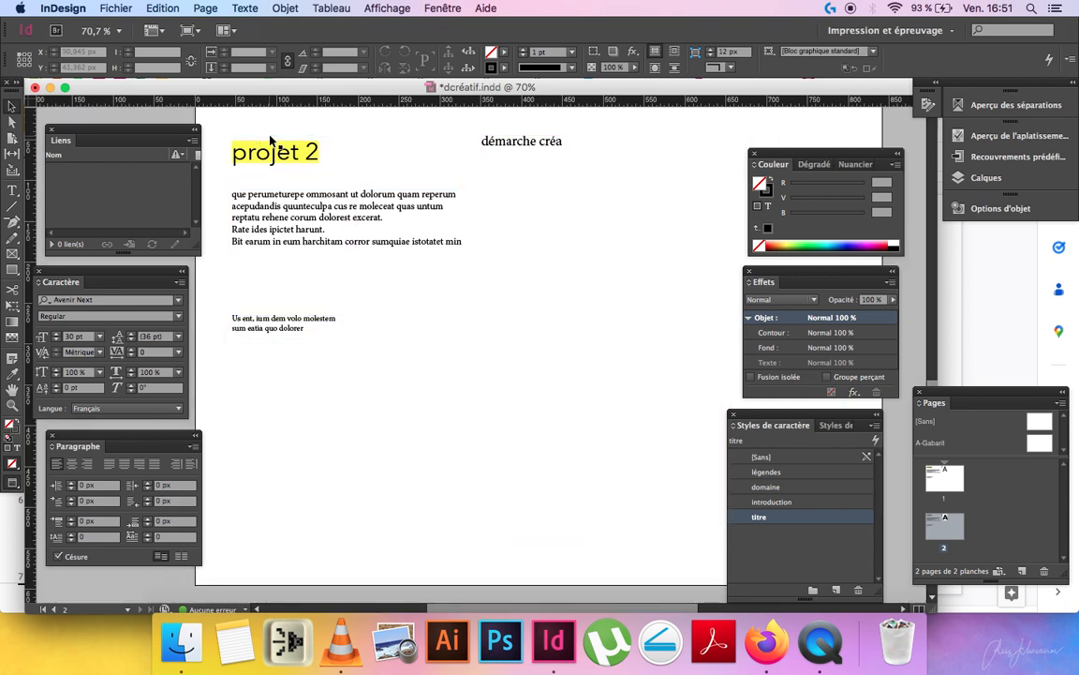
{"action": "key", "text": "super+minus"}
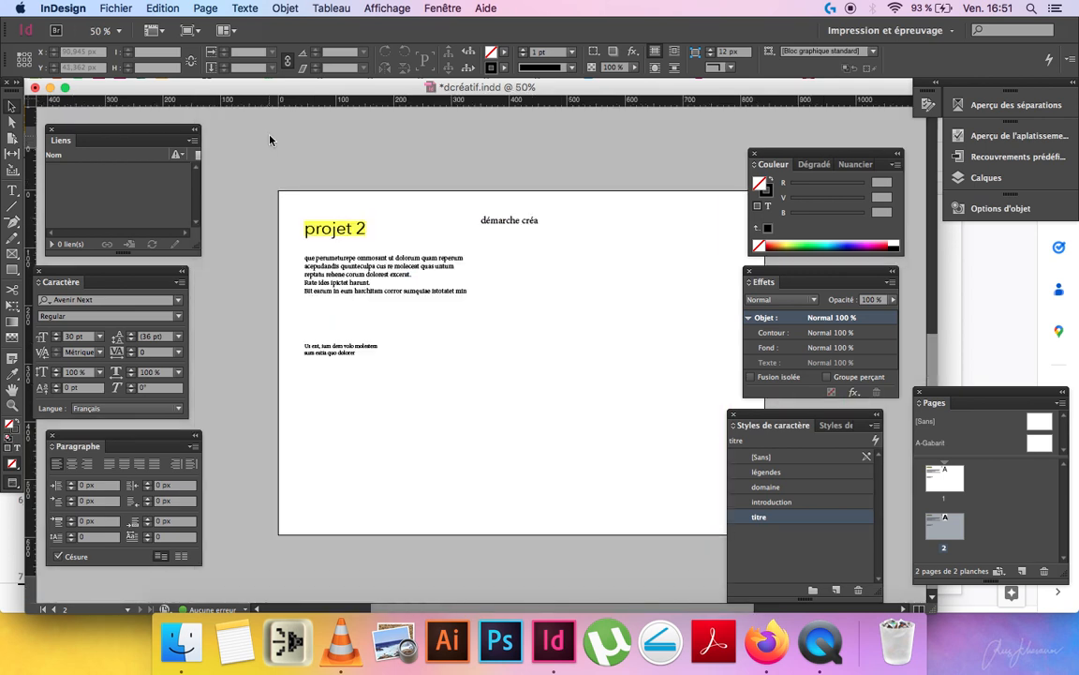
{"action": "scroll", "coordinate": [421, 238], "scroll_direction": "right", "scroll_amount": 2}
{"action": "scroll", "coordinate": [422, 236], "scroll_direction": "left", "scroll_amount": 1}
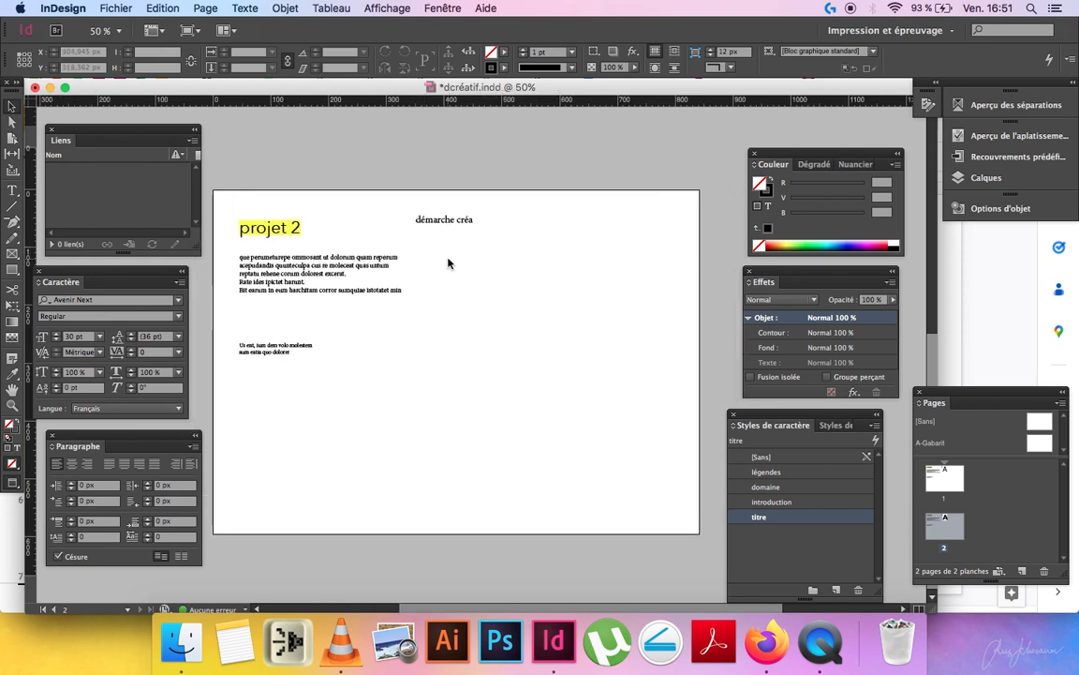
{"action": "key", "text": "super+equal"}
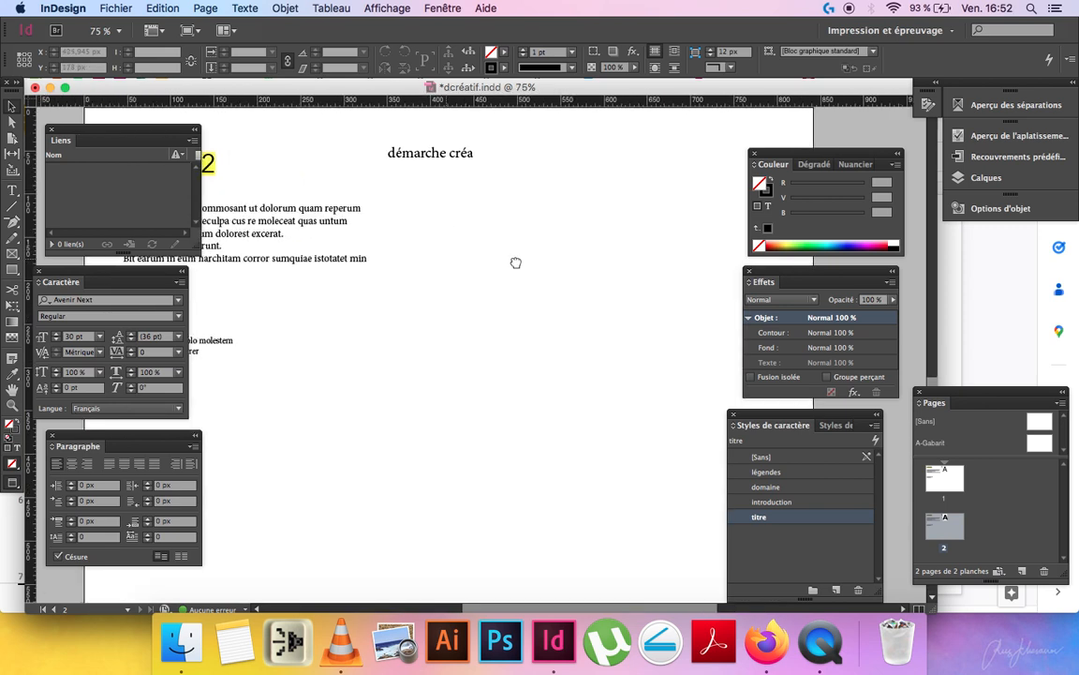
{"action": "scroll", "coordinate": [513, 260], "scroll_direction": "left", "scroll_amount": 3}
{"action": "key", "text": "w"}
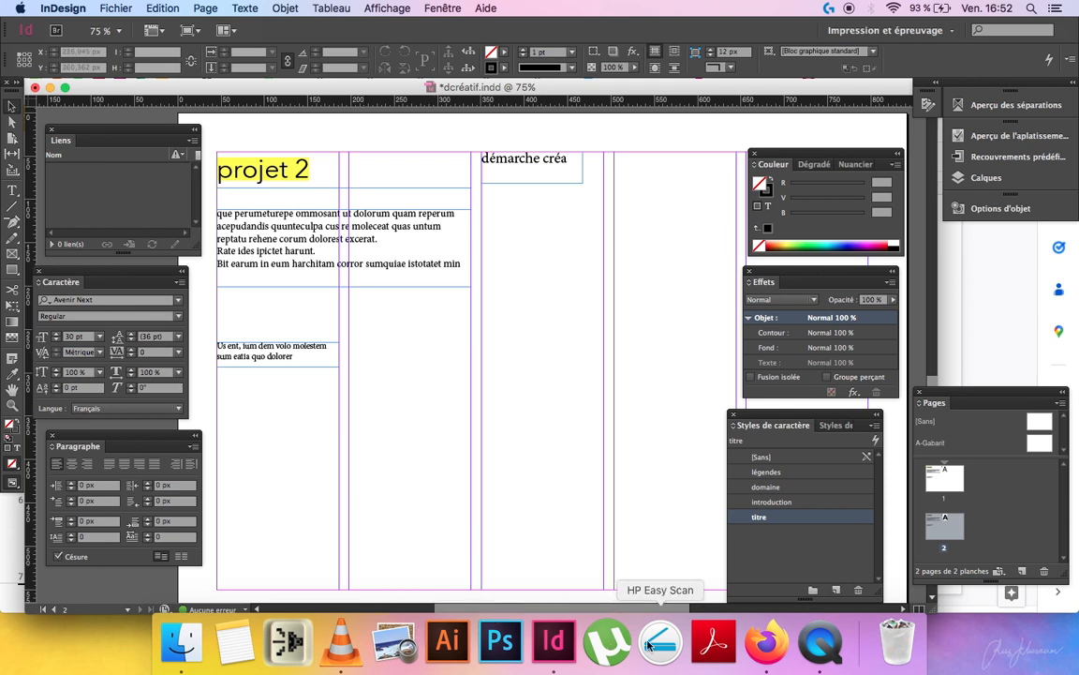
Save the document and switch to Firefox to read the presentation's ÉTAPE 4 slide.
{"action": "key", "text": "super+s"}
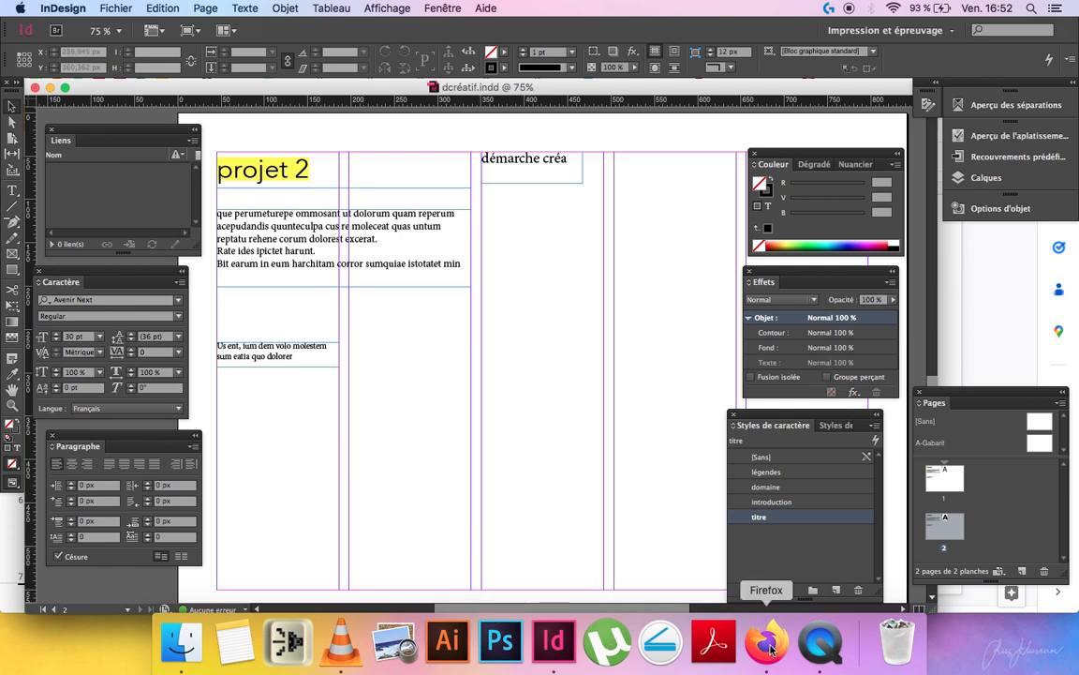
{"action": "left_click", "coordinate": [766, 643]}
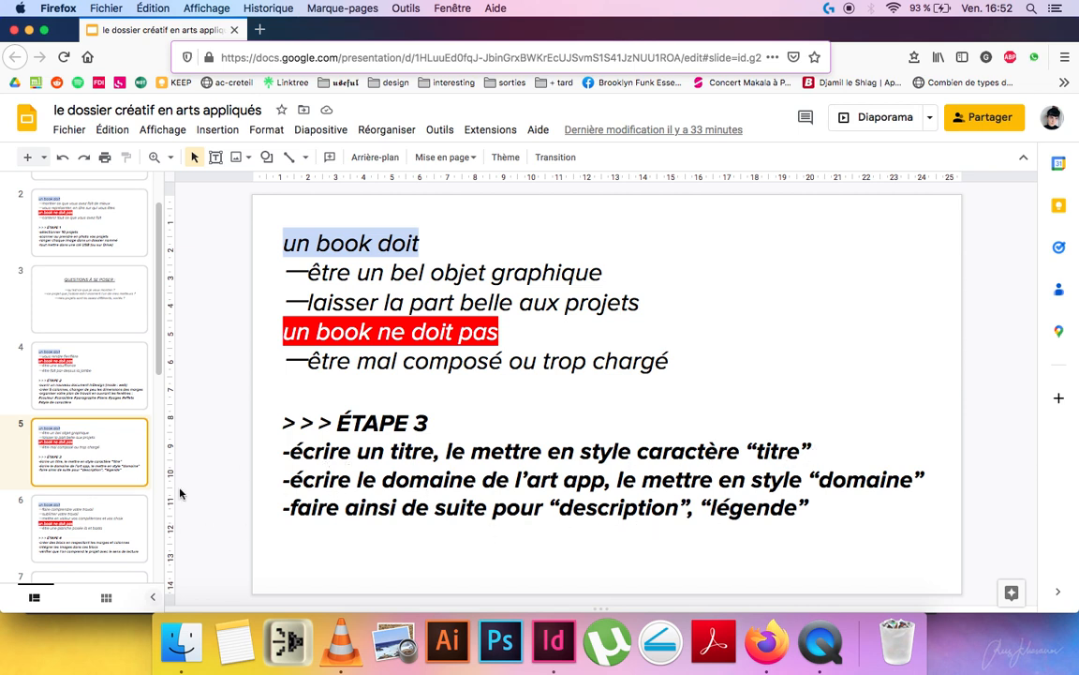
{"action": "scroll", "coordinate": [98, 516], "scroll_direction": "down", "scroll_amount": 1}
{"action": "scroll", "coordinate": [97, 511], "scroll_direction": "down", "scroll_amount": 2}
{"action": "left_click", "coordinate": [89, 508]}
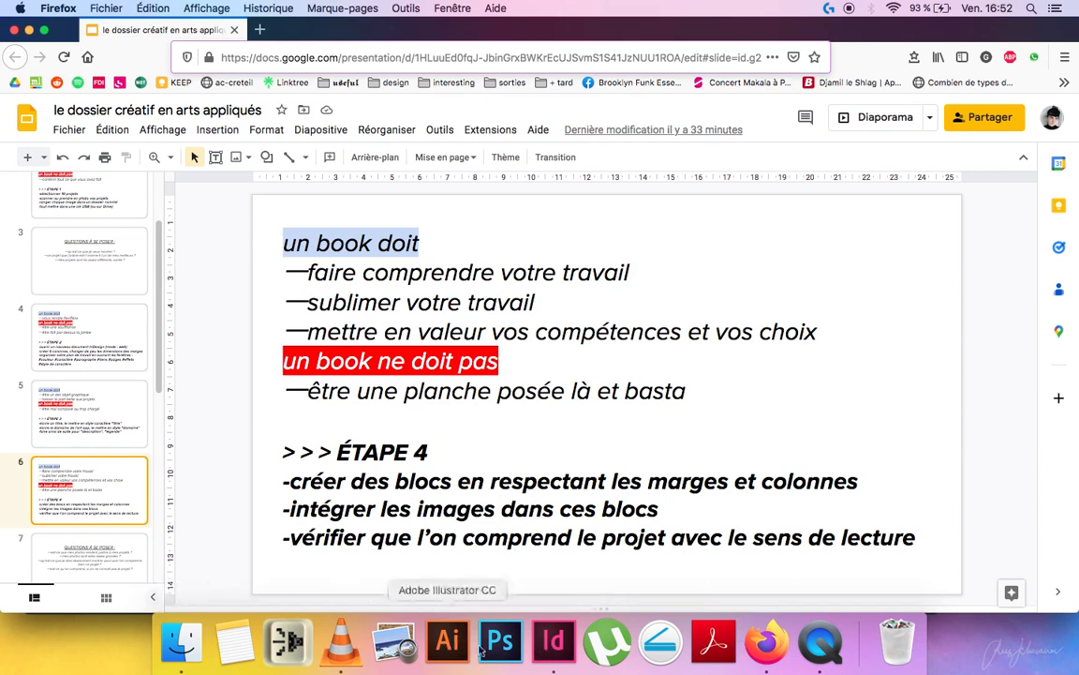
Switch to InDesign and draw an empty rectangular frame about 294 × 137 px across the first two columns, below the introduction text.
{"action": "left_click", "coordinate": [543, 648]}
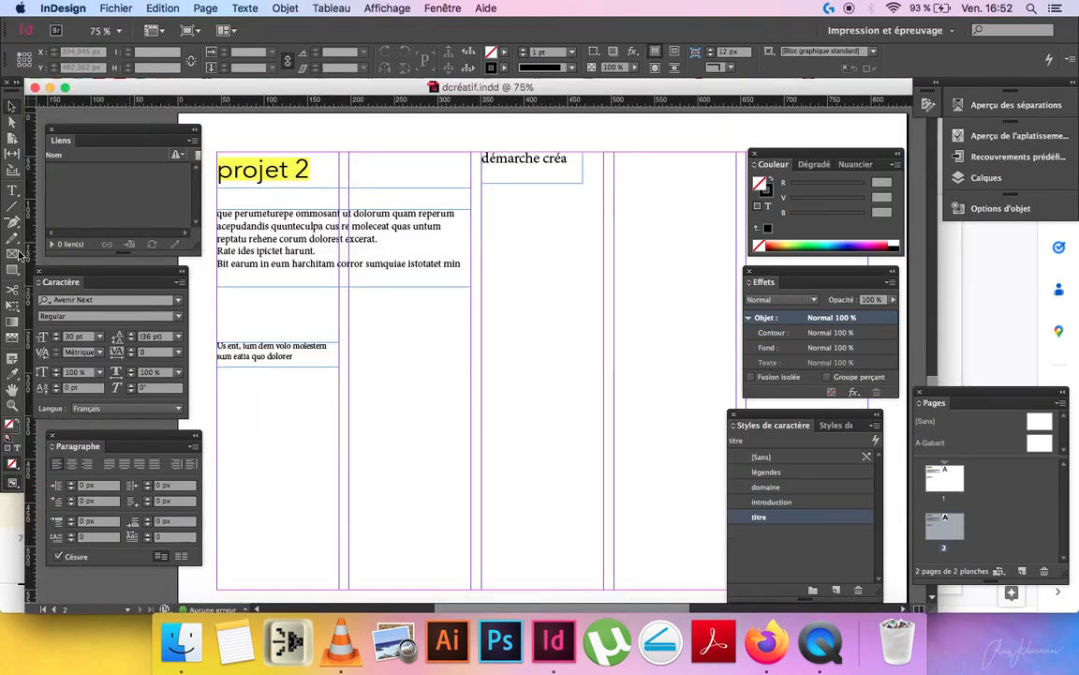
{"action": "left_click", "coordinate": [14, 252]}
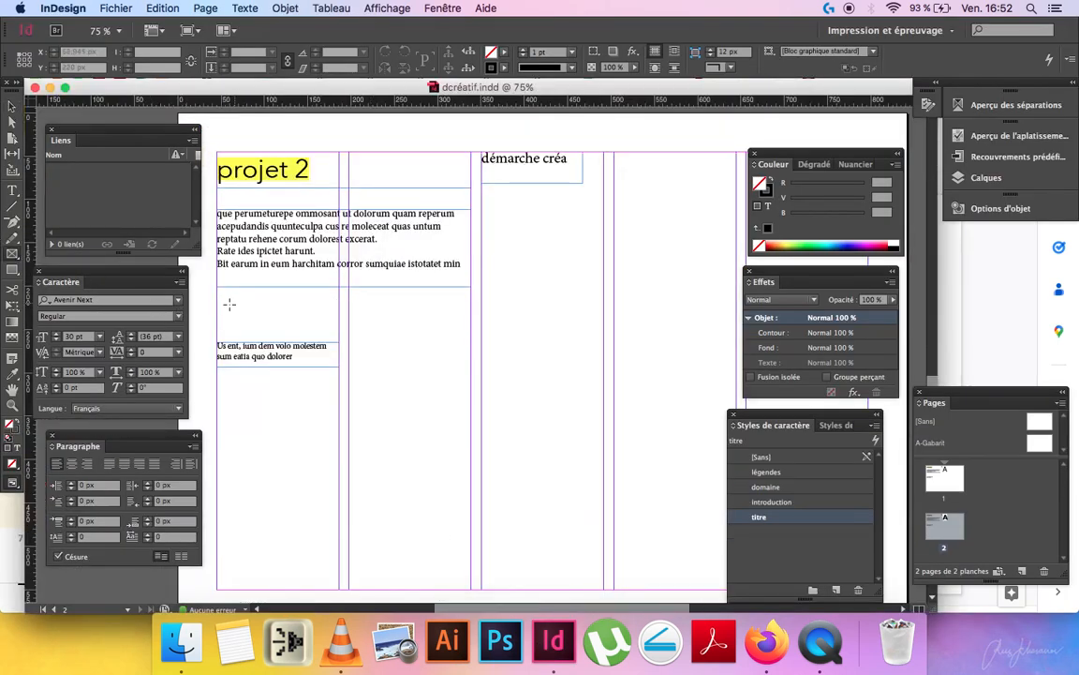
{"action": "left_click_drag", "start_coordinate": [217, 301], "coordinate": [471, 418]}
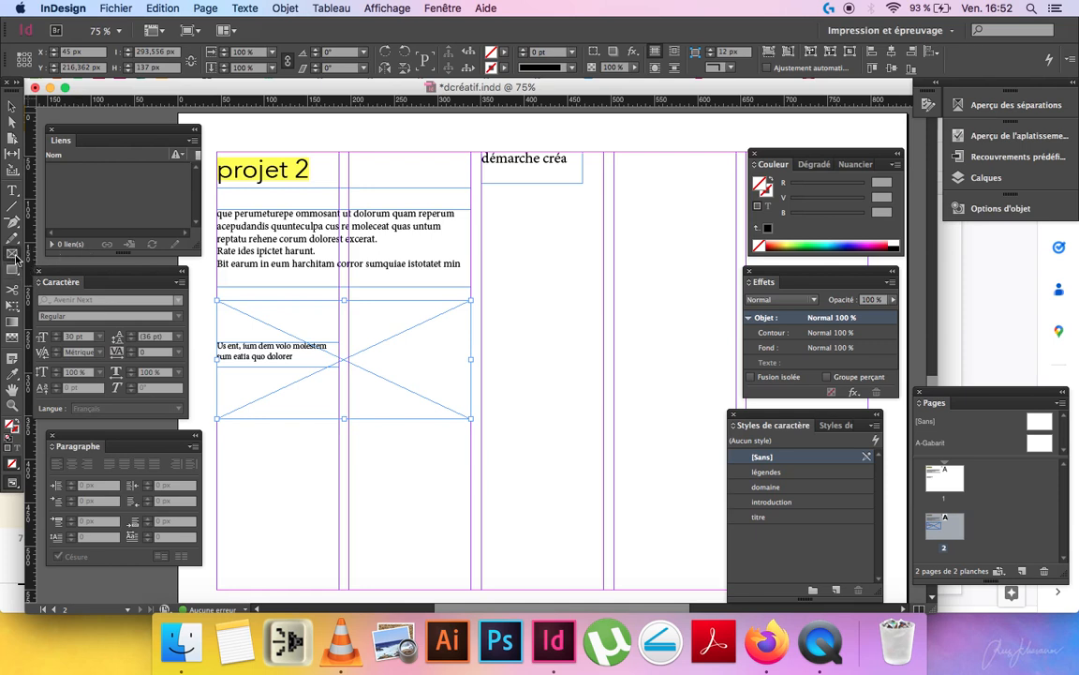
Move the caption text below the new frame and nudge the frame down to about Y 218 px.
{"action": "left_click", "coordinate": [14, 104]}
{"action": "left_click", "coordinate": [321, 466]}
{"action": "left_click_drag", "start_coordinate": [248, 358], "coordinate": [245, 518]}
{"action": "left_click_drag", "start_coordinate": [292, 457], "coordinate": [248, 390]}
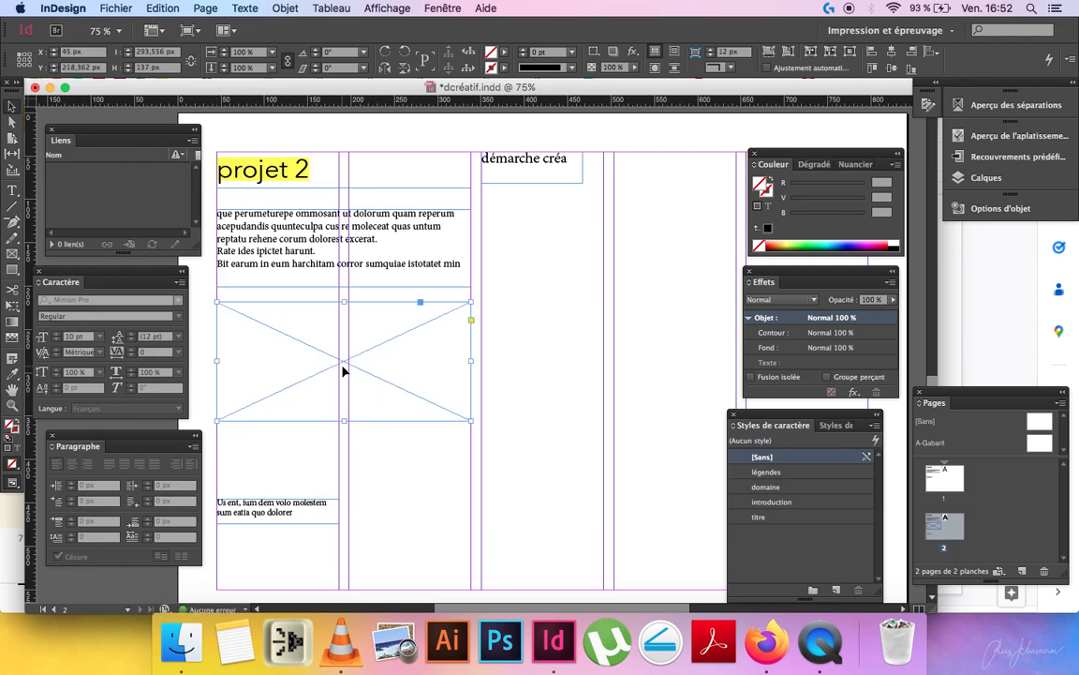
Stretch the frame to 180 px high and duplicate it across the third and fourth columns.
{"action": "left_click_drag", "start_coordinate": [343, 420], "coordinate": [344, 457]}
{"action": "left_click_drag", "start_coordinate": [327, 407], "coordinate": [591, 398]}
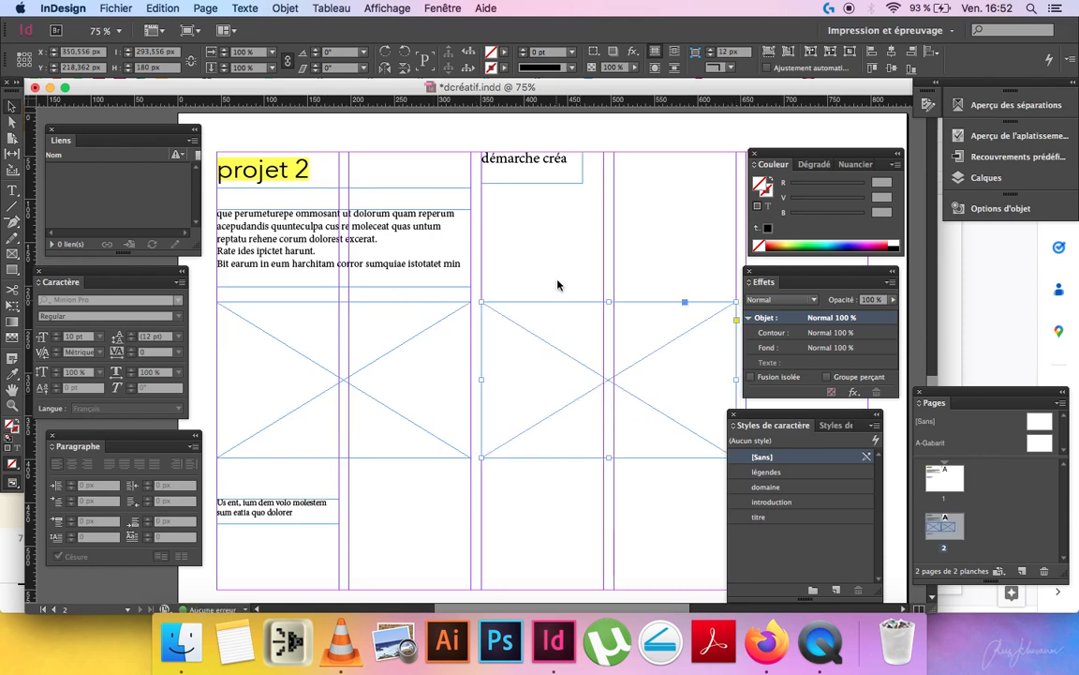
{"action": "left_click", "coordinate": [559, 282]}
Fill the fifth column with two stacked copies of the frame, each about 141 × 87 px, aligned with the large frames.
{"action": "left_click_drag", "start_coordinate": [609, 324], "coordinate": [414, 337]}
{"action": "left_click", "coordinate": [350, 352]}
{"action": "left_click_drag", "start_coordinate": [523, 354], "coordinate": [484, 352]}
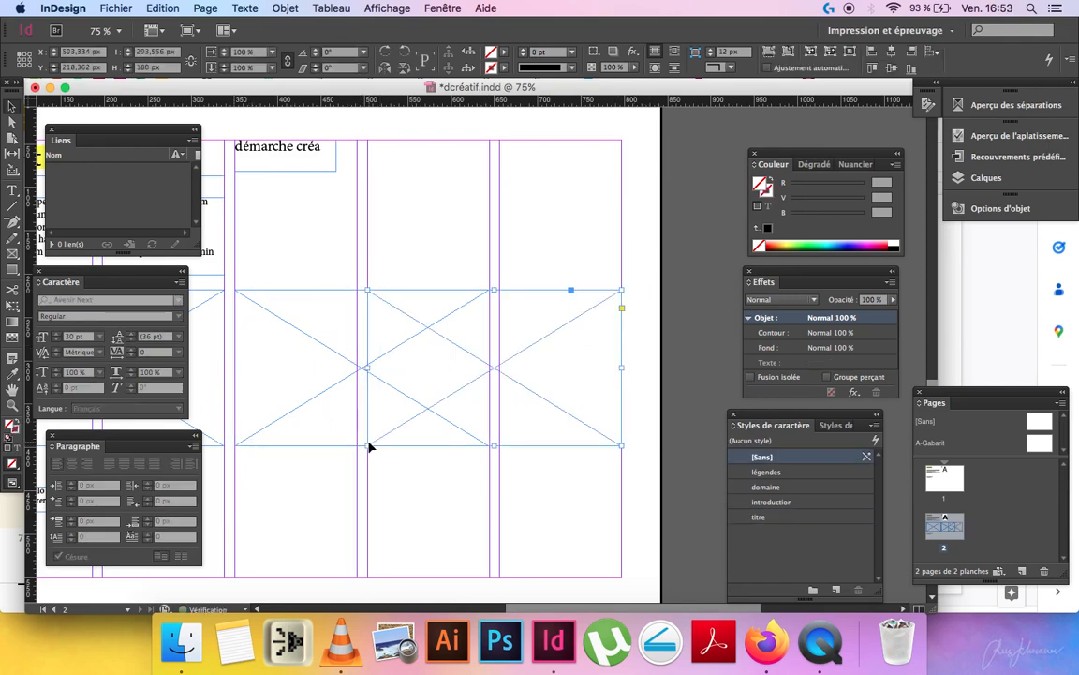
{"action": "left_click_drag", "start_coordinate": [367, 445], "coordinate": [539, 367]}
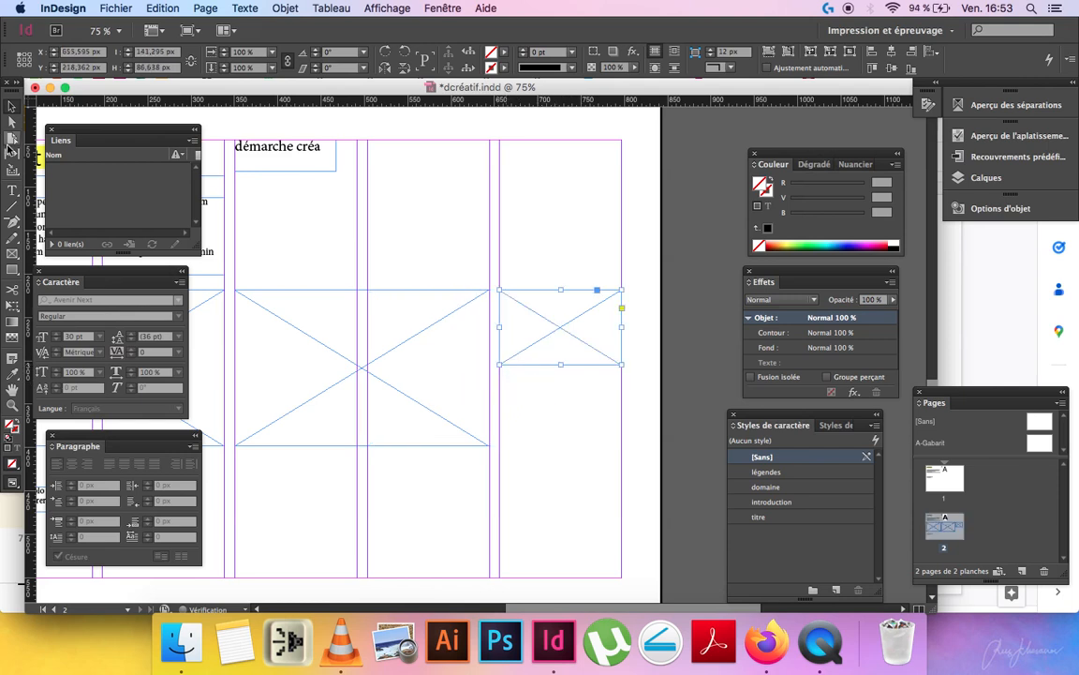
{"action": "left_click_drag", "start_coordinate": [575, 319], "coordinate": [569, 398]}
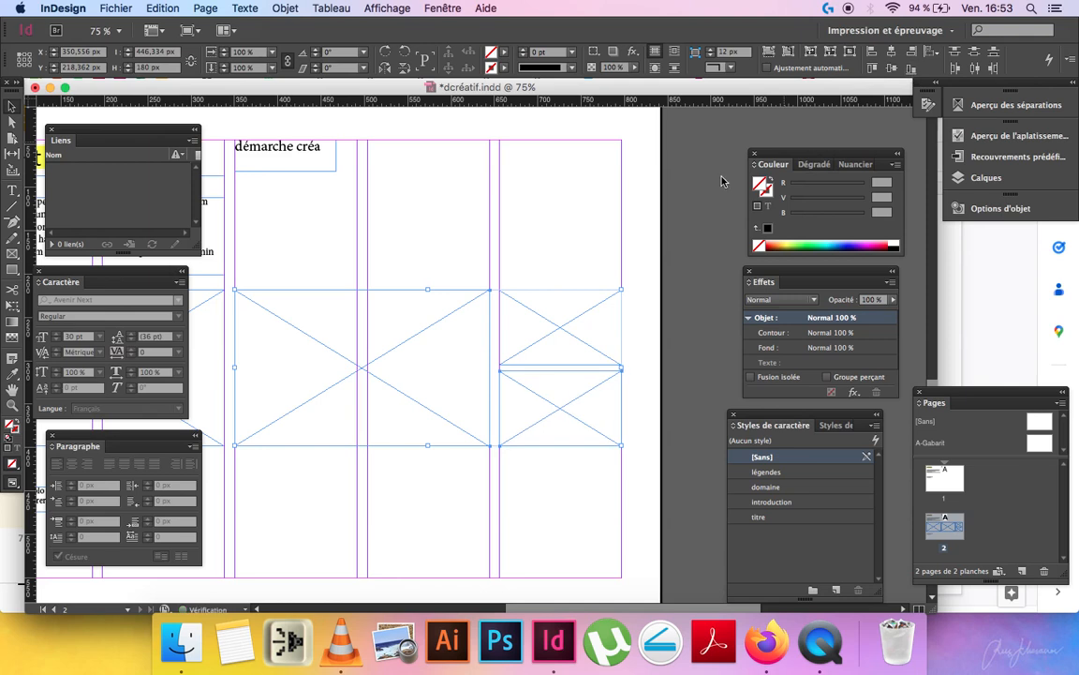
Check the whole page's frame layout in preview and normal screen modes at 50% zoom.
{"action": "left_click", "coordinate": [566, 455]}
{"action": "left_click_drag", "start_coordinate": [332, 421], "coordinate": [499, 412]}
{"action": "key", "text": "super+minus"}
{"action": "key", "text": "w"}
{"action": "key", "text": "w"}
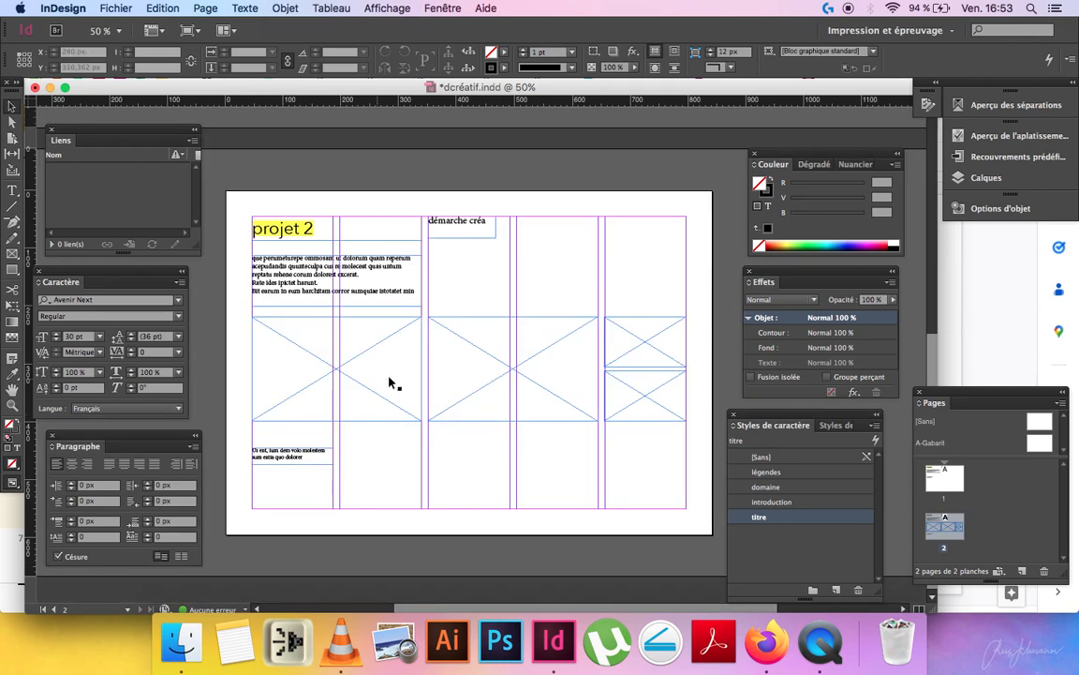
Switch to Finder and open the "caslon" folder inside RED PIL / LICENCE 3, keeping the layout in view.
{"action": "left_click", "coordinate": [607, 375]}
{"action": "left_click", "coordinate": [181, 641]}
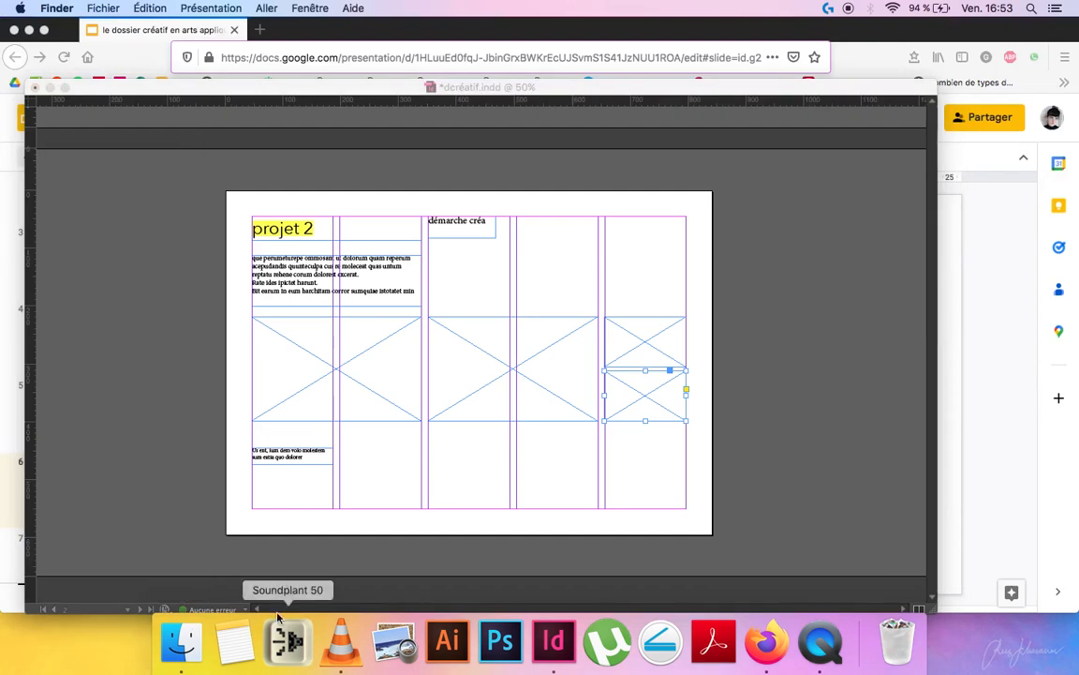
{"action": "left_click", "coordinate": [181, 641]}
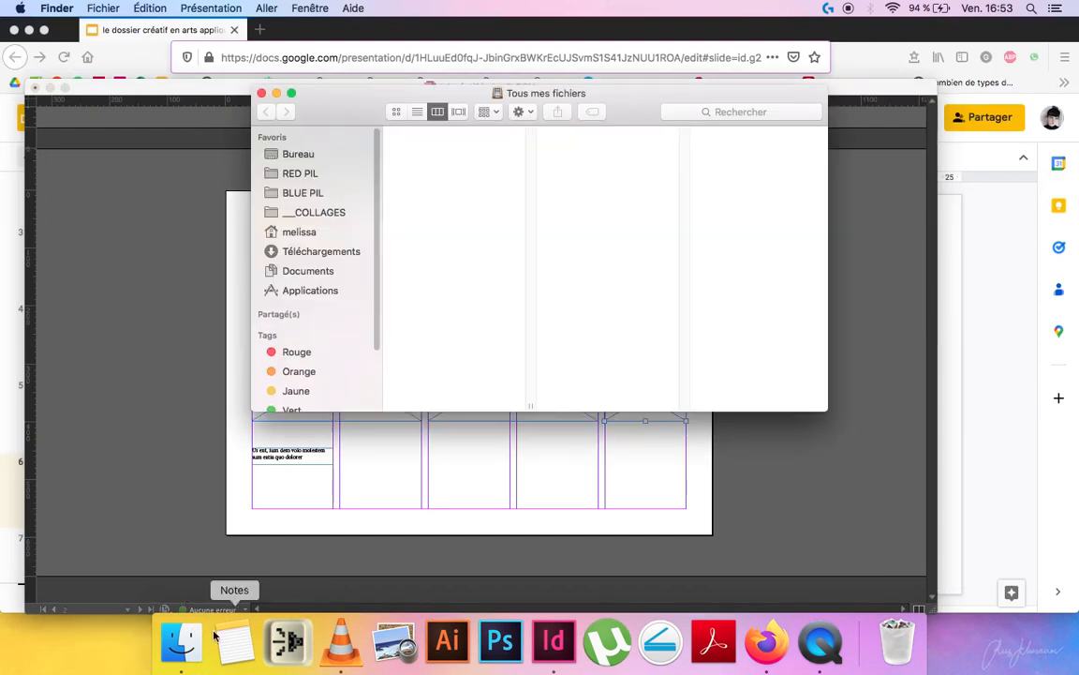
{"action": "left_click", "coordinate": [298, 174]}
{"action": "left_click_drag", "start_coordinate": [350, 111], "coordinate": [609, 298]}
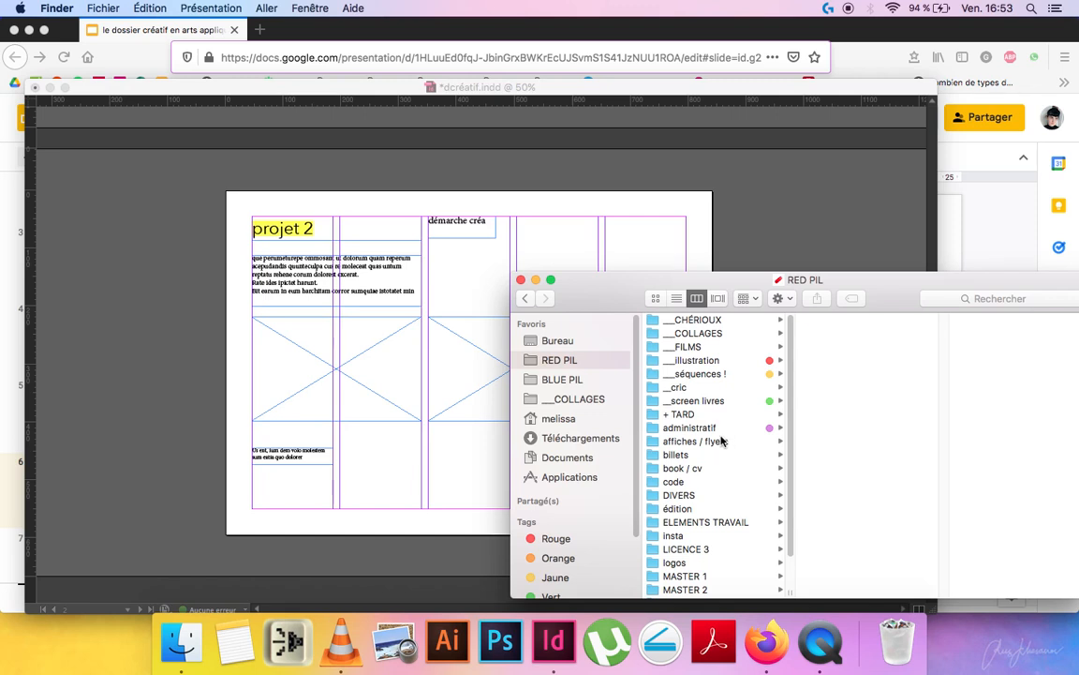
{"action": "left_click", "coordinate": [686, 549]}
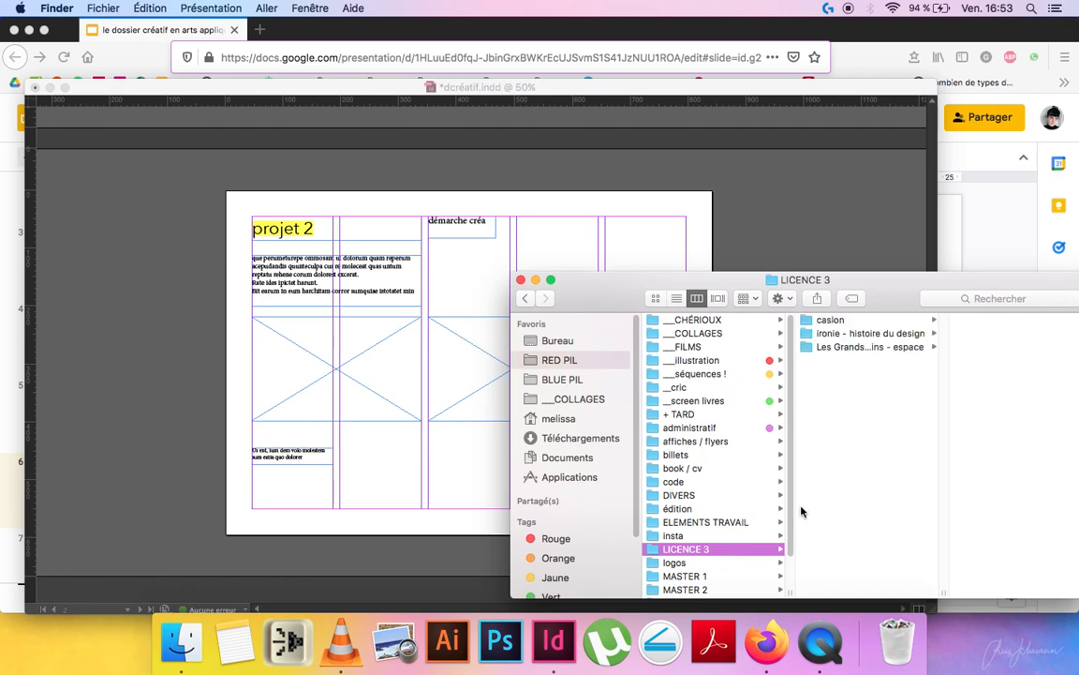
{"action": "left_click", "coordinate": [839, 320]}
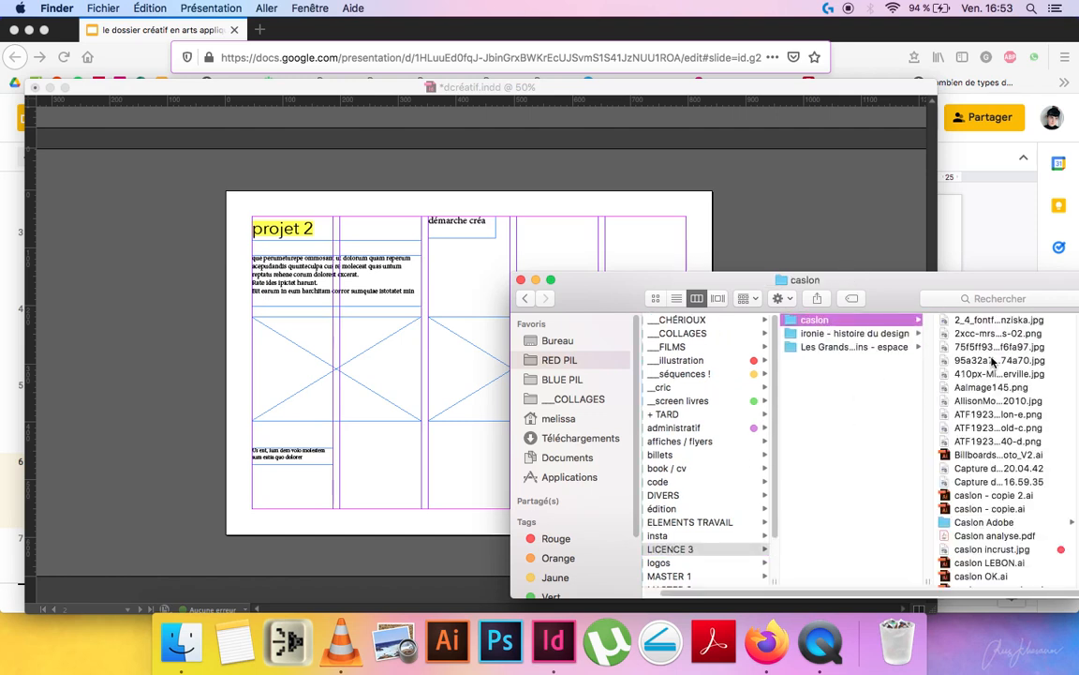
Look through the caslon images and the "projet master (typo)" and "scans lettres caslon" subfolders for usable project pictures.
{"action": "left_click", "coordinate": [995, 428]}
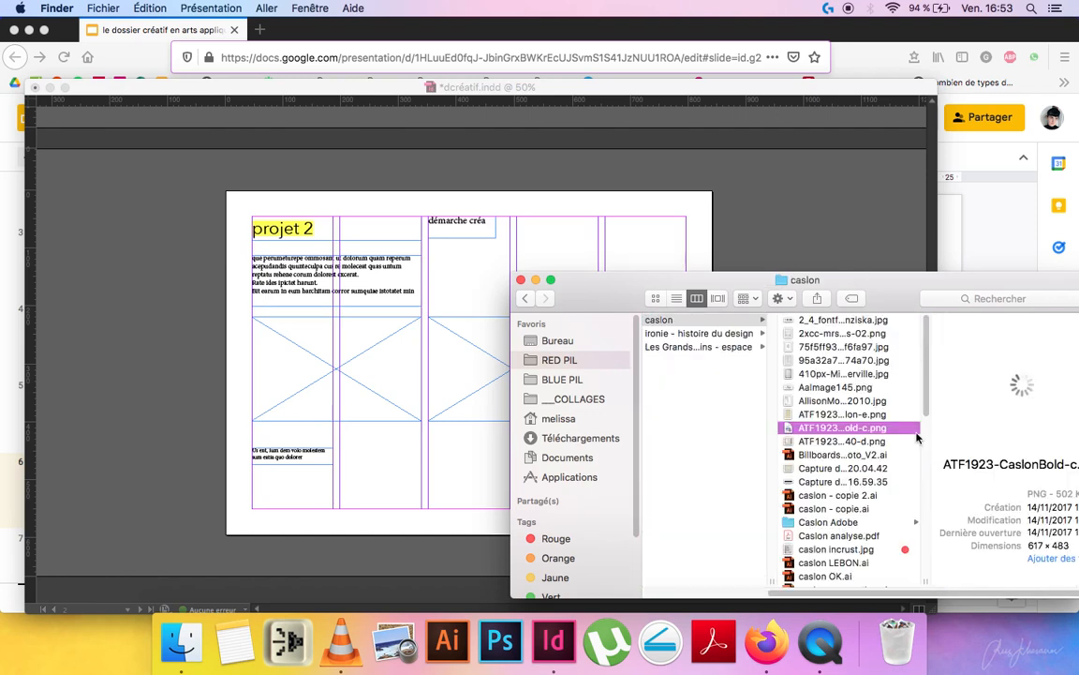
{"action": "scroll", "coordinate": [843, 496], "scroll_direction": "down", "scroll_amount": 2}
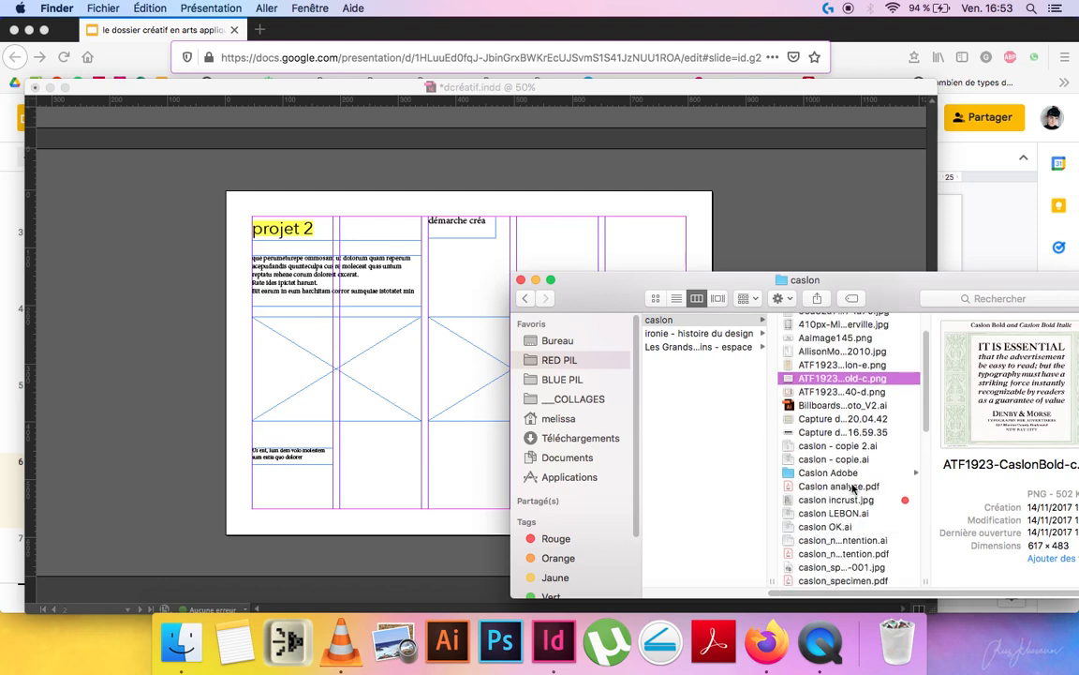
{"action": "scroll", "coordinate": [848, 495], "scroll_direction": "down", "scroll_amount": 5}
{"action": "left_click", "coordinate": [840, 480]}
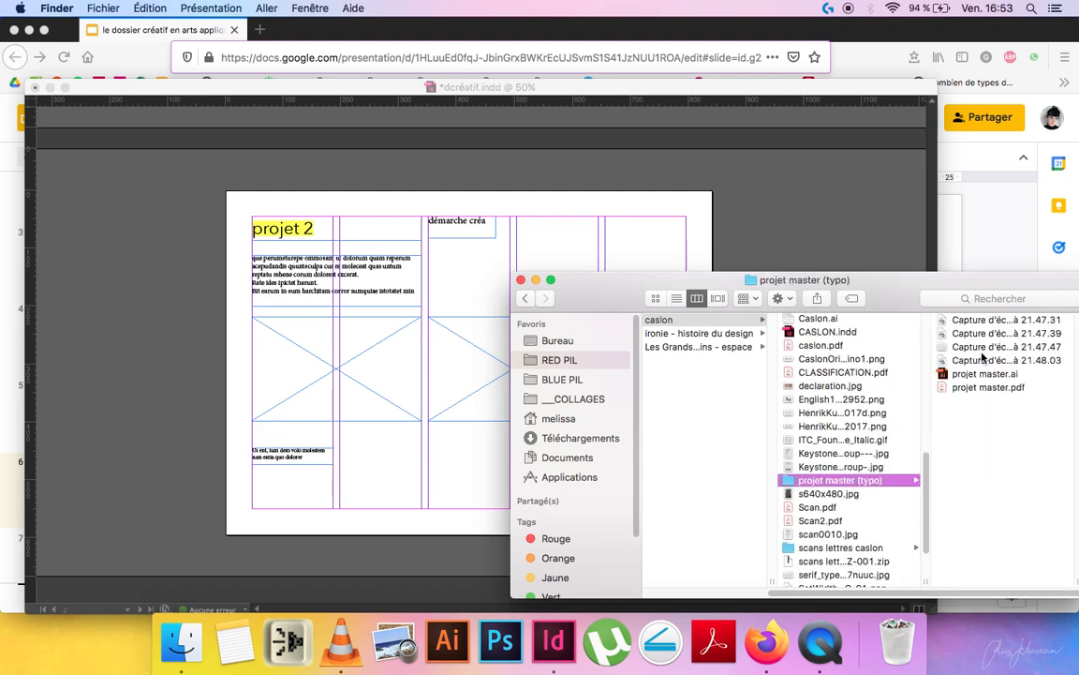
{"action": "left_click", "coordinate": [936, 359]}
{"action": "key", "text": "Up"}
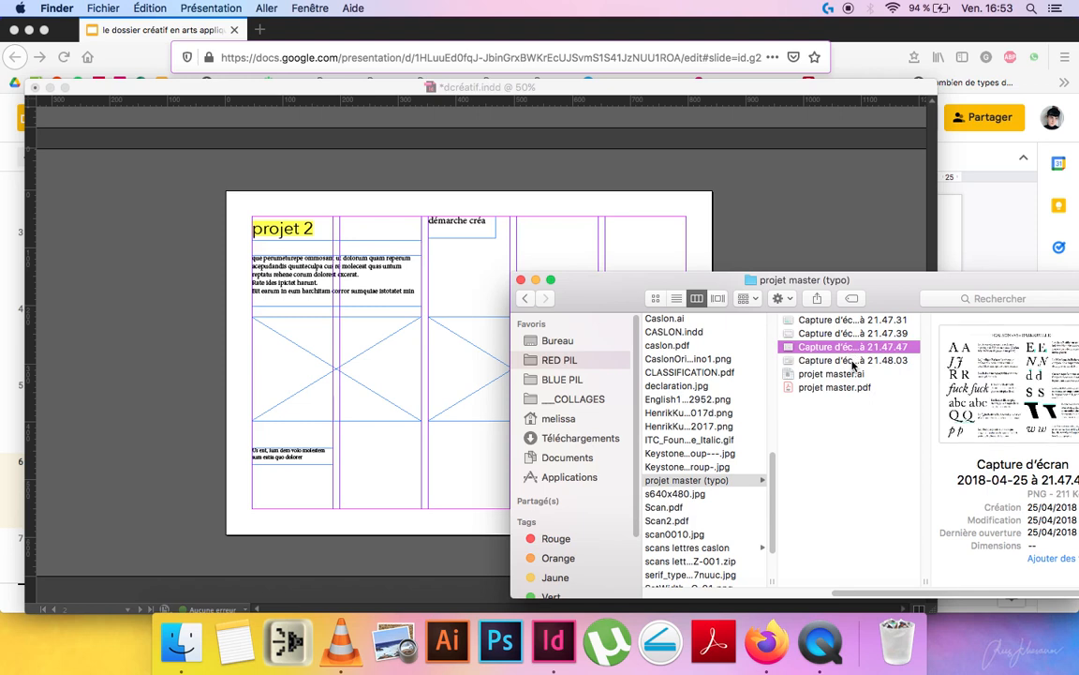
{"action": "key", "text": "Up"}
{"action": "key", "text": "Up"}
{"action": "left_click", "coordinate": [694, 534]}
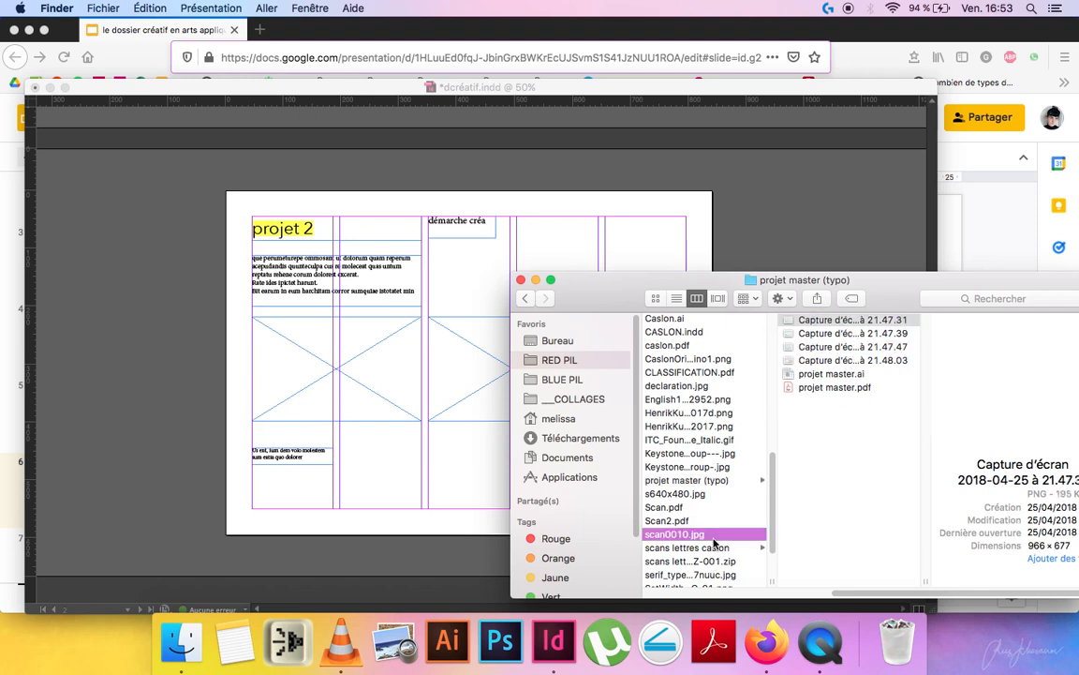
{"action": "left_click", "coordinate": [740, 547]}
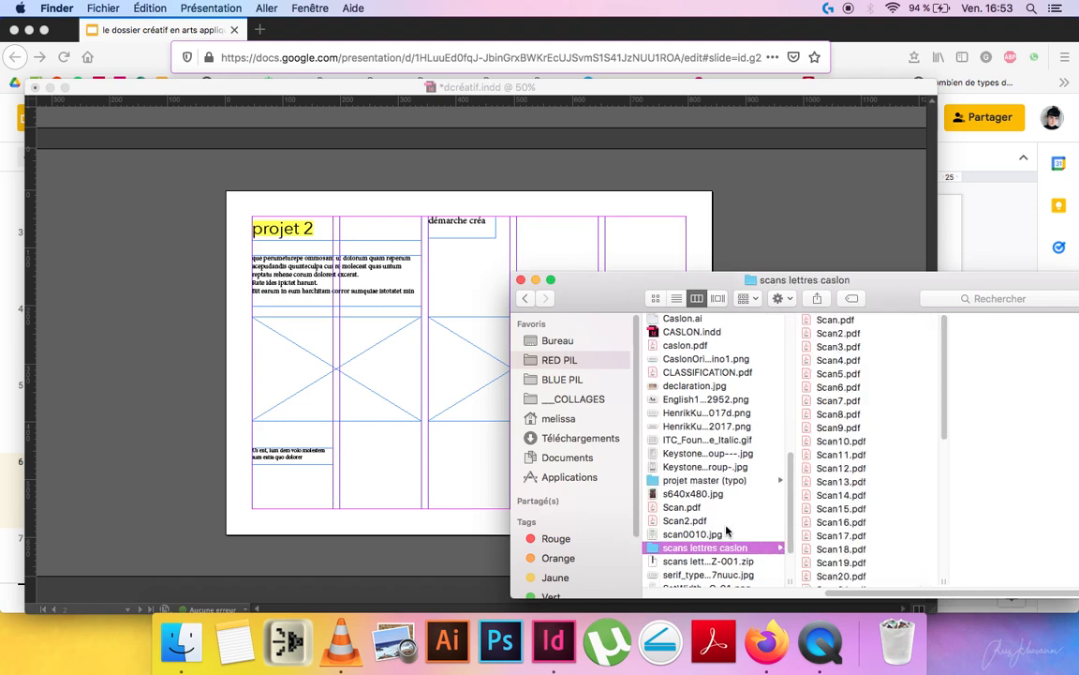
{"action": "scroll", "coordinate": [727, 530], "scroll_direction": "down", "scroll_amount": 3}
{"action": "left_click", "coordinate": [858, 415]}
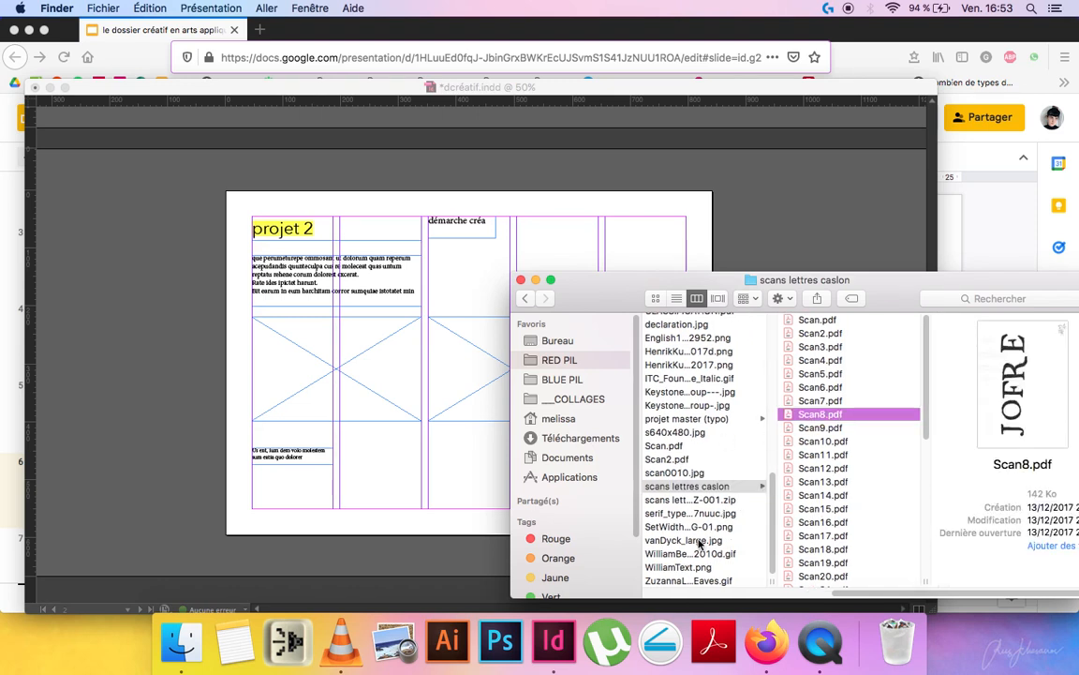
Stretch the large image frame over the third and fourth columns down to the page margin and upward, to about 294 × 398 px.
{"action": "left_click", "coordinate": [468, 412]}
{"action": "left_click", "coordinate": [475, 388]}
{"action": "left_click_drag", "start_coordinate": [513, 421], "coordinate": [520, 511]}
{"action": "left_click_drag", "start_coordinate": [512, 318], "coordinate": [513, 279]}
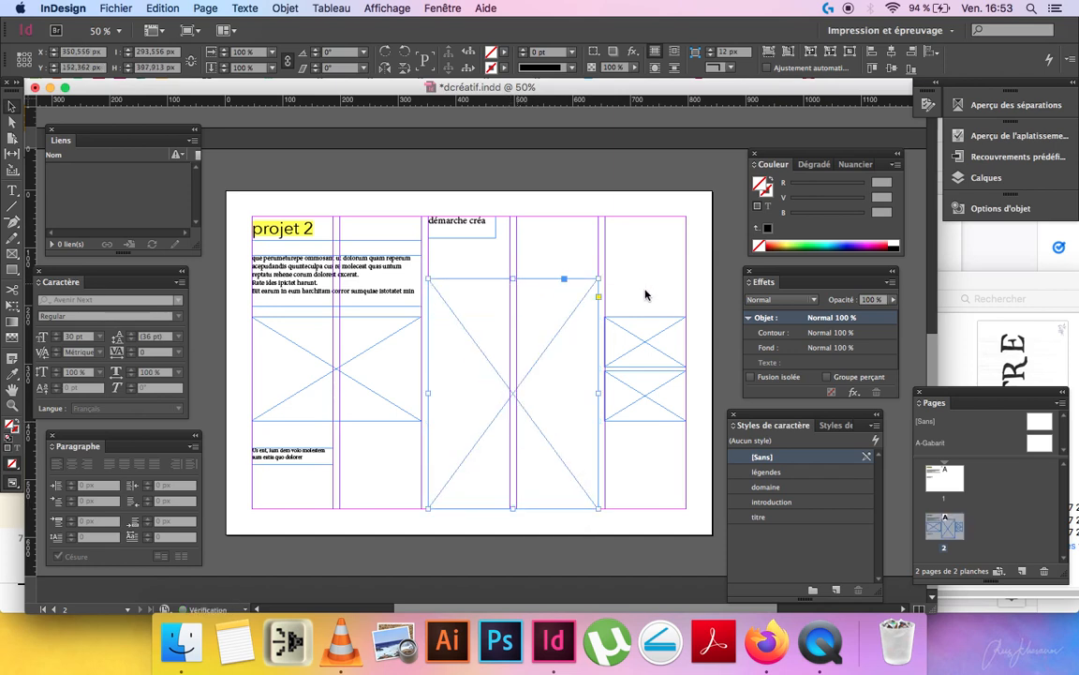
Look in Finder through the remaining letter scans and the other files of the caslon folder for a picture.
{"action": "left_click", "coordinate": [959, 293]}
{"action": "scroll", "coordinate": [823, 536], "scroll_direction": "down", "scroll_amount": 3}
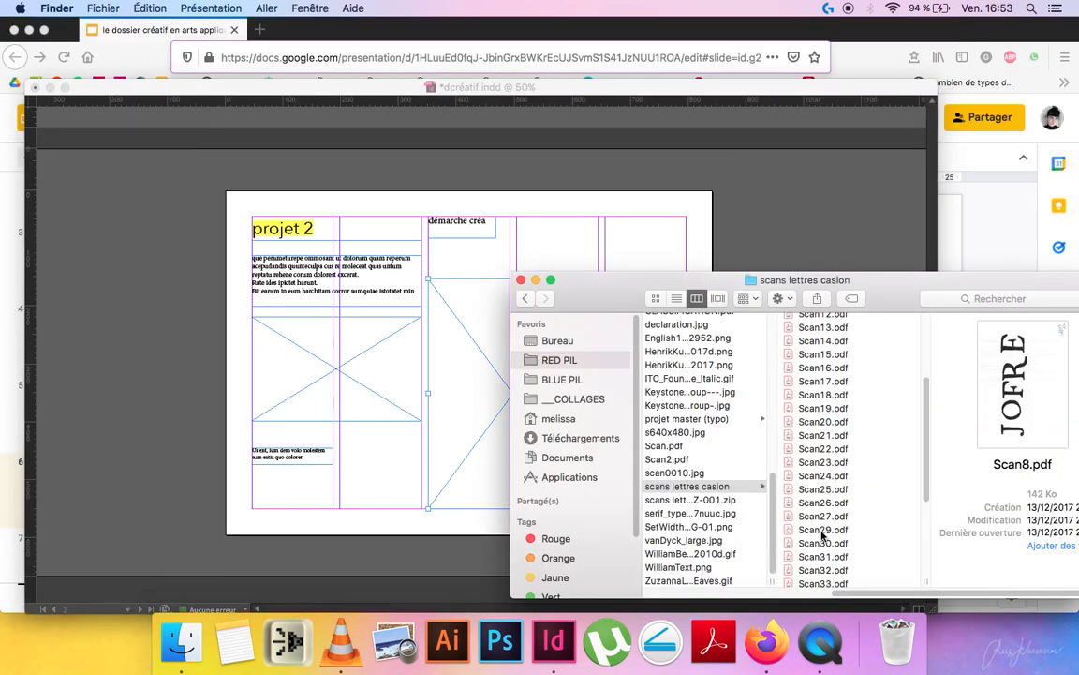
{"action": "scroll", "coordinate": [777, 539], "scroll_direction": "left", "scroll_amount": 3}
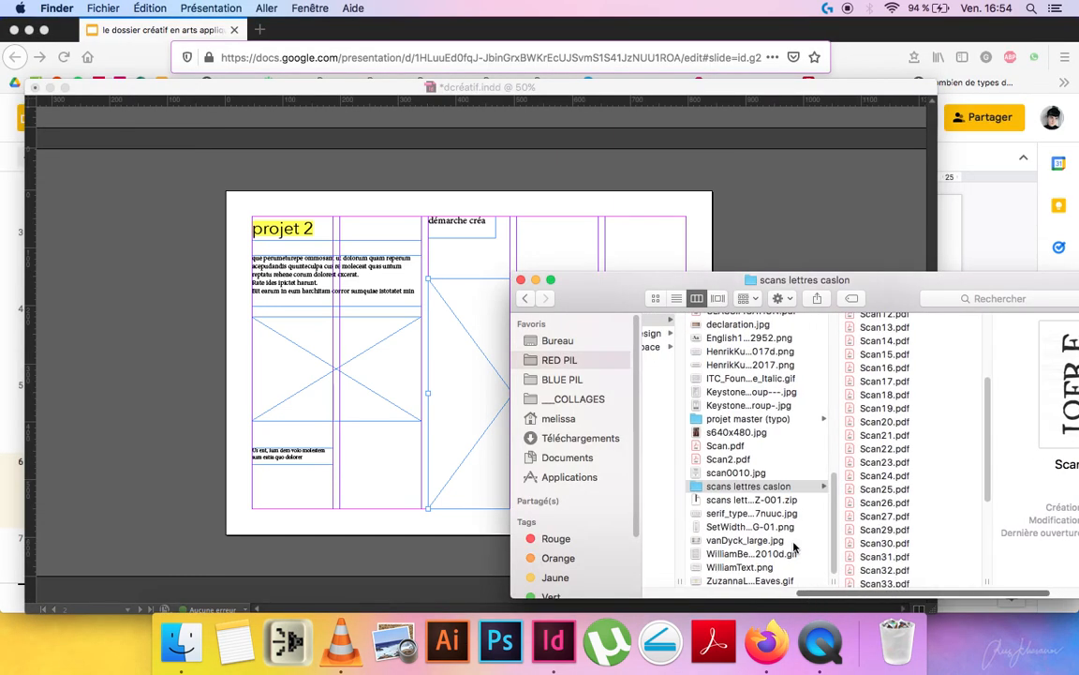
{"action": "left_click", "coordinate": [787, 460]}
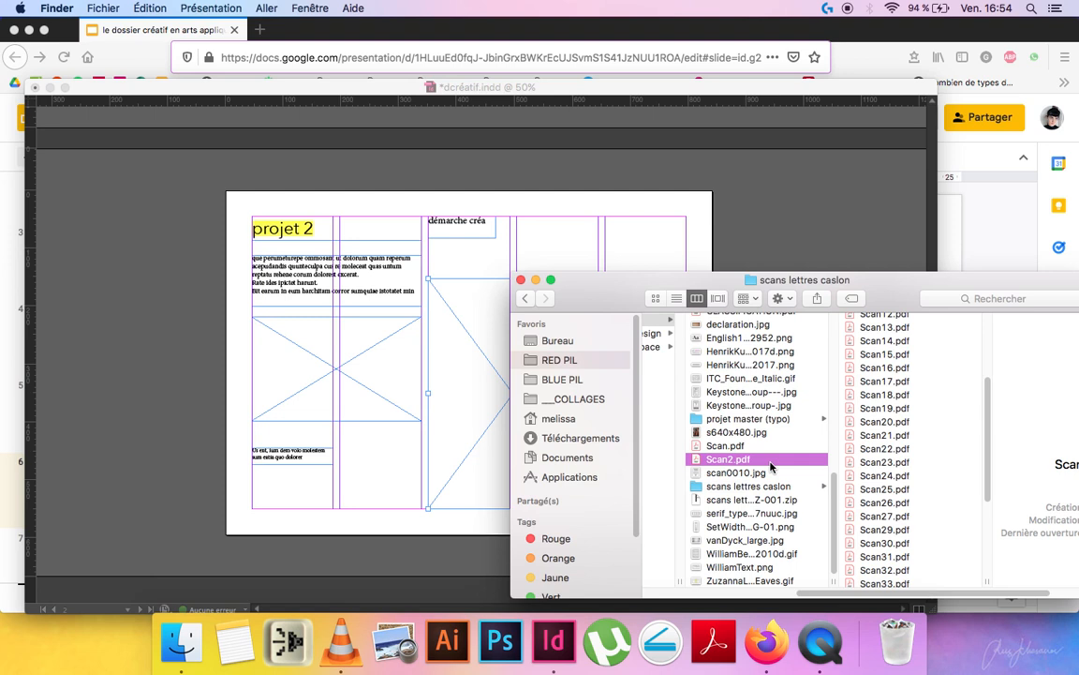
{"action": "key", "text": "Up"}
{"action": "key", "text": "Up"}
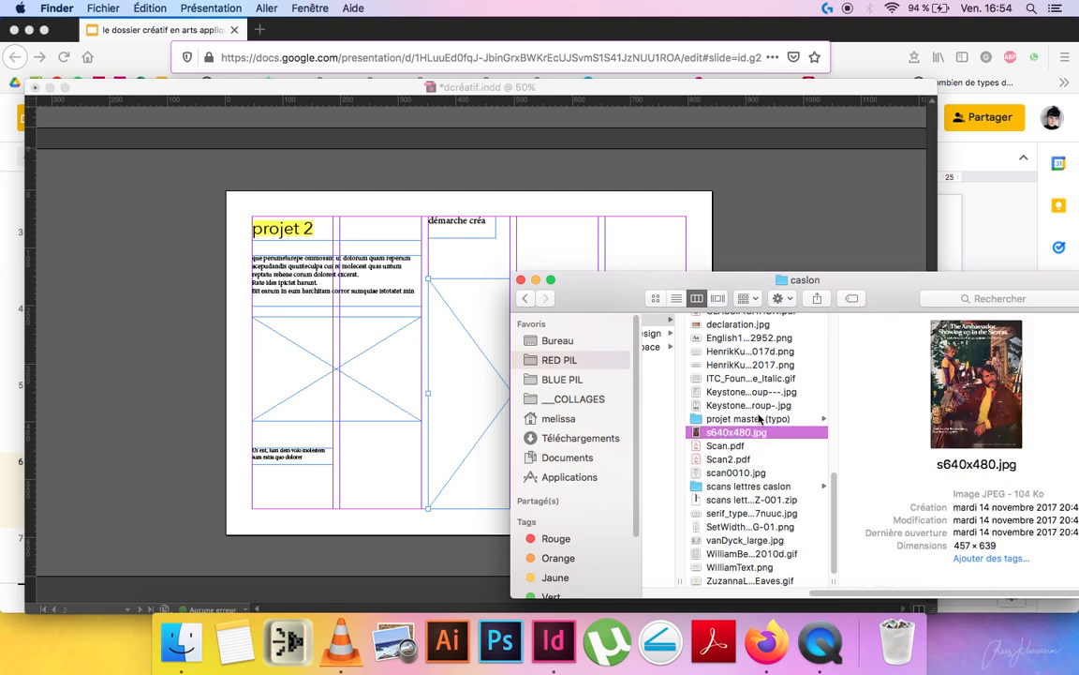
{"action": "scroll", "coordinate": [755, 413], "scroll_direction": "up", "scroll_amount": 10}
{"action": "scroll", "coordinate": [755, 413], "scroll_direction": "up", "scroll_amount": 5}
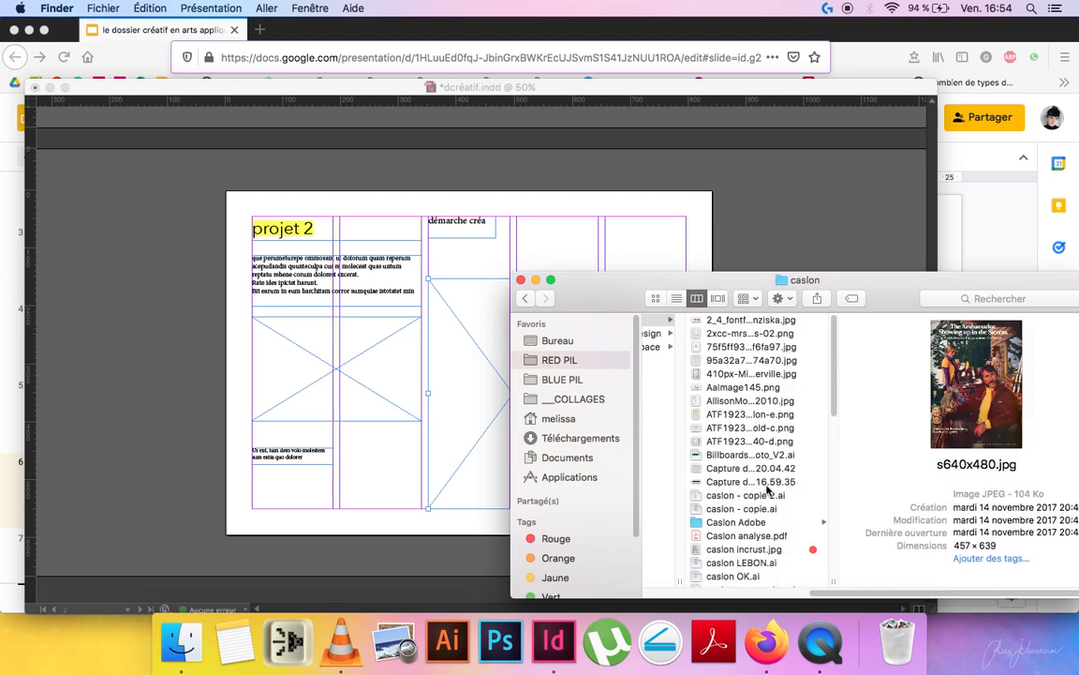
Place caslon_specimen.pdf from the caslon folder into the large frame over the third and fourth columns.
{"action": "scroll", "coordinate": [768, 485], "scroll_direction": "down", "scroll_amount": 5}
{"action": "left_click", "coordinate": [742, 386]}
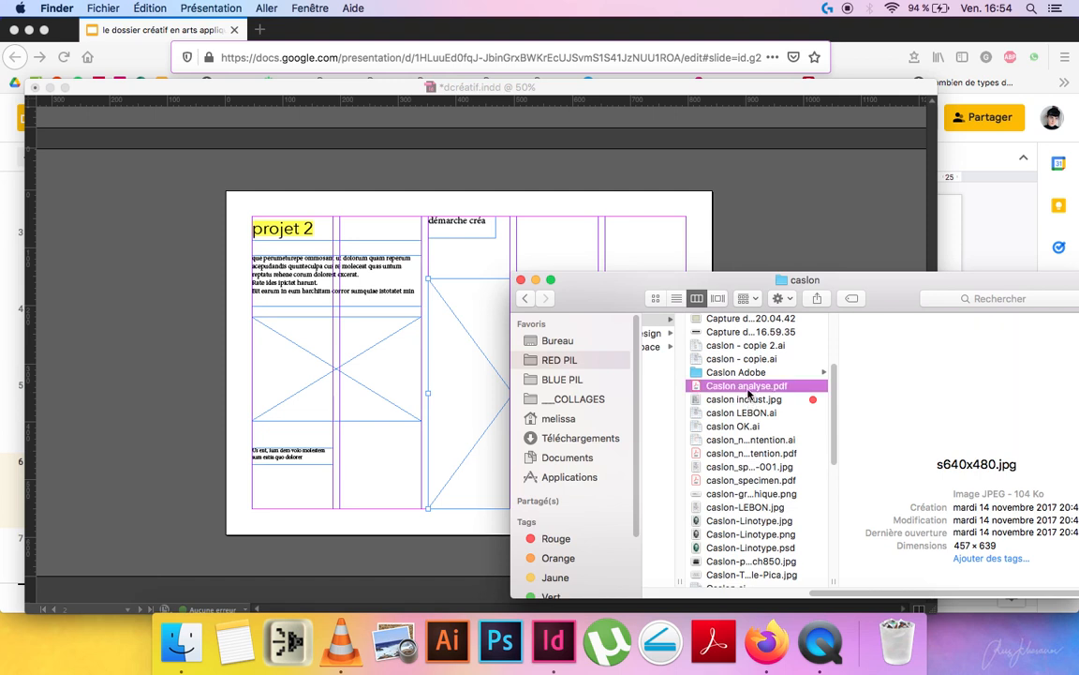
{"action": "left_click", "coordinate": [745, 455]}
{"action": "left_click_drag", "start_coordinate": [749, 482], "coordinate": [485, 406]}
{"action": "left_click", "coordinate": [467, 402]}
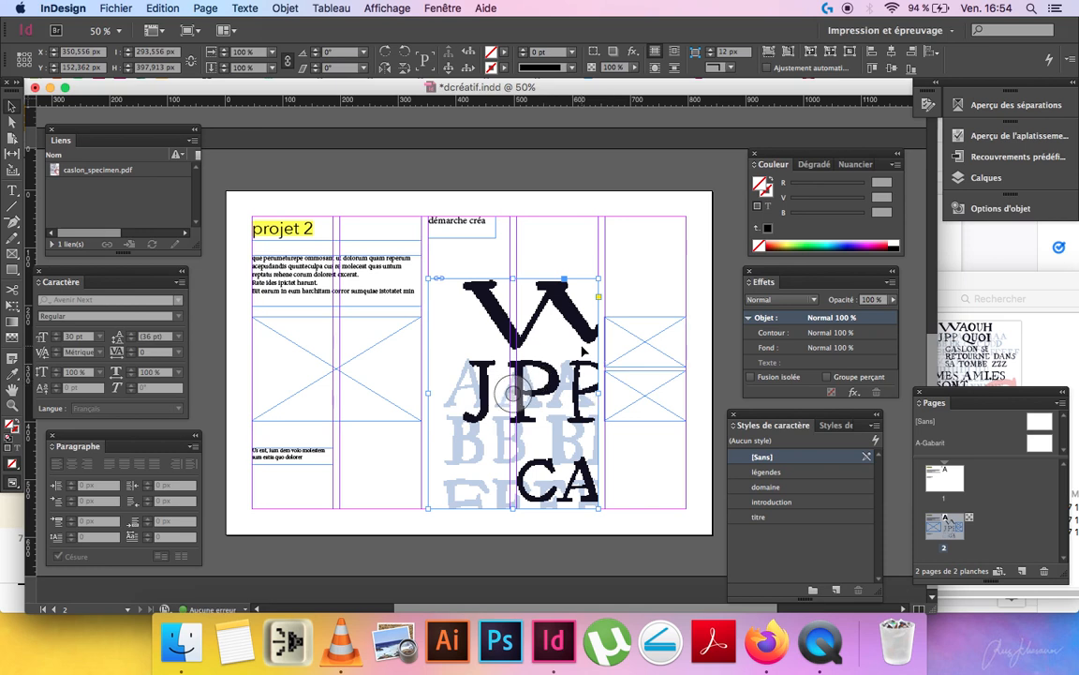
Preview the full caslon_specimen.pdf poster in Finder to compare it with the crop, and return to the layout at 50% zoom.
{"action": "key", "text": "super+minus"}
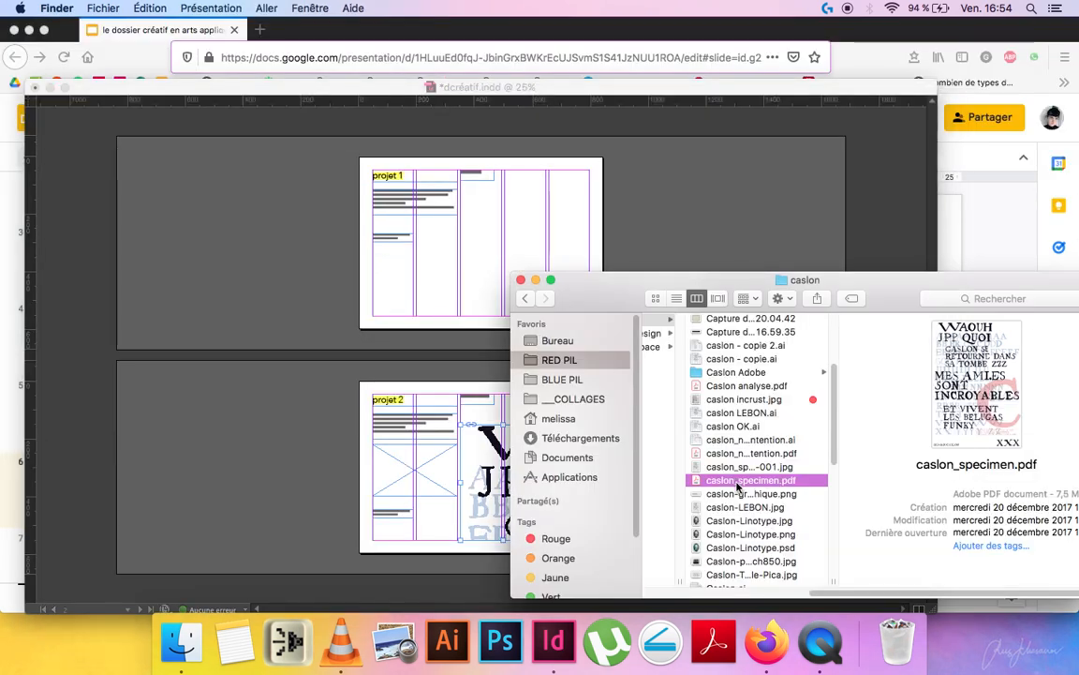
{"action": "key", "text": "space"}
{"action": "key", "text": "space"}
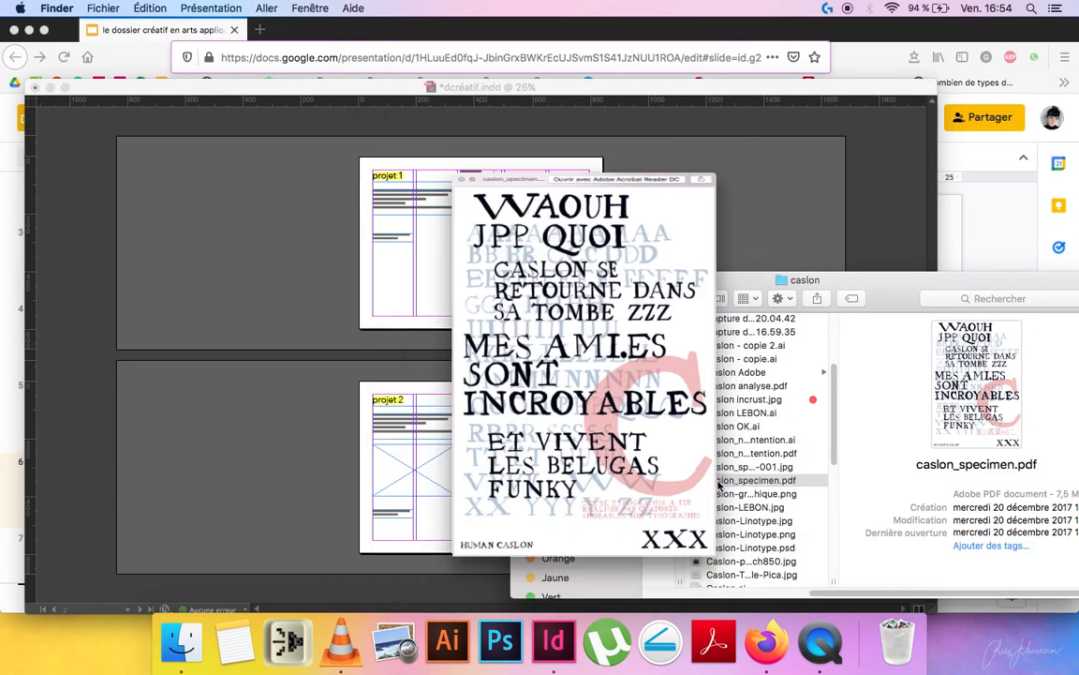
{"action": "left_click", "coordinate": [338, 441]}
{"action": "key", "text": "super+equal"}
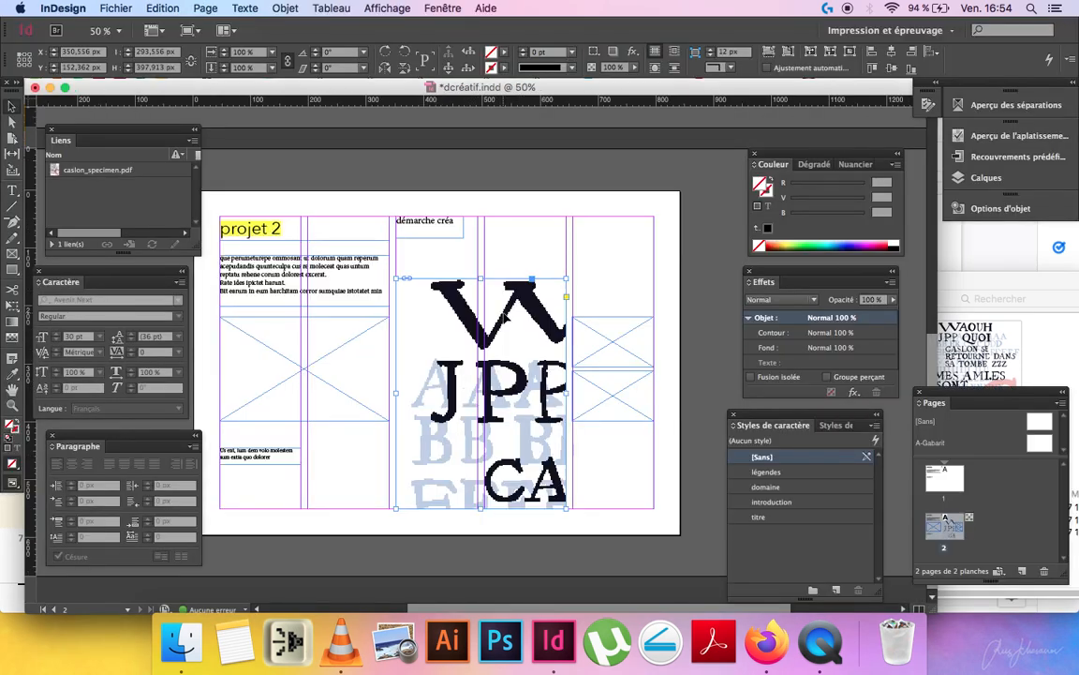
Add a third page based on the [Sans] master after page 2.
{"action": "left_click_drag", "start_coordinate": [1045, 424], "coordinate": [957, 548]}
{"action": "scroll", "coordinate": [528, 393], "scroll_direction": "up", "scroll_amount": 5}
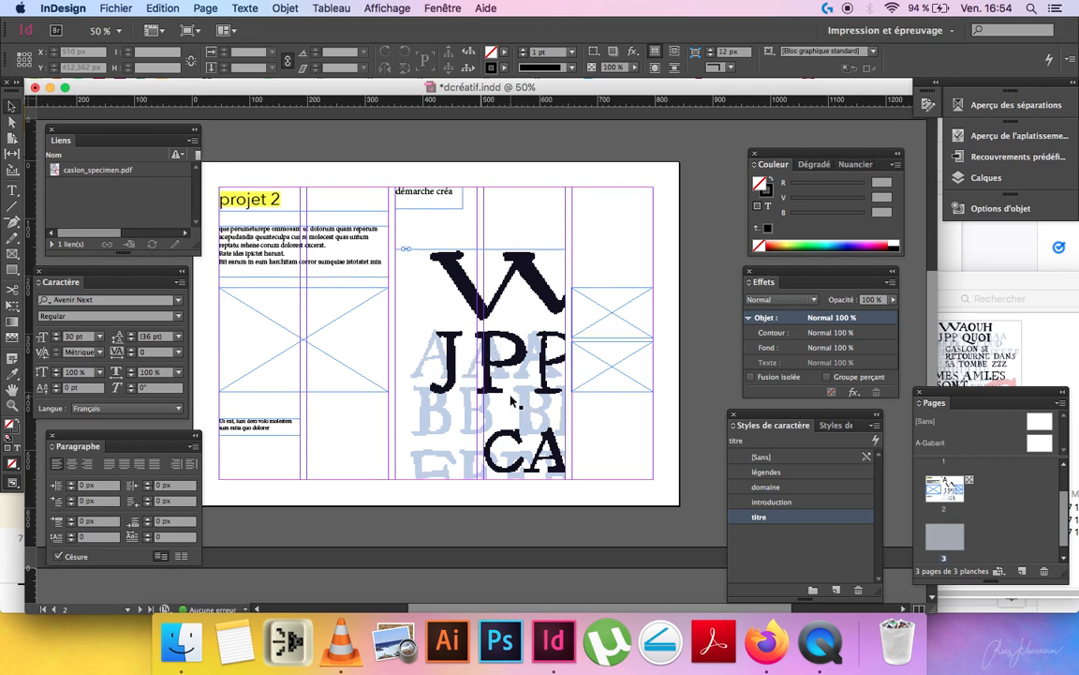
{"action": "scroll", "coordinate": [512, 401], "scroll_direction": "down", "scroll_amount": 2}
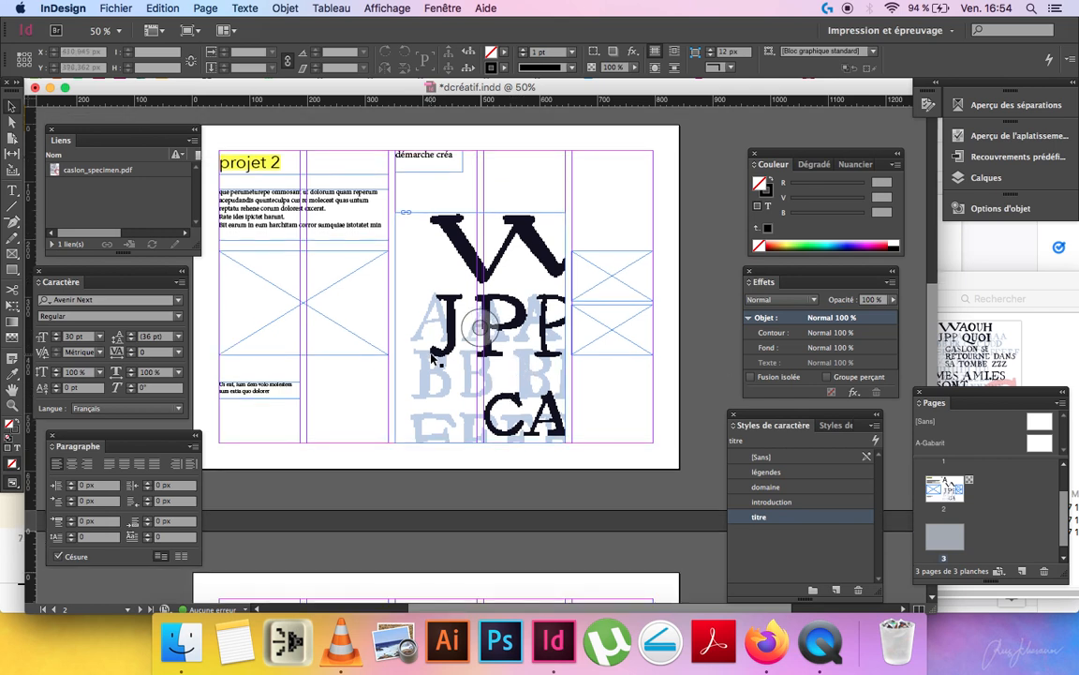
Try shrinking the specimen frame to about 184 × 254 px, and stretch it back to about 294 × 398 px.
{"action": "left_click", "coordinate": [521, 250]}
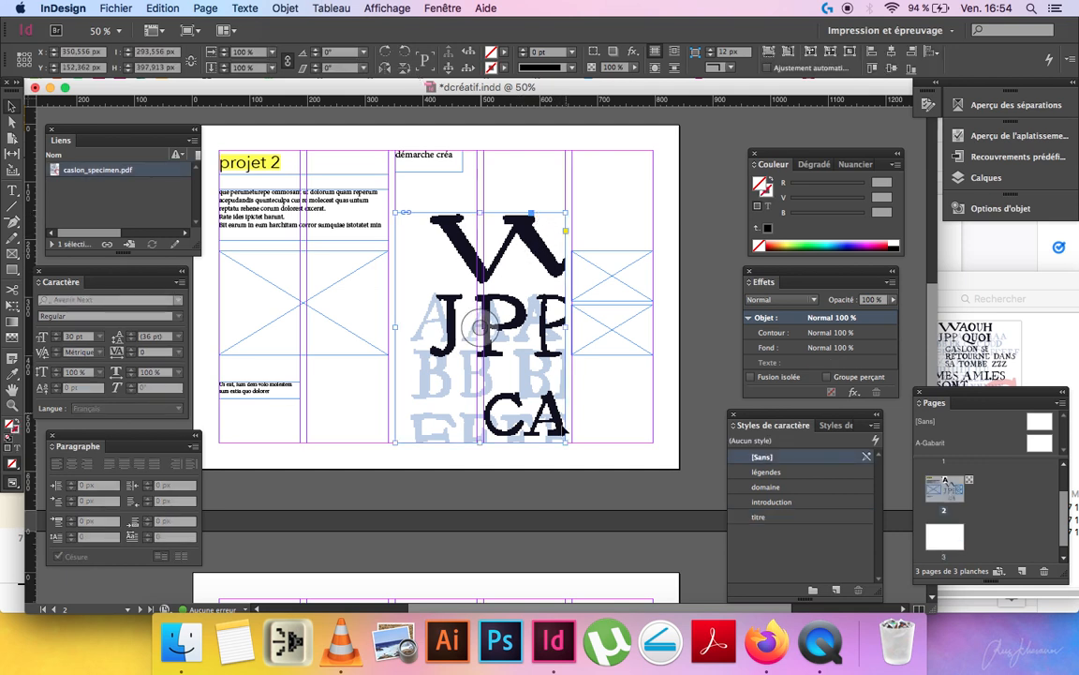
{"action": "left_click_drag", "start_coordinate": [565, 442], "coordinate": [504, 361]}
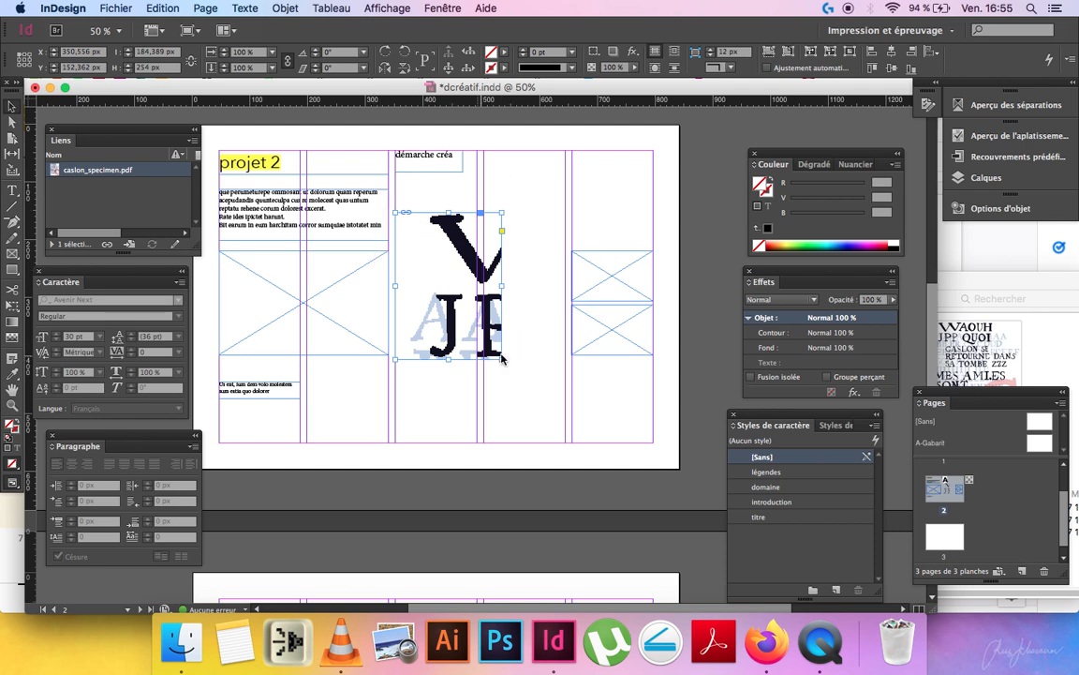
{"action": "left_click_drag", "start_coordinate": [504, 356], "coordinate": [566, 442]}
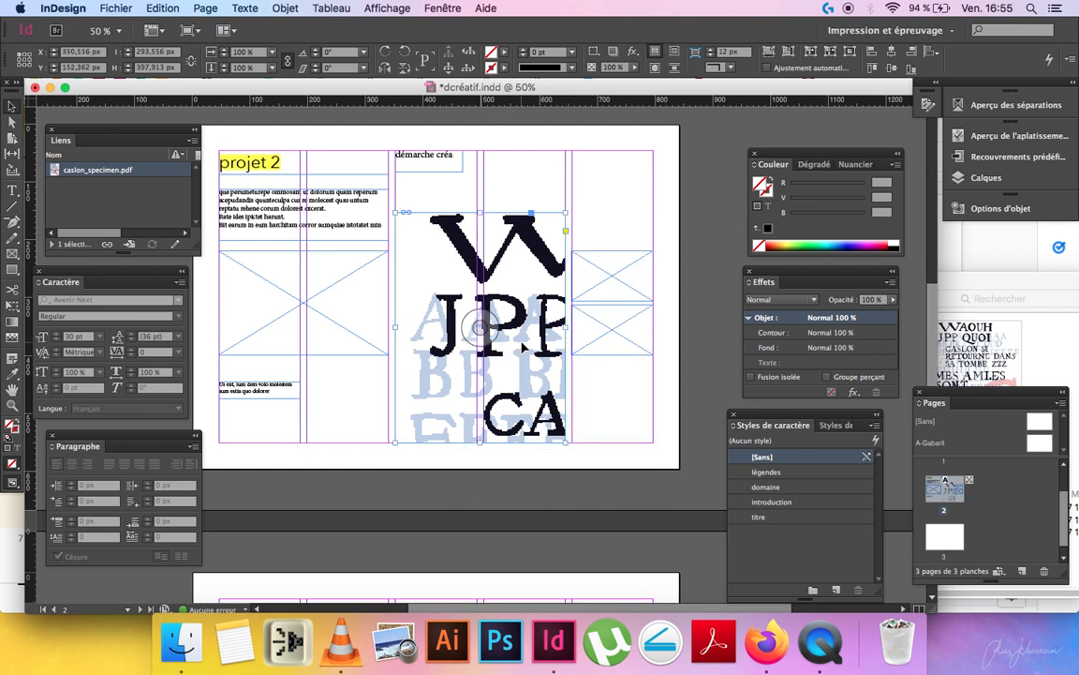
Scale the specimen picture inside its frame proportionally to about 33% and align it with the frame's upper-left corner.
{"action": "left_click", "coordinate": [477, 326]}
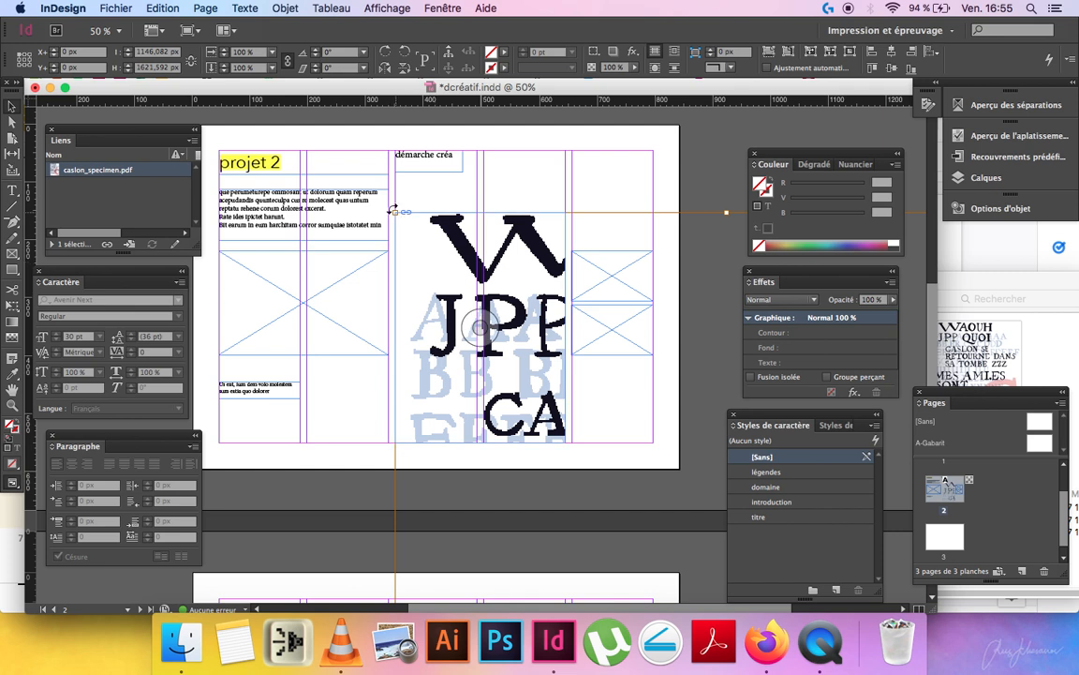
{"action": "left_click_drag", "start_coordinate": [396, 211], "coordinate": [466, 311]}
{"action": "left_click_drag", "start_coordinate": [526, 353], "coordinate": [452, 249]}
{"action": "left_click_drag", "start_coordinate": [392, 208], "coordinate": [485, 344]}
{"action": "left_click_drag", "start_coordinate": [533, 387], "coordinate": [407, 224]}
{"action": "left_click_drag", "start_coordinate": [362, 184], "coordinate": [504, 331]}
{"action": "left_click_drag", "start_coordinate": [536, 374], "coordinate": [415, 222]}
{"action": "left_click_drag", "start_coordinate": [346, 180], "coordinate": [475, 318]}
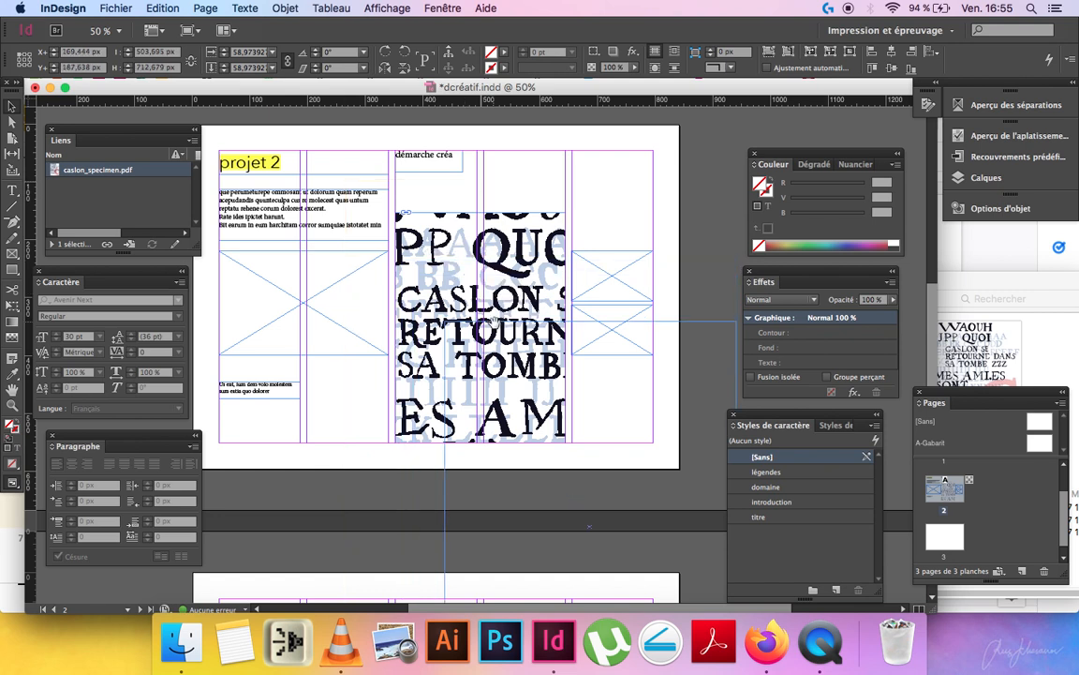
{"action": "left_click_drag", "start_coordinate": [509, 360], "coordinate": [408, 221]}
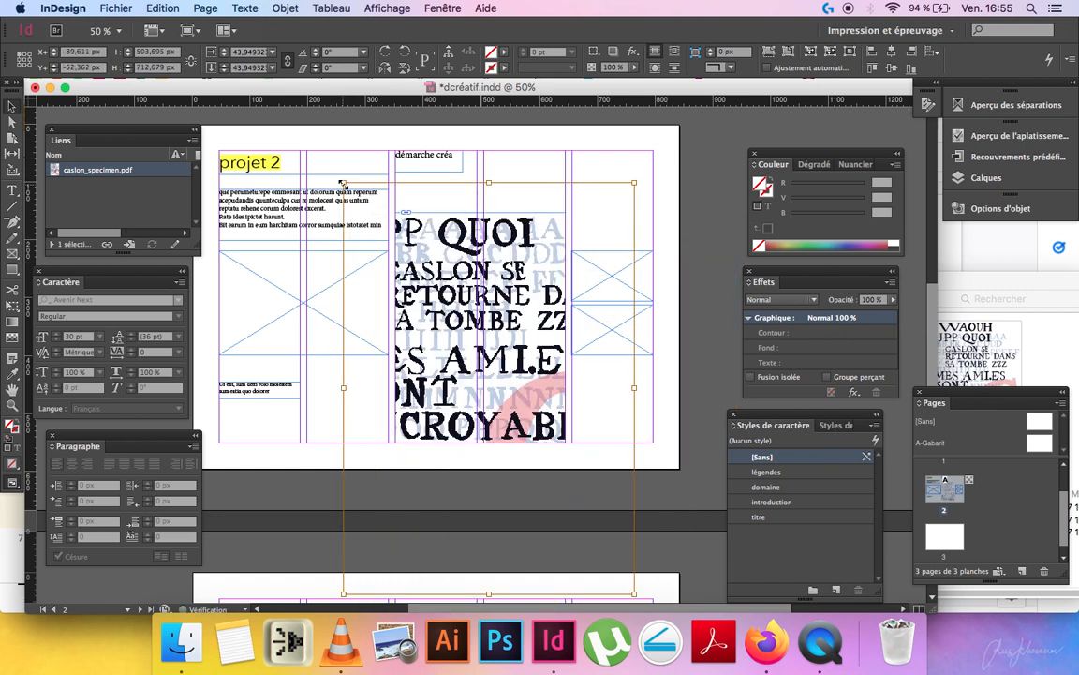
{"action": "left_click_drag", "start_coordinate": [344, 183], "coordinate": [411, 238]}
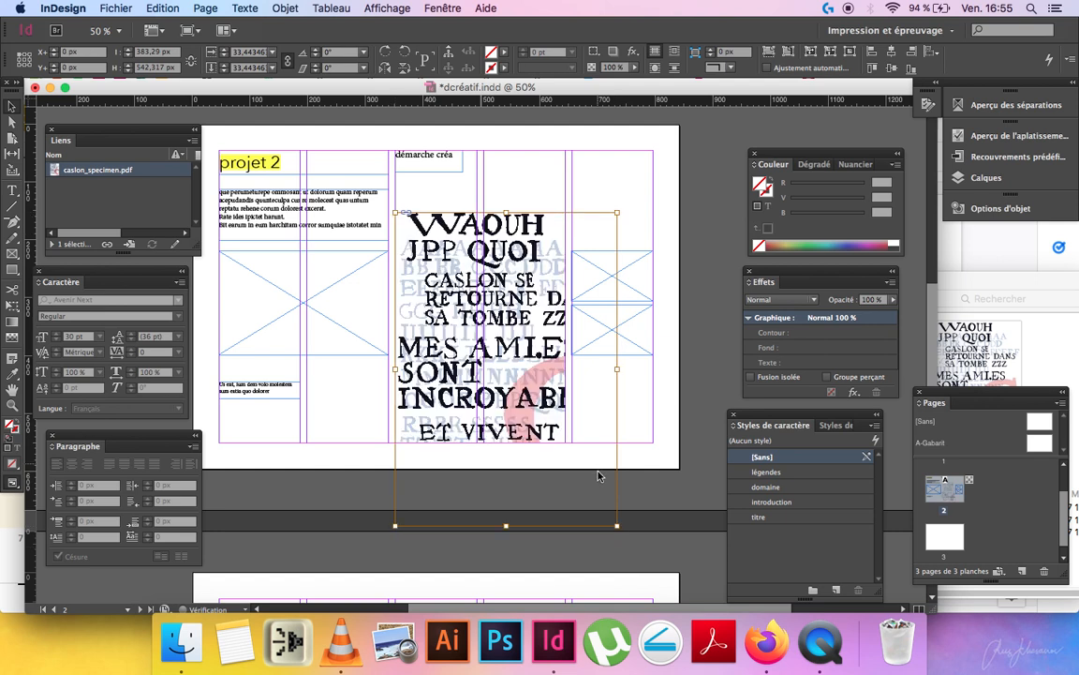
Reduce the picture to the frame's width, about 294 × 417 px, and shift it up to meet the frame's lower edge.
{"action": "left_click_drag", "start_coordinate": [617, 526], "coordinate": [565, 449]}
{"action": "key", "text": "ctrl+alt+shift+c"}
{"action": "double_click", "coordinate": [526, 414]}
{"action": "left_click_drag", "start_coordinate": [527, 414], "coordinate": [526, 403]}
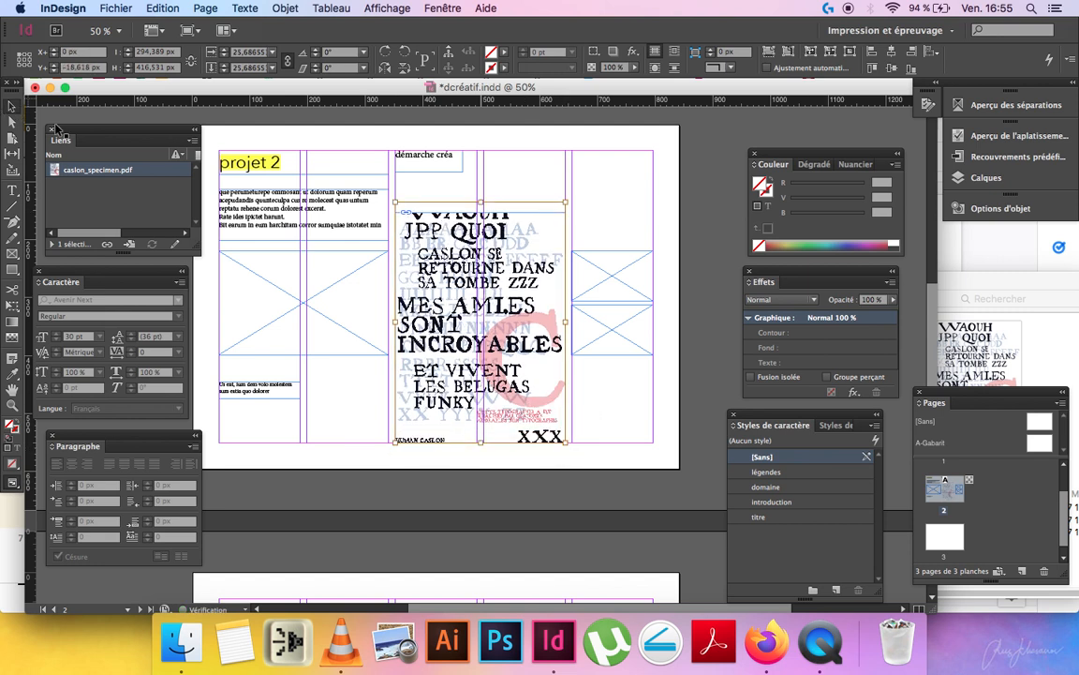
Extend the specimen frame upward to about 430 px high so the poster's cropped heading fits inside.
{"action": "left_click", "coordinate": [586, 233]}
{"action": "left_click", "coordinate": [529, 243]}
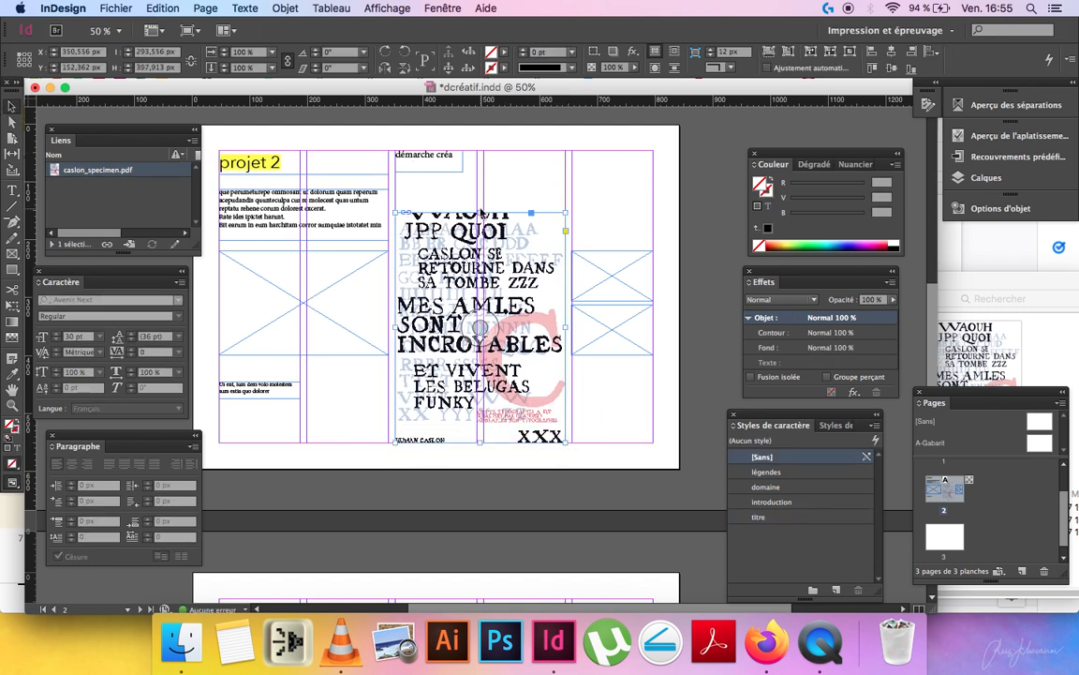
{"action": "left_click", "coordinate": [657, 396]}
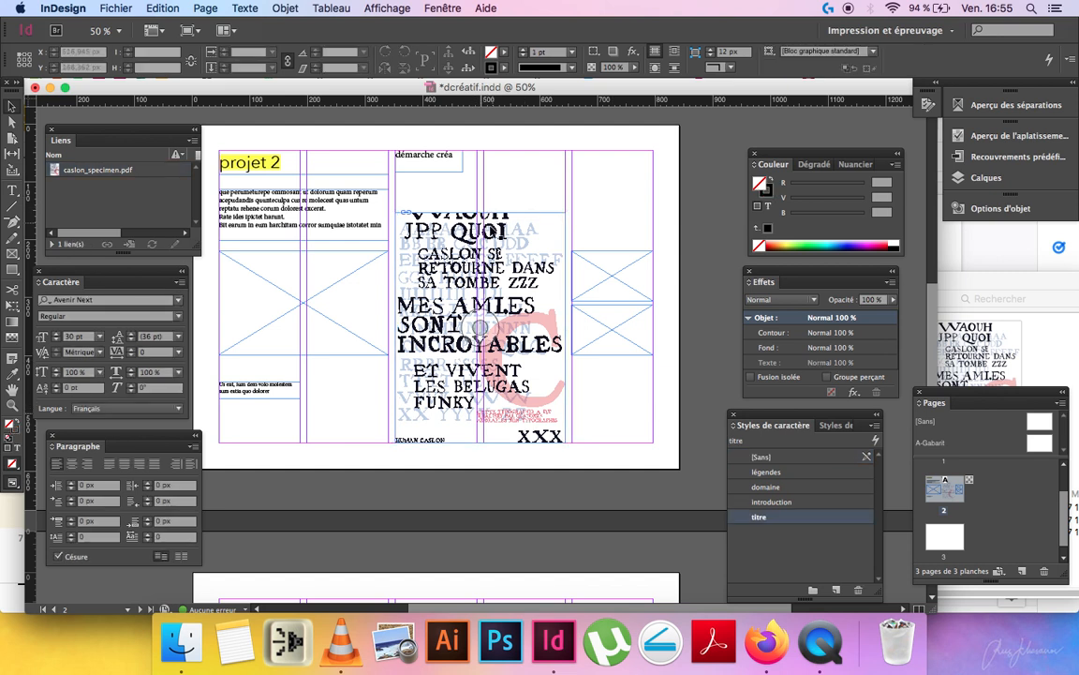
{"action": "left_click", "coordinate": [490, 231]}
{"action": "left_click", "coordinate": [482, 214]}
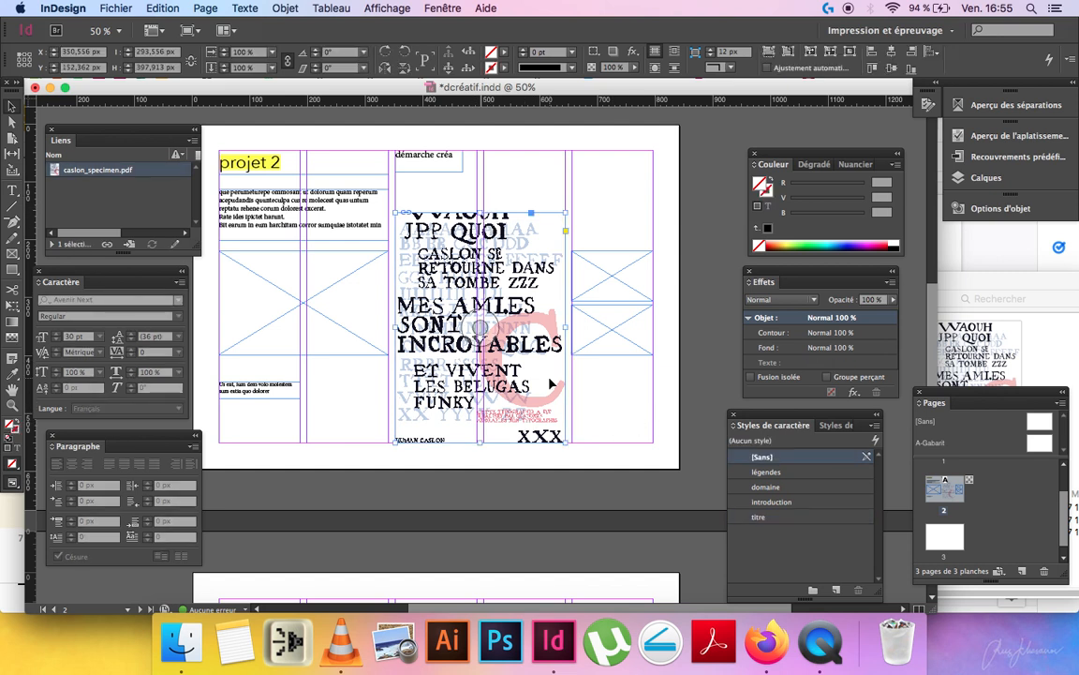
{"action": "left_click_drag", "start_coordinate": [481, 213], "coordinate": [480, 194]}
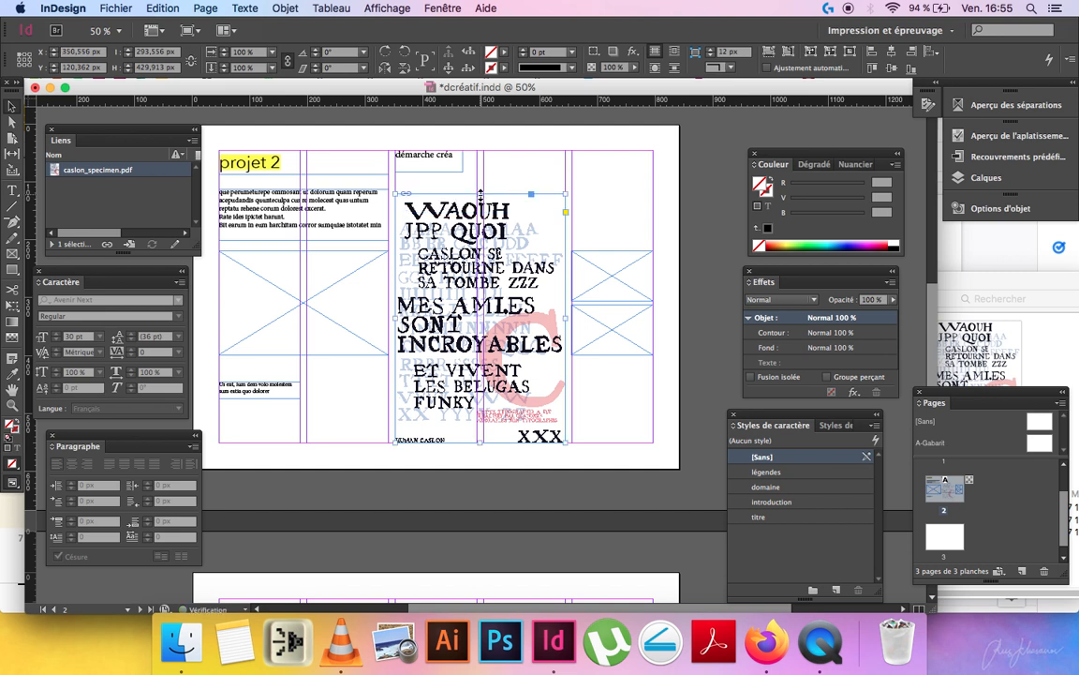
Check the placed specimen on page 2 in preview mode, and return to the normal screen mode.
{"action": "left_click", "coordinate": [603, 231]}
{"action": "key", "text": "w"}
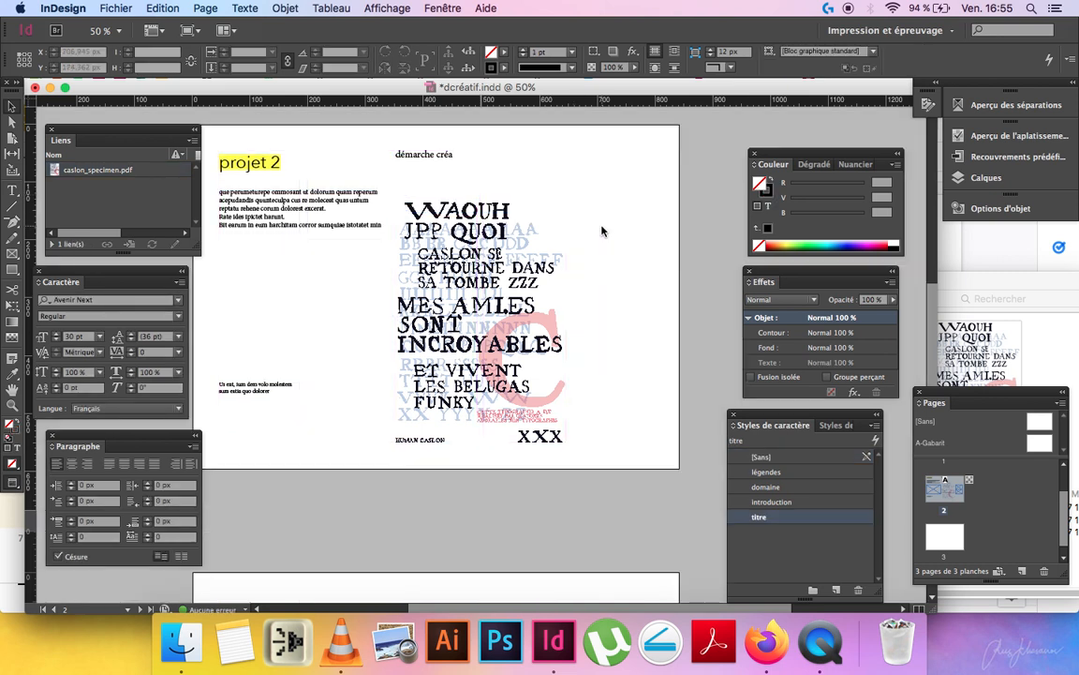
{"action": "left_click", "coordinate": [546, 304]}
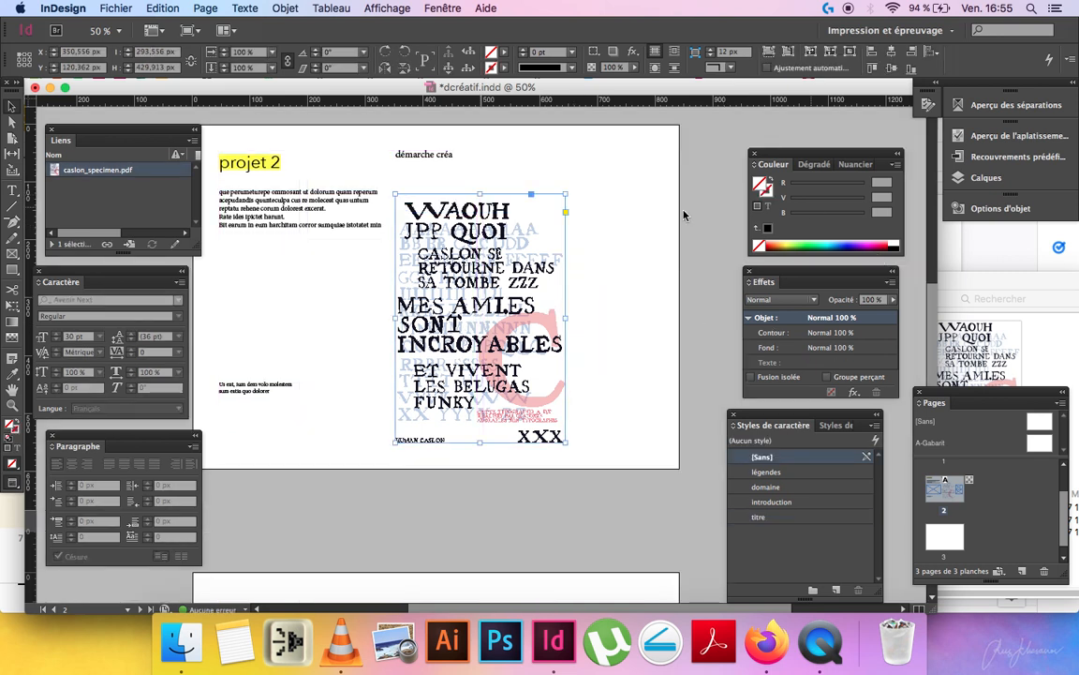
{"action": "key", "text": "w"}
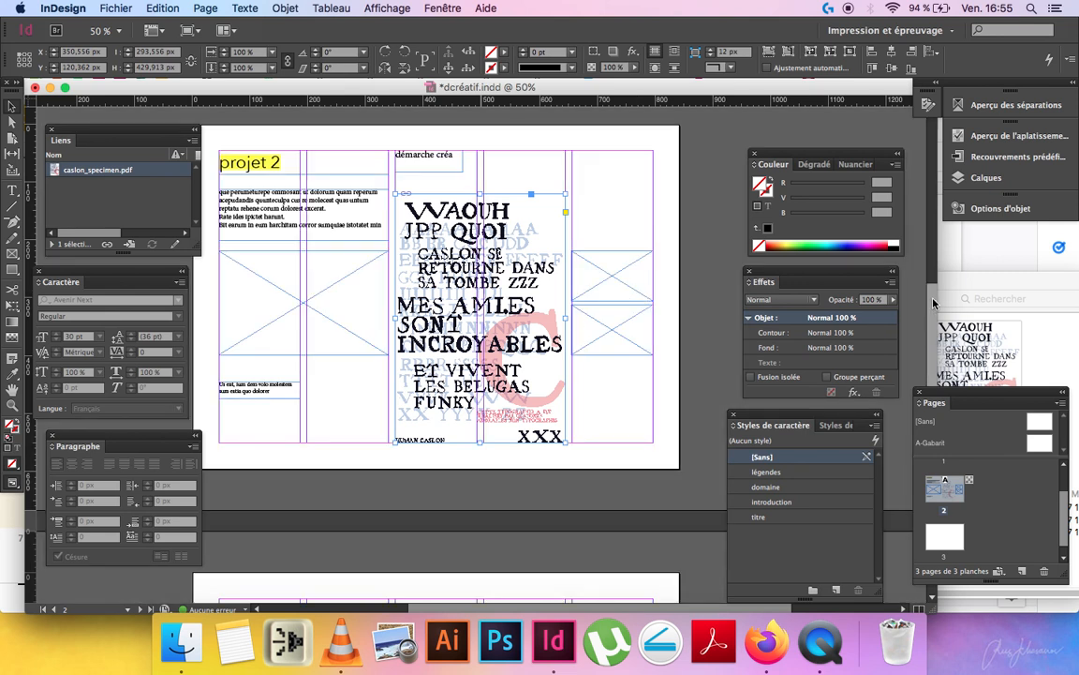
Switch to Finder and open the scans lettres caslon folder inside the caslon project folder.
{"action": "left_click", "coordinate": [977, 282]}
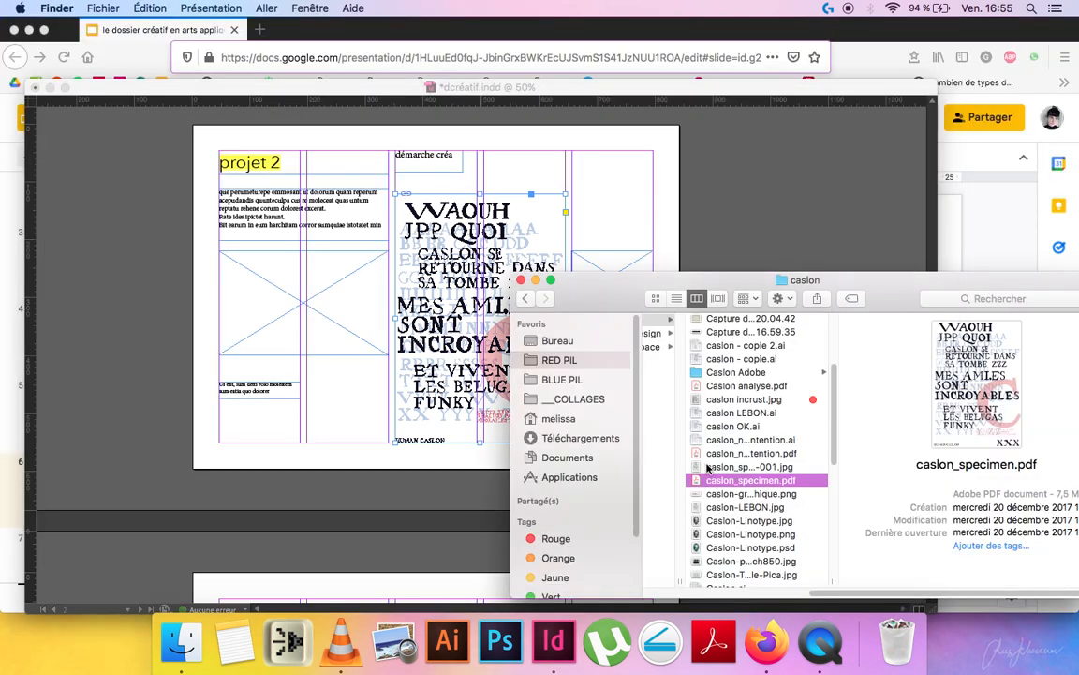
{"action": "left_click", "coordinate": [409, 478]}
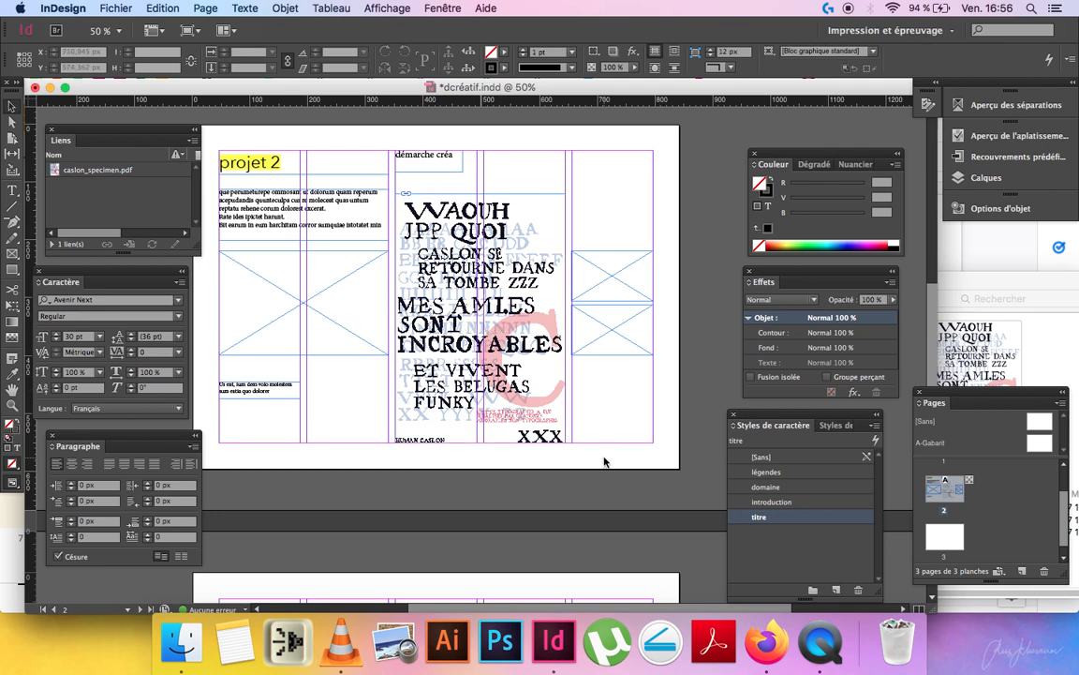
{"action": "key", "text": "w"}
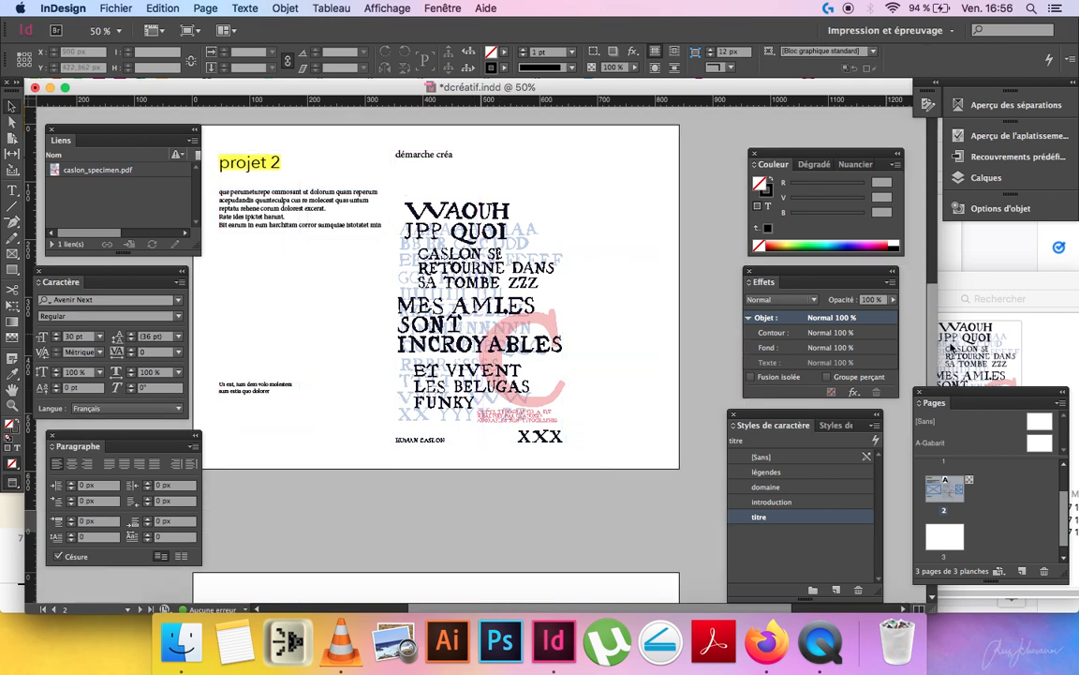
{"action": "left_click", "coordinate": [973, 293]}
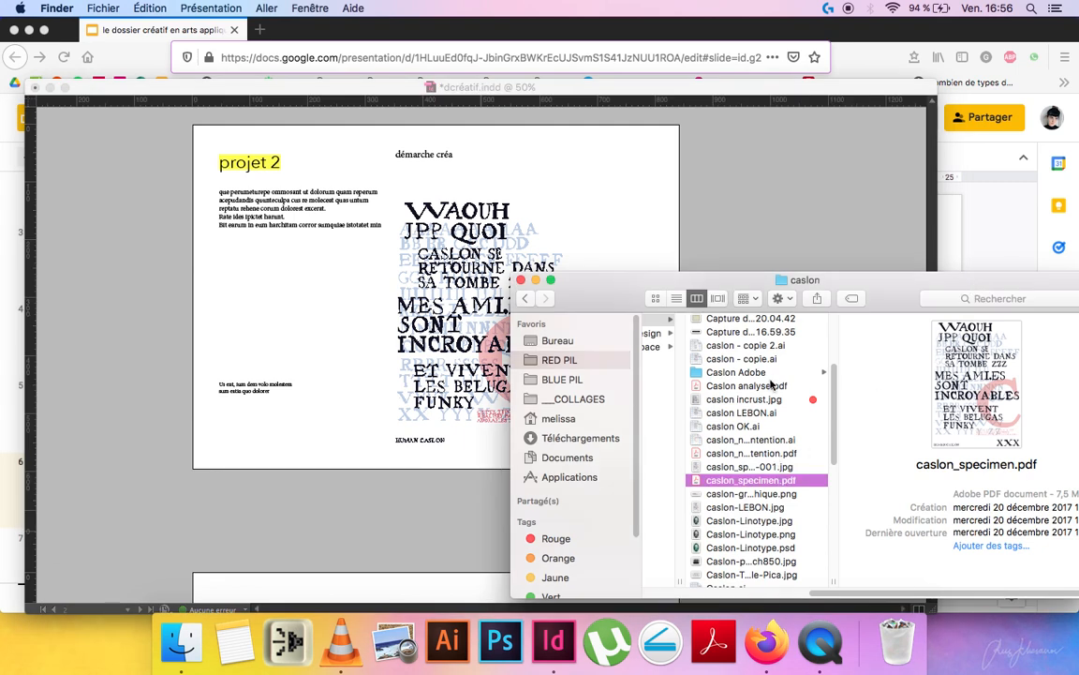
{"action": "scroll", "coordinate": [769, 466], "scroll_direction": "down", "scroll_amount": 5}
{"action": "scroll", "coordinate": [769, 472], "scroll_direction": "up", "scroll_amount": 8}
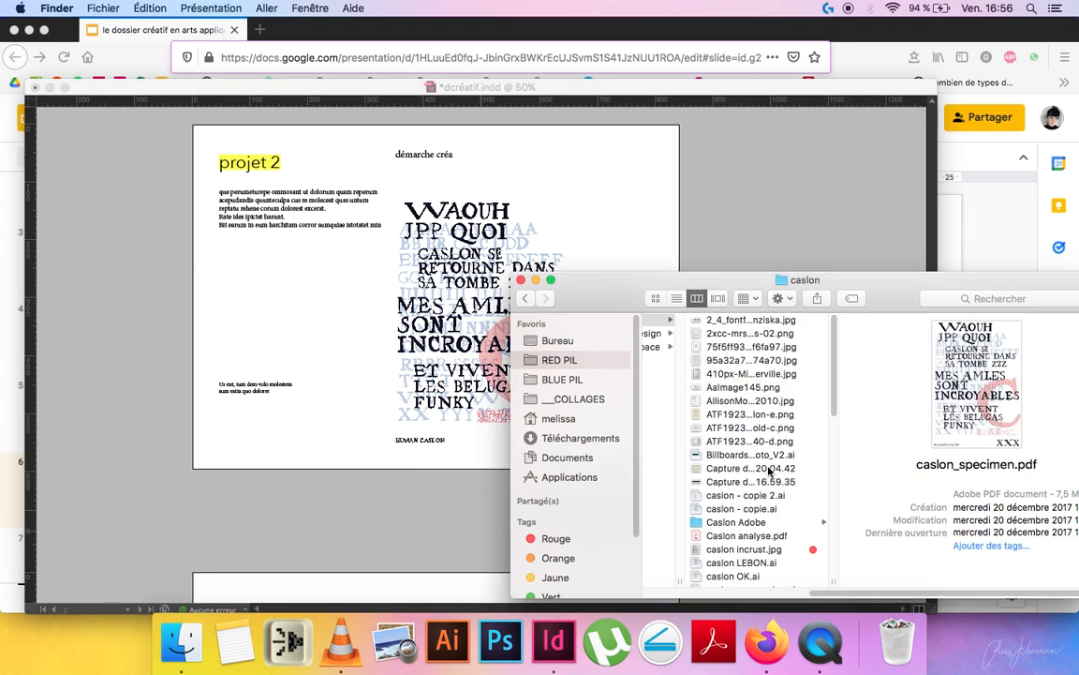
{"action": "scroll", "coordinate": [774, 530], "scroll_direction": "down", "scroll_amount": 6}
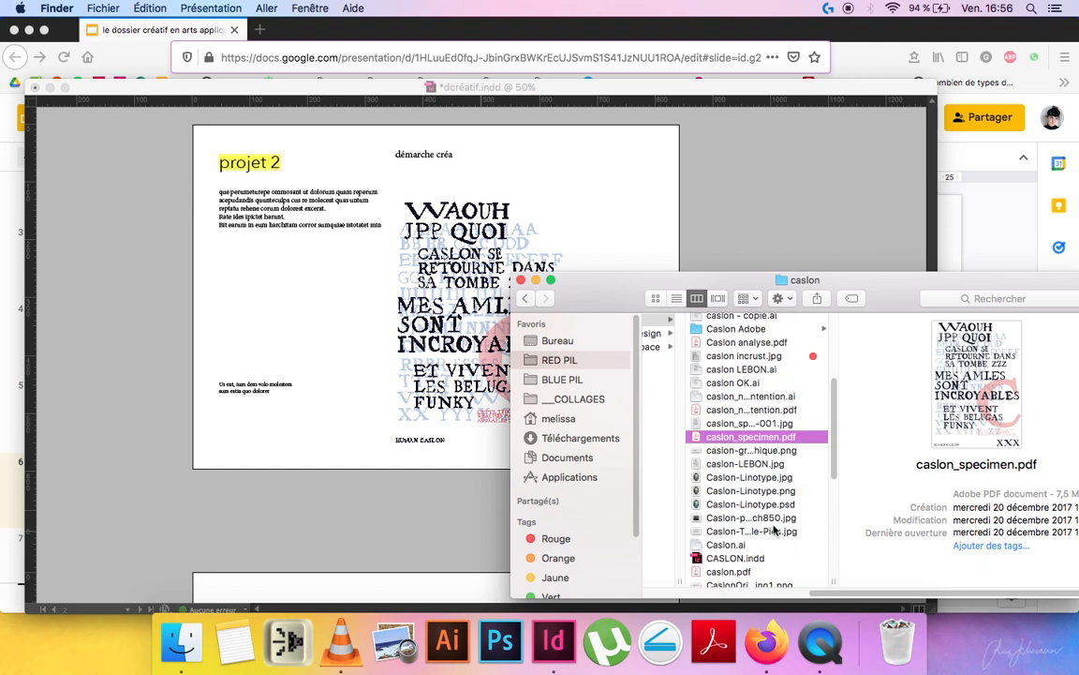
{"action": "scroll", "coordinate": [774, 531], "scroll_direction": "down", "scroll_amount": 4}
{"action": "scroll", "coordinate": [770, 562], "scroll_direction": "down", "scroll_amount": 4}
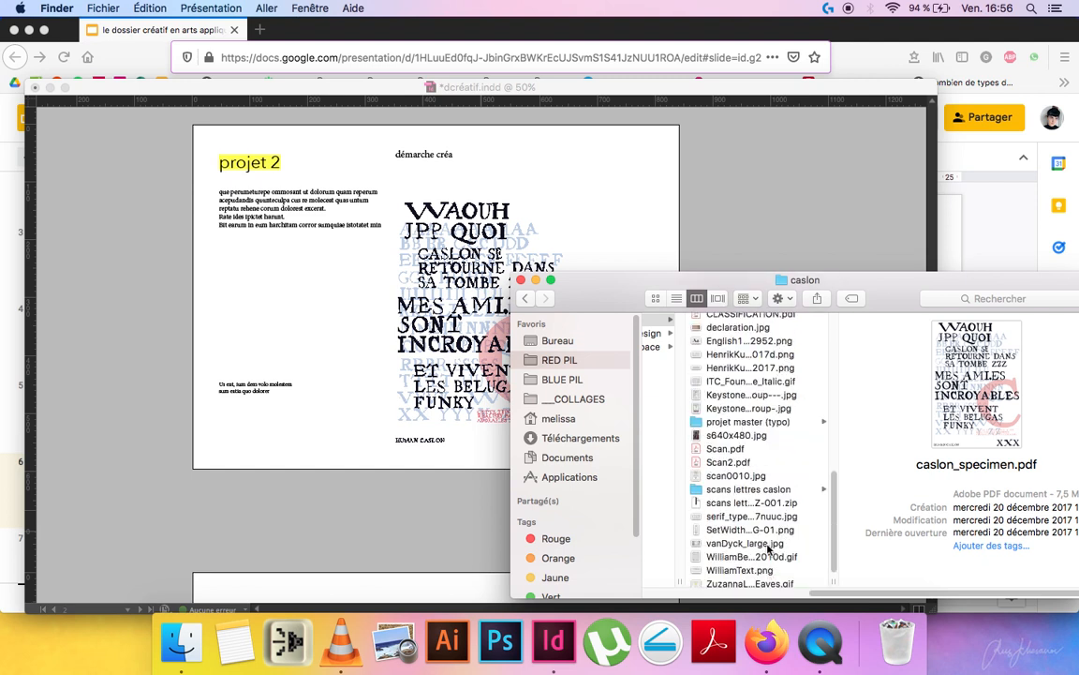
{"action": "left_click", "coordinate": [772, 490]}
Preview the scanned letter files from Scan6.pdf up to Scan3.pdf, and select Scan2.pdf.
{"action": "left_click", "coordinate": [880, 384]}
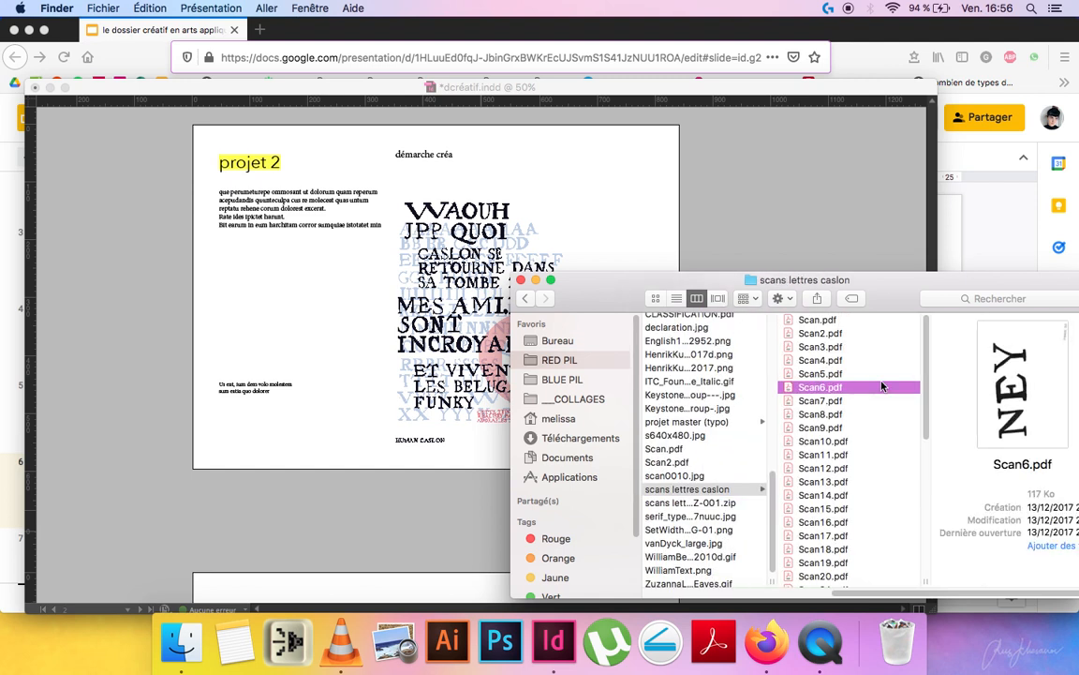
{"action": "key", "text": "space"}
{"action": "key", "text": "Up"}
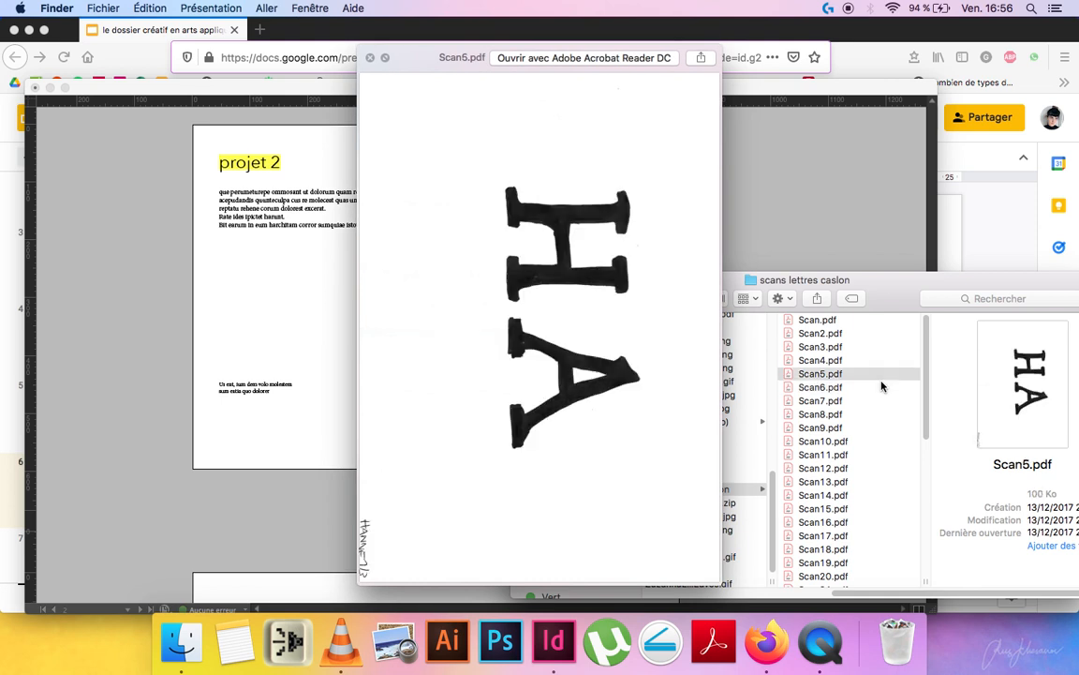
{"action": "key", "text": "Up"}
{"action": "key", "text": "Up"}
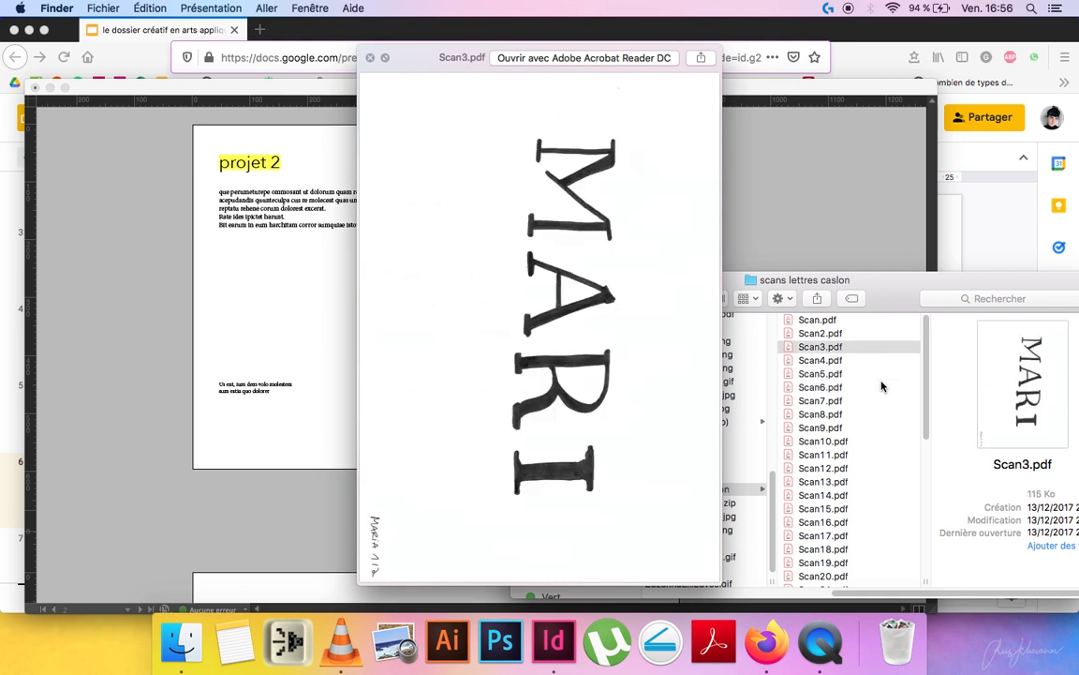
{"action": "key", "text": "space"}
{"action": "left_click", "coordinate": [840, 334]}
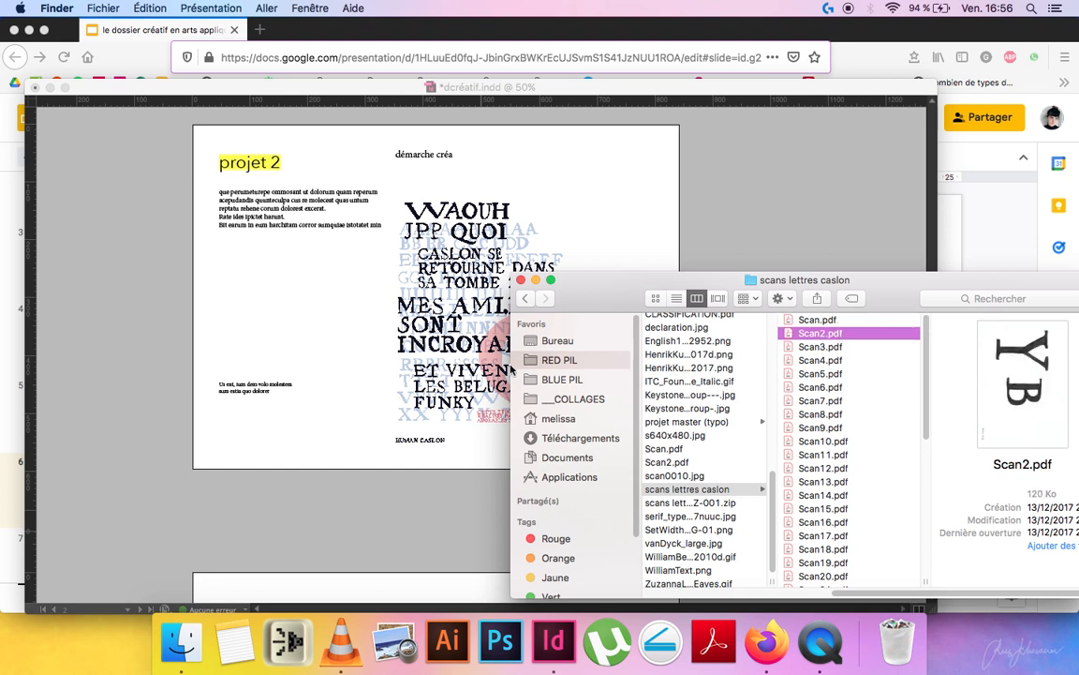
Move the Finder window clear of the page and place Scan2.pdf in the upper small image frame of page 2's fifth column.
{"action": "left_click_drag", "start_coordinate": [869, 298], "coordinate": [986, 294]}
{"action": "left_click", "coordinate": [600, 290]}
{"action": "left_click", "coordinate": [602, 288]}
{"action": "key", "text": "w"}
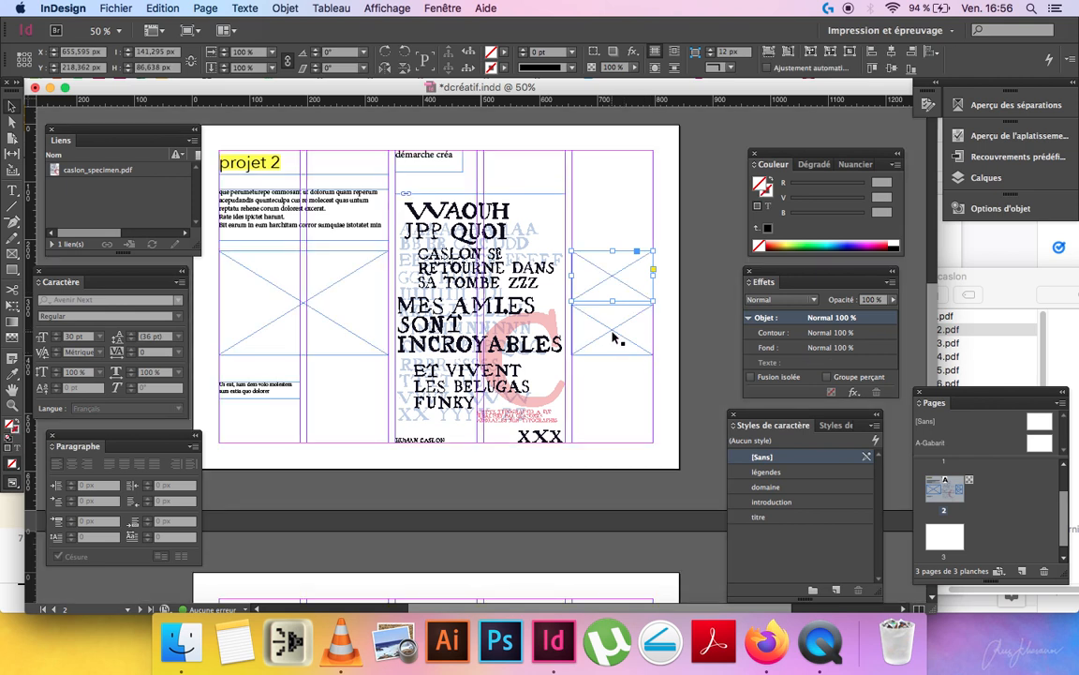
{"action": "key", "text": "w"}
{"action": "left_click", "coordinate": [625, 345]}
{"action": "key", "text": "w"}
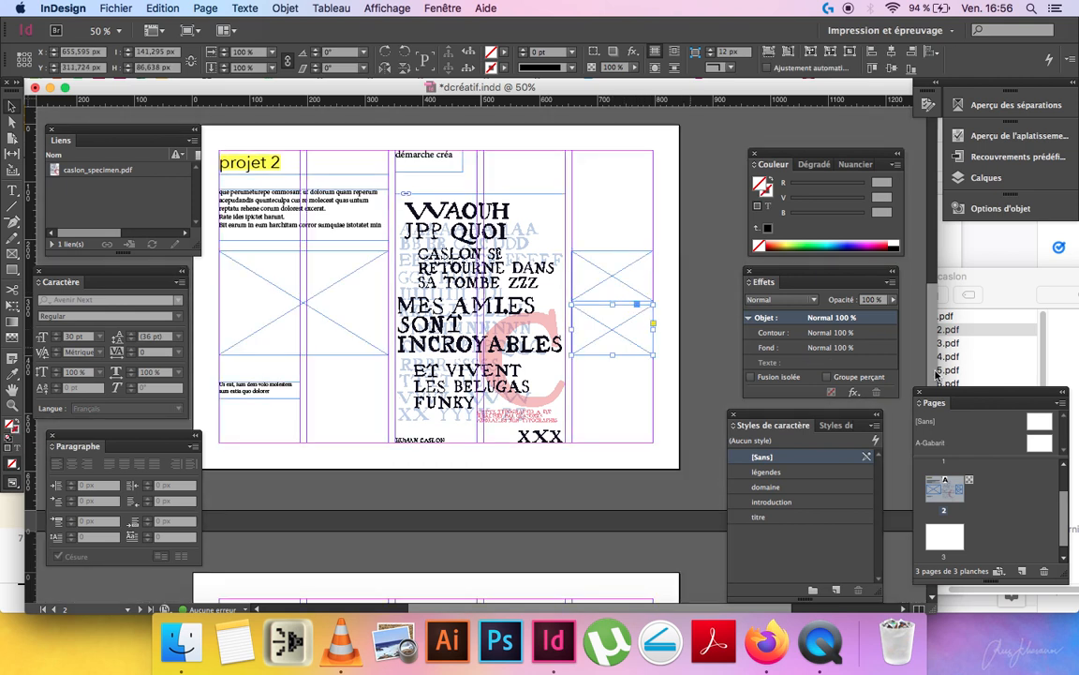
{"action": "left_click", "coordinate": [580, 272]}
{"action": "left_click", "coordinate": [988, 337]}
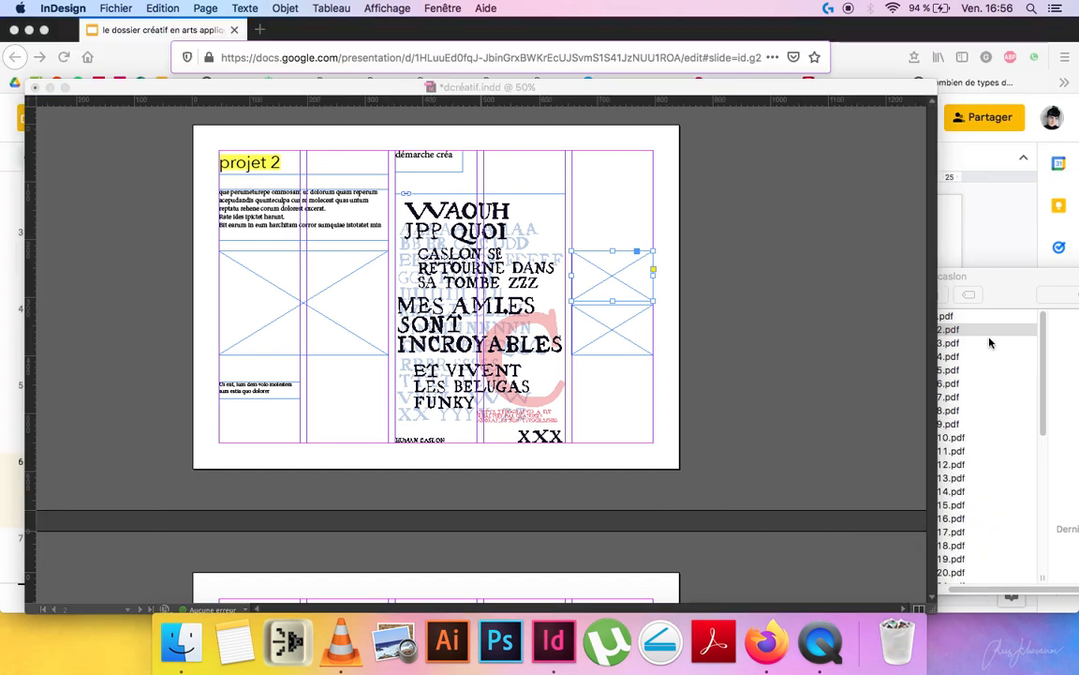
{"action": "left_click_drag", "start_coordinate": [928, 328], "coordinate": [605, 269]}
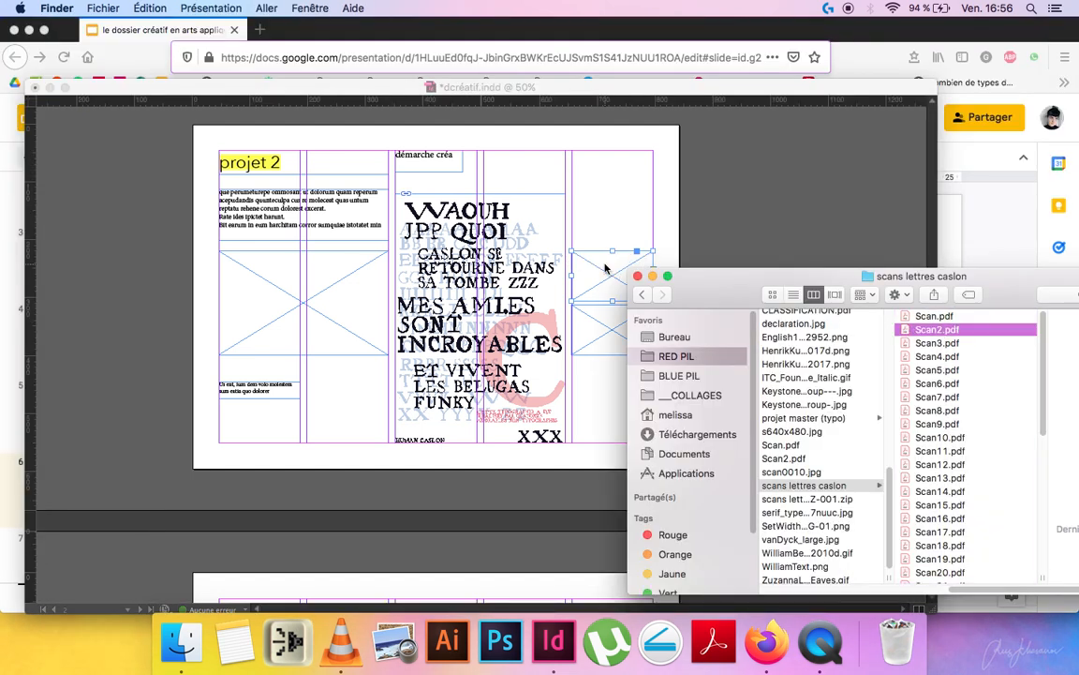
{"action": "left_click", "coordinate": [605, 268]}
{"action": "left_click", "coordinate": [614, 276]}
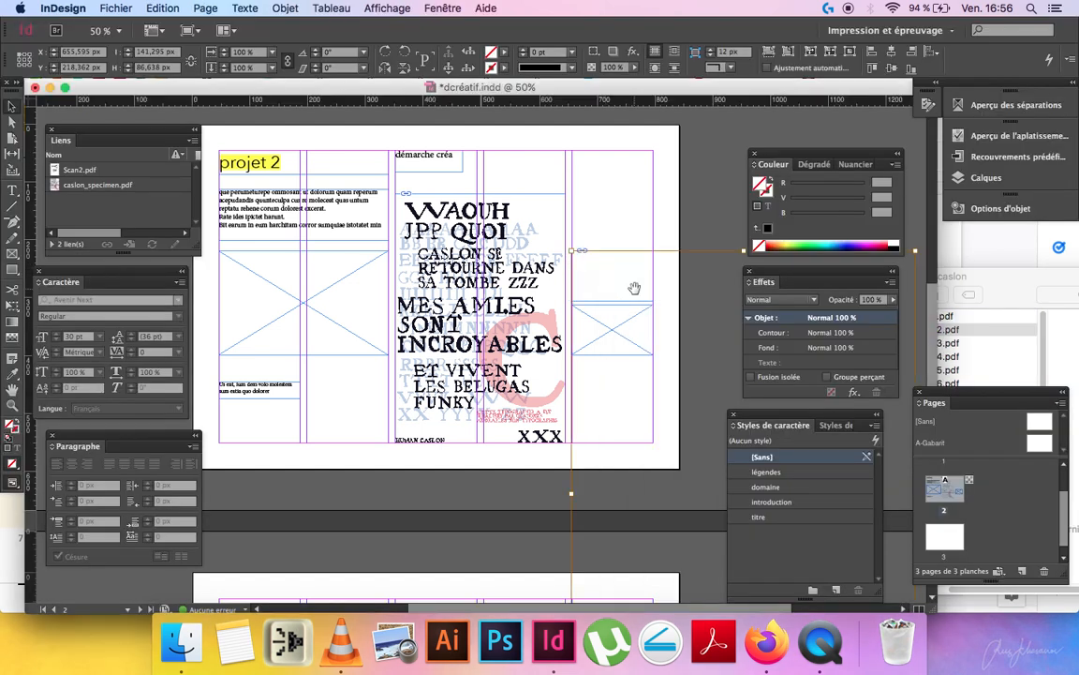
Rotate the Scan2 picture 90° and scale it down proportionally so the letters YB sit upright inside their frame.
{"action": "left_click_drag", "start_coordinate": [611, 273], "coordinate": [583, 236]}
{"action": "left_click_drag", "start_coordinate": [504, 178], "coordinate": [611, 273]}
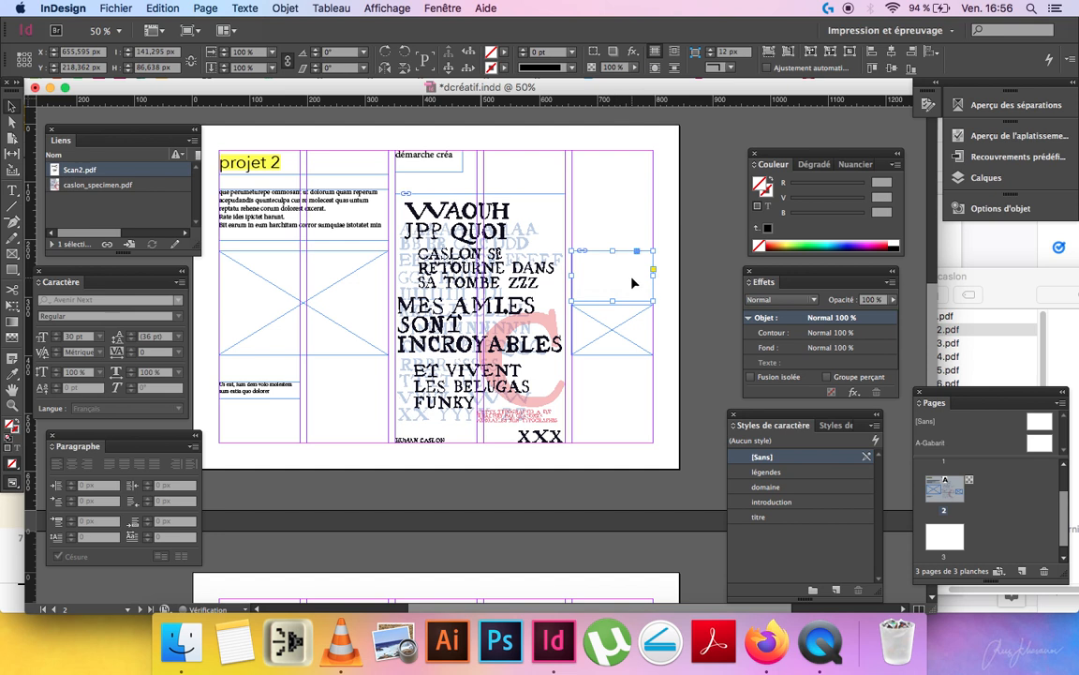
{"action": "double_click", "coordinate": [631, 280]}
{"action": "left_click_drag", "start_coordinate": [627, 292], "coordinate": [635, 235]}
{"action": "left_click_drag", "start_coordinate": [709, 208], "coordinate": [514, 249]}
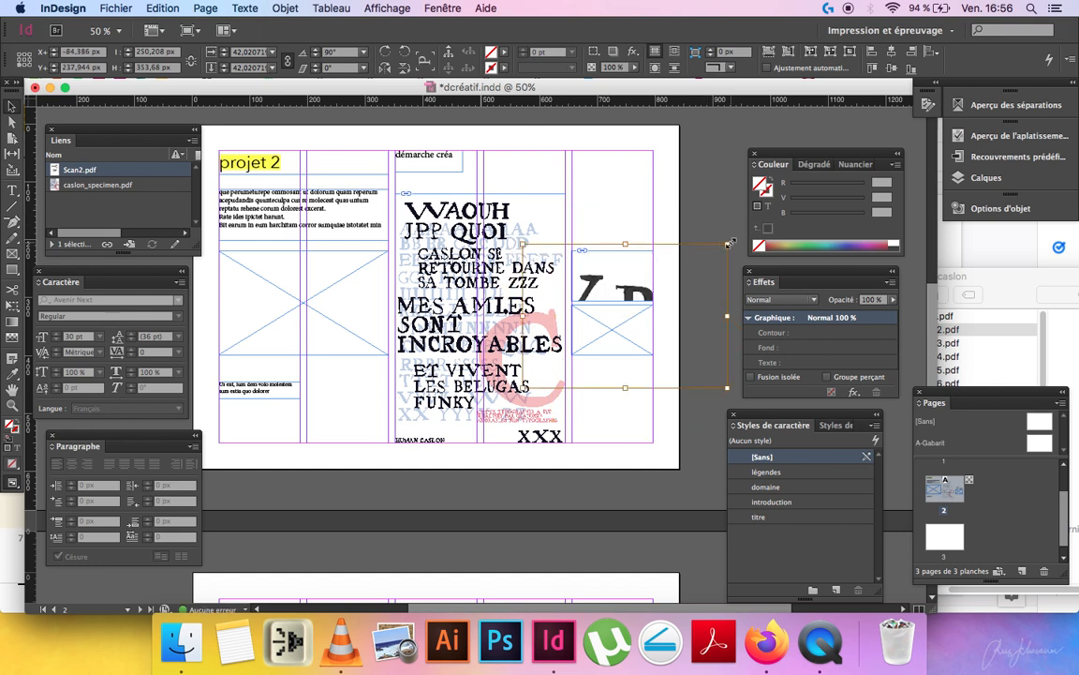
{"action": "left_click_drag", "start_coordinate": [729, 243], "coordinate": [683, 274]}
{"action": "mouse_move", "coordinate": [632, 299]}
{"action": "left_mouse_down"}
{"action": "mouse_move", "coordinate": [635, 278]}
{"action": "mouse_move", "coordinate": [637, 287]}
{"action": "left_mouse_up"}
{"action": "left_click", "coordinate": [605, 175]}
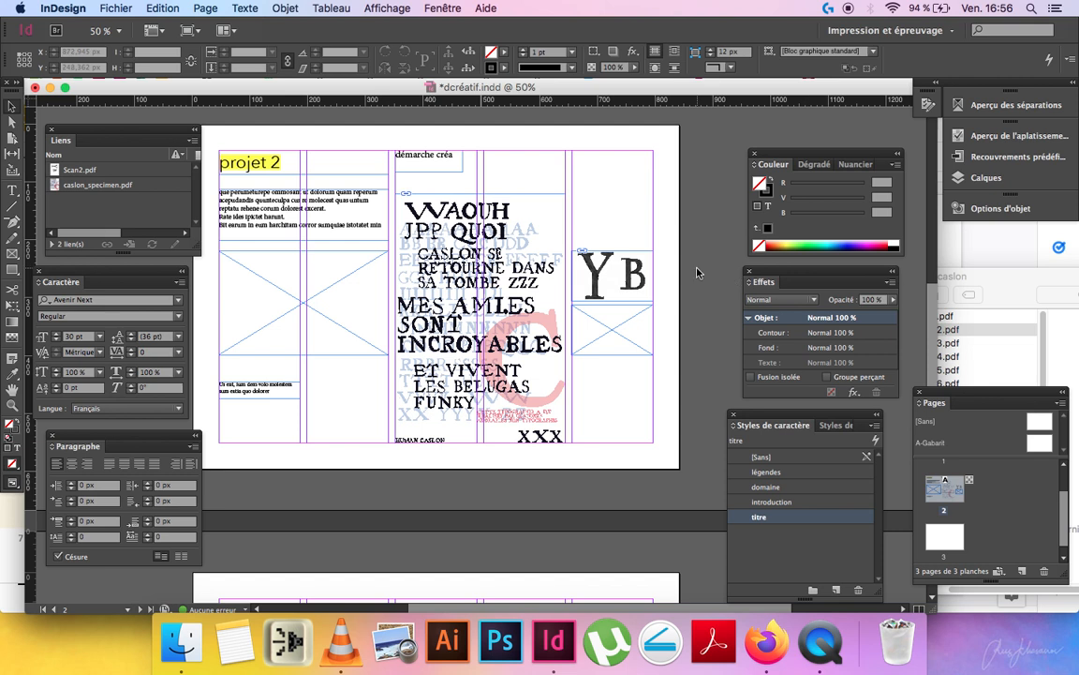
Delete the empty small frame below the YB picture and put a copy of the YB frame in its place.
{"action": "left_click", "coordinate": [1019, 367]}
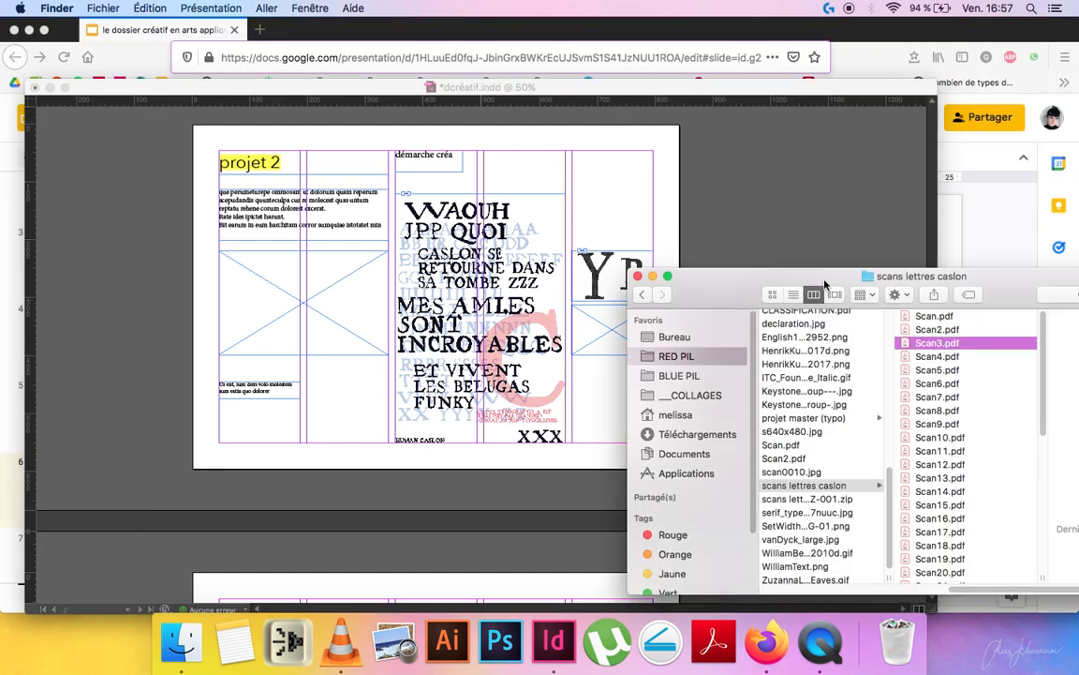
{"action": "left_click", "coordinate": [709, 253]}
{"action": "left_click", "coordinate": [637, 321]}
{"action": "key", "text": "BackSpace"}
{"action": "left_click", "coordinate": [638, 296]}
{"action": "left_click_drag", "start_coordinate": [603, 291], "coordinate": [610, 345]}
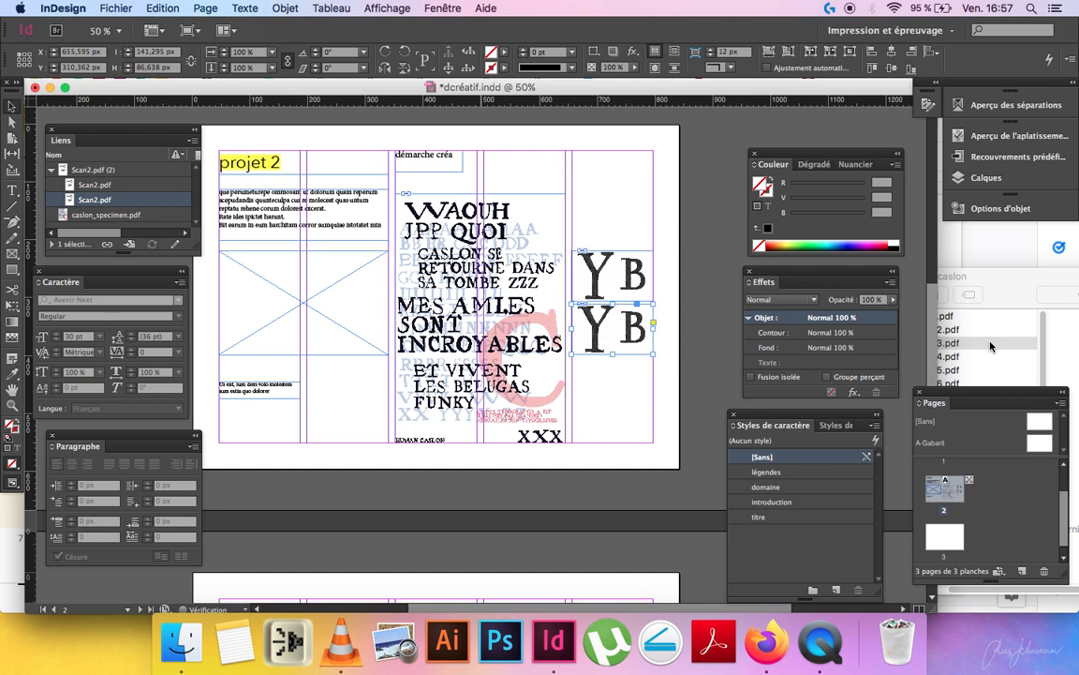
Replace the picture in the copied frame with Scan4.pdf, centre the letters ZDF inside it, and check the page in preview mode.
{"action": "left_click", "coordinate": [989, 343]}
{"action": "left_click", "coordinate": [953, 369]}
{"action": "left_click_drag", "start_coordinate": [937, 359], "coordinate": [587, 333]}
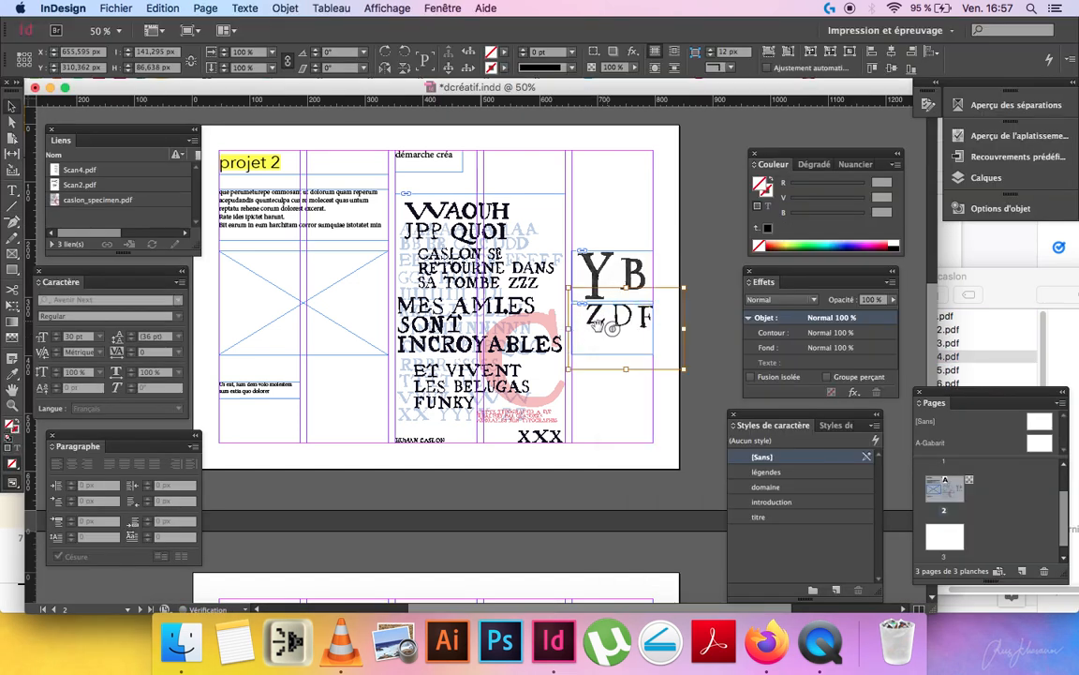
{"action": "left_click_drag", "start_coordinate": [614, 329], "coordinate": [639, 323]}
{"action": "left_click", "coordinate": [681, 283]}
{"action": "key", "text": "w"}
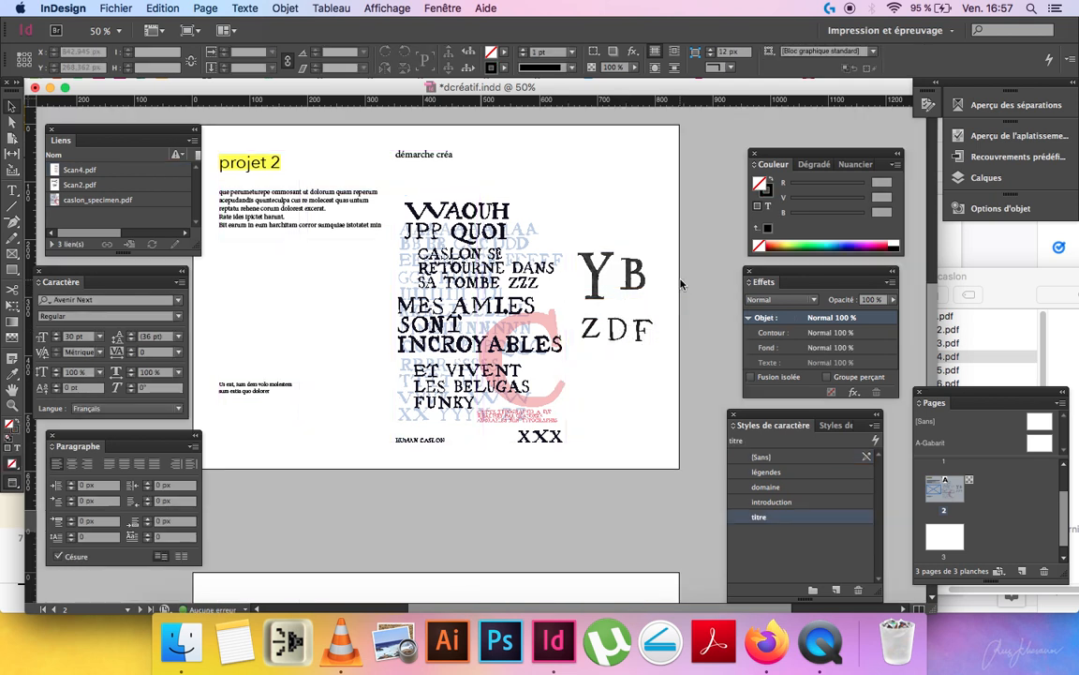
{"action": "key", "text": "w"}
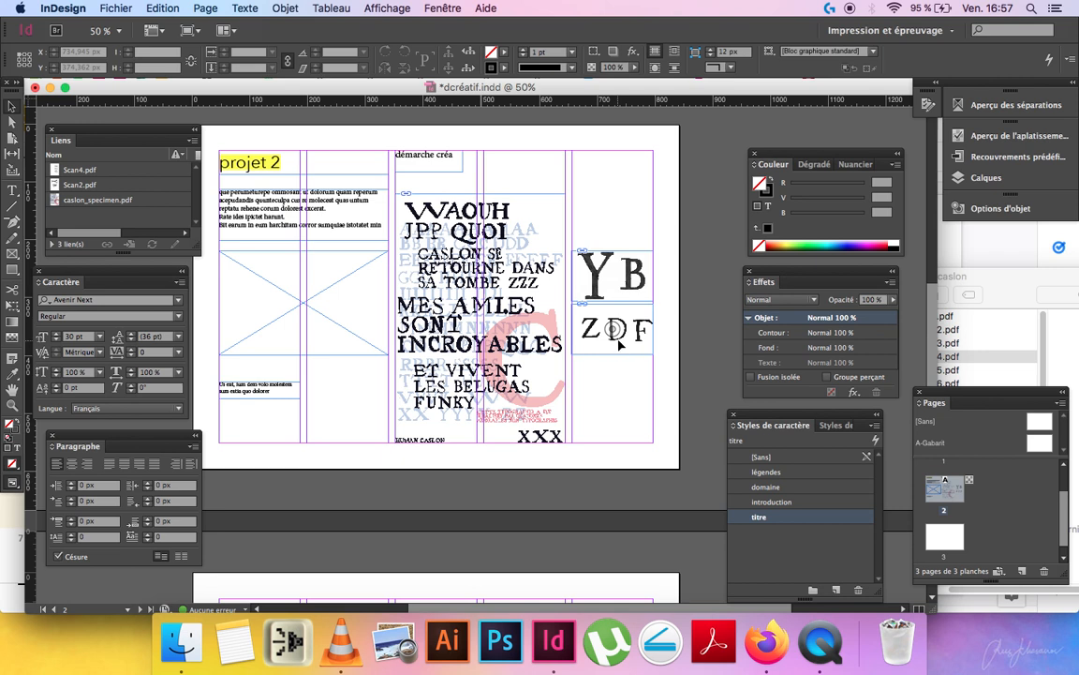
Try to duplicate the ZDF picture itself just below its frame, and undo the copy.
{"action": "left_click", "coordinate": [609, 330]}
{"action": "left_click_drag", "start_coordinate": [609, 329], "coordinate": [609, 382]}
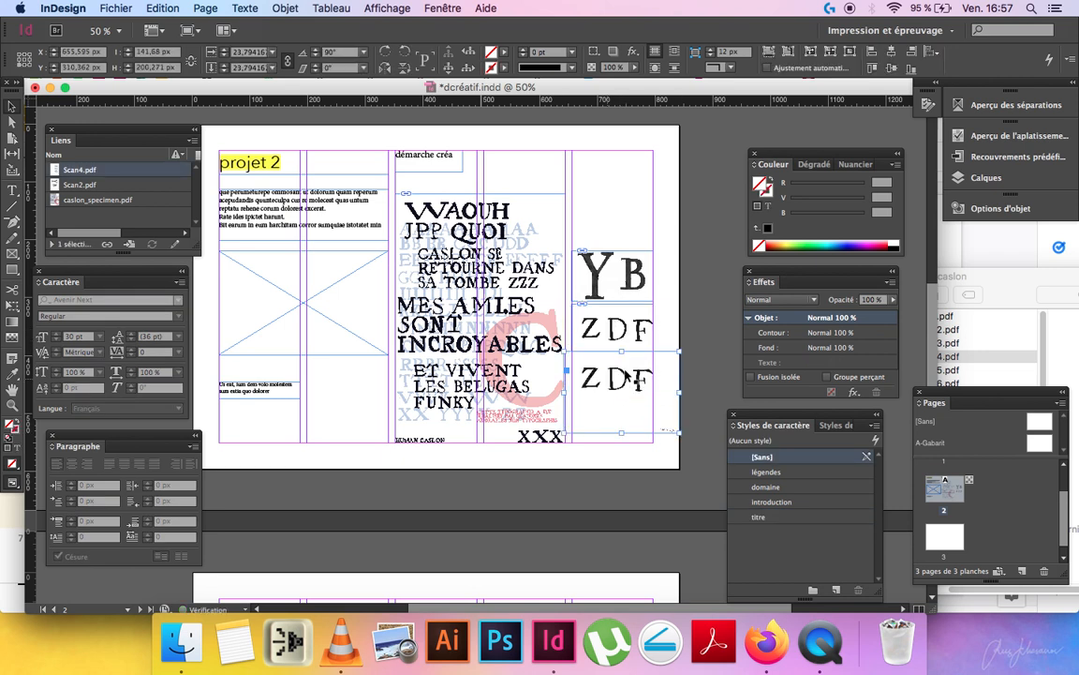
{"action": "key", "text": "super+z"}
{"action": "left_click", "coordinate": [655, 401]}
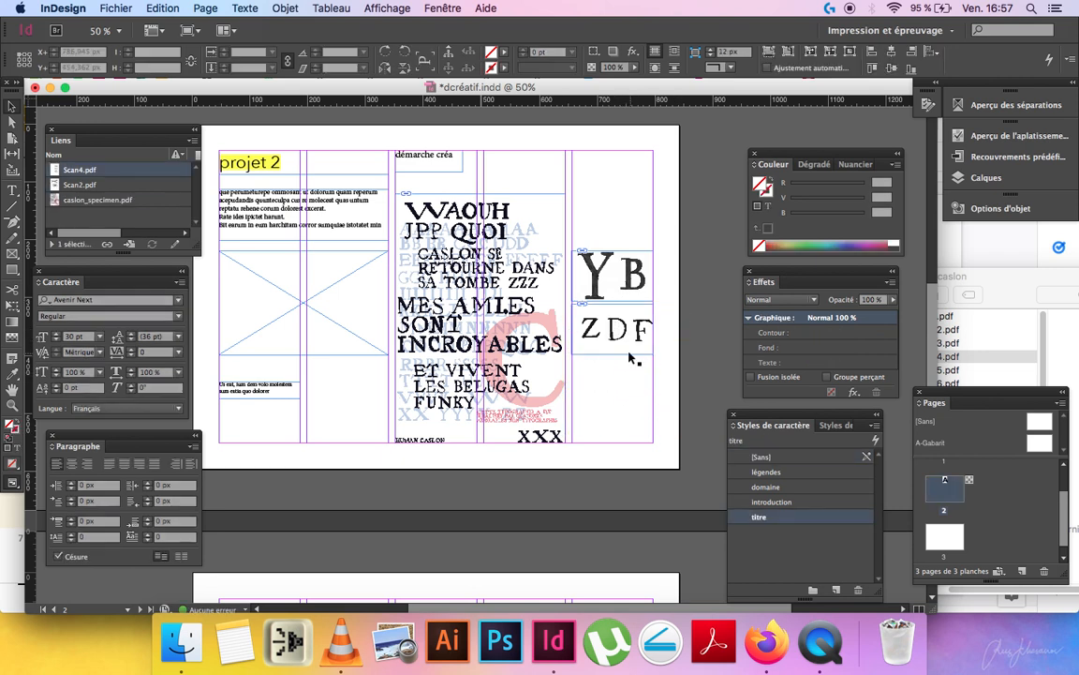
Duplicate the ZDF frame directly below itself and replace the copy's picture with Scan6.pdf.
{"action": "left_click", "coordinate": [603, 348]}
{"action": "left_click_drag", "start_coordinate": [602, 349], "coordinate": [605, 407]}
{"action": "left_click", "coordinate": [948, 385]}
{"action": "left_click_drag", "start_coordinate": [859, 395], "coordinate": [626, 404]}
{"action": "left_click", "coordinate": [612, 383]}
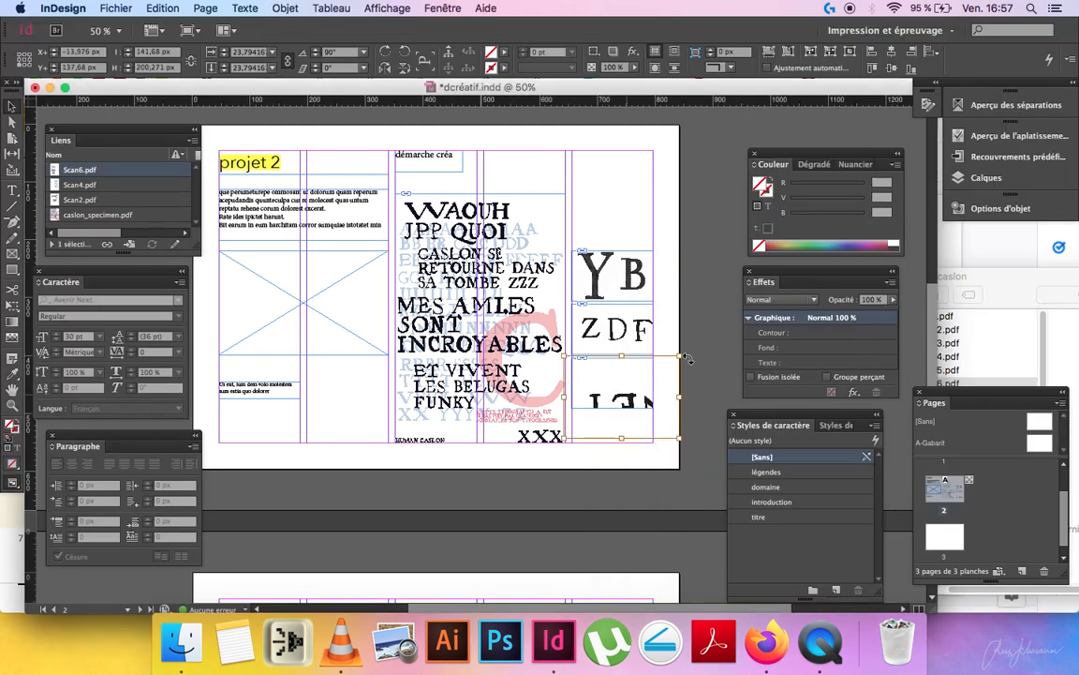
Rotate the Scan6 picture to -90°, scale it to about 20% so NEY fits its frame, and save the document in preview mode.
{"action": "left_click_drag", "start_coordinate": [686, 358], "coordinate": [533, 426]}
{"action": "left_click_drag", "start_coordinate": [681, 357], "coordinate": [640, 373]}
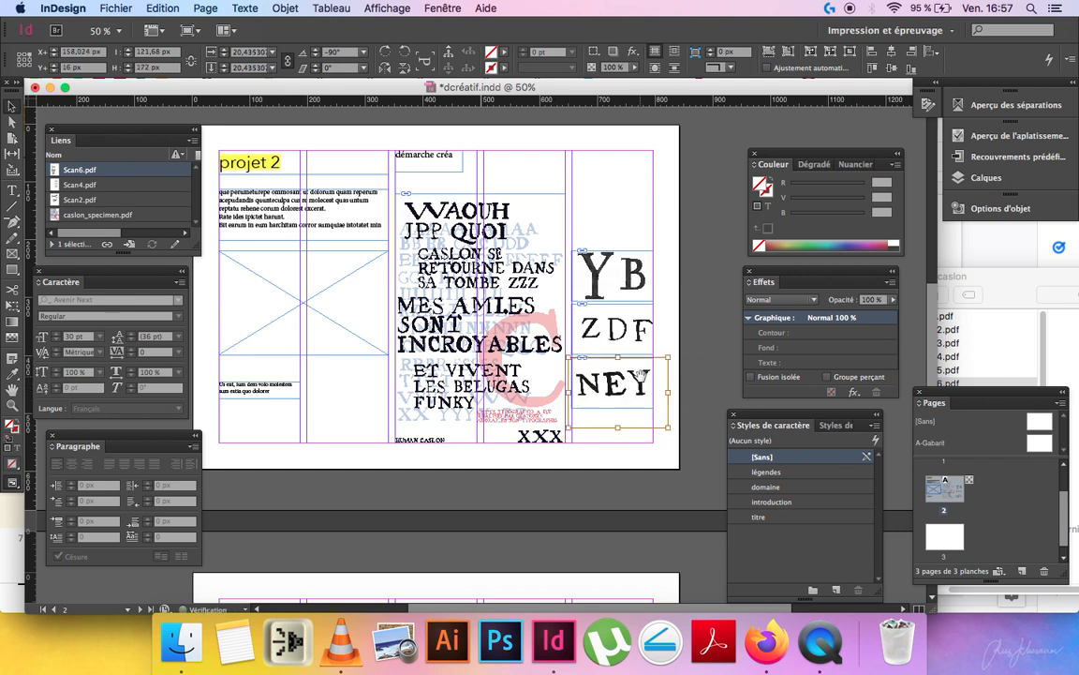
{"action": "left_click", "coordinate": [695, 383]}
{"action": "key", "text": "w"}
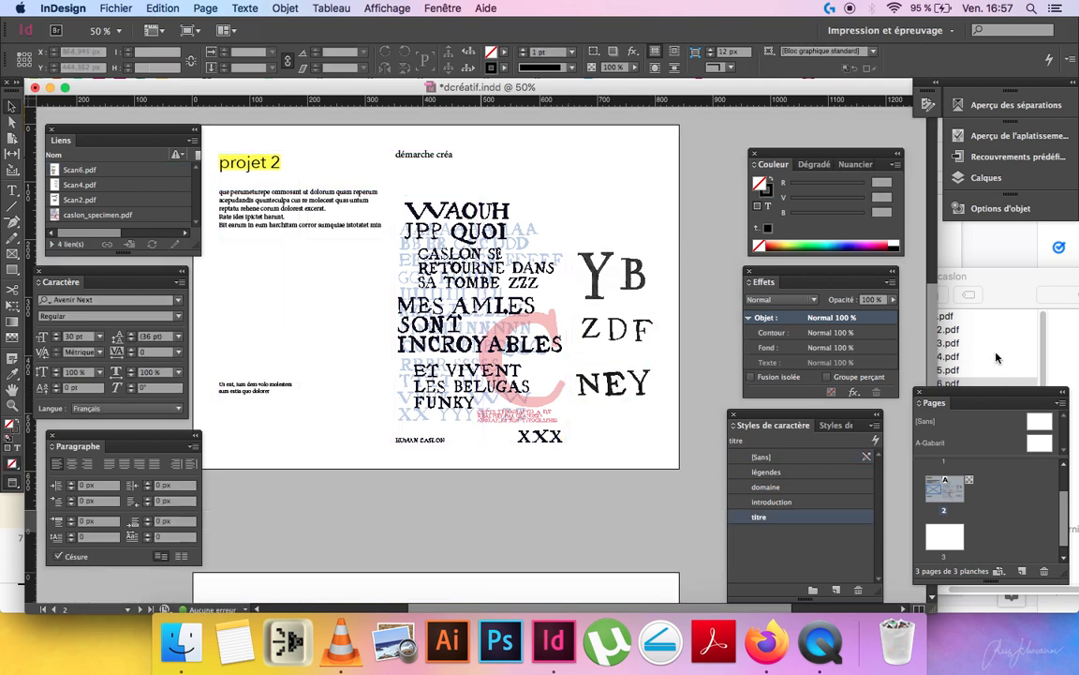
{"action": "key", "text": "super+s"}
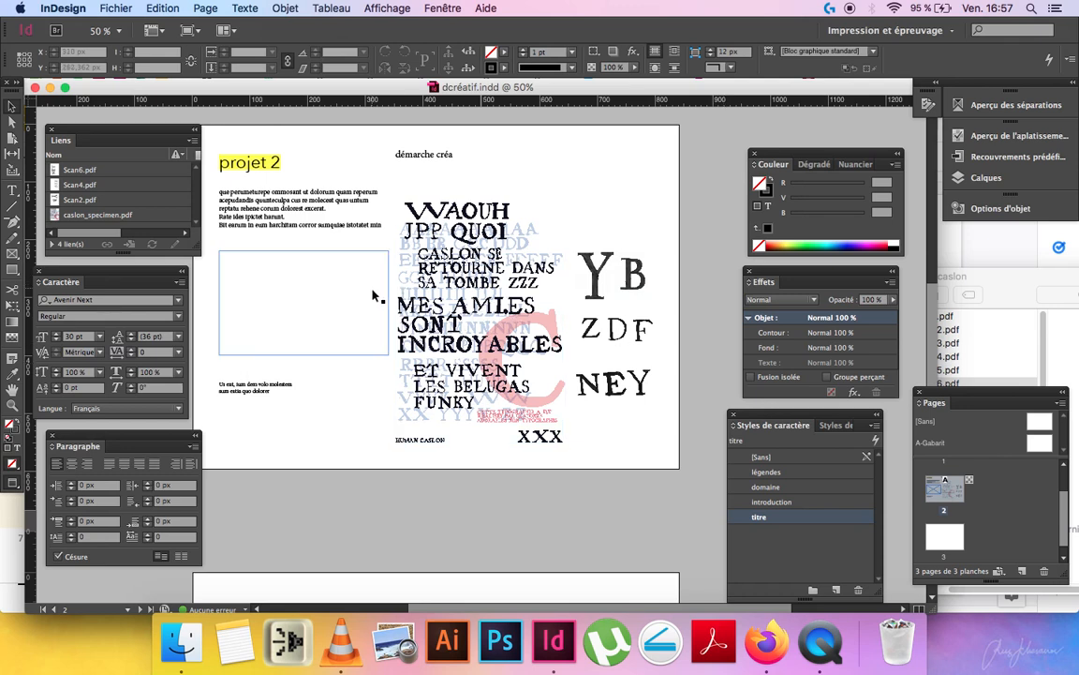
Browse the caslon folder in Finder, then select and preview Caslon-Two-Lines-Double-Pica.jpg.
{"action": "left_click", "coordinate": [946, 384]}
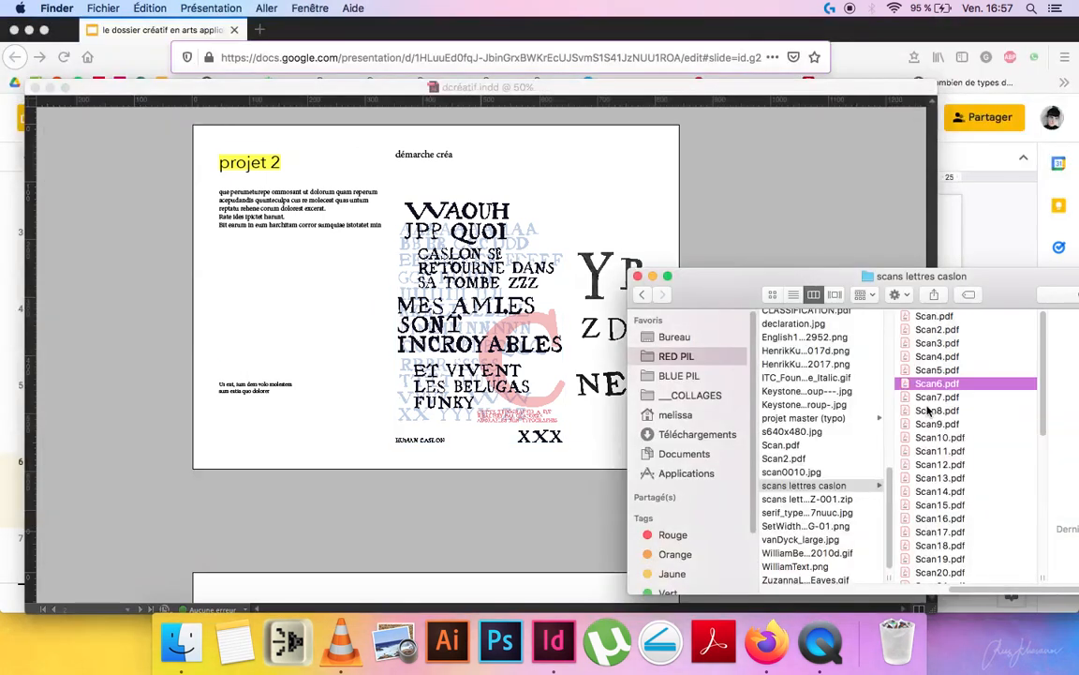
{"action": "left_click", "coordinate": [844, 431]}
{"action": "left_click", "coordinate": [823, 459]}
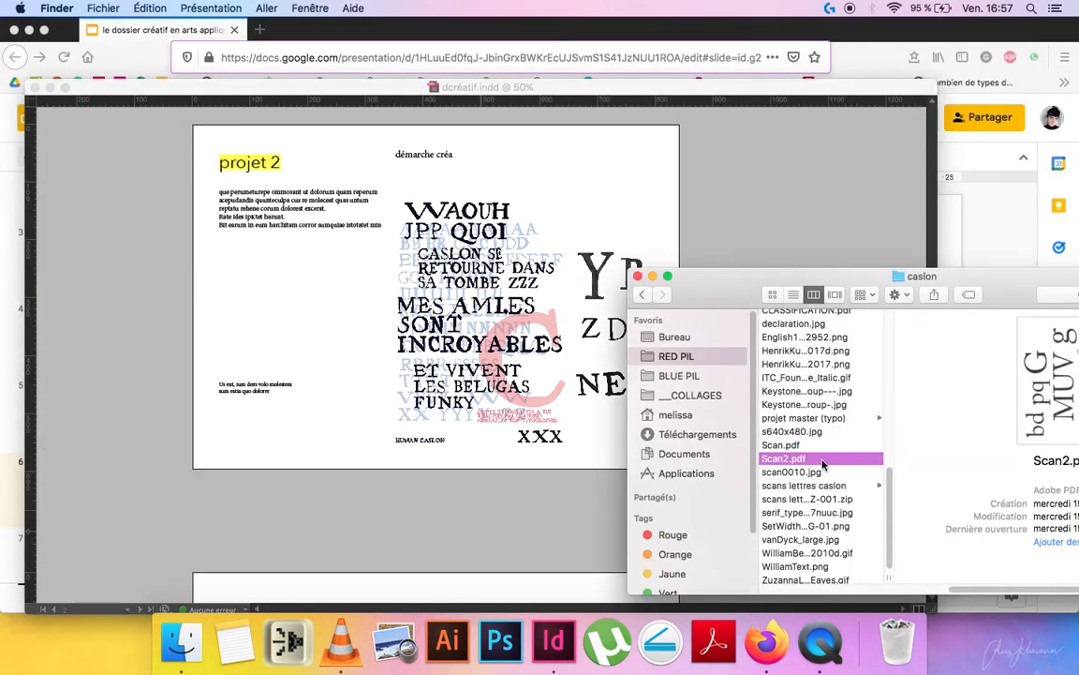
{"action": "scroll", "coordinate": [821, 448], "scroll_direction": "up", "scroll_amount": 5}
{"action": "left_click", "coordinate": [803, 354]}
{"action": "left_click", "coordinate": [811, 379]}
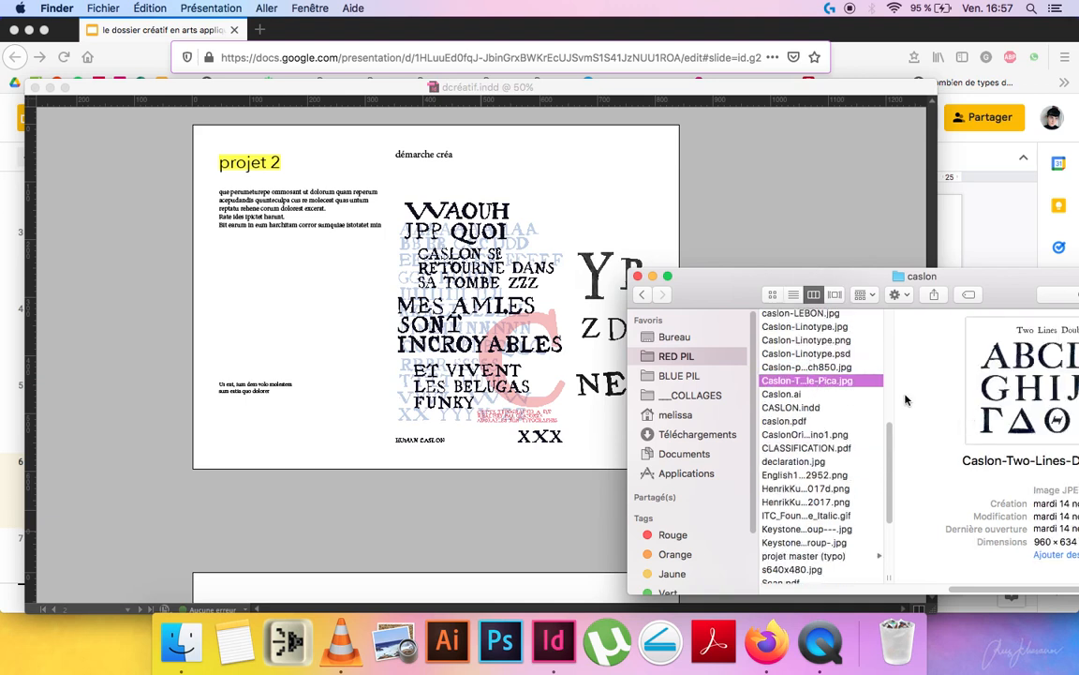
{"action": "key", "text": "space"}
{"action": "key", "text": "space"}
Bring Caslon-Two-Lines-Double-Pica.jpg from Finder into the InDesign picture frame below the projet 2 introduction text.
{"action": "key", "text": "super+Tab"}
{"action": "key", "text": "super+Tab"}
{"action": "left_click_drag", "start_coordinate": [824, 387], "coordinate": [281, 296]}
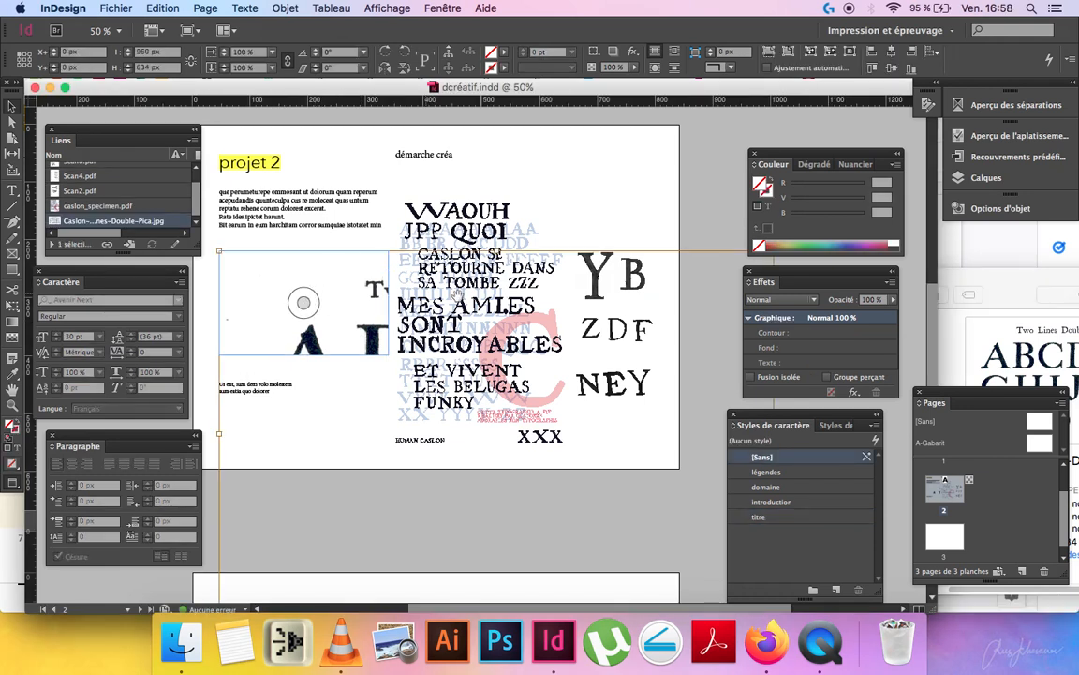
Scale the Two Lines Double Pica picture proportionally to about 31% and position it so the whole alphabet fits in its frame.
{"action": "left_click_drag", "start_coordinate": [219, 250], "coordinate": [250, 258]}
{"action": "left_click_drag", "start_coordinate": [548, 264], "coordinate": [357, 266]}
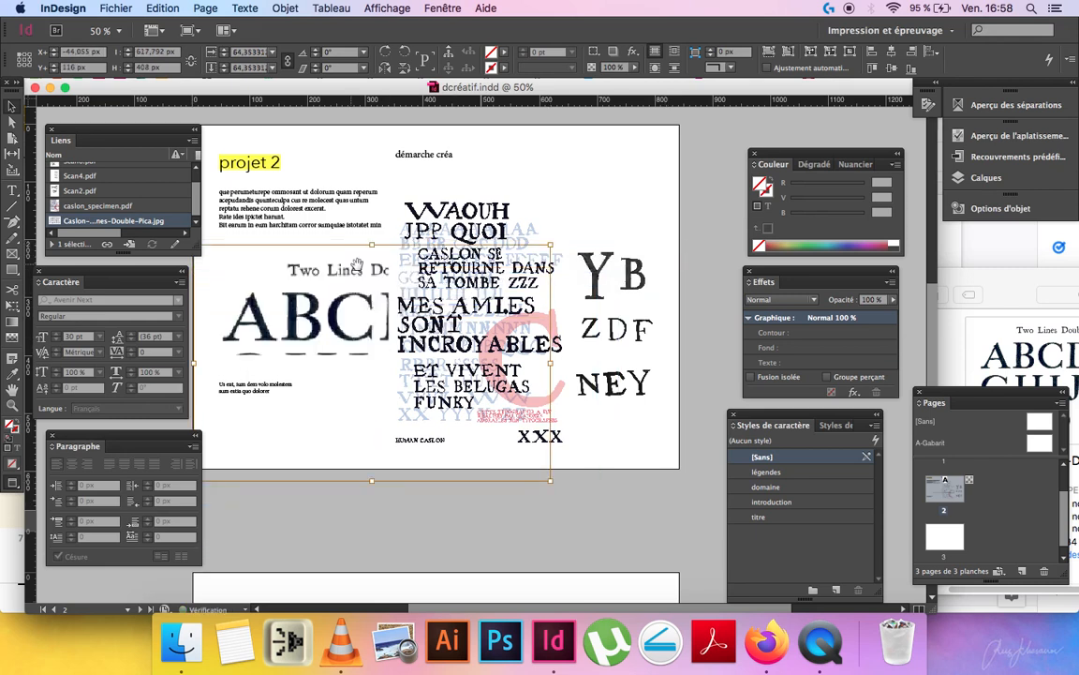
{"action": "left_click_drag", "start_coordinate": [550, 244], "coordinate": [452, 309]}
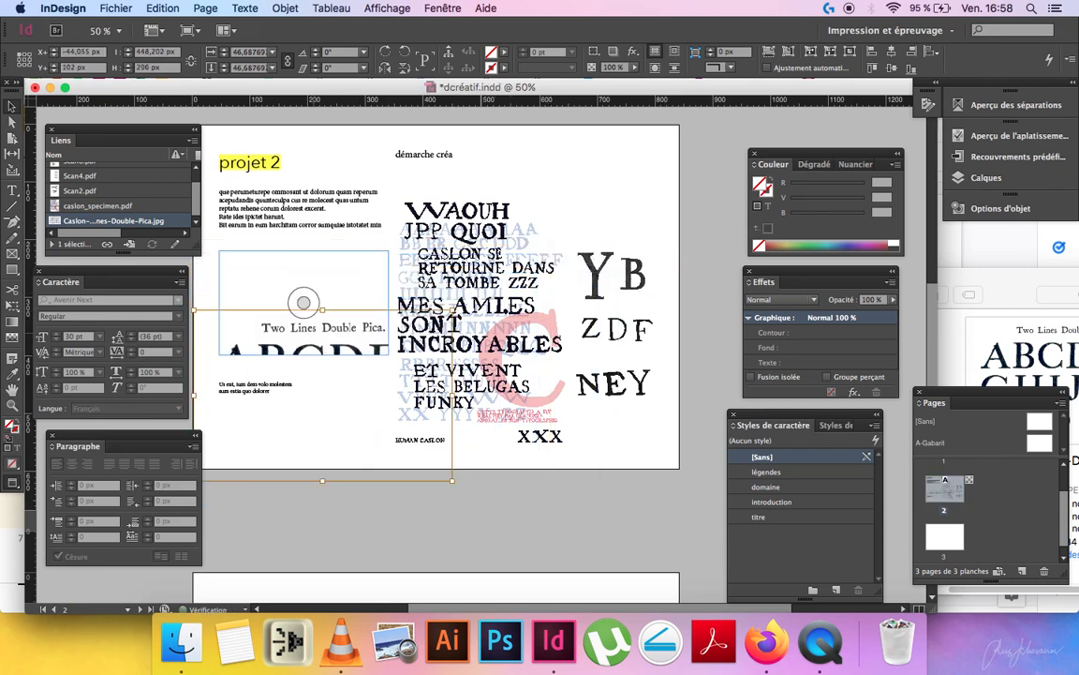
{"action": "left_click_drag", "start_coordinate": [303, 302], "coordinate": [308, 235]}
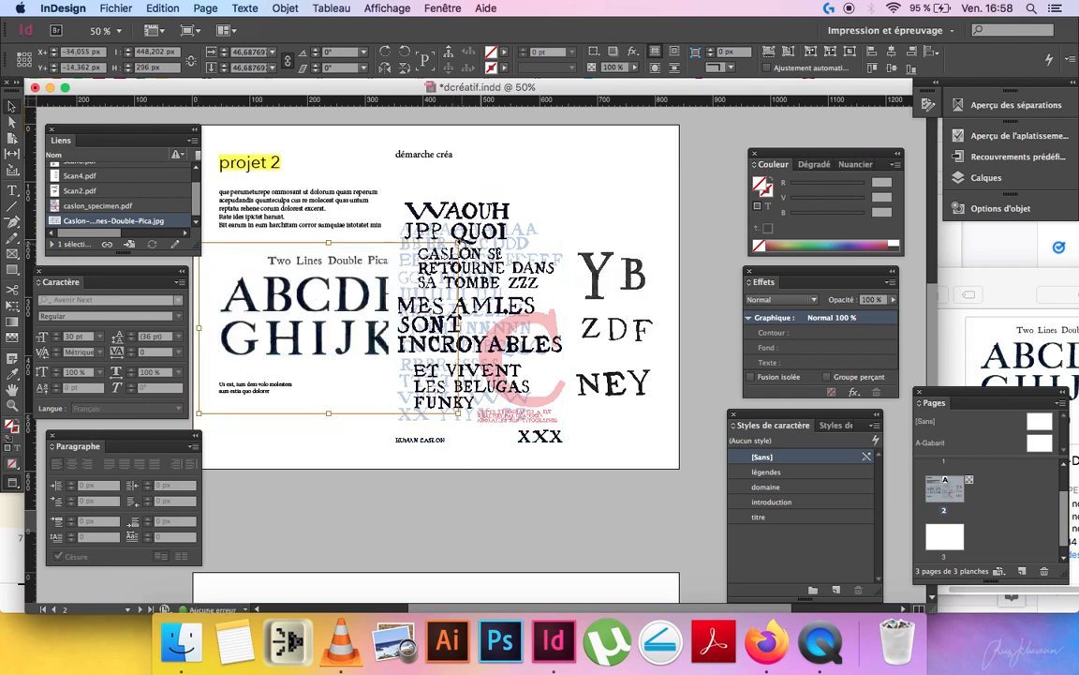
{"action": "left_click_drag", "start_coordinate": [458, 243], "coordinate": [386, 290]}
{"action": "left_click_drag", "start_coordinate": [315, 321], "coordinate": [330, 280]}
{"action": "left_click_drag", "start_coordinate": [401, 248], "coordinate": [384, 265]}
{"action": "left_click_drag", "start_coordinate": [351, 317], "coordinate": [350, 304]}
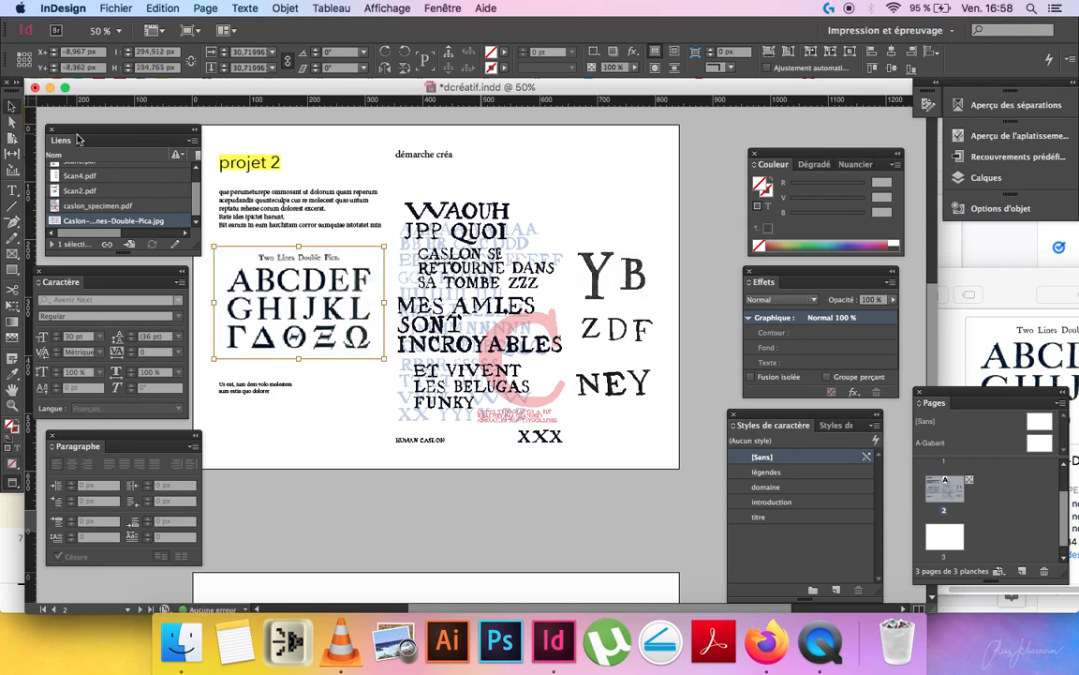
{"action": "left_click", "coordinate": [525, 398]}
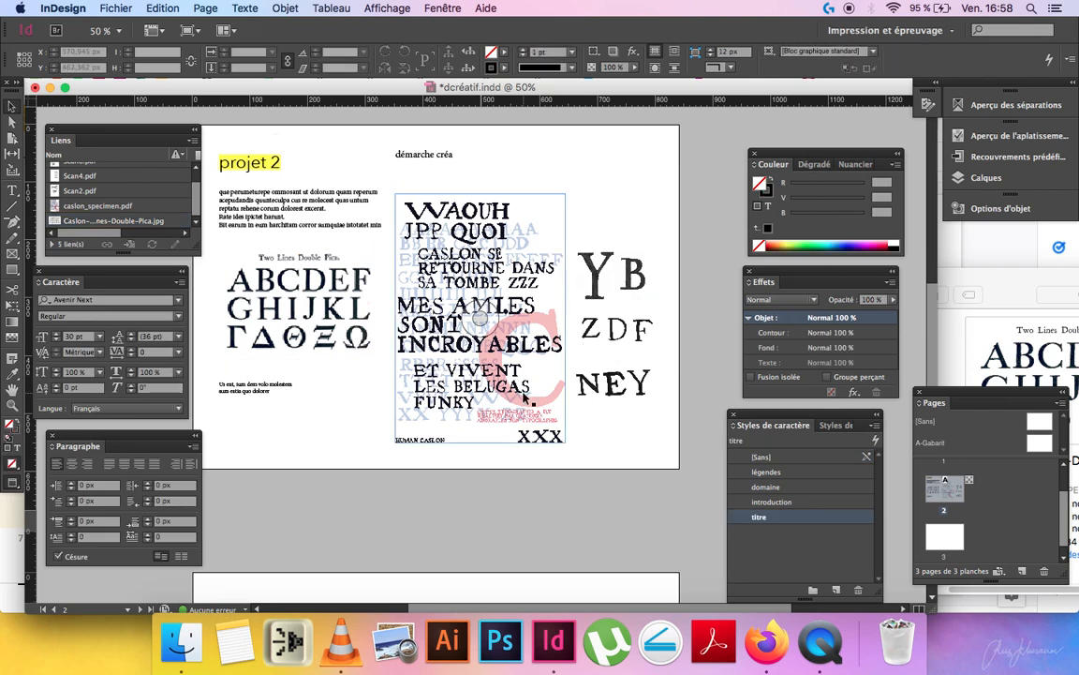
{"action": "left_click", "coordinate": [380, 312]}
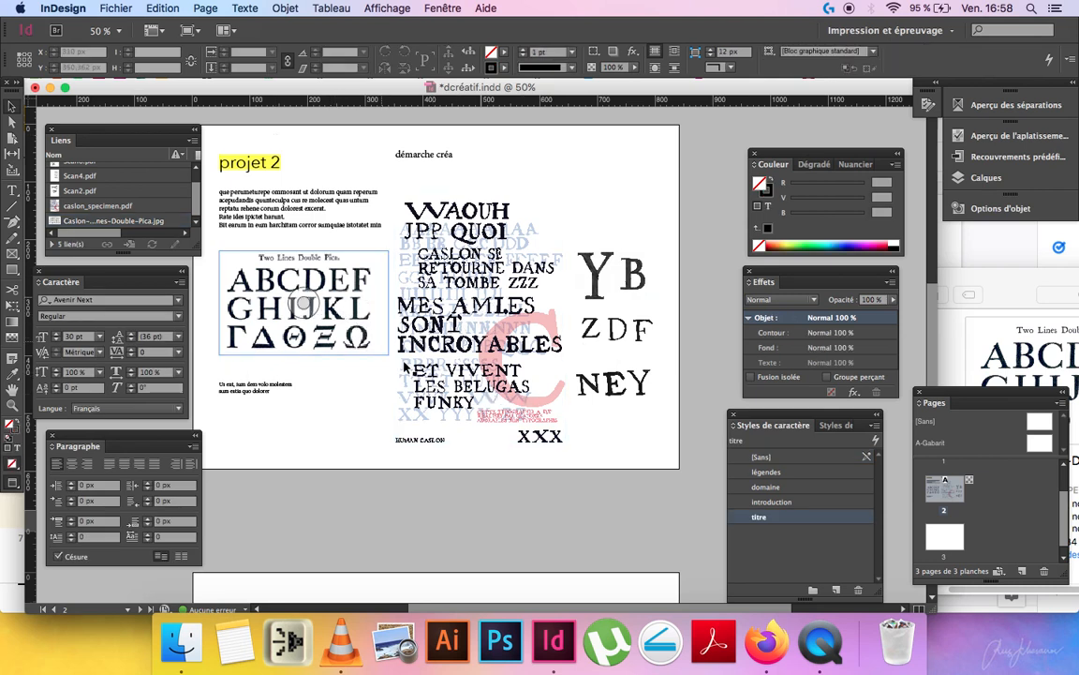
Set the display performance to high quality and check the projet 2 pictures at 75% zoom.
{"action": "left_click", "coordinate": [328, 167]}
{"action": "left_click", "coordinate": [430, 8]}
{"action": "mouse_move", "coordinate": [387, 7]}
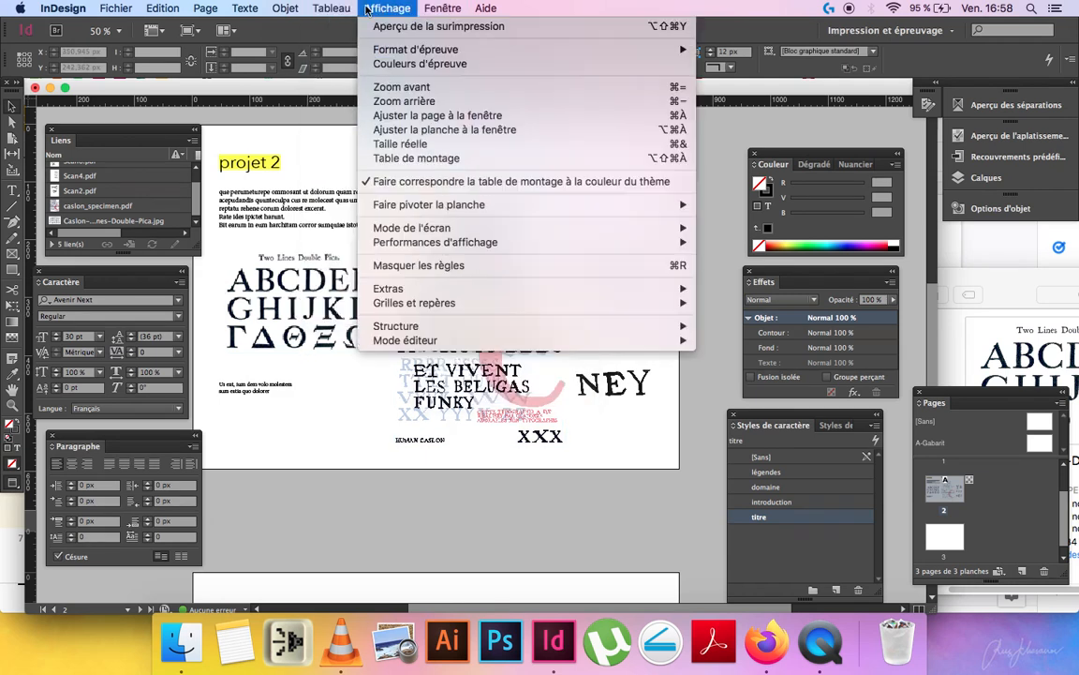
{"action": "mouse_move", "coordinate": [534, 242]}
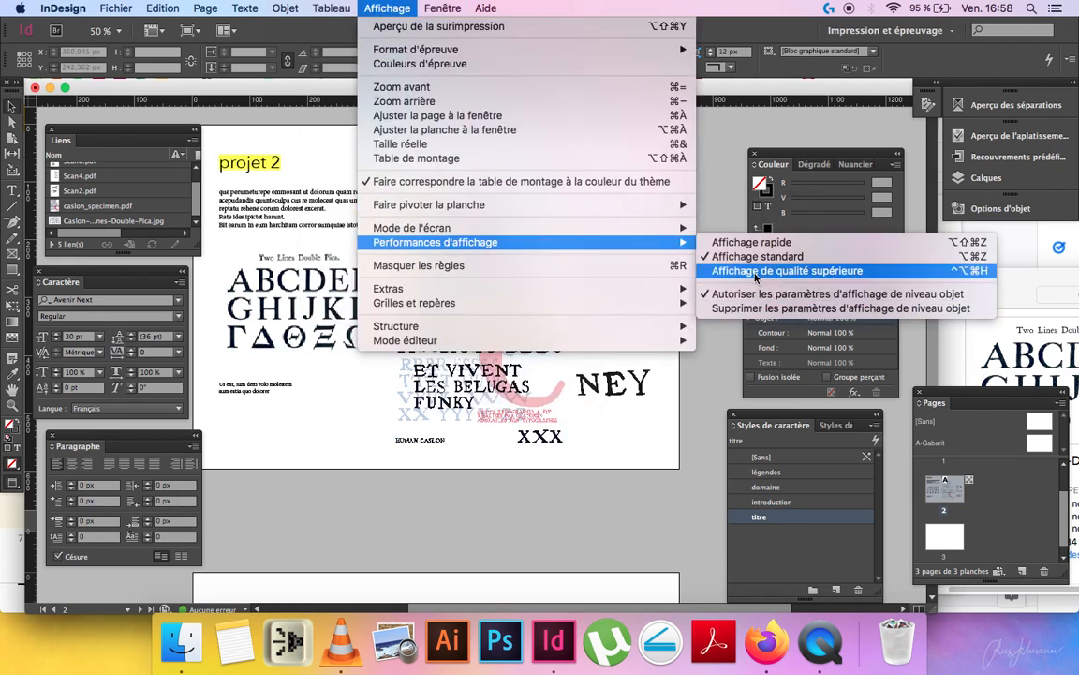
{"action": "left_click", "coordinate": [750, 270]}
{"action": "left_click", "coordinate": [363, 482]}
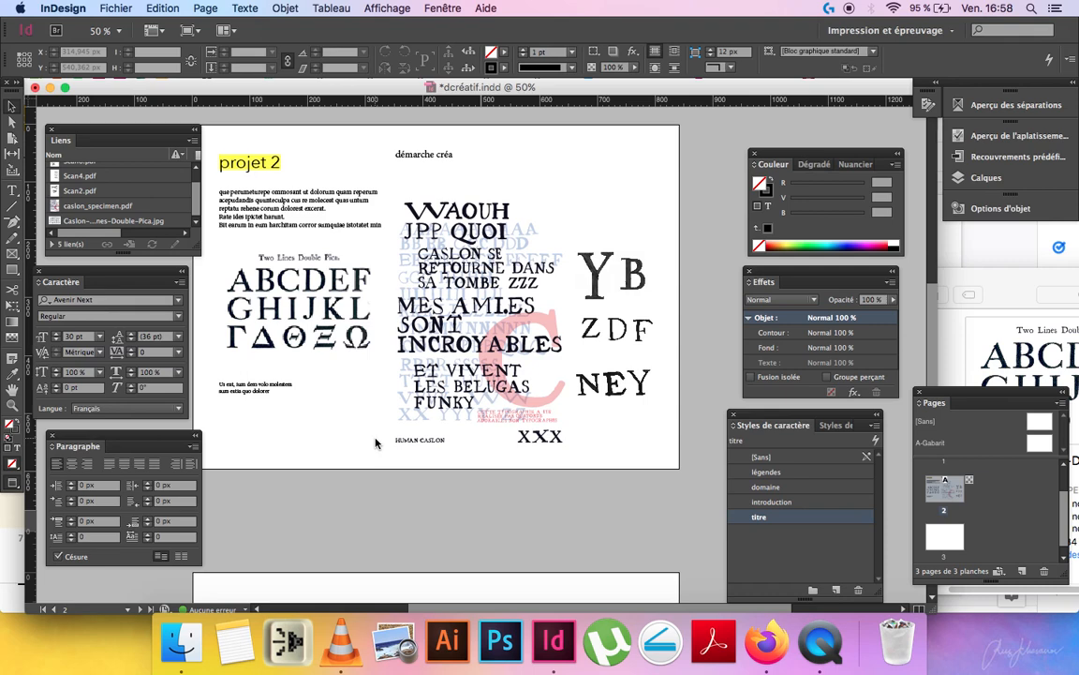
{"action": "key", "text": "super+equal"}
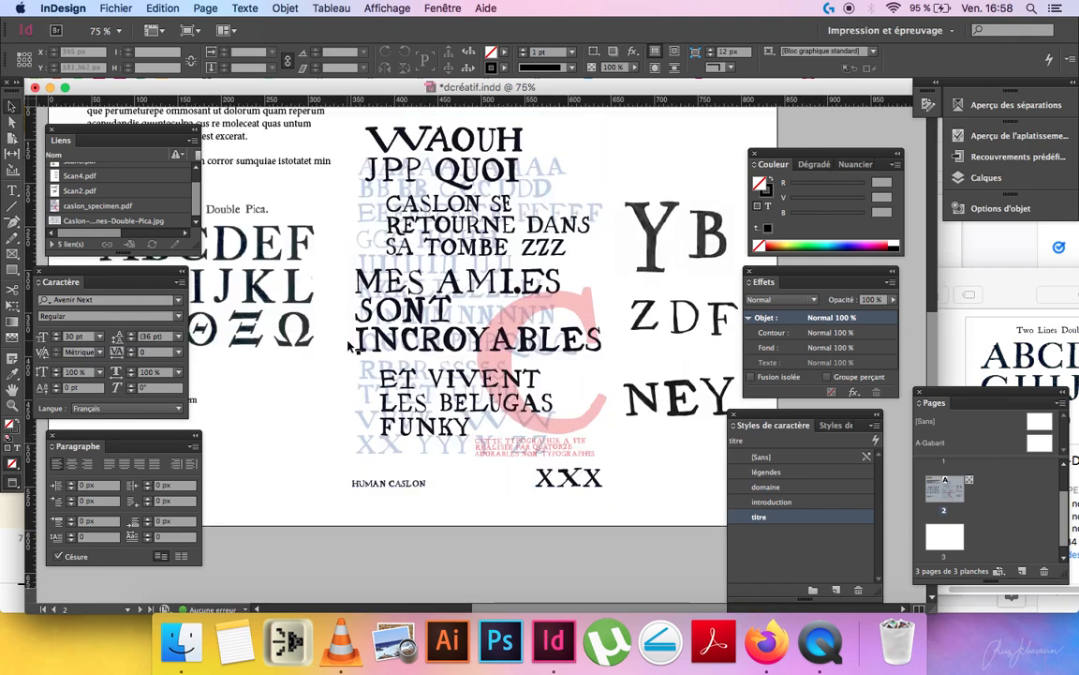
{"action": "key", "text": "super+minus"}
{"action": "key", "text": "super+equal"}
{"action": "left_click_drag", "start_coordinate": [289, 283], "coordinate": [452, 357]}
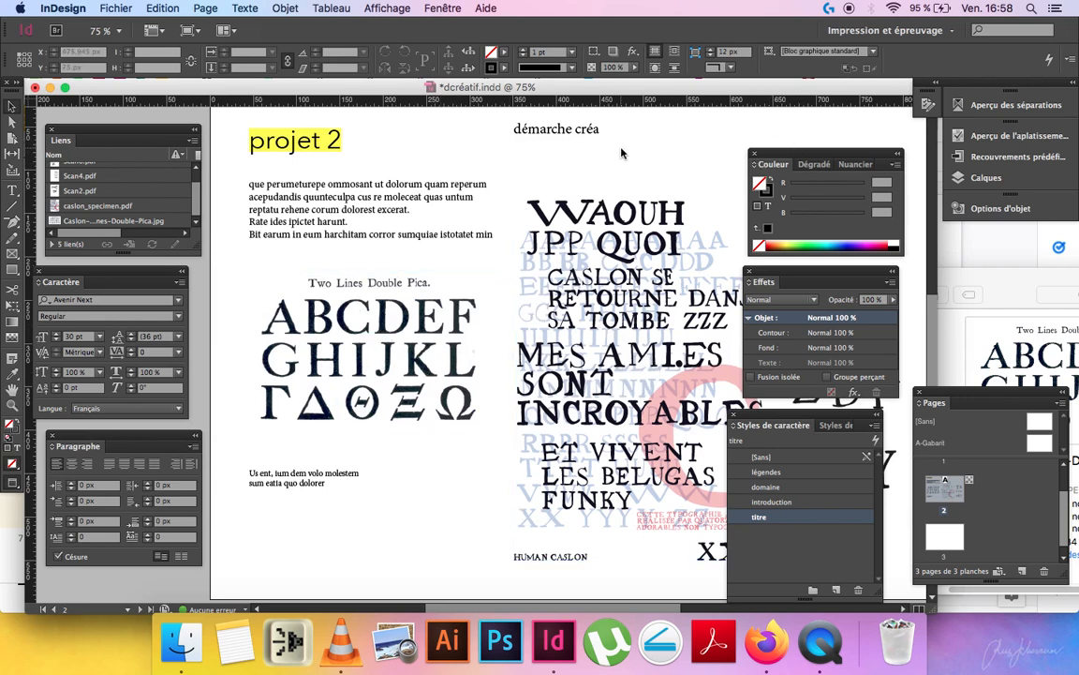
{"action": "key", "text": "super+minus"}
{"action": "left_click_drag", "start_coordinate": [488, 168], "coordinate": [455, 178]}
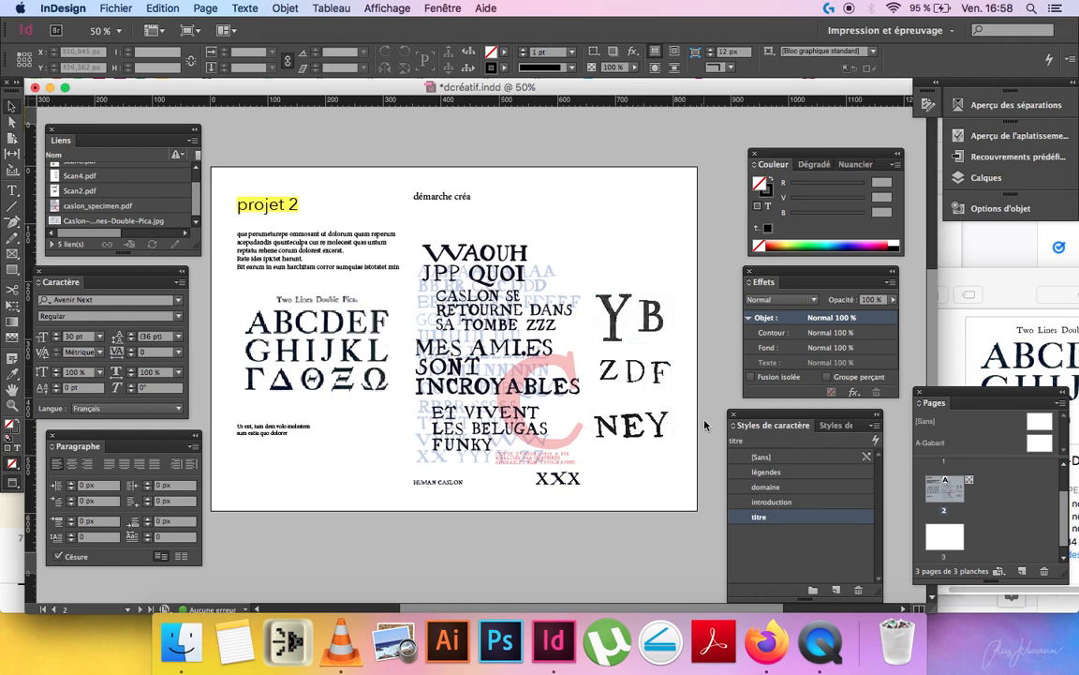
Delete the blank third page and duplicate the projet 2 page.
{"action": "scroll", "coordinate": [969, 533], "scroll_direction": "up", "scroll_amount": 2}
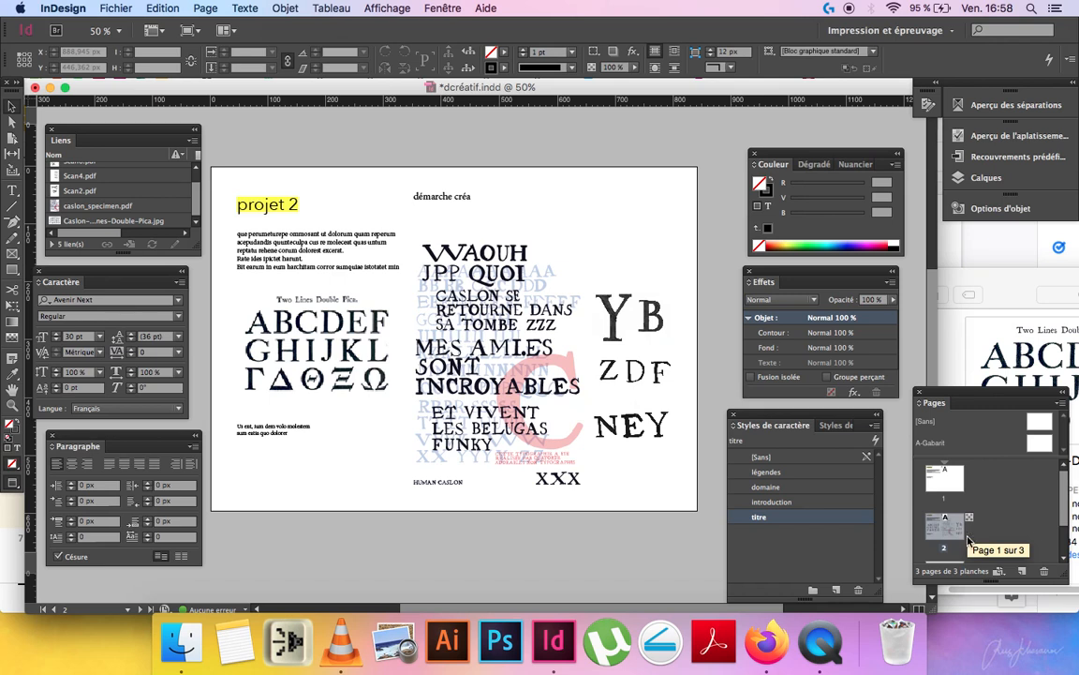
{"action": "scroll", "coordinate": [968, 533], "scroll_direction": "down", "scroll_amount": 1}
{"action": "left_click", "coordinate": [948, 531]}
{"action": "left_click", "coordinate": [1044, 571]}
{"action": "right_click", "coordinate": [953, 524]}
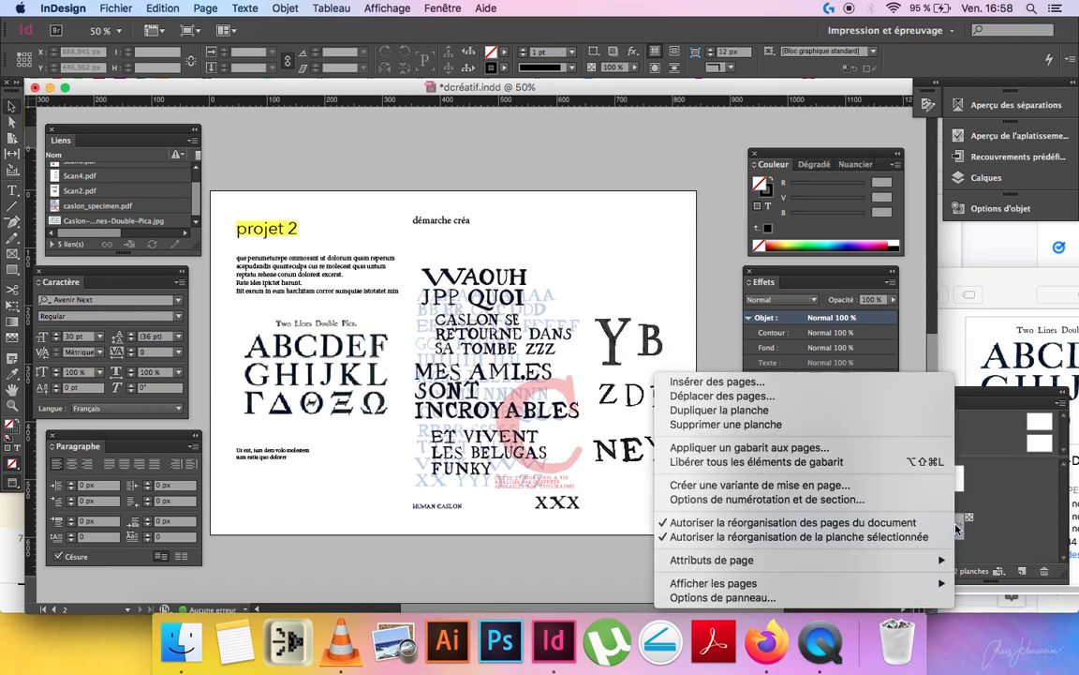
{"action": "left_click", "coordinate": [806, 412]}
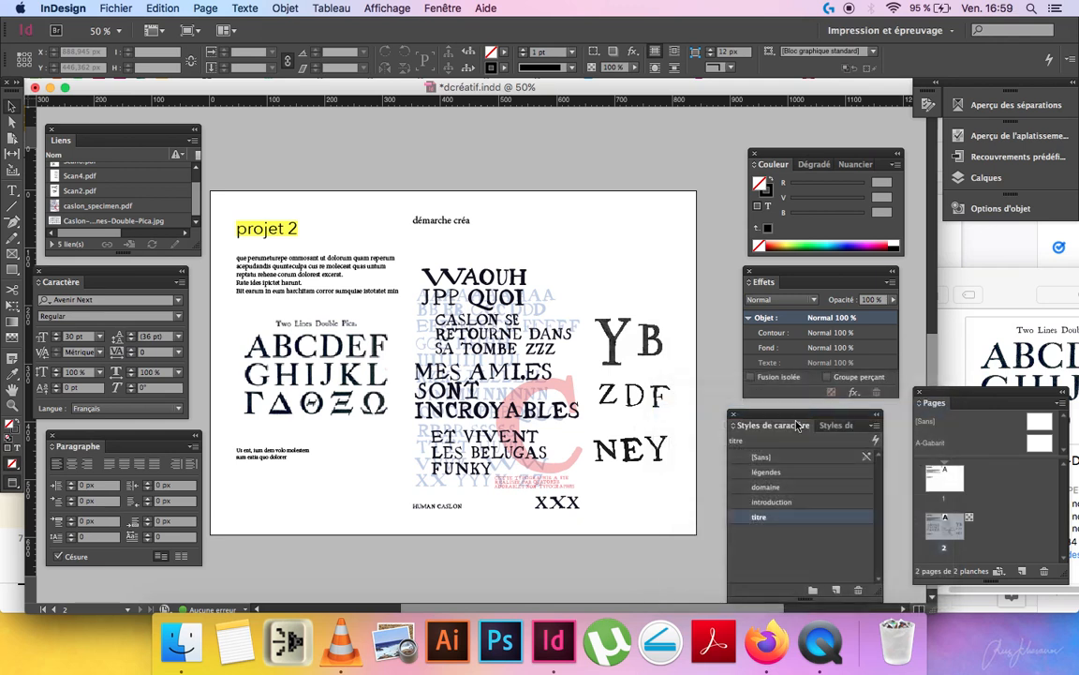
Change the duplicated page's title to "projet 3".
{"action": "left_click", "coordinate": [269, 222]}
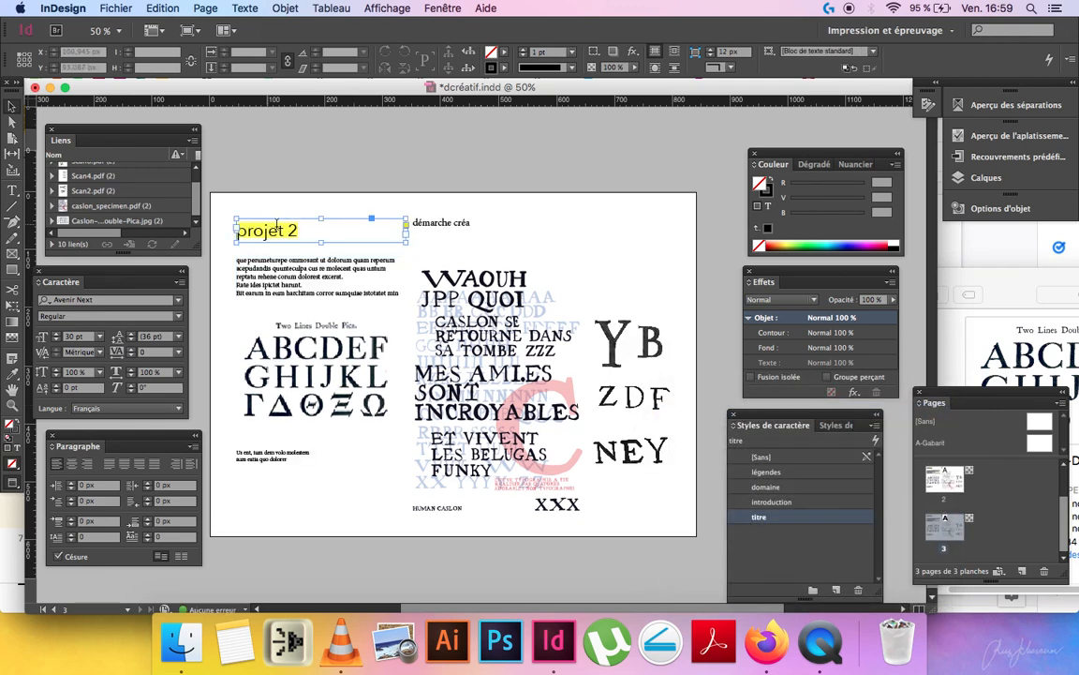
{"action": "double_click", "coordinate": [302, 232]}
{"action": "key", "text": "BackSpace"}
{"action": "type", "text": "3"}
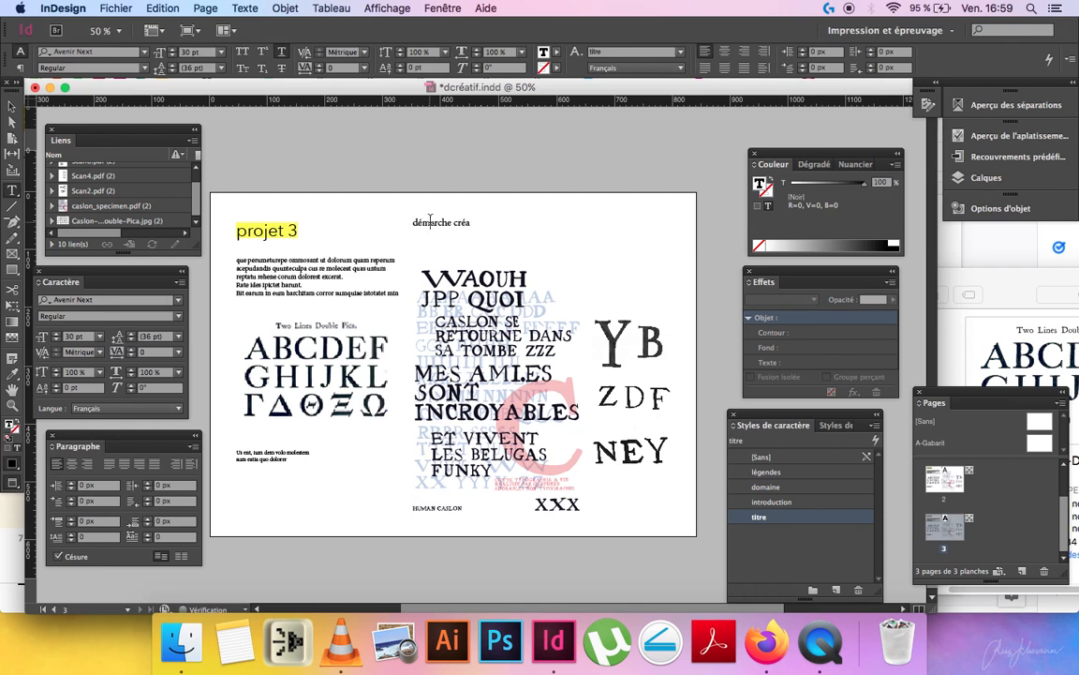
Replace the projet 3 domain text with "pratique arts visuels" and widen its text frame so it fits on one line.
{"action": "triple_click", "coordinate": [452, 240]}
{"action": "type", "text": "P"}
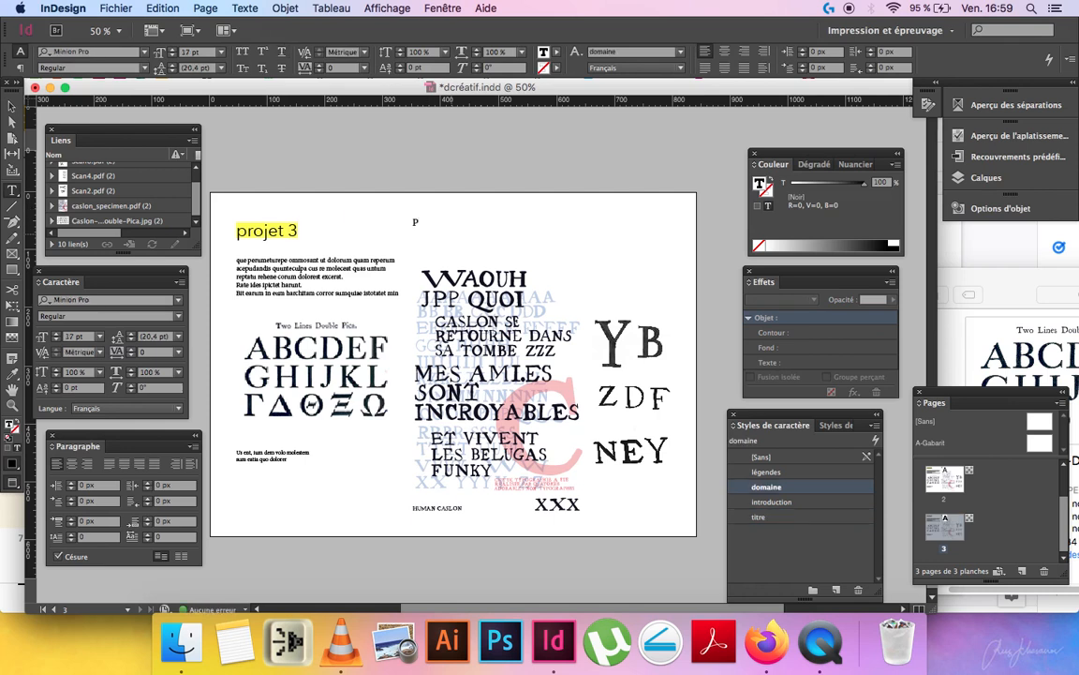
{"action": "type", "text": "ratique arts"}
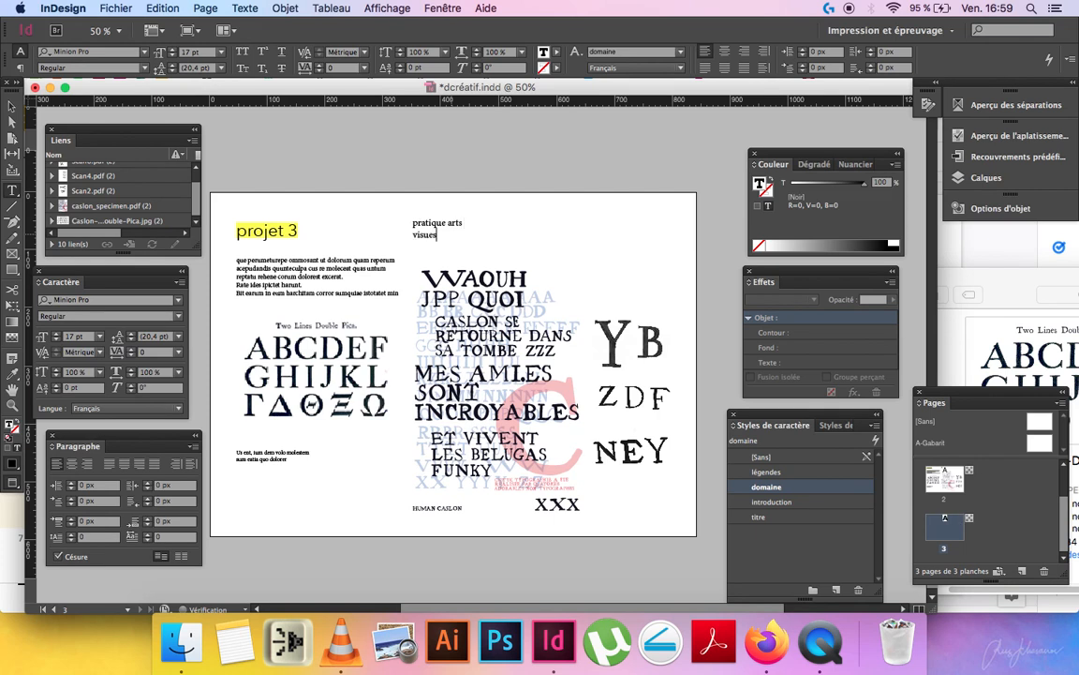
{"action": "key", "text": "Escape"}
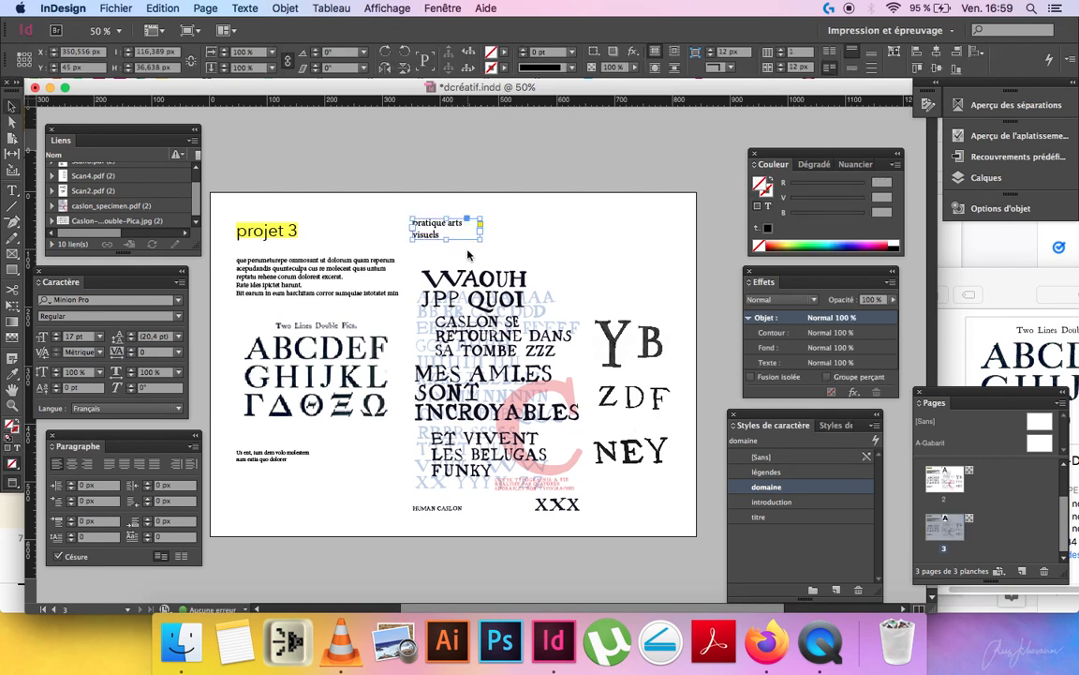
{"action": "key", "text": "w"}
{"action": "left_click_drag", "start_coordinate": [479, 239], "coordinate": [521, 237]}
{"action": "left_click", "coordinate": [482, 203]}
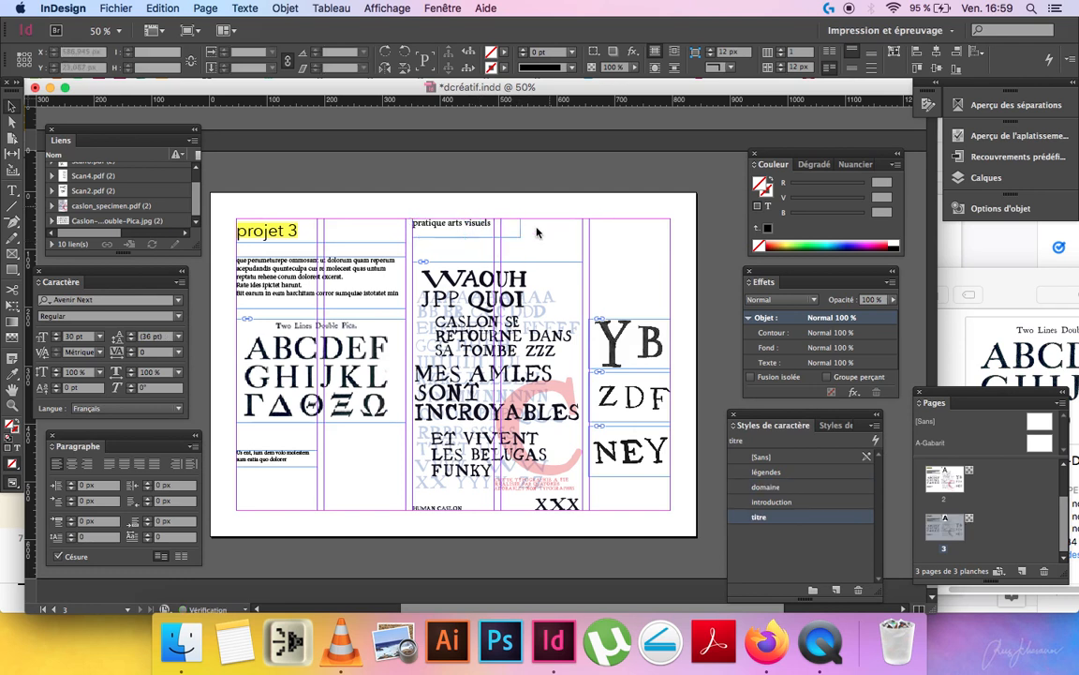
{"action": "key", "text": "w"}
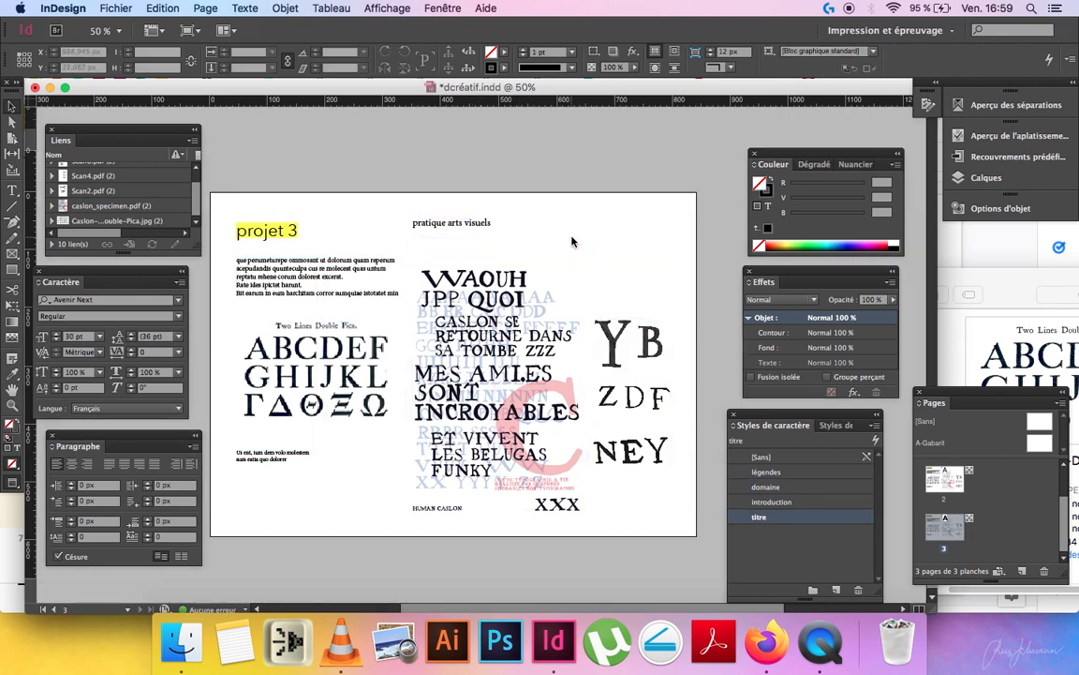
Review the project pages with and without guides, check the ÉTAPE 4 slide in Firefox, and return to InDesign.
{"action": "key", "text": "w"}
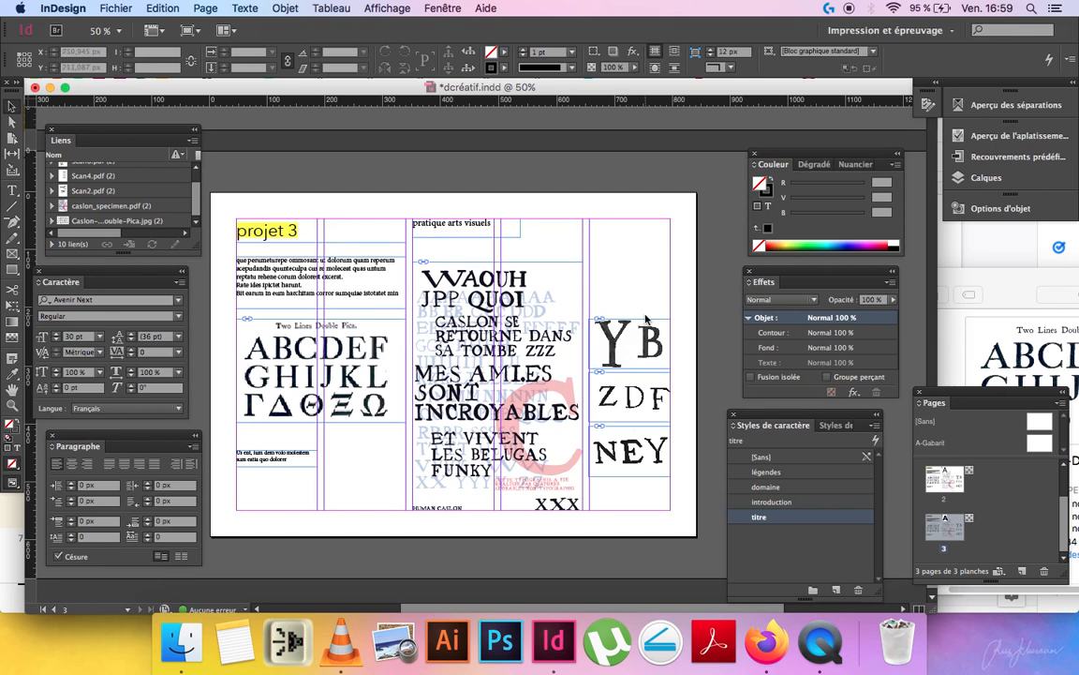
{"action": "key", "text": "w"}
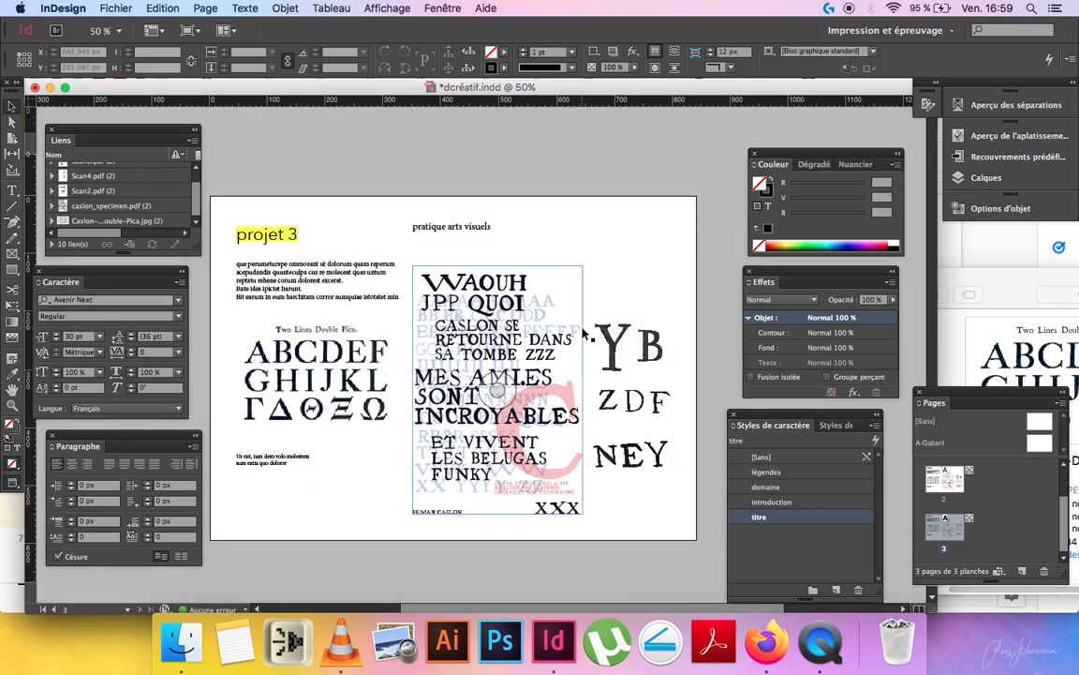
{"action": "scroll", "coordinate": [588, 330], "scroll_direction": "up", "scroll_amount": 1}
{"action": "scroll", "coordinate": [588, 329], "scroll_direction": "down", "scroll_amount": 5}
{"action": "scroll", "coordinate": [583, 333], "scroll_direction": "up", "scroll_amount": 6}
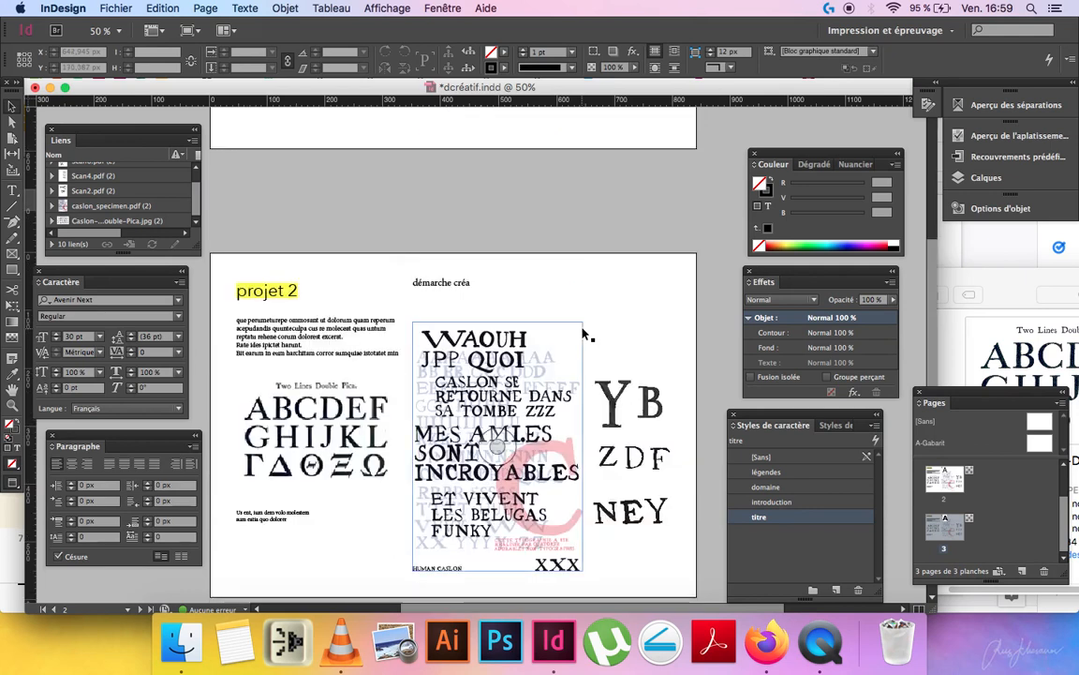
{"action": "scroll", "coordinate": [584, 336], "scroll_direction": "down", "scroll_amount": 1}
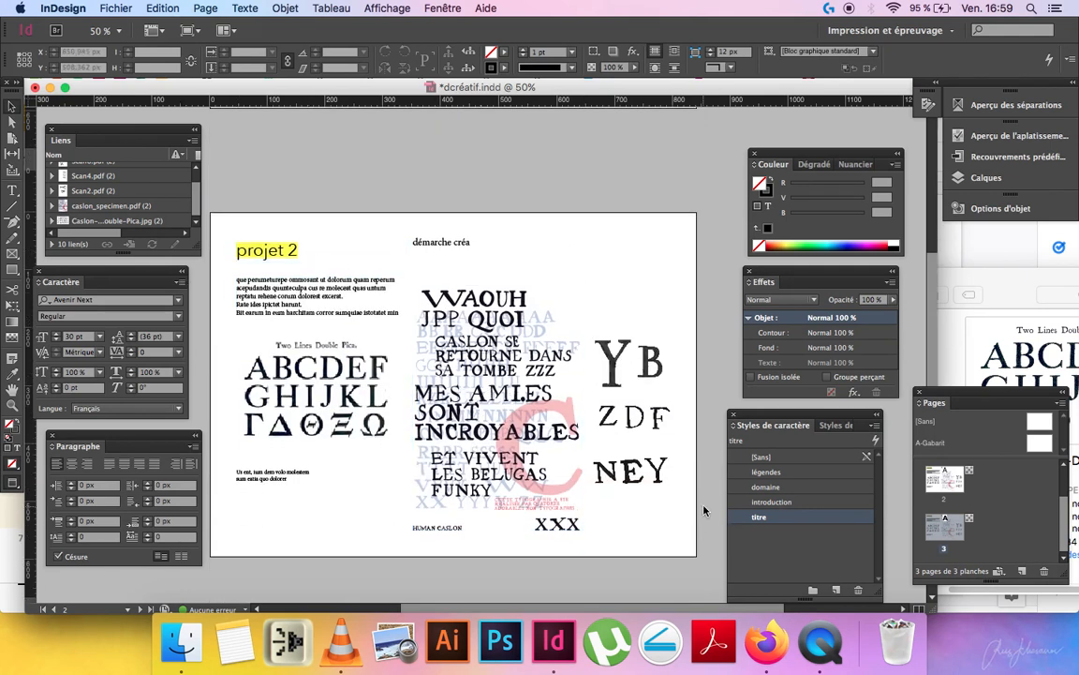
{"action": "left_click", "coordinate": [768, 645]}
{"action": "scroll", "coordinate": [115, 484], "scroll_direction": "down", "scroll_amount": 1}
{"action": "scroll", "coordinate": [115, 484], "scroll_direction": "down", "scroll_amount": 2}
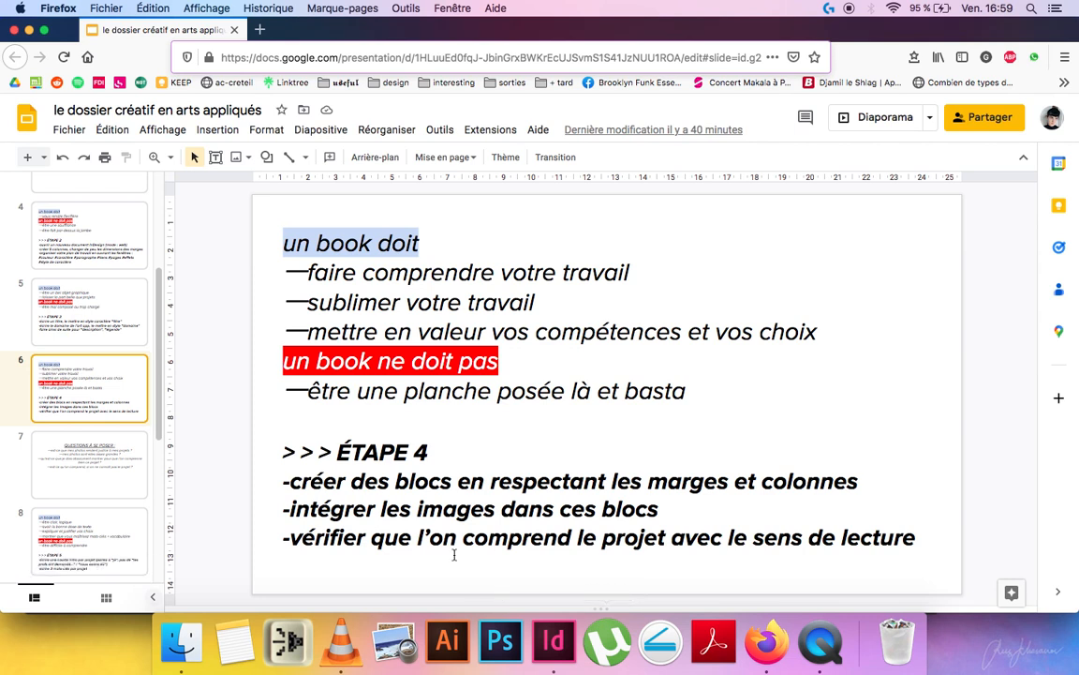
{"action": "left_click", "coordinate": [552, 642]}
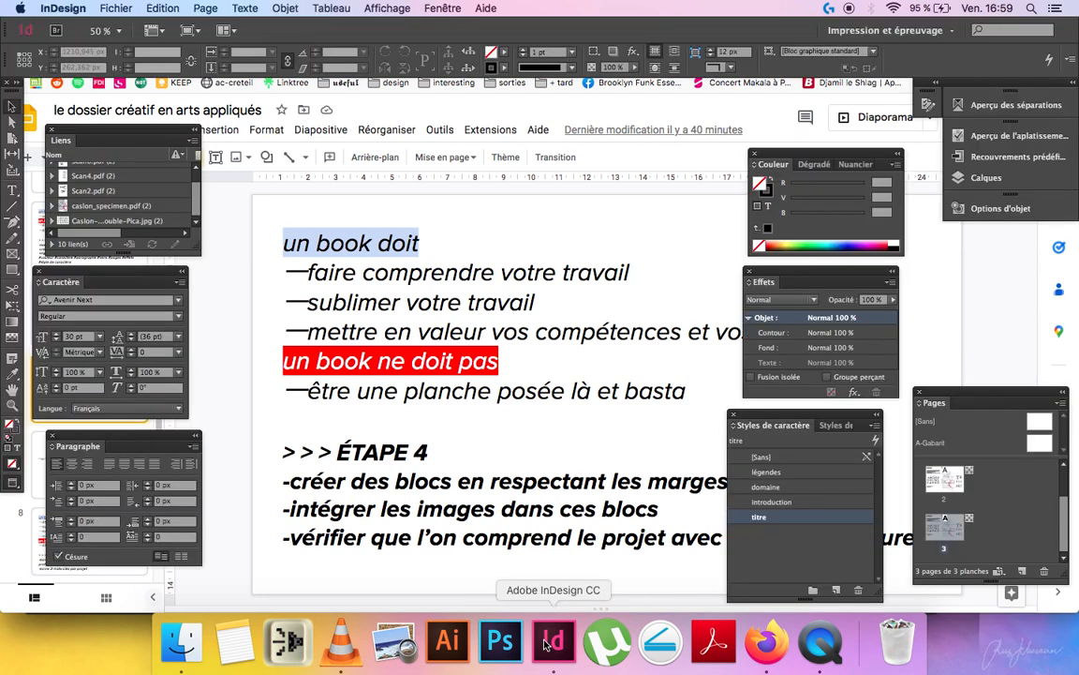
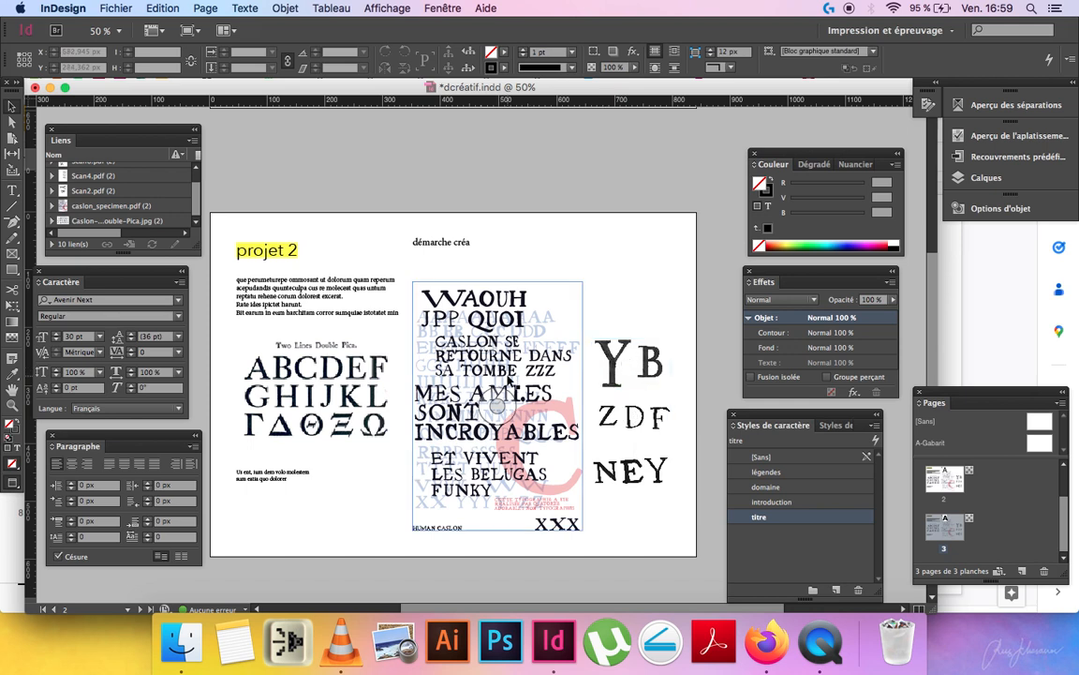
Move the caslon_specimen.pdf frame on the projet 2 page into the fourth and fifth columns, with guides shown.
{"action": "left_click", "coordinate": [479, 343]}
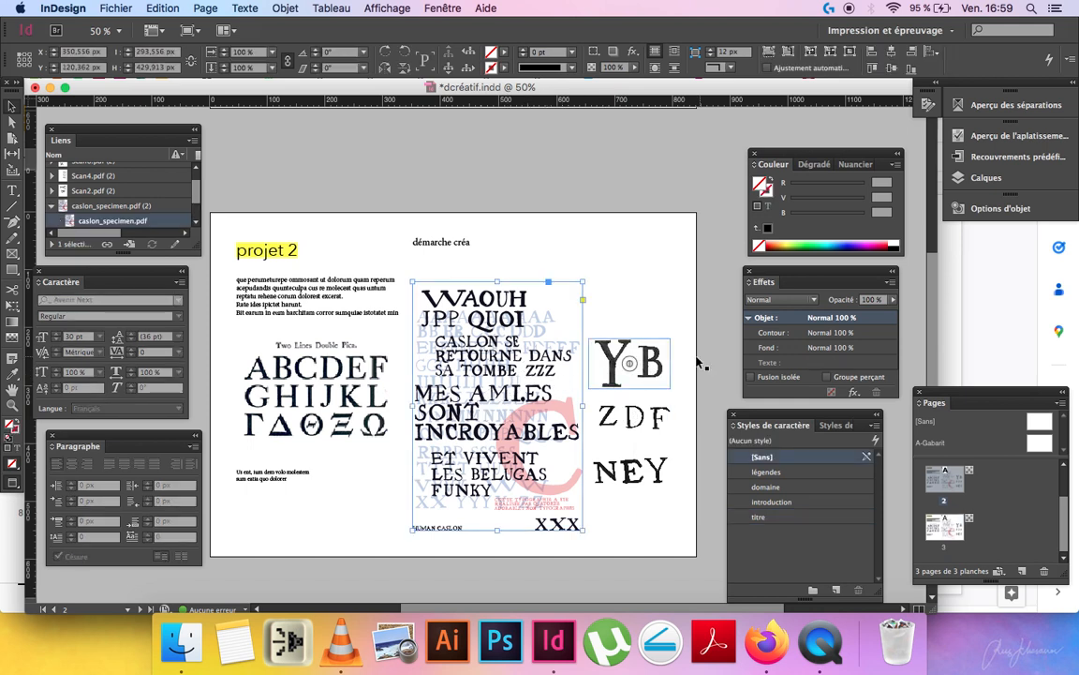
{"action": "left_click_drag", "start_coordinate": [566, 368], "coordinate": [648, 372]}
{"action": "key", "text": "w"}
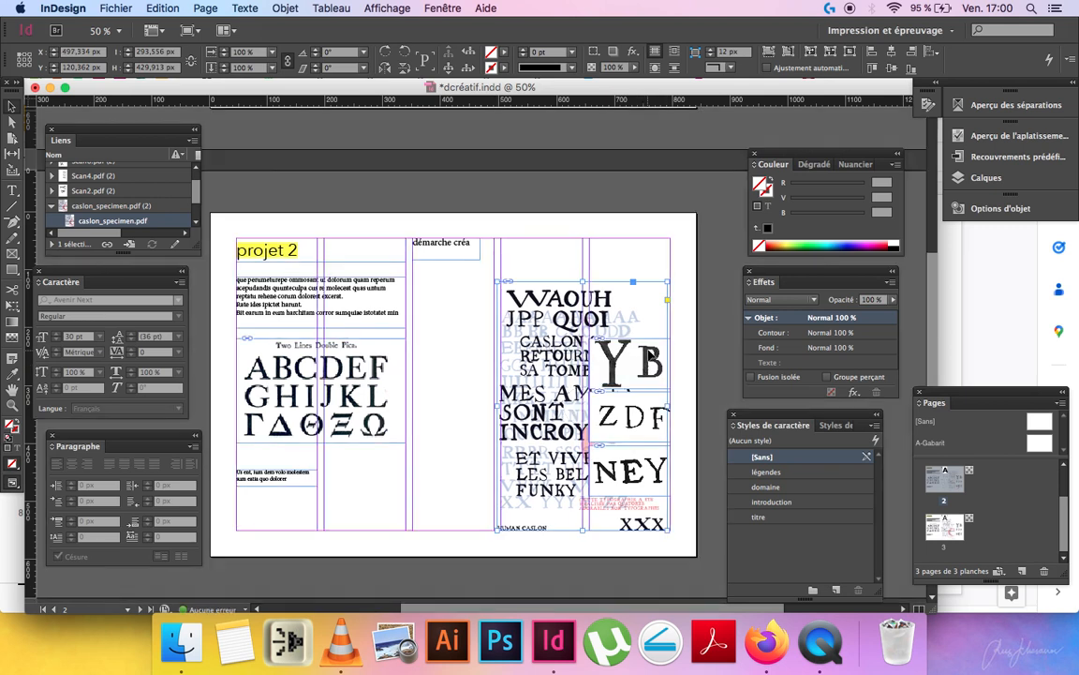
{"action": "key", "text": "super+shift+a"}
Move the YB, ZDF and NEY picture frames together into the third column of the projet 2 page.
{"action": "left_click", "coordinate": [648, 475]}
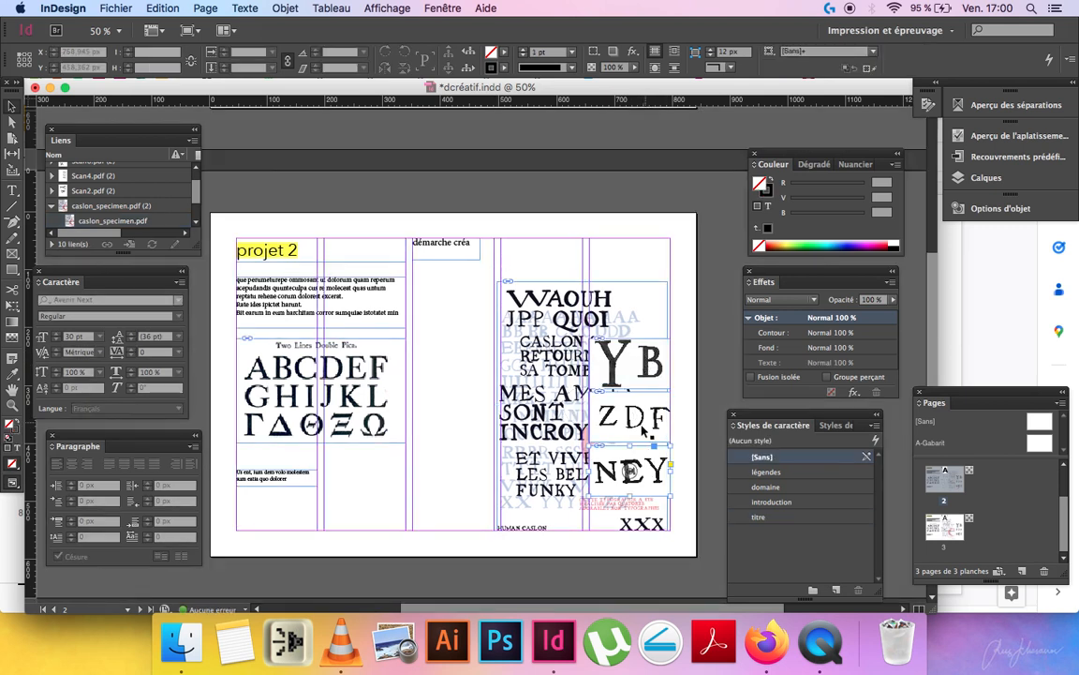
{"action": "left_click_drag", "start_coordinate": [643, 426], "coordinate": [470, 426]}
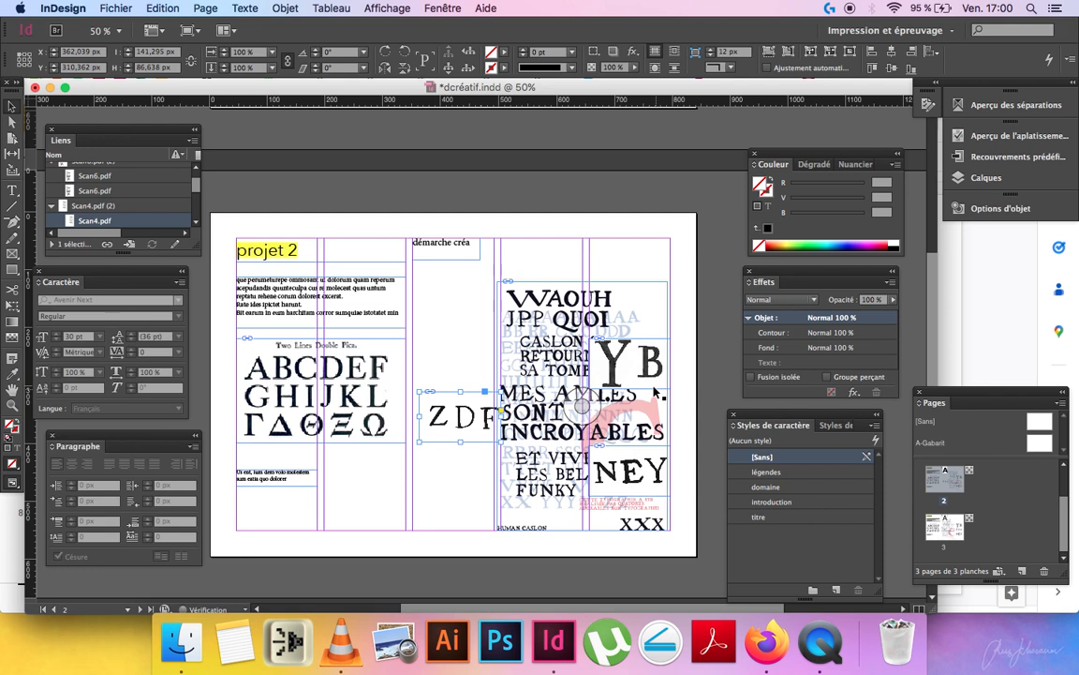
{"action": "key", "text": "super+z"}
{"action": "left_click", "coordinate": [653, 468], "text": "shift"}
{"action": "left_click_drag", "start_coordinate": [646, 426], "coordinate": [471, 427]}
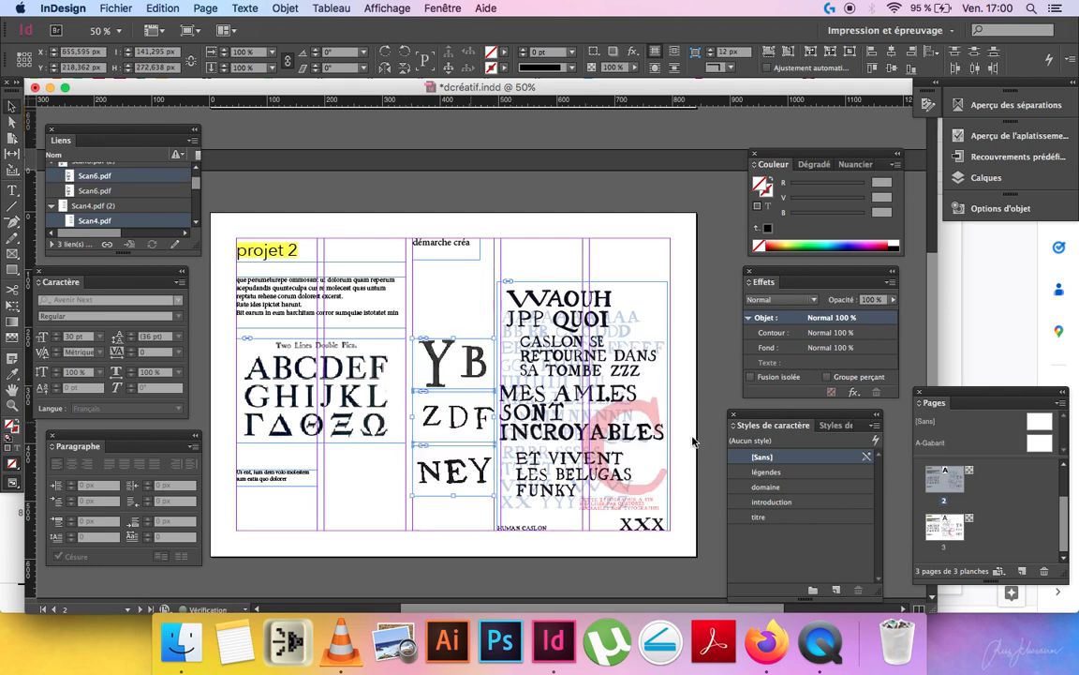
Shift the caslon_specimen.pdf frame on the projet 2 page so its outer edge aligns with the outer margin guide.
{"action": "key", "text": "w"}
{"action": "left_click", "coordinate": [630, 490]}
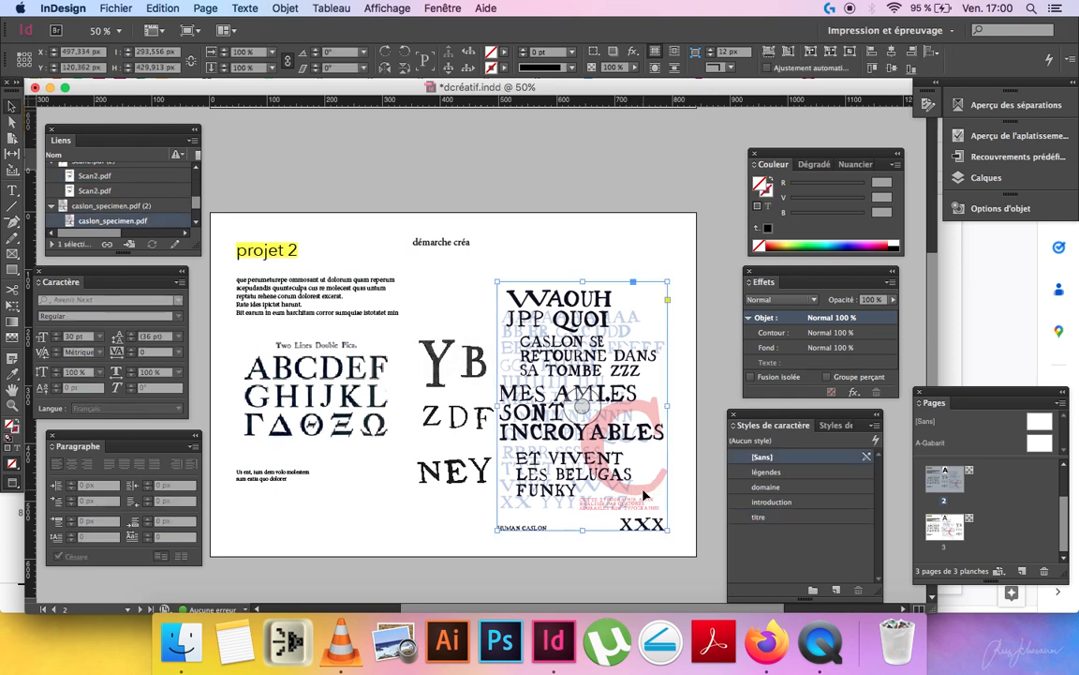
{"action": "key", "text": "w"}
{"action": "left_click_drag", "start_coordinate": [639, 497], "coordinate": [648, 499]}
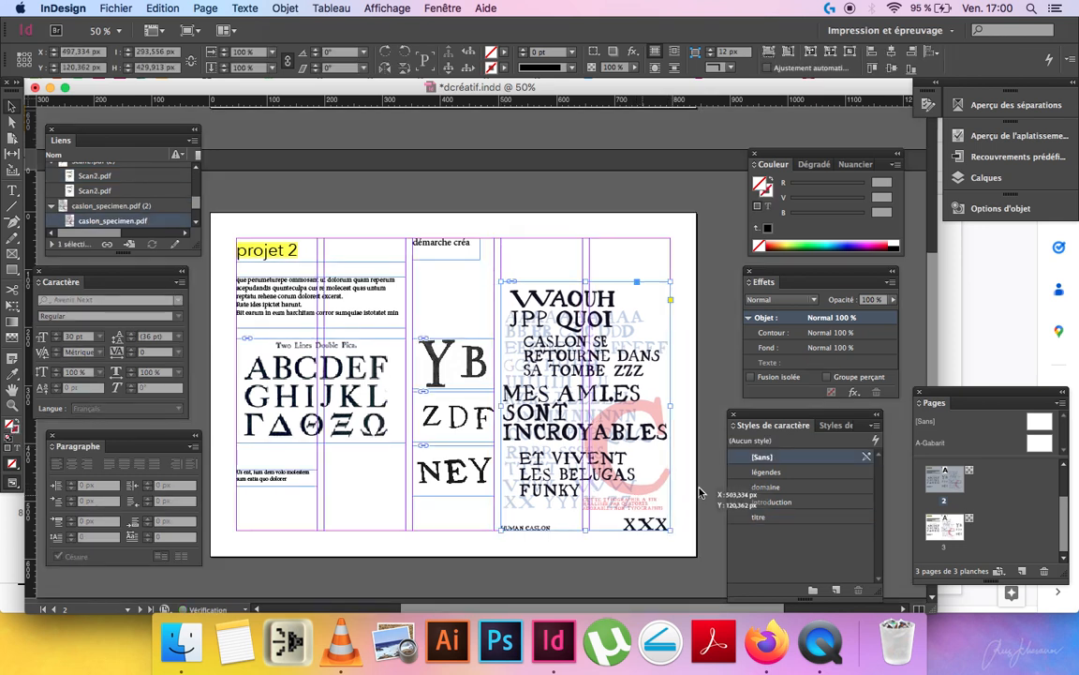
Copy the two-line caption frame from under the alphabet picture to the third column, just below the NEY picture.
{"action": "left_click", "coordinate": [277, 480]}
{"action": "key", "text": "w"}
{"action": "left_click_drag", "start_coordinate": [277, 480], "coordinate": [439, 515]}
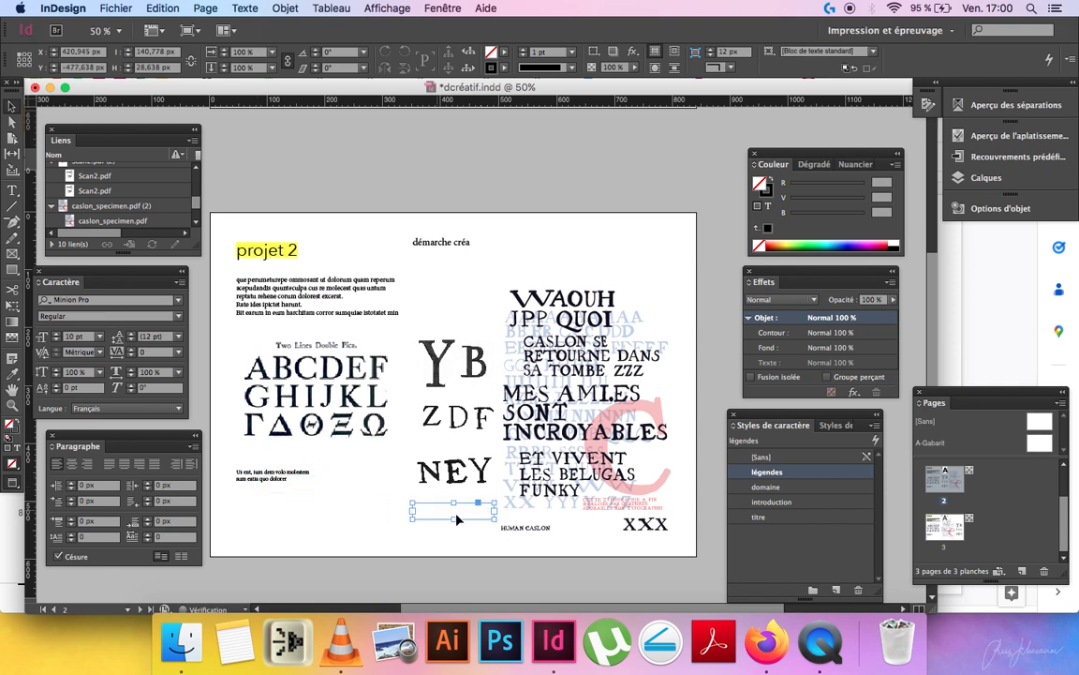
{"action": "key", "text": "w"}
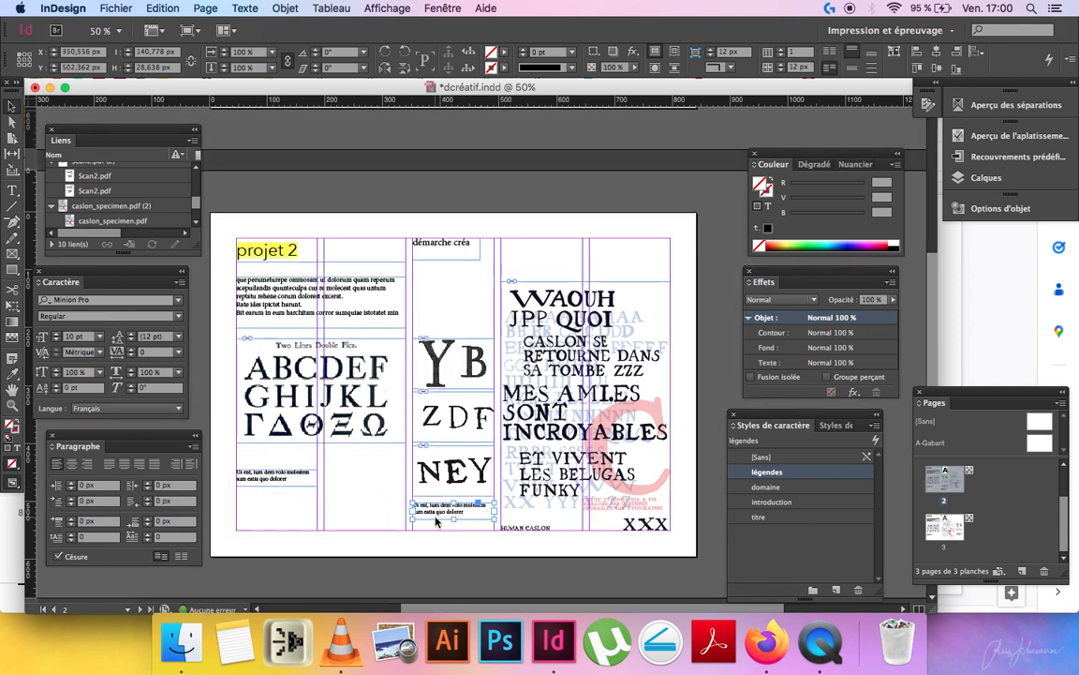
{"action": "left_click", "coordinate": [496, 535]}
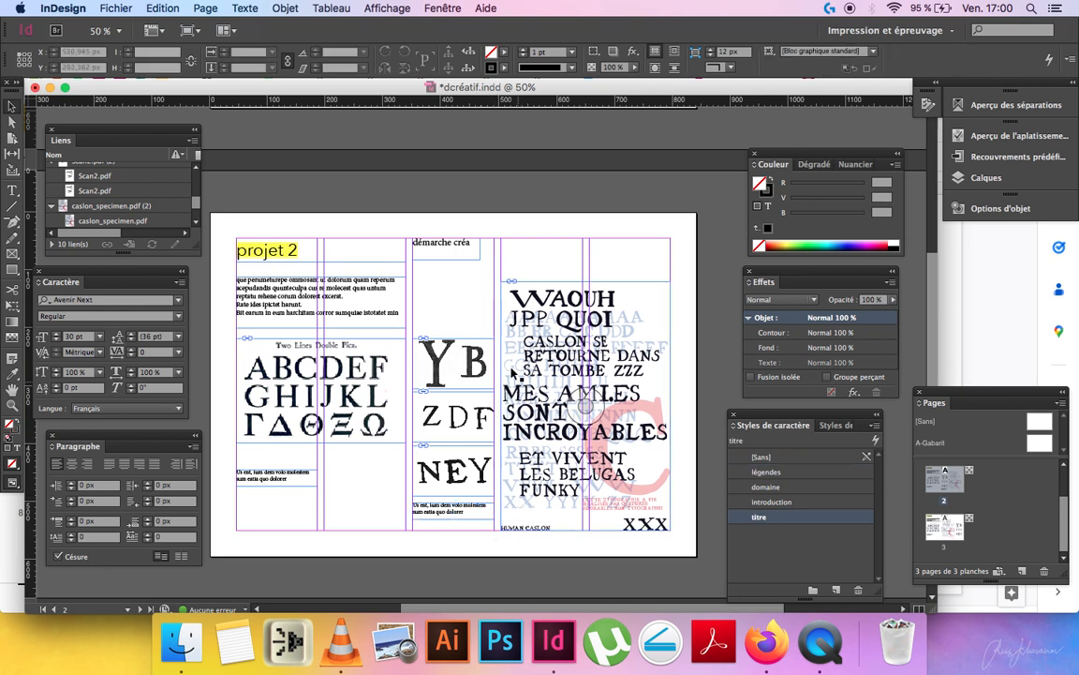
Copy the caption below NEY to the fourth column, above the caslon specimen picture, and preview the page without guides.
{"action": "key", "text": "w"}
{"action": "left_click", "coordinate": [452, 516]}
{"action": "left_click_drag", "start_coordinate": [432, 516], "coordinate": [518, 271]}
{"action": "key", "text": "w"}
{"action": "left_click", "coordinate": [643, 278]}
{"action": "key", "text": "w"}
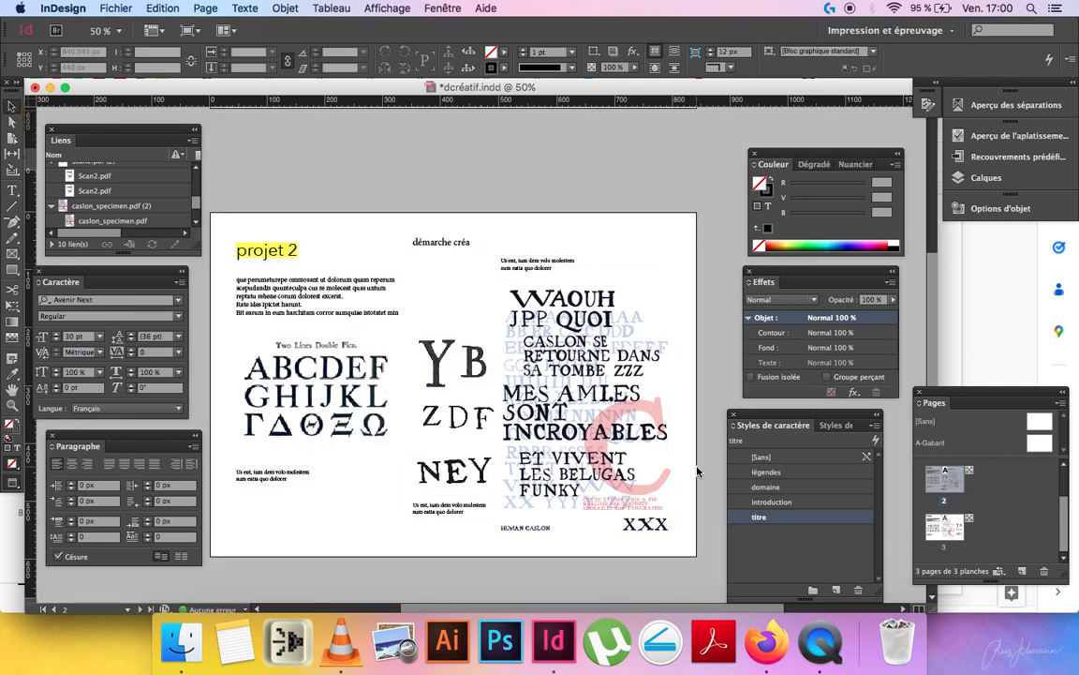
Examine the caslon specimen picture and its caption up close, then review the whole projet 2 page.
{"action": "key", "text": "super+equal"}
{"action": "key", "text": "super+equal"}
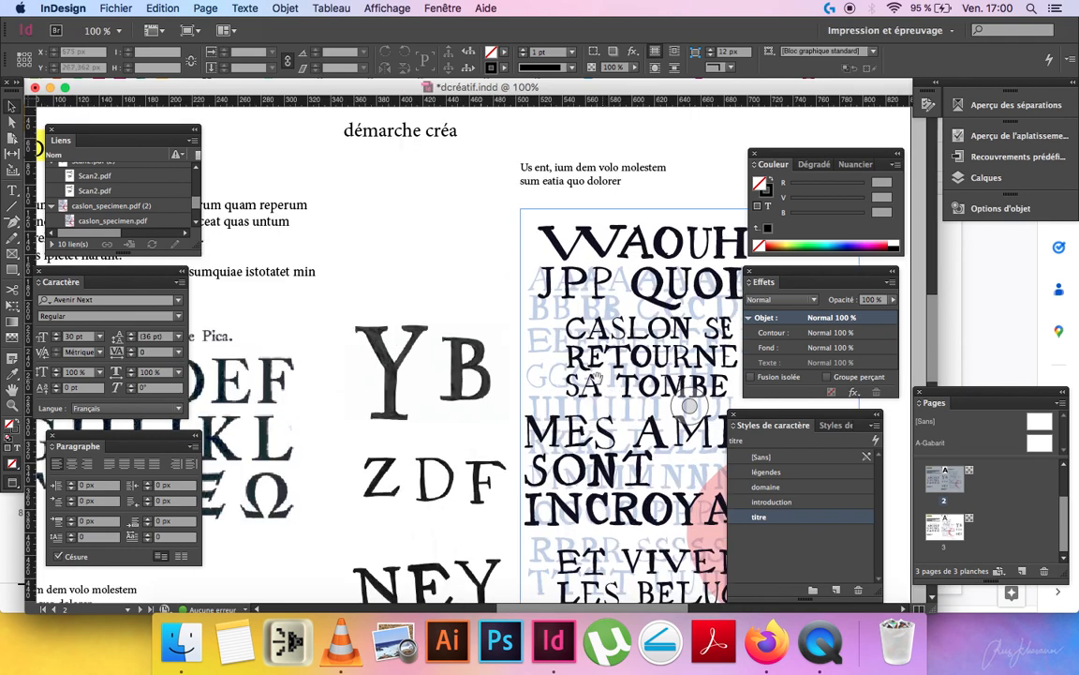
{"action": "left_click_drag", "start_coordinate": [605, 385], "coordinate": [425, 338]}
{"action": "left_click_drag", "start_coordinate": [607, 465], "coordinate": [545, 323]}
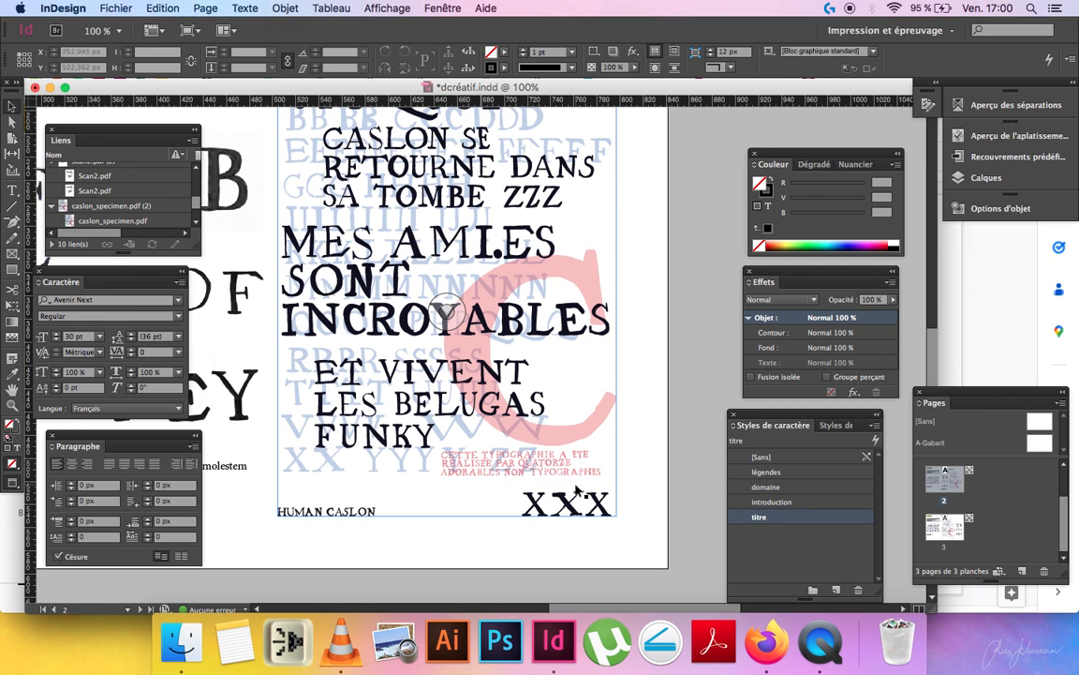
{"action": "key", "text": "super+minus"}
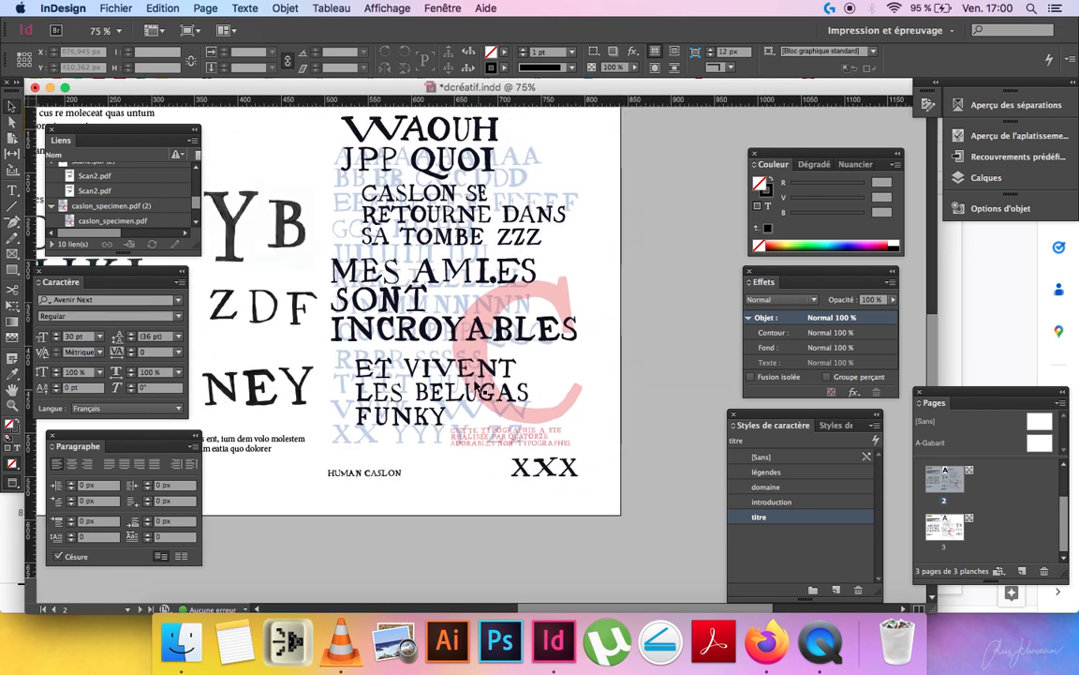
{"action": "key", "text": "super+minus"}
{"action": "scroll", "coordinate": [436, 346], "scroll_direction": "left", "scroll_amount": 5}
{"action": "scroll", "coordinate": [435, 347], "scroll_direction": "up", "scroll_amount": 1}
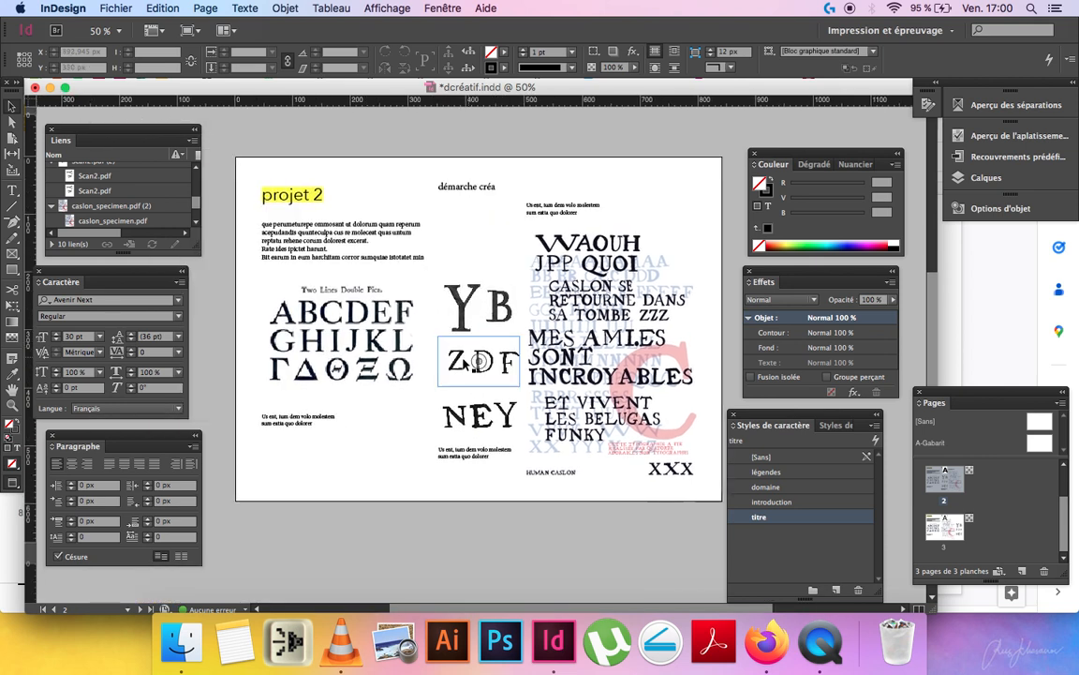
Read the slide 7 "QUESTIONS À SE POSER" list about photos in Firefox and return to InDesign.
{"action": "left_click", "coordinate": [766, 642]}
{"action": "left_click", "coordinate": [87, 475]}
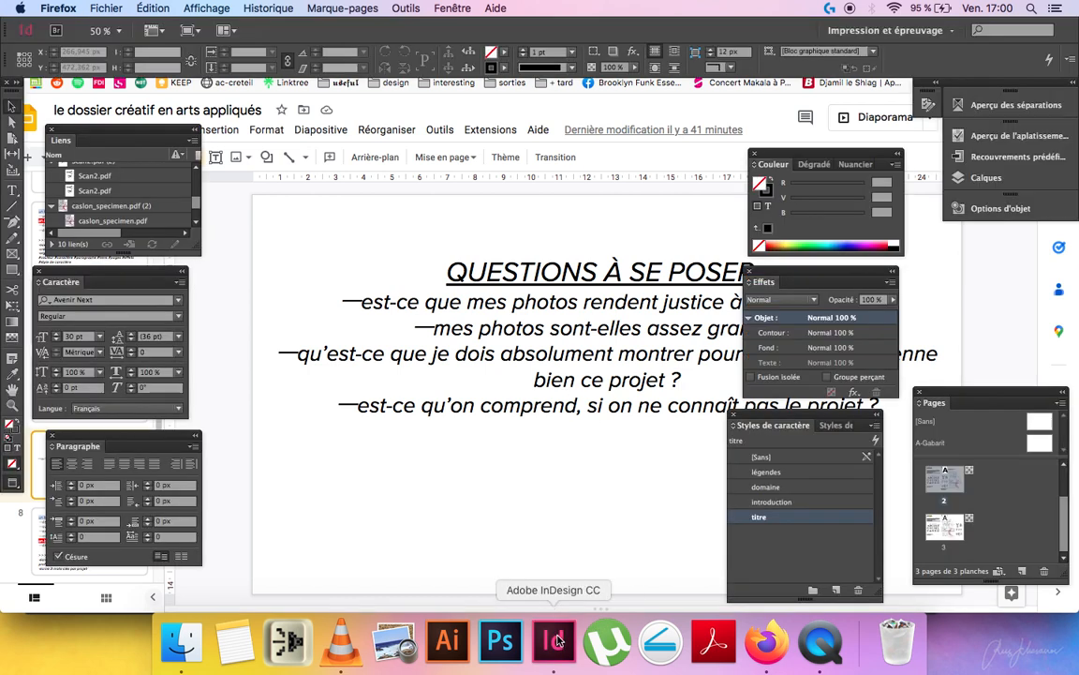
{"action": "left_click", "coordinate": [554, 643]}
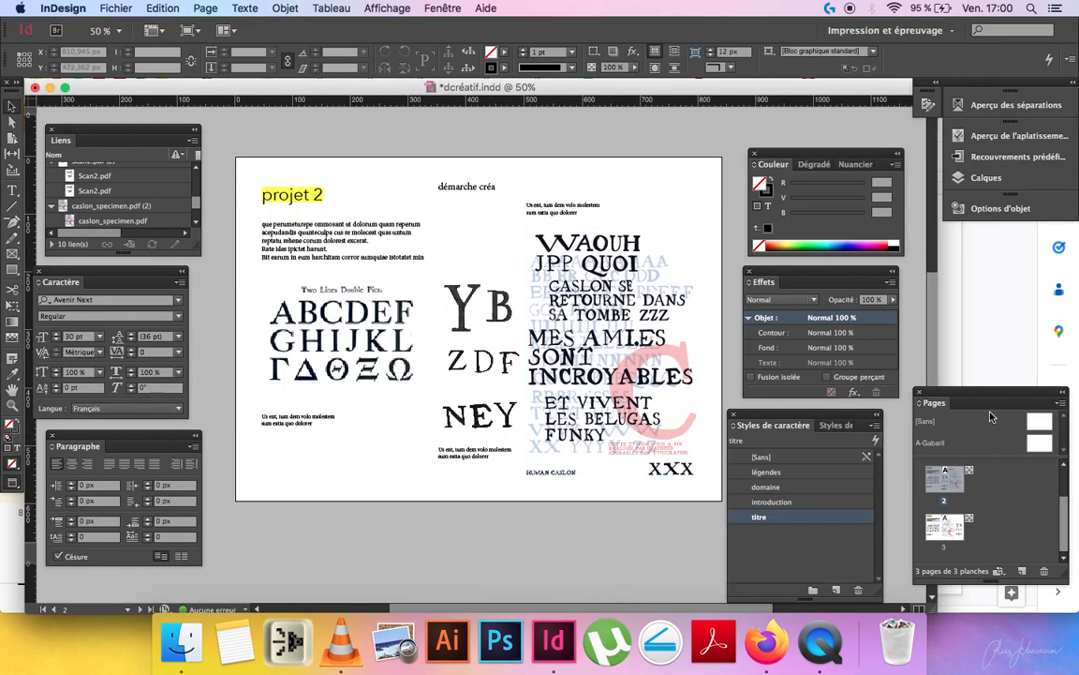
Read the ÉTAPE 5 instructions on slide 8 in Firefox and return to InDesign.
{"action": "left_click", "coordinate": [996, 384]}
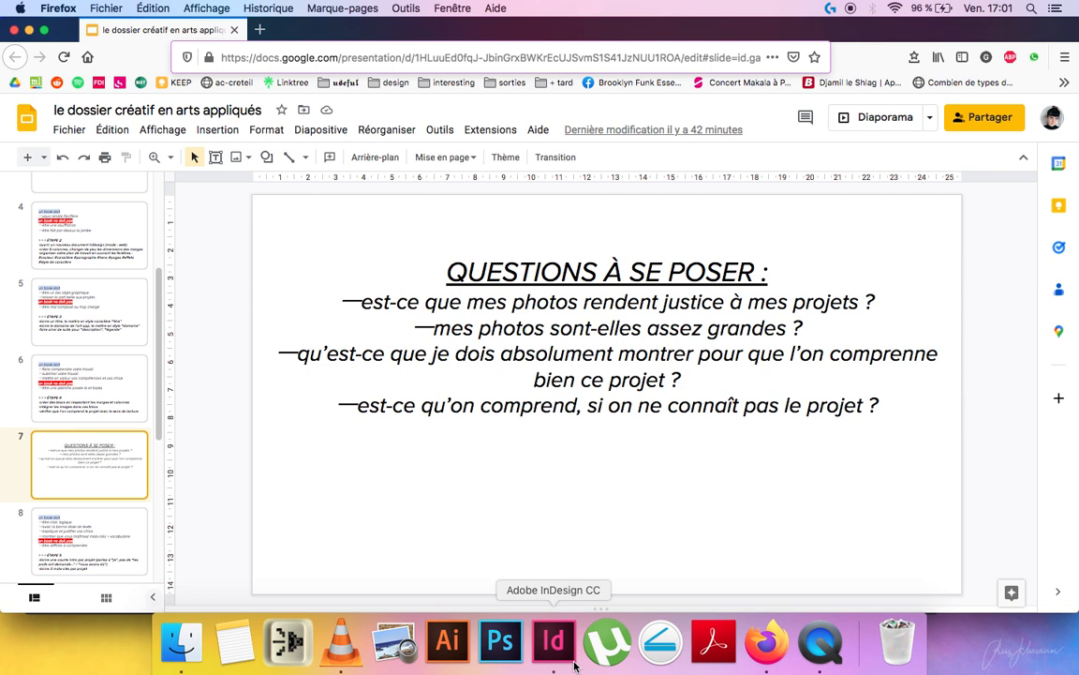
{"action": "scroll", "coordinate": [82, 524], "scroll_direction": "down", "scroll_amount": 3}
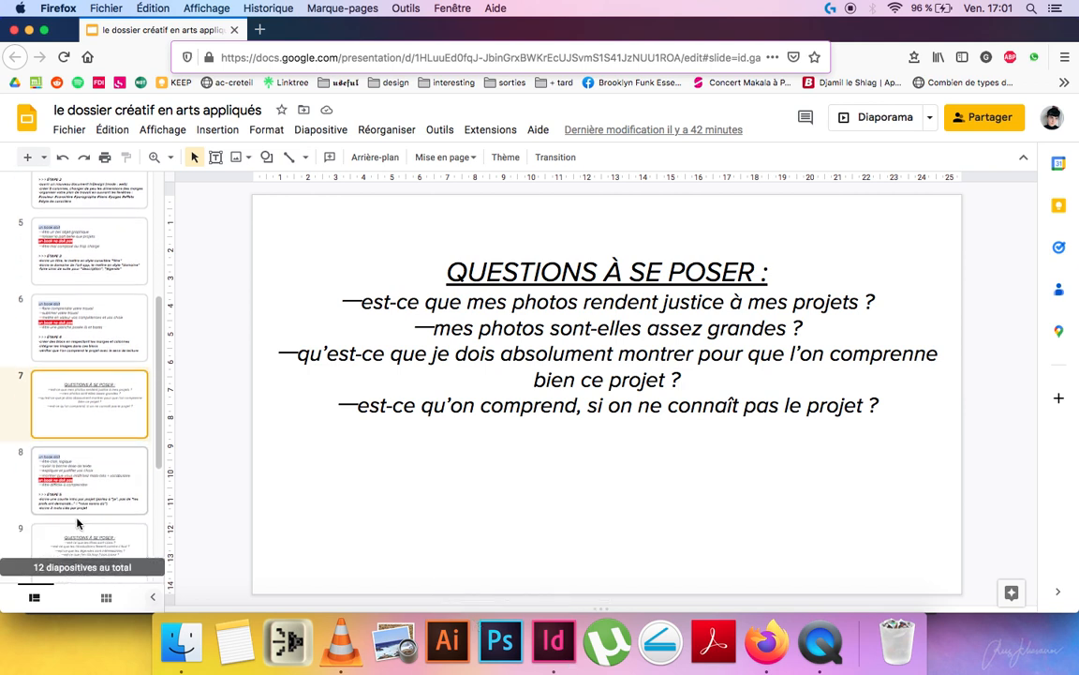
{"action": "left_click", "coordinate": [90, 468]}
{"action": "scroll", "coordinate": [90, 468], "scroll_direction": "down", "scroll_amount": 2}
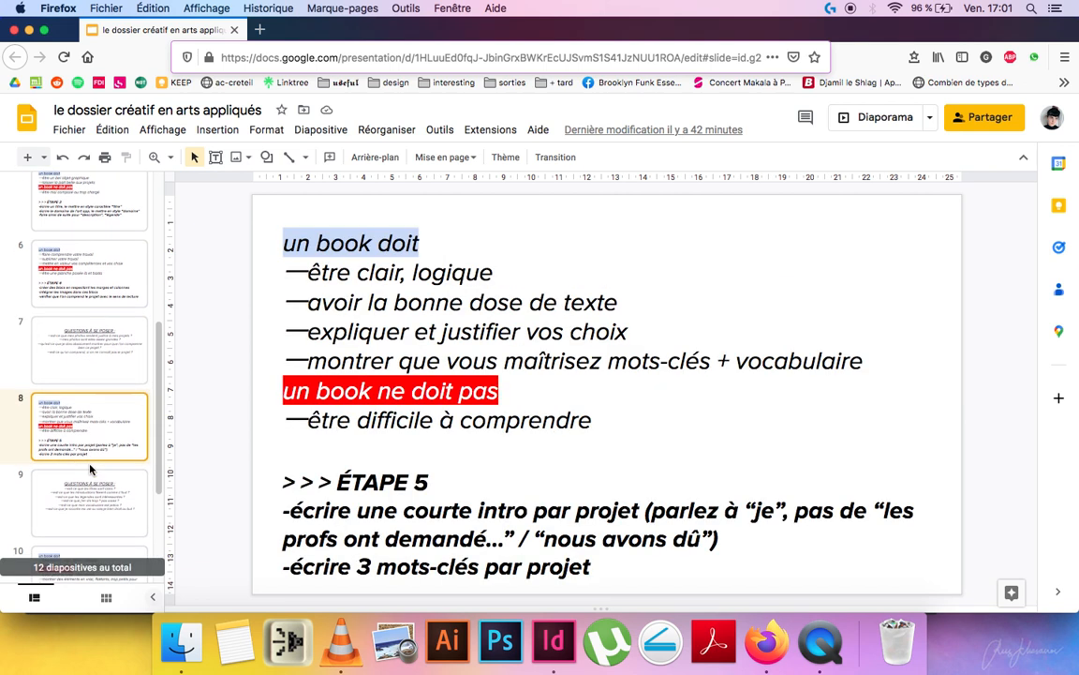
{"action": "left_click", "coordinate": [546, 638]}
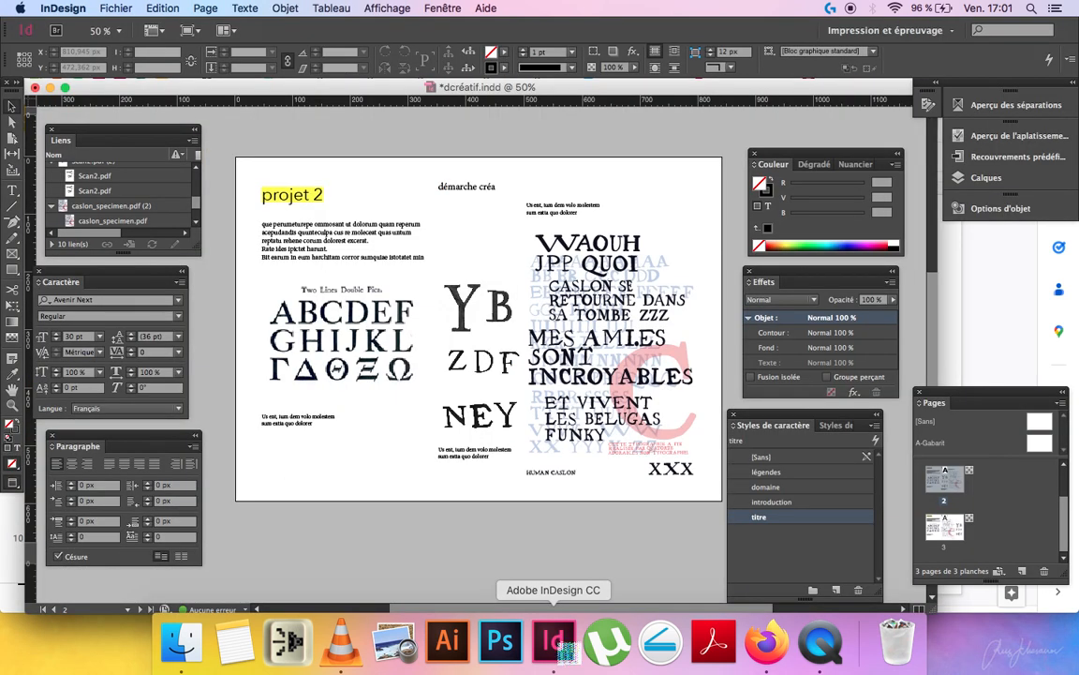
Check the projet 2 introduction text and its character style, reread the ÉTAPE 5 slide in Firefox, and return to InDesign.
{"action": "double_click", "coordinate": [317, 250]}
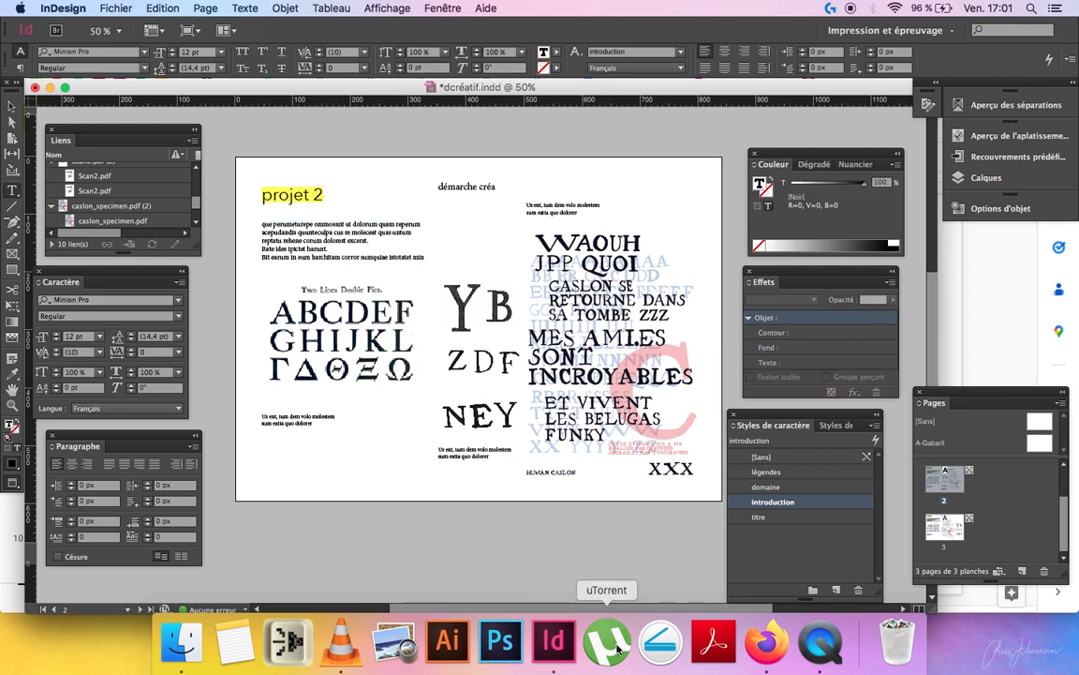
{"action": "left_click", "coordinate": [774, 656]}
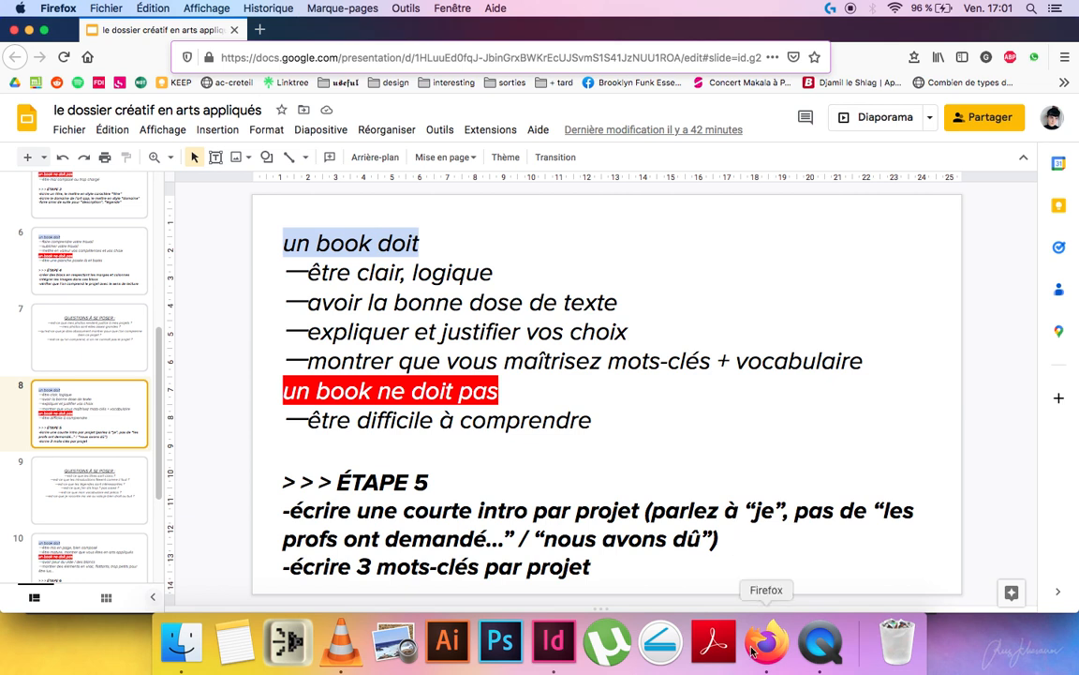
{"action": "left_click", "coordinate": [553, 641]}
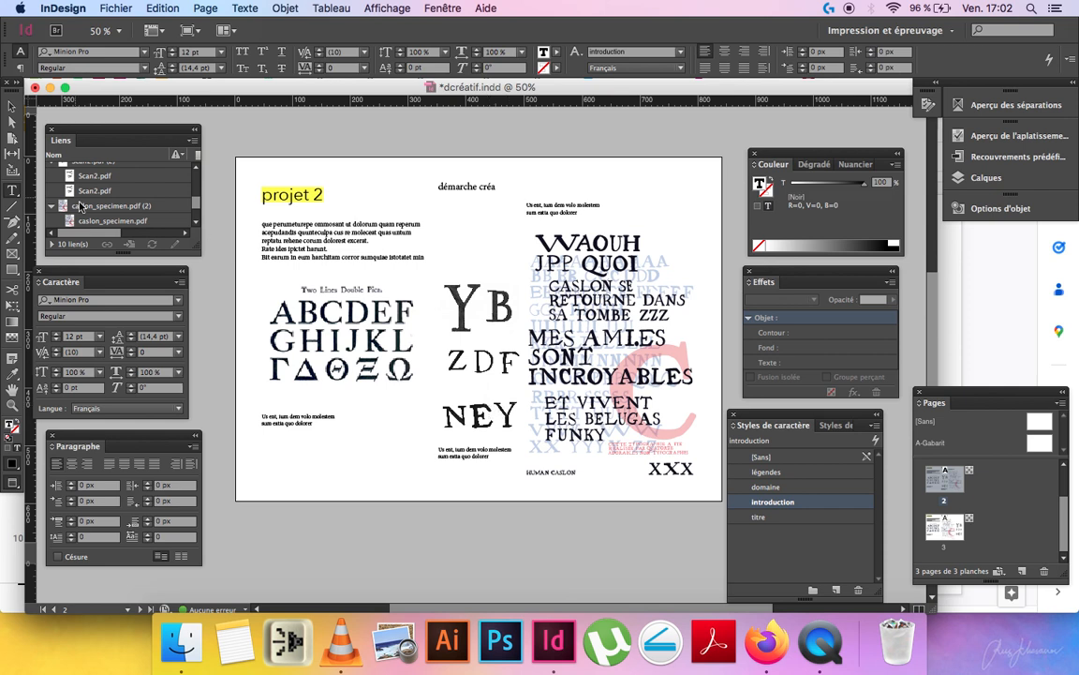
{"action": "key", "text": "Escape"}
Copy the caption frame above the specimen to the top of the fifth column and make the copy about 55 px high.
{"action": "left_click", "coordinate": [553, 211]}
{"action": "key", "text": "w"}
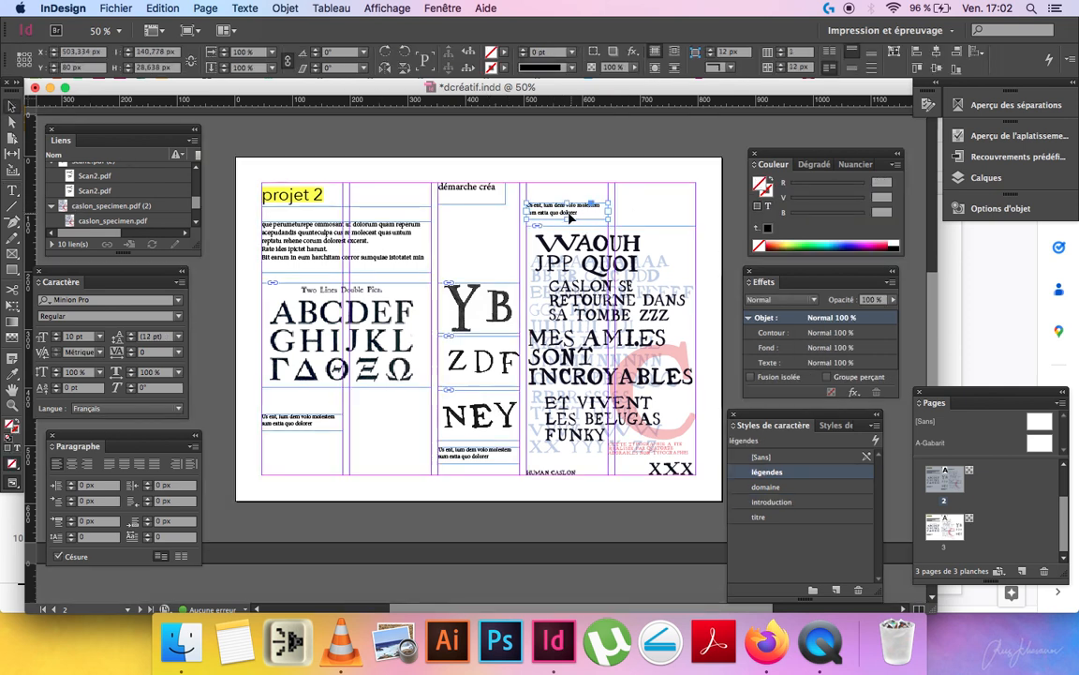
{"action": "left_click_drag", "start_coordinate": [560, 208], "coordinate": [659, 216]}
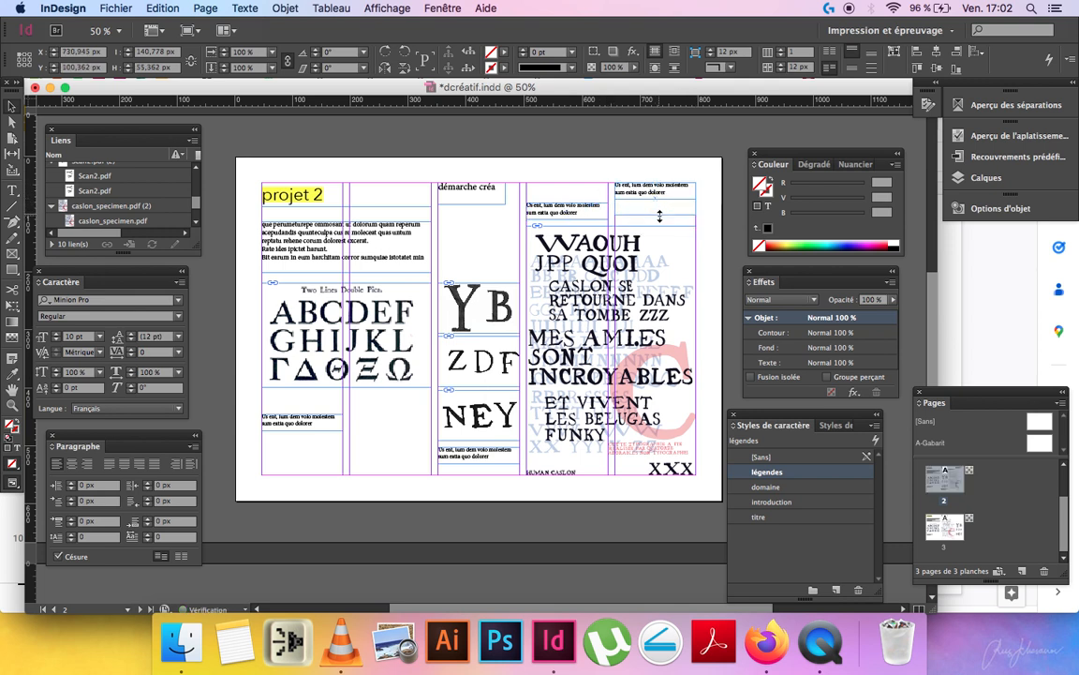
Replace the copied caption's text with "MOT CLE 1", "MOT CLE 2" and "MOT CLE 3" on three lines.
{"action": "double_click", "coordinate": [636, 198]}
{"action": "key", "text": "super+a"}
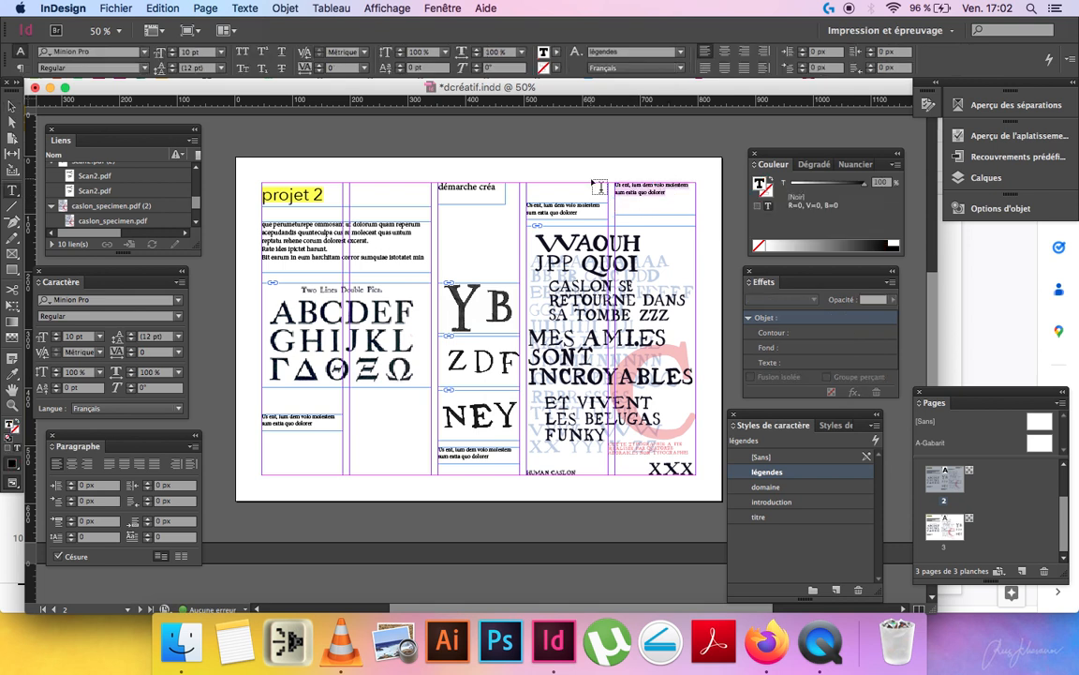
{"action": "type", "text": "MOT CLE 1 MOT CL"}
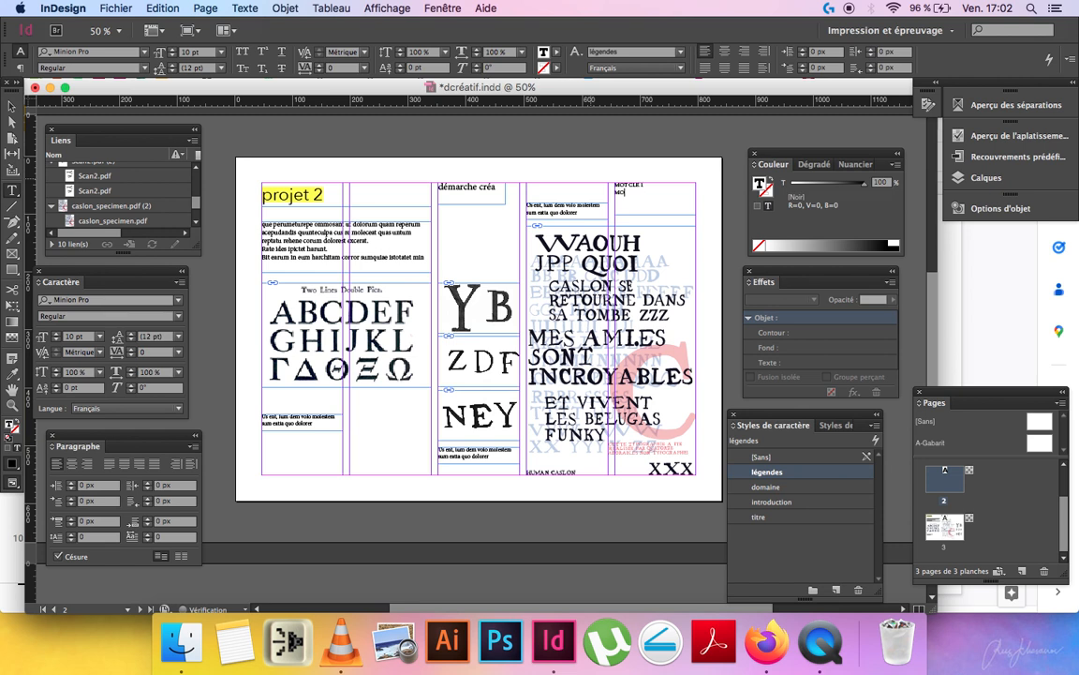
{"action": "type", "text": "E 2 "}
{"action": "type", "text": "MOT CLE 3"}
Create a character style named "mots clés" from the selected keywords, based on légendes, with a 21 pt font size.
{"action": "key", "text": "super+a"}
{"action": "left_click", "coordinate": [875, 426]}
{"action": "left_click", "coordinate": [747, 290]}
{"action": "type", "text": "mots clé"}
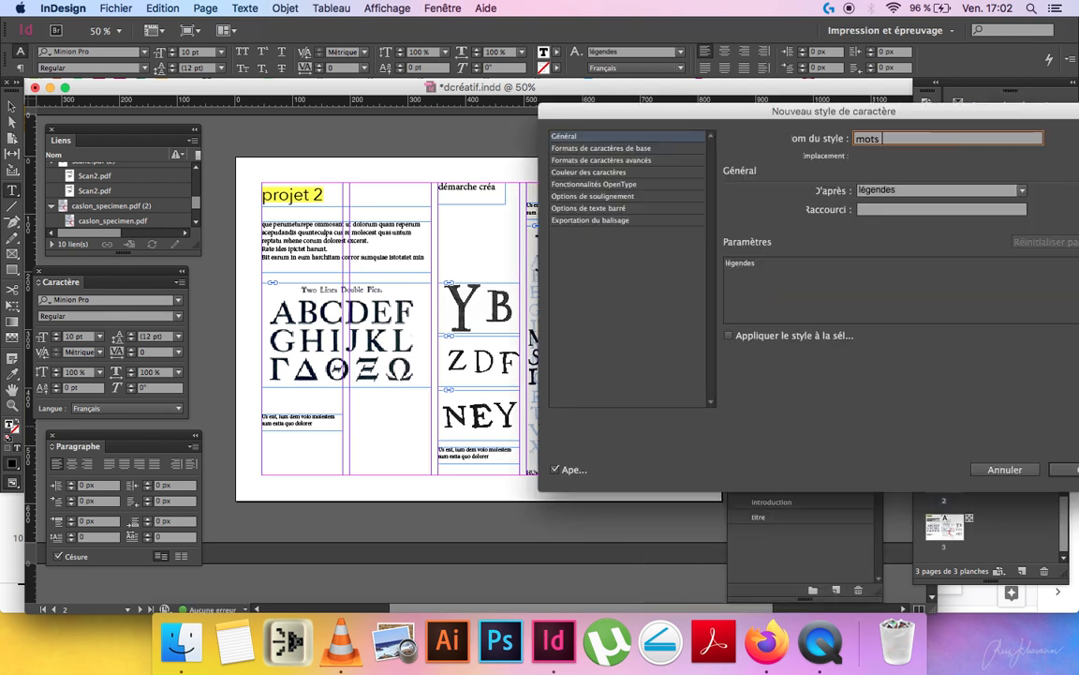
{"action": "left_click", "coordinate": [599, 148]}
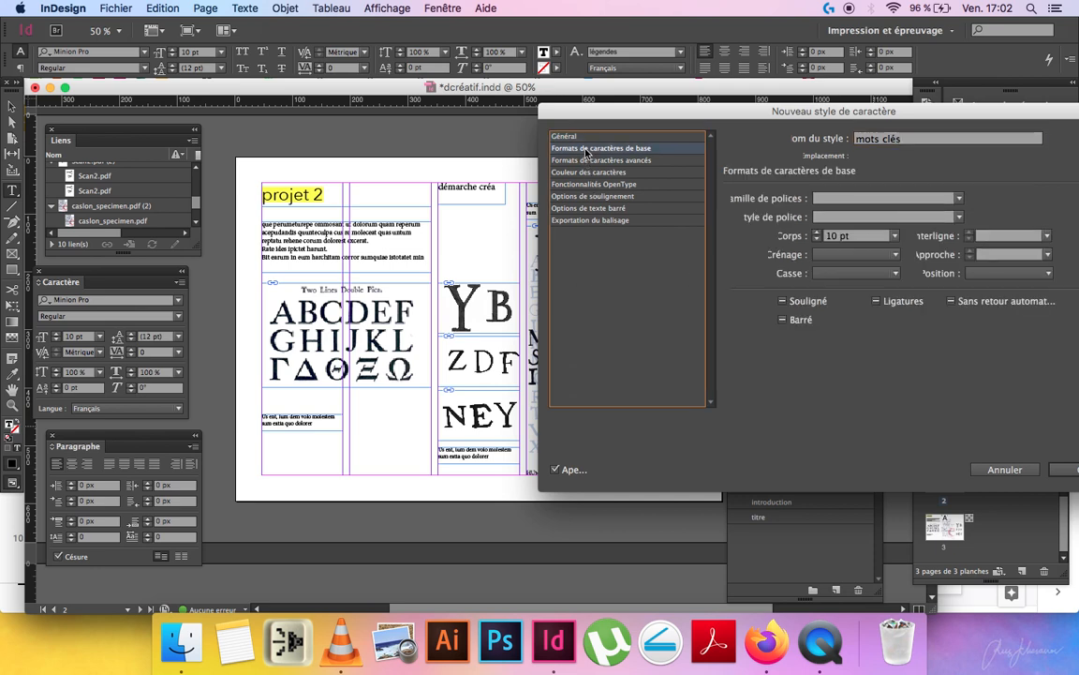
{"action": "left_click", "coordinate": [818, 233]}
{"action": "left_click", "coordinate": [818, 233]}
{"action": "left_click", "coordinate": [818, 232]}
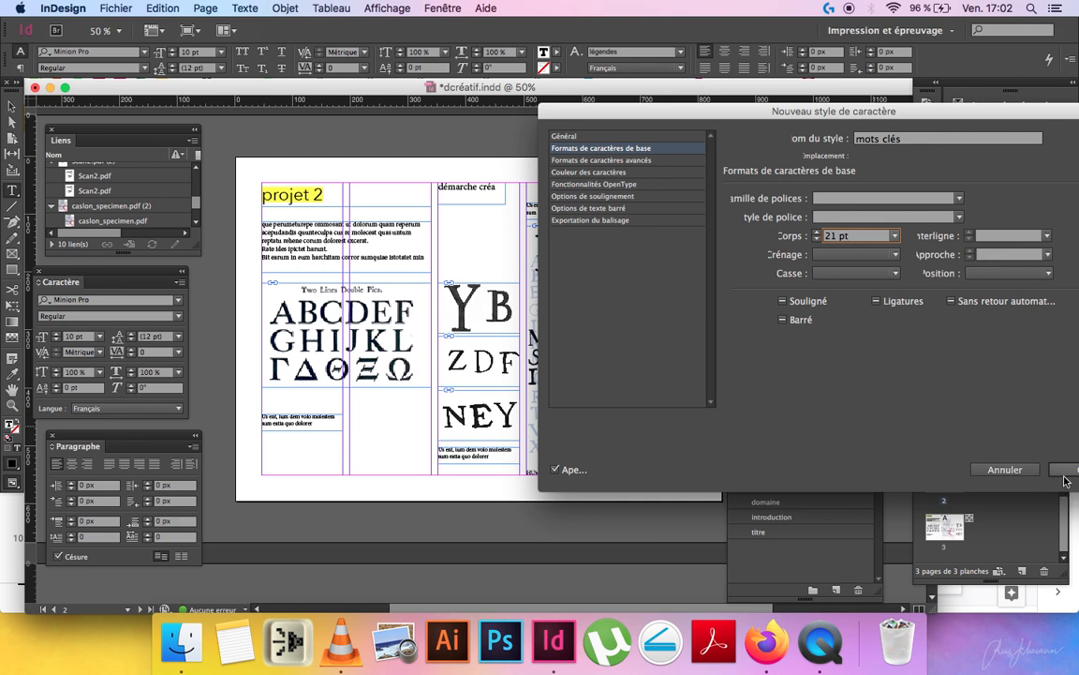
{"action": "key", "text": "Return"}
Apply the mots clés style to the keywords and extend their frame to about 77 px high so all three lines fit.
{"action": "left_click", "coordinate": [766, 486]}
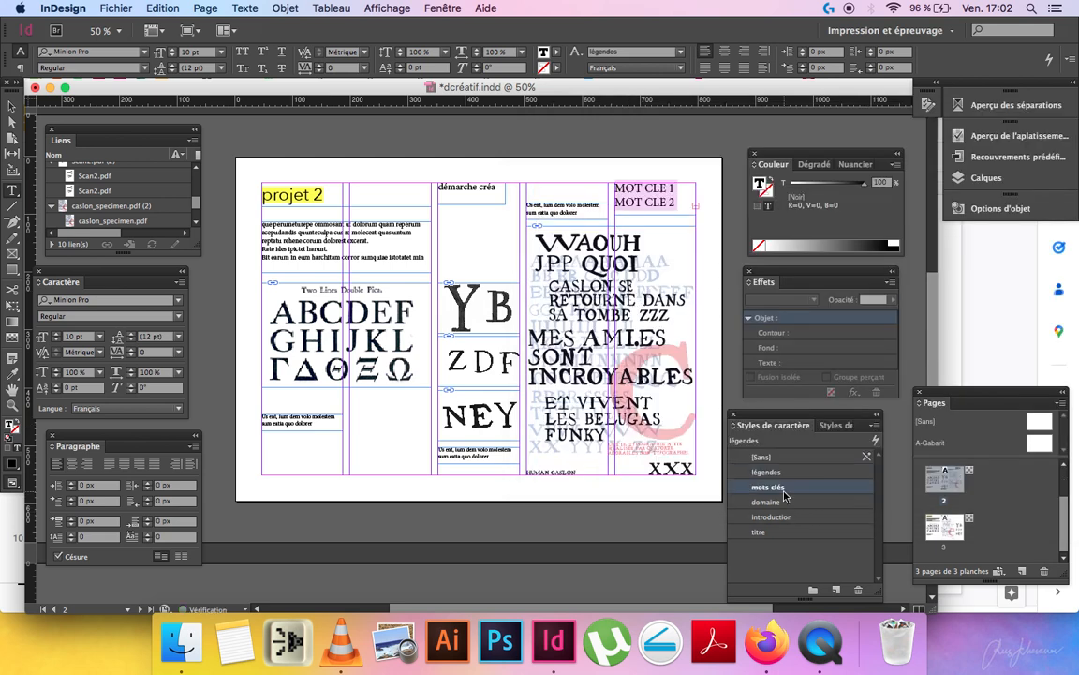
{"action": "left_click", "coordinate": [11, 105]}
{"action": "left_click_drag", "start_coordinate": [656, 215], "coordinate": [658, 227]}
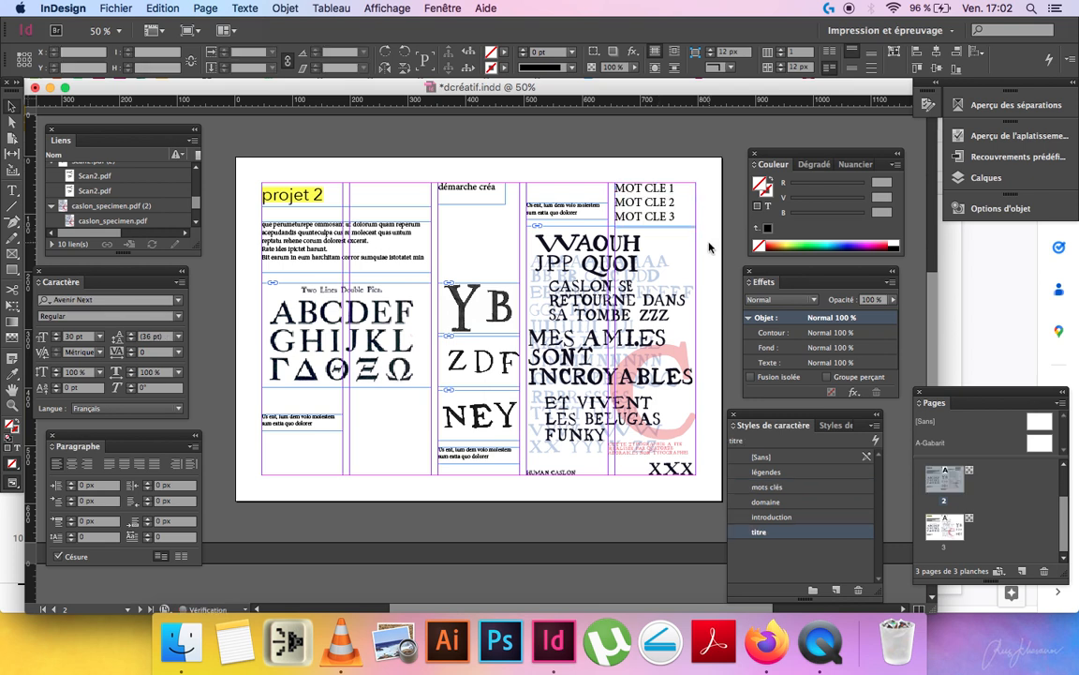
Right-align the three keywords in the fifth column and preview the page without guides.
{"action": "left_click", "coordinate": [316, 399]}
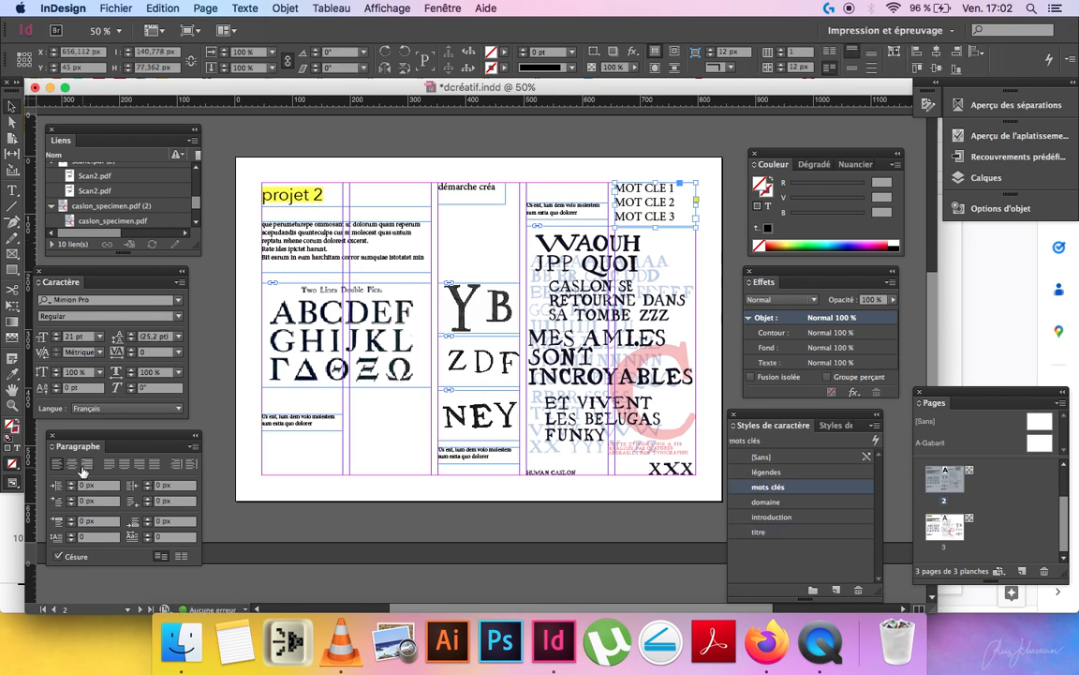
{"action": "left_click", "coordinate": [86, 463]}
{"action": "left_click", "coordinate": [705, 250]}
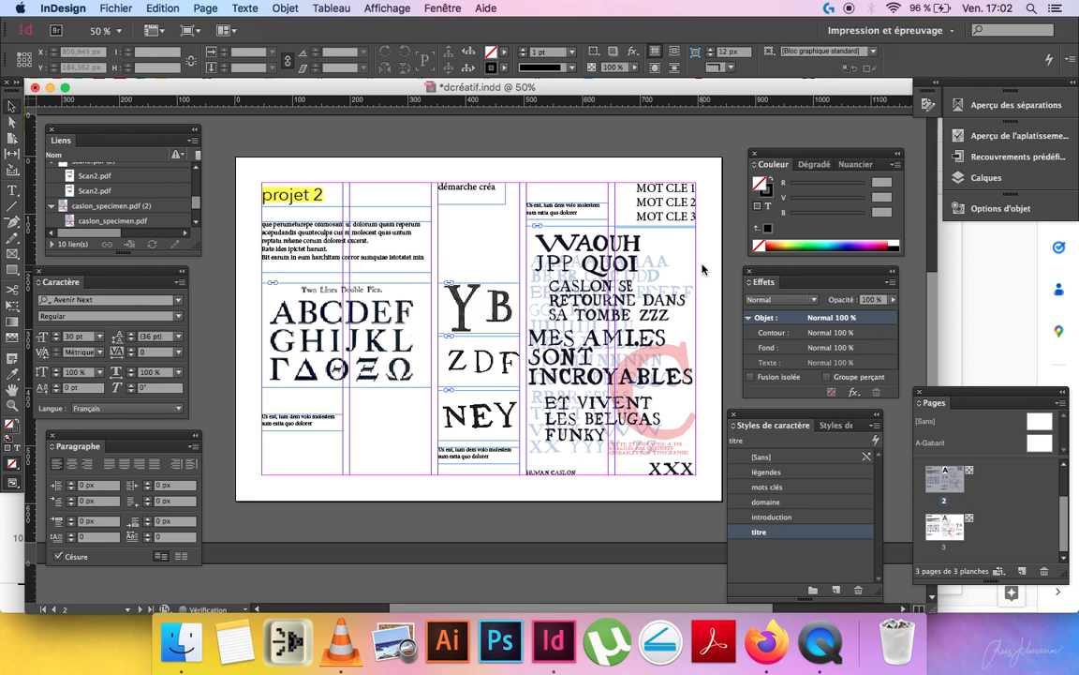
{"action": "key", "text": "w"}
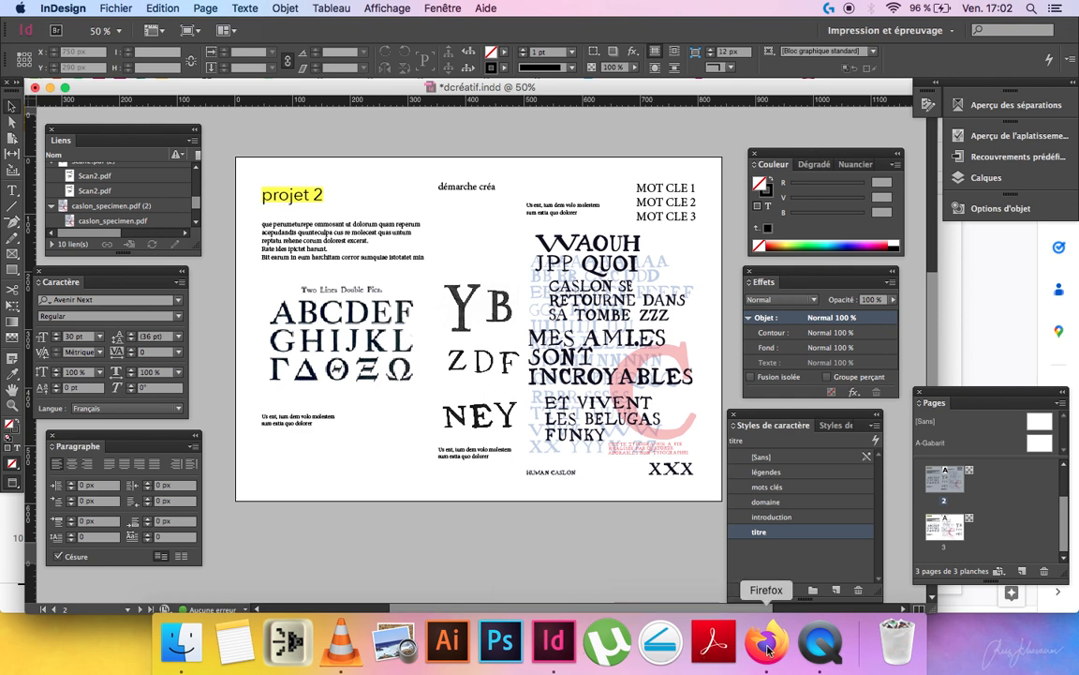
In Firefox, open slide 9 and extend its first question to "est-ce que les titres sont clairs, pas trop plats ?".
{"action": "left_click", "coordinate": [766, 645]}
{"action": "scroll", "coordinate": [137, 501], "scroll_direction": "down", "scroll_amount": 2}
{"action": "left_click", "coordinate": [116, 449]}
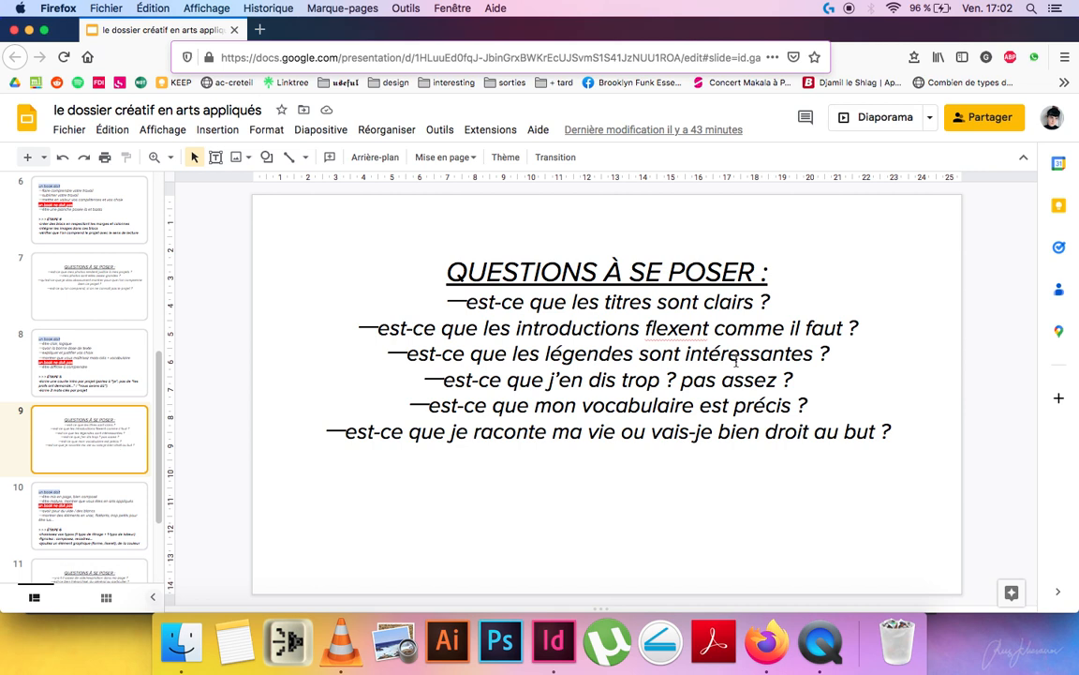
{"action": "left_click", "coordinate": [767, 318]}
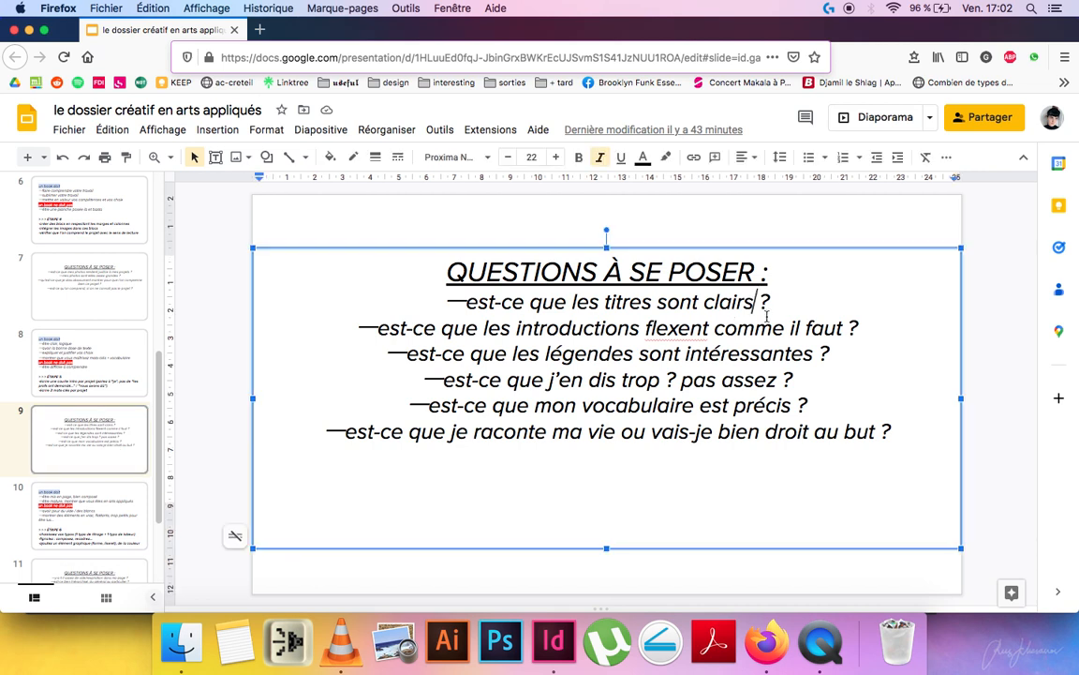
{"action": "type", "text": ", pas pl"}
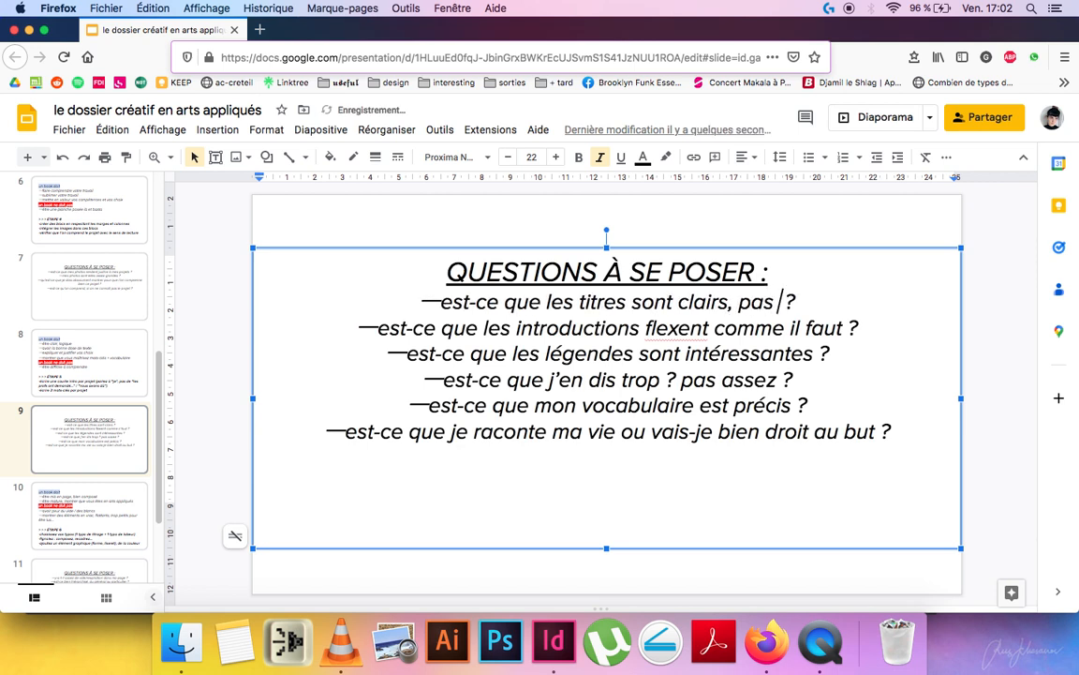
{"action": "key", "text": "BackSpace"}
{"action": "key", "text": "BackSpace"}
{"action": "type", "text": "p “plats "}
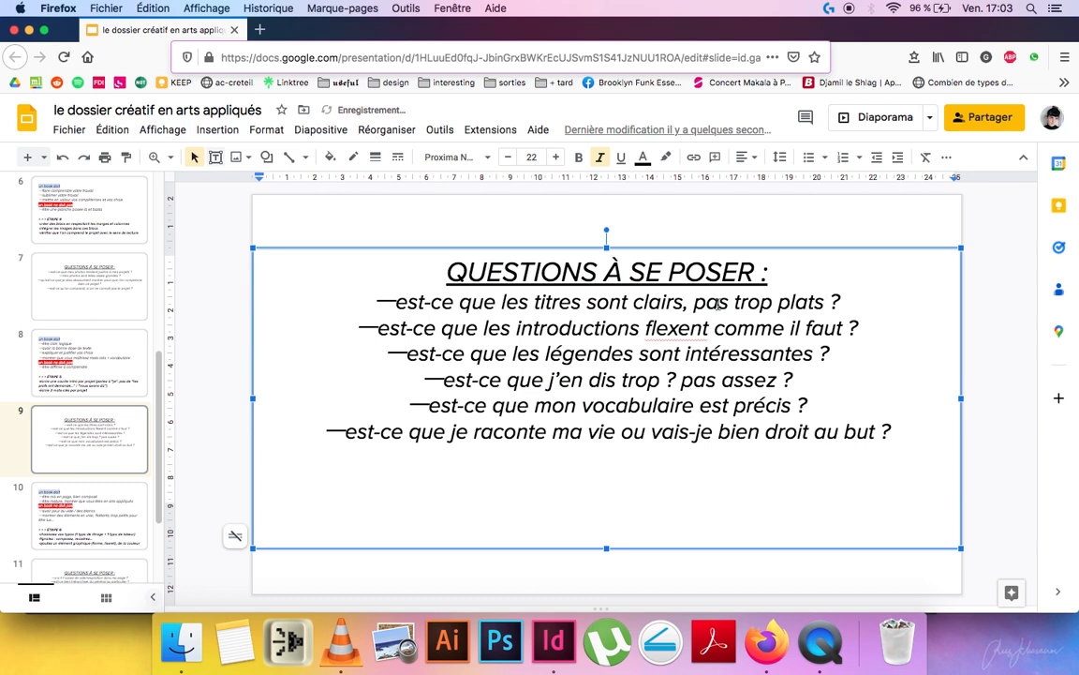
Put the word "plats" in quotation marks in the first question on slide 9.
{"action": "type", "text": "”"}
{"action": "left_click", "coordinate": [780, 303]}
{"action": "type", "text": "“"}
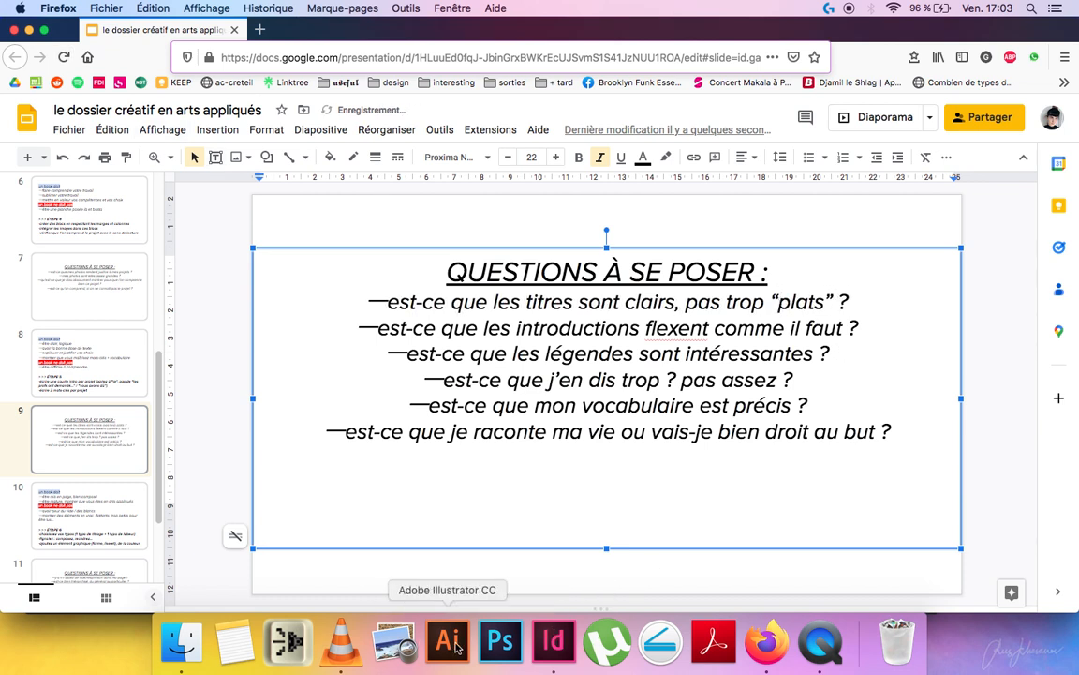
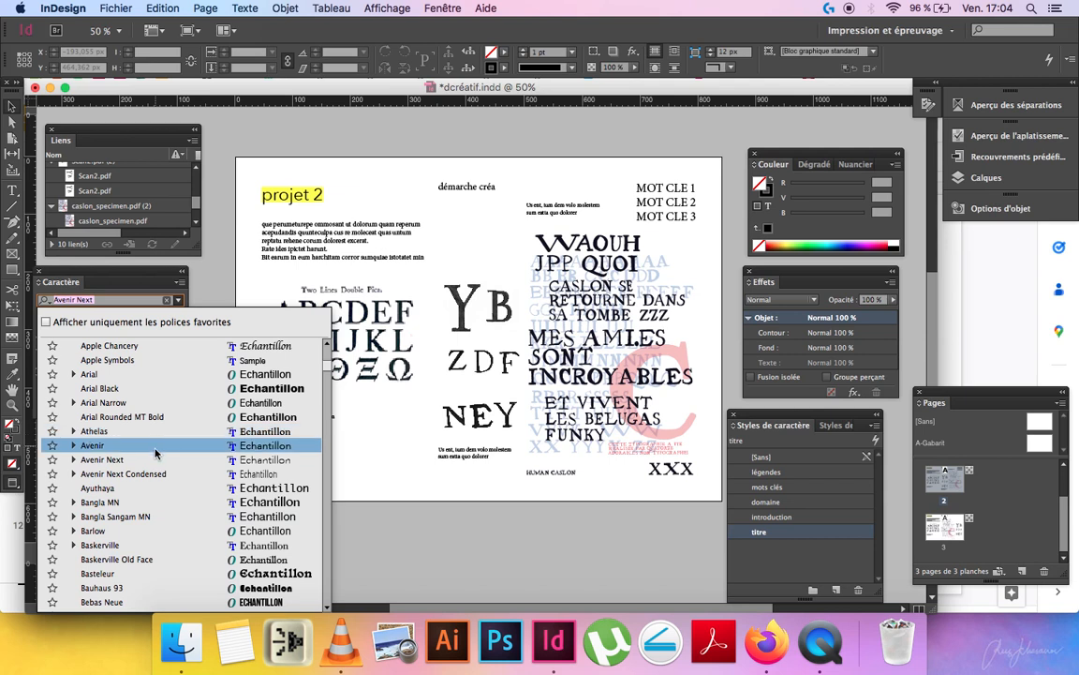
Browse the font samples in InDesign's font family list for a possible title typeface, leaving the current font selected.
{"action": "scroll", "coordinate": [202, 533], "scroll_direction": "down", "scroll_amount": 5}
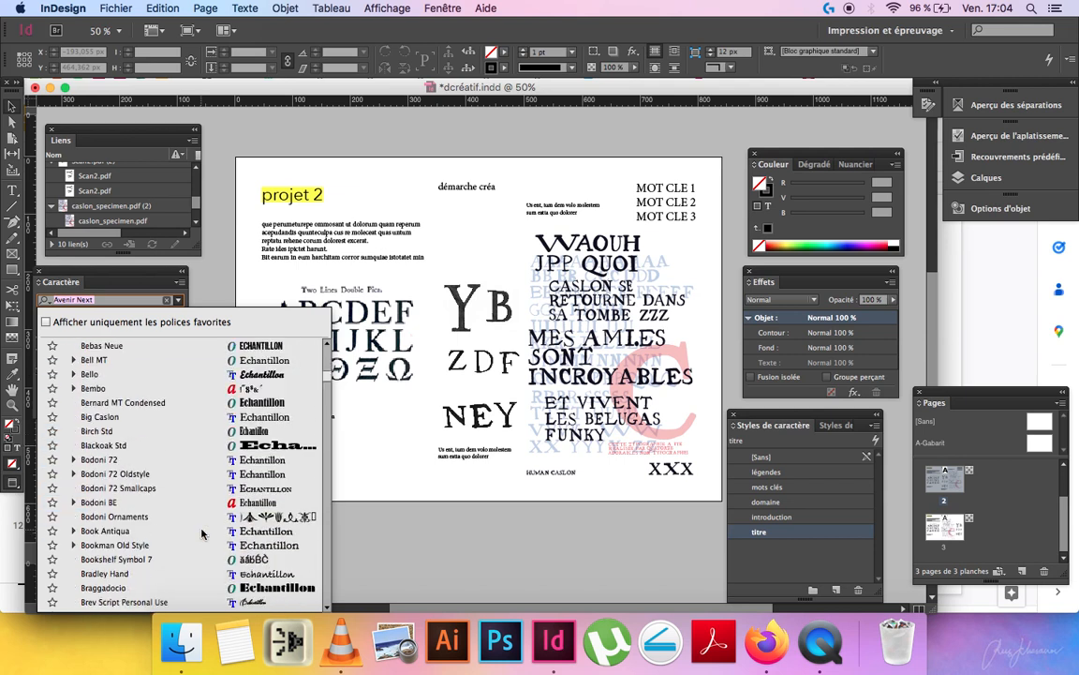
{"action": "scroll", "coordinate": [201, 534], "scroll_direction": "down", "scroll_amount": 3}
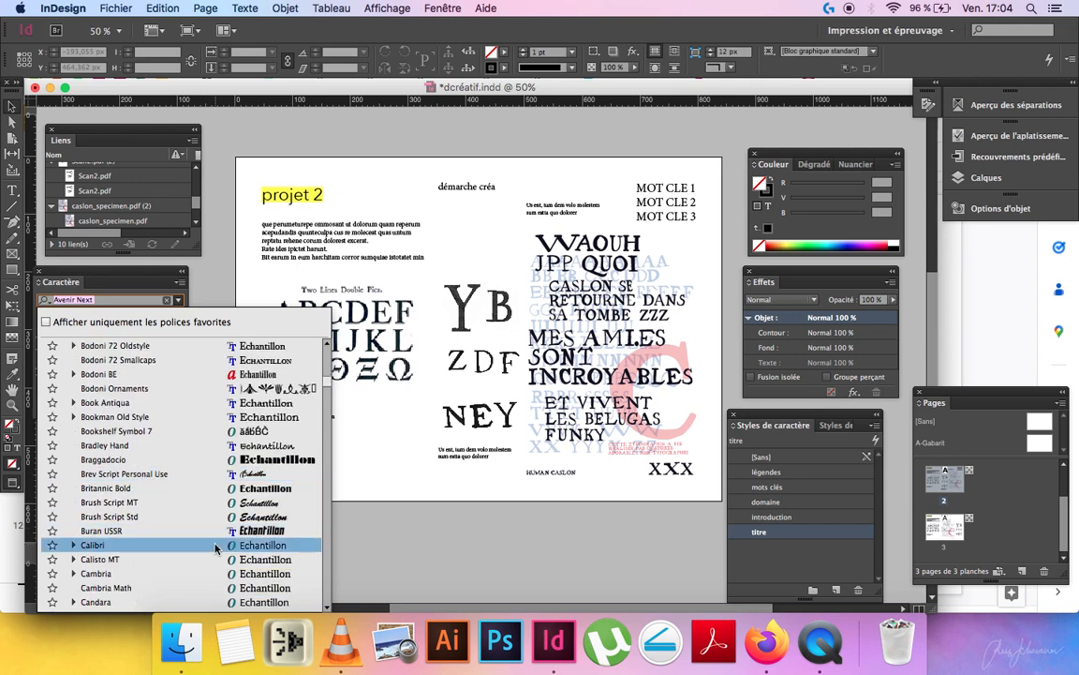
{"action": "scroll", "coordinate": [286, 553], "scroll_direction": "down", "scroll_amount": 2}
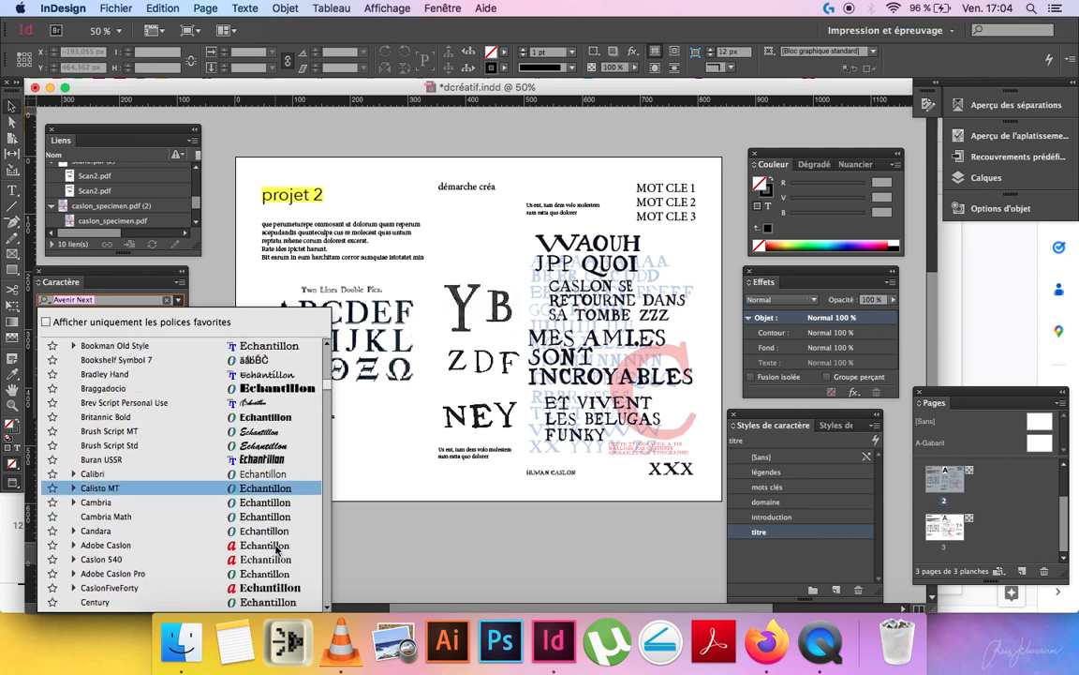
{"action": "scroll", "coordinate": [281, 551], "scroll_direction": "down", "scroll_amount": 3}
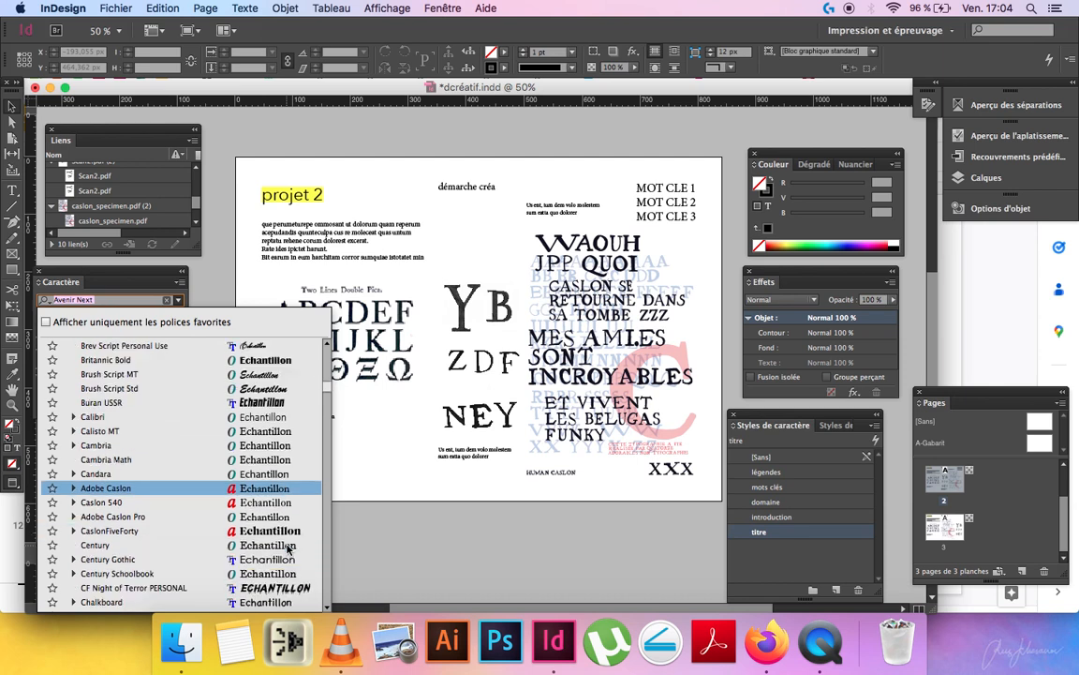
{"action": "scroll", "coordinate": [288, 548], "scroll_direction": "down", "scroll_amount": 2}
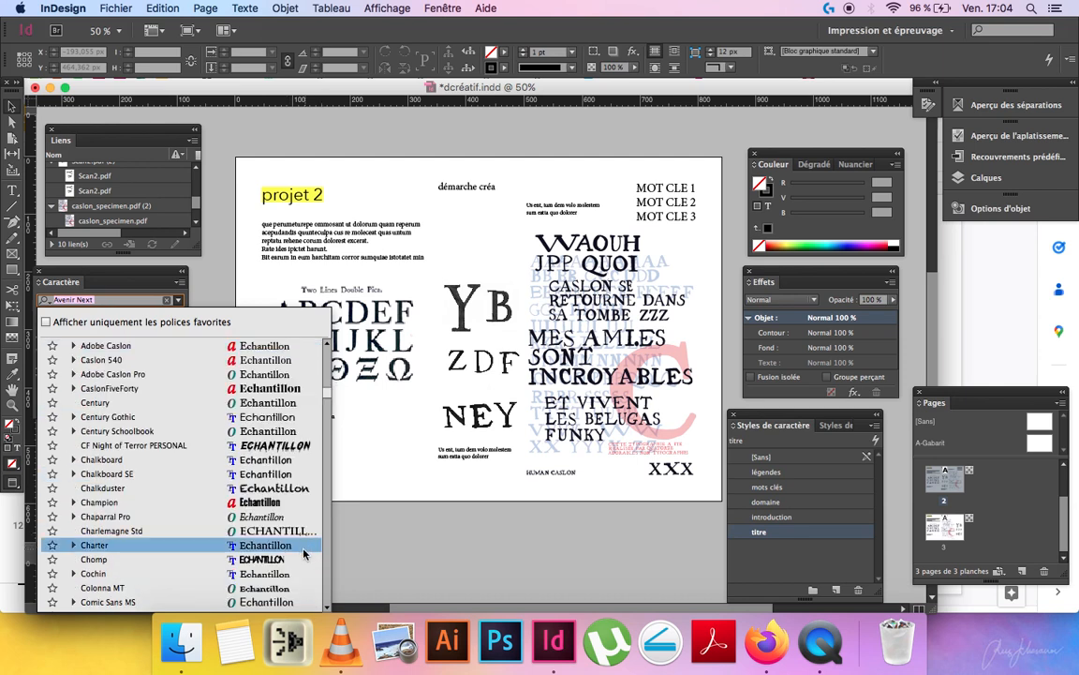
{"action": "scroll", "coordinate": [288, 553], "scroll_direction": "down", "scroll_amount": 2}
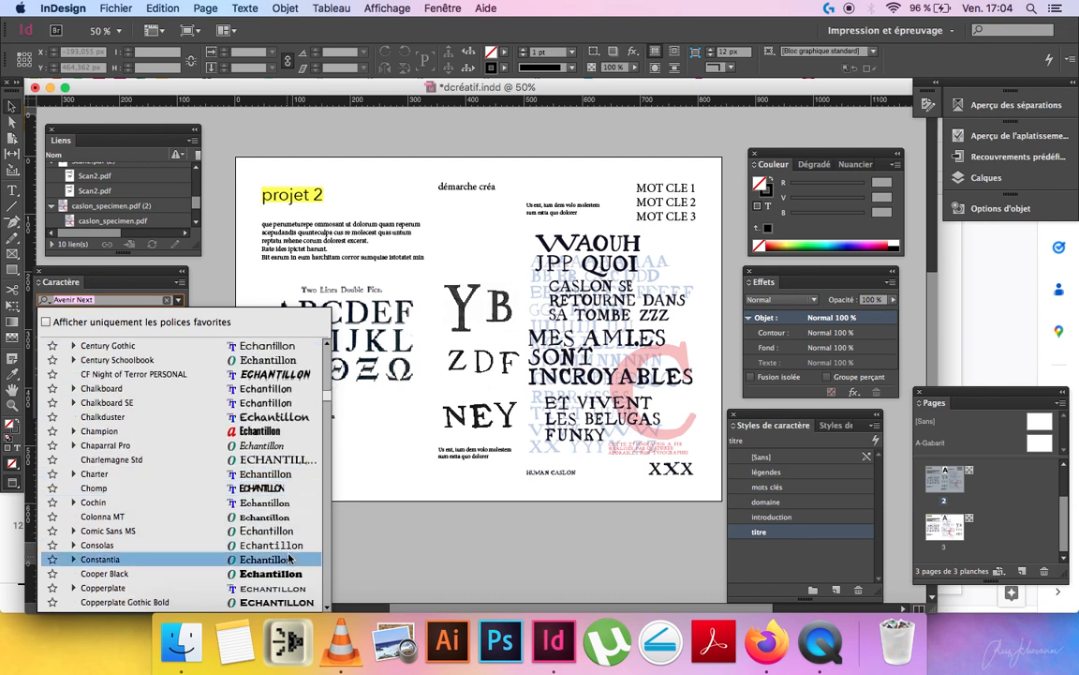
{"action": "scroll", "coordinate": [290, 534], "scroll_direction": "down", "scroll_amount": 3}
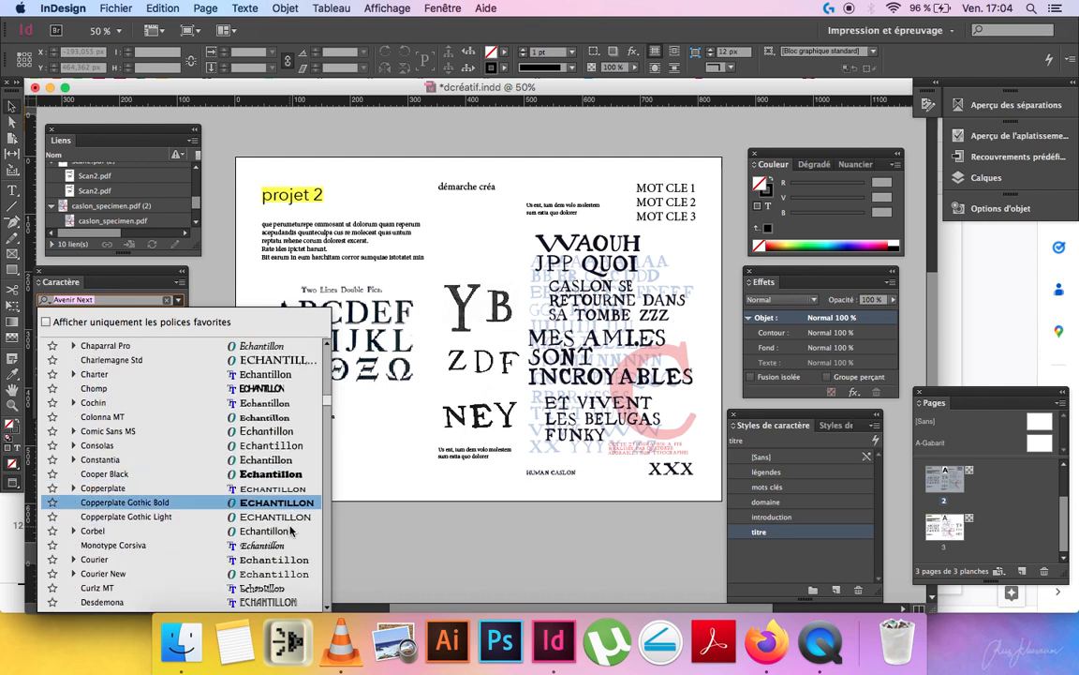
{"action": "scroll", "coordinate": [290, 532], "scroll_direction": "down", "scroll_amount": 2}
{"action": "scroll", "coordinate": [290, 531], "scroll_direction": "down", "scroll_amount": 2}
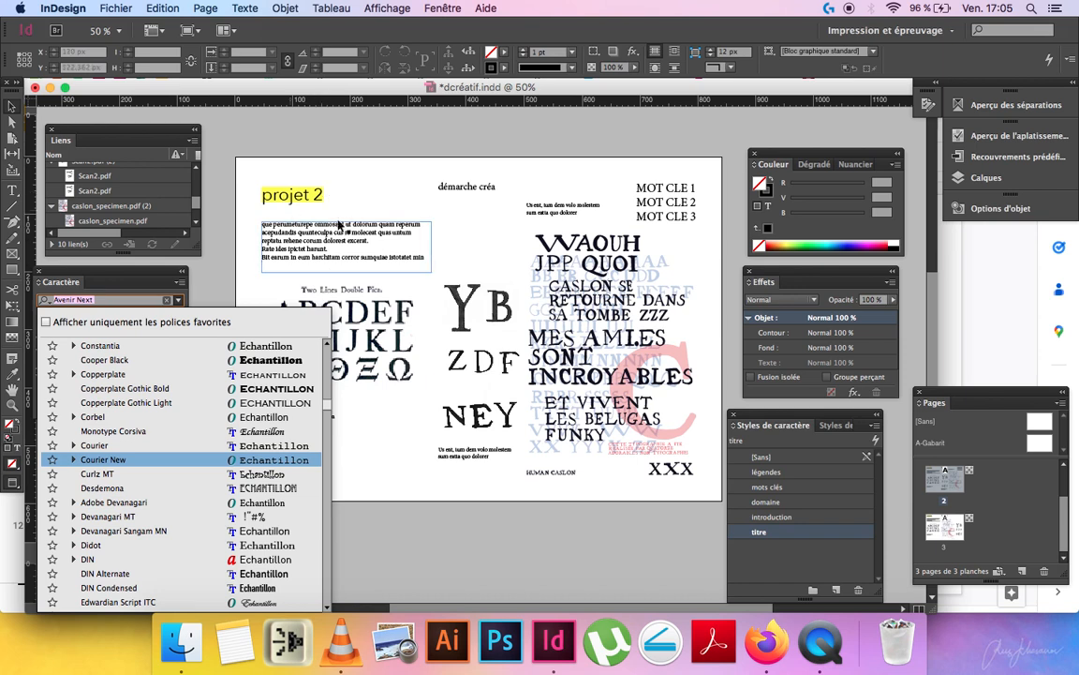
{"action": "scroll", "coordinate": [300, 524], "scroll_direction": "down", "scroll_amount": 2}
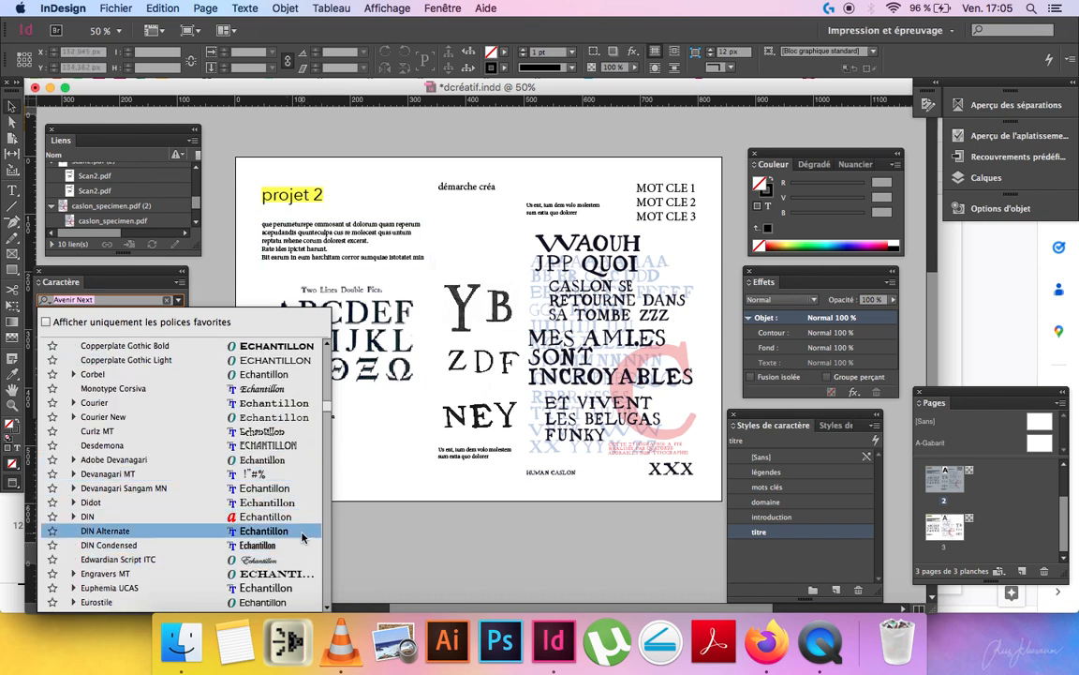
{"action": "left_click", "coordinate": [319, 172]}
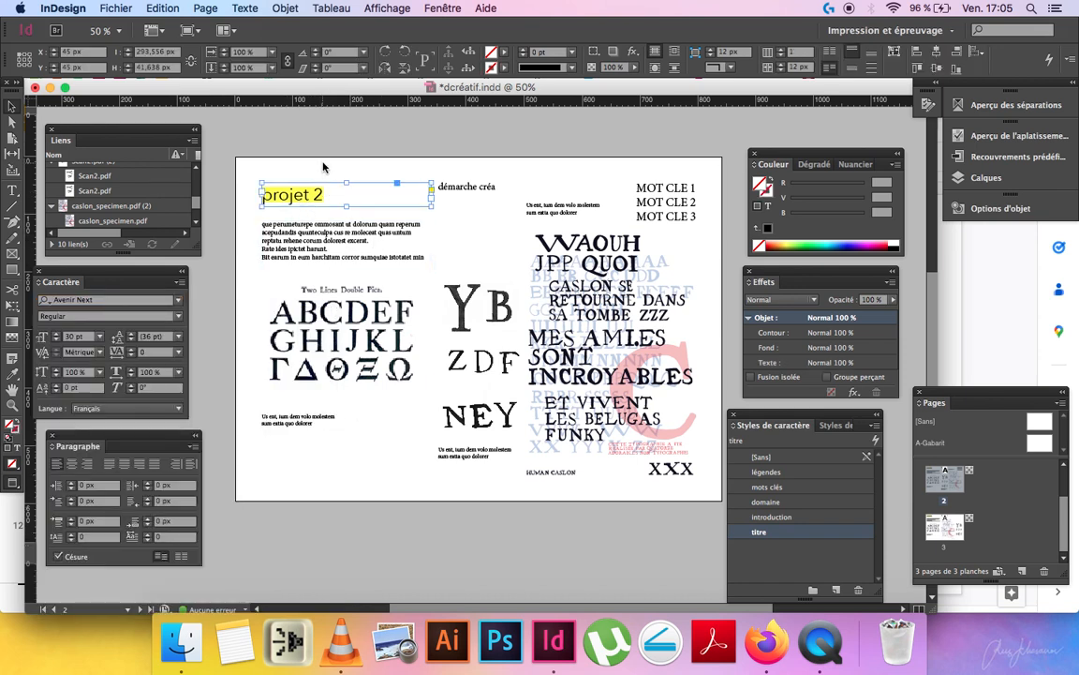
Edit the titre character style to use the Basteleur font family in Bold.
{"action": "double_click", "coordinate": [772, 532]}
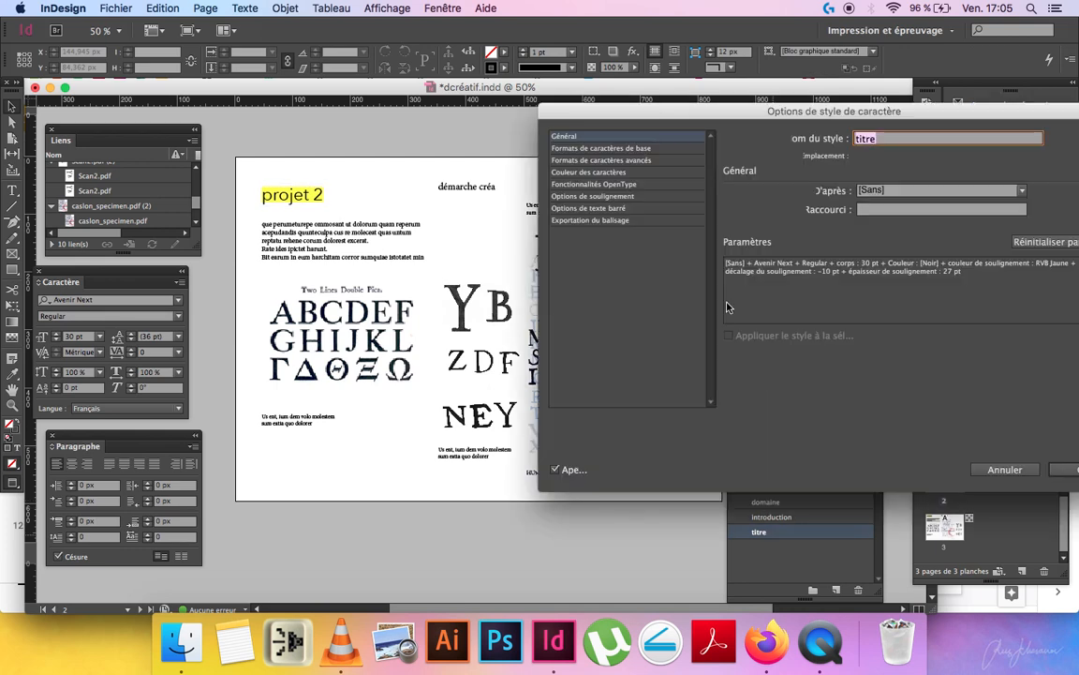
{"action": "left_click", "coordinate": [620, 173]}
{"action": "left_click", "coordinate": [618, 161]}
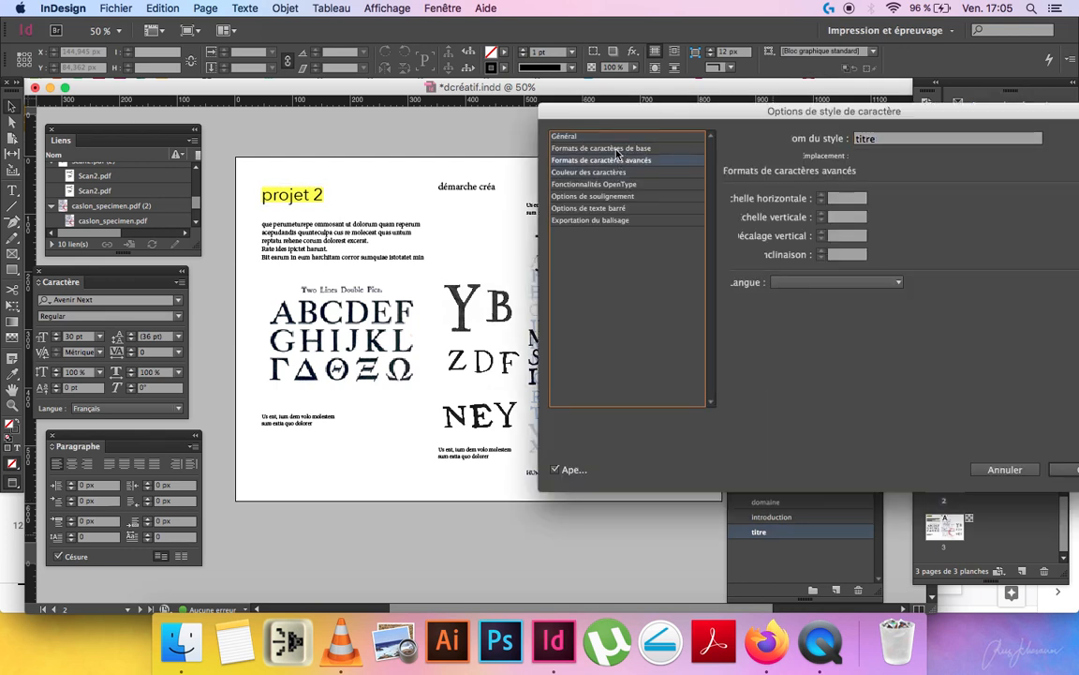
{"action": "left_click", "coordinate": [604, 148]}
{"action": "left_click", "coordinate": [958, 202]}
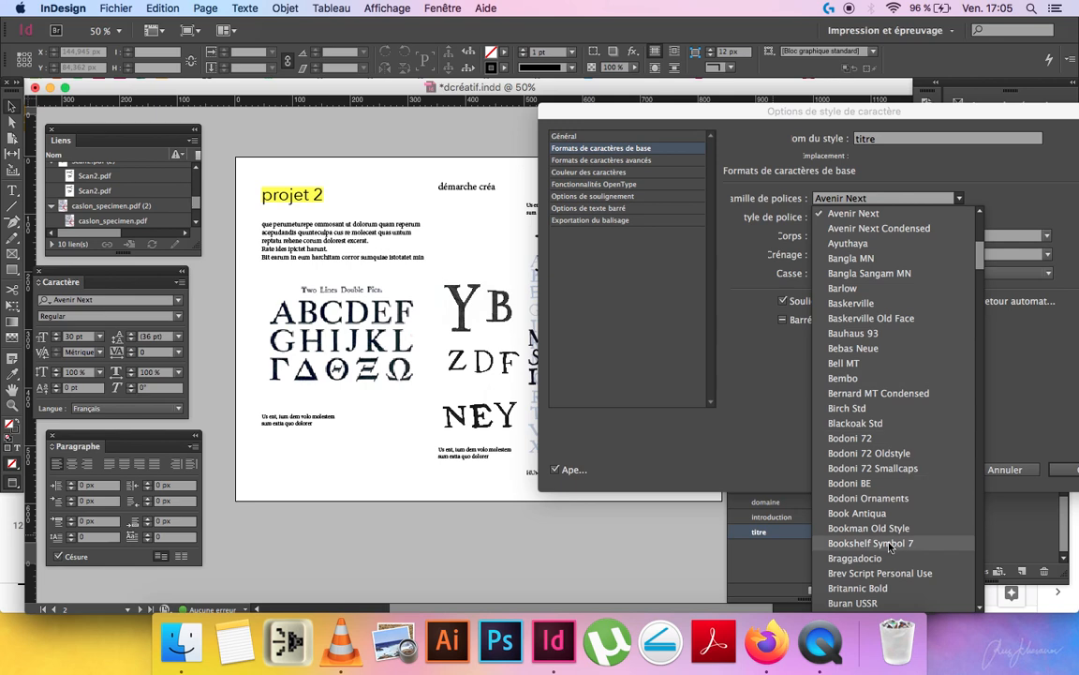
{"action": "scroll", "coordinate": [871, 543], "scroll_direction": "down", "scroll_amount": 5}
{"action": "scroll", "coordinate": [891, 269], "scroll_direction": "up", "scroll_amount": 10}
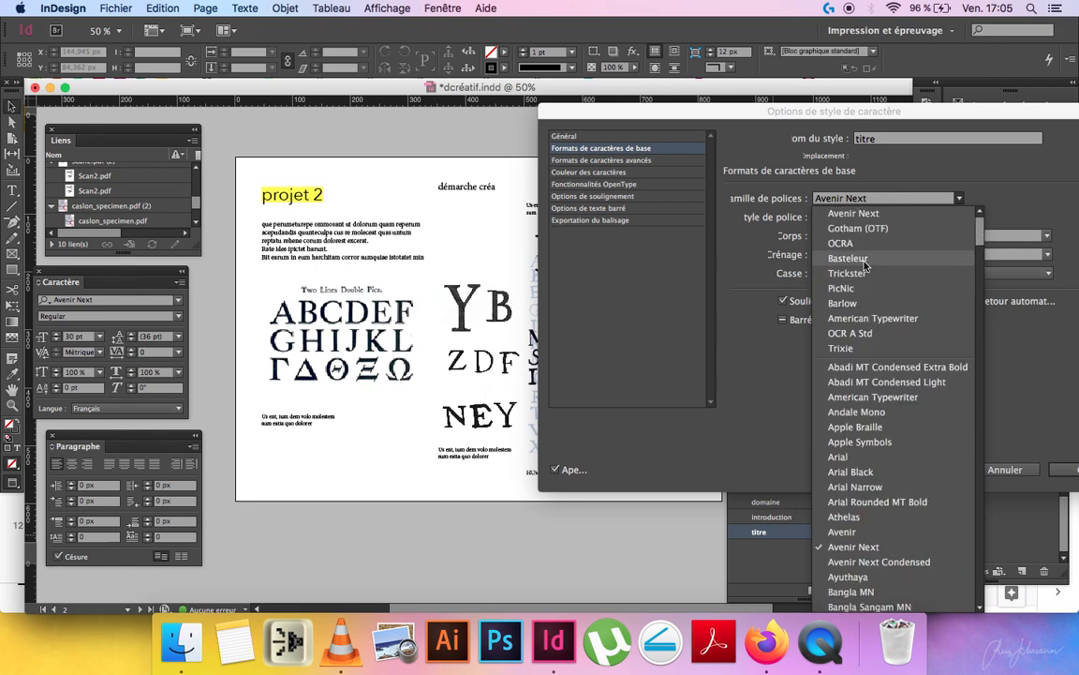
{"action": "key", "text": "Return"}
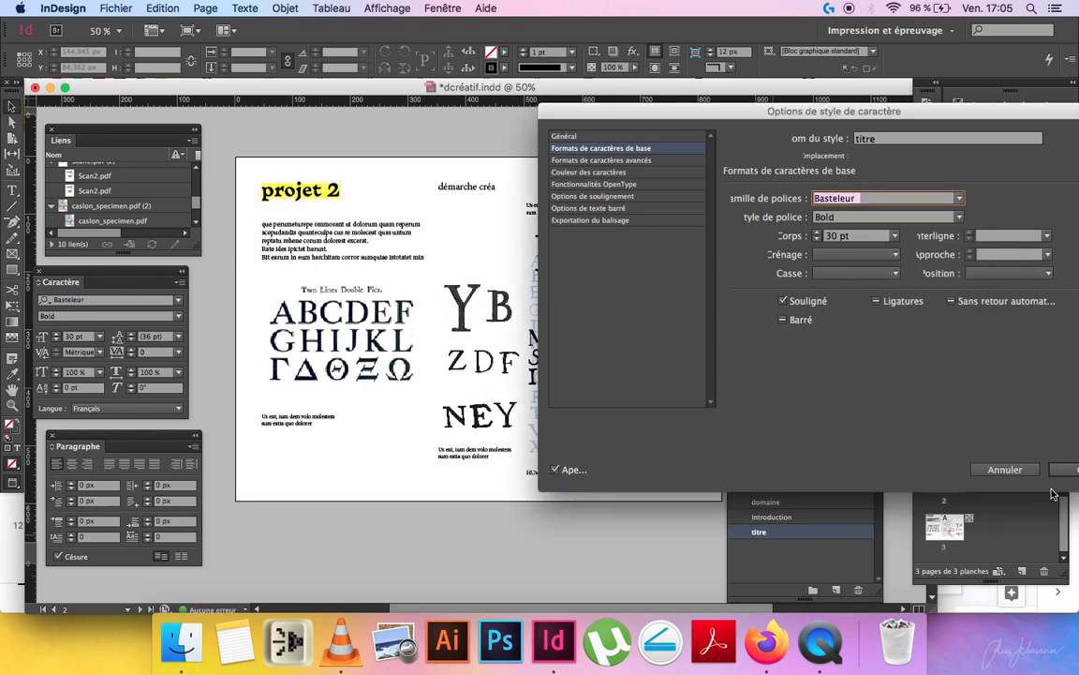
{"action": "key", "text": "Return"}
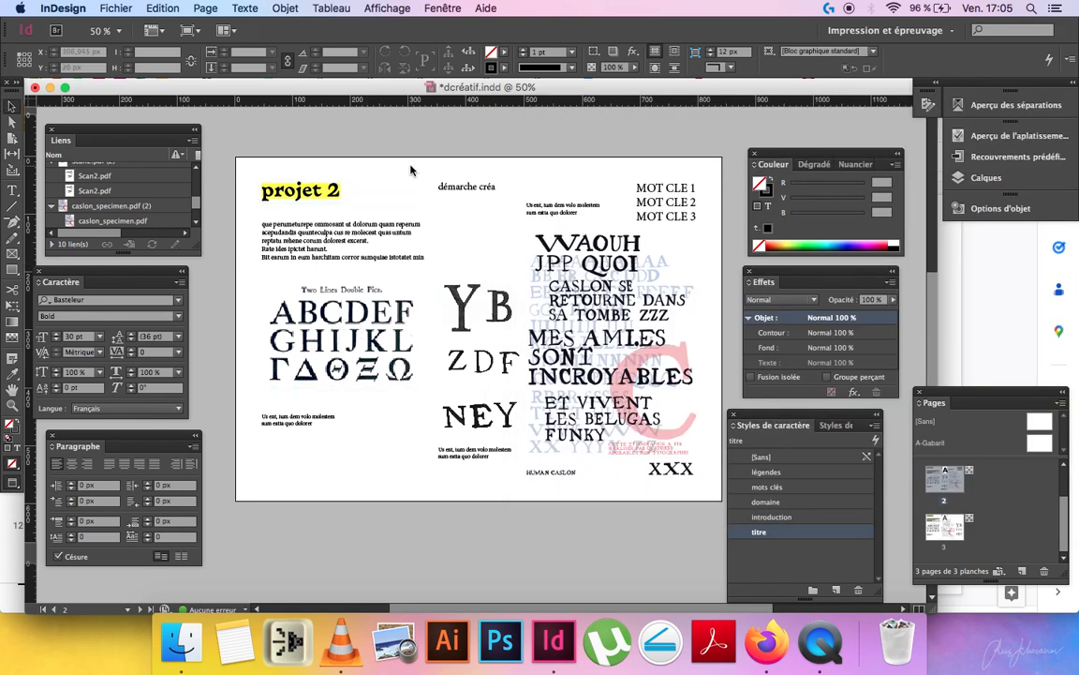
Consult slide 10 in Firefox, return to InDesign to review the titles across the project pages, and save the document.
{"action": "left_click", "coordinate": [773, 640]}
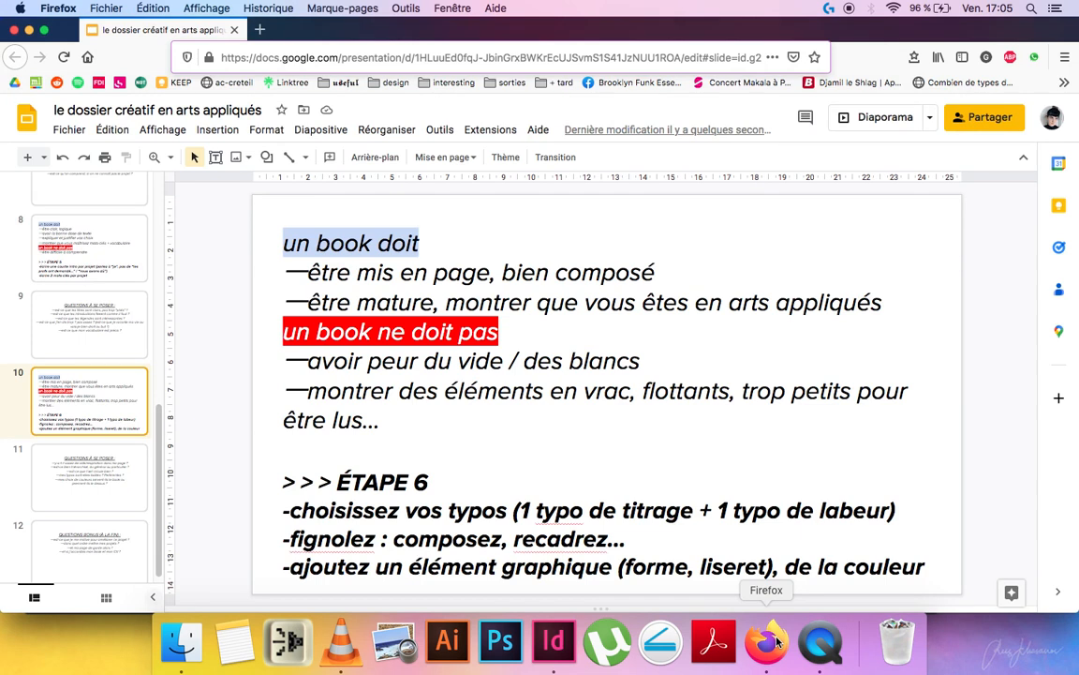
{"action": "left_click", "coordinate": [570, 629]}
{"action": "key", "text": "shift+Page_Up"}
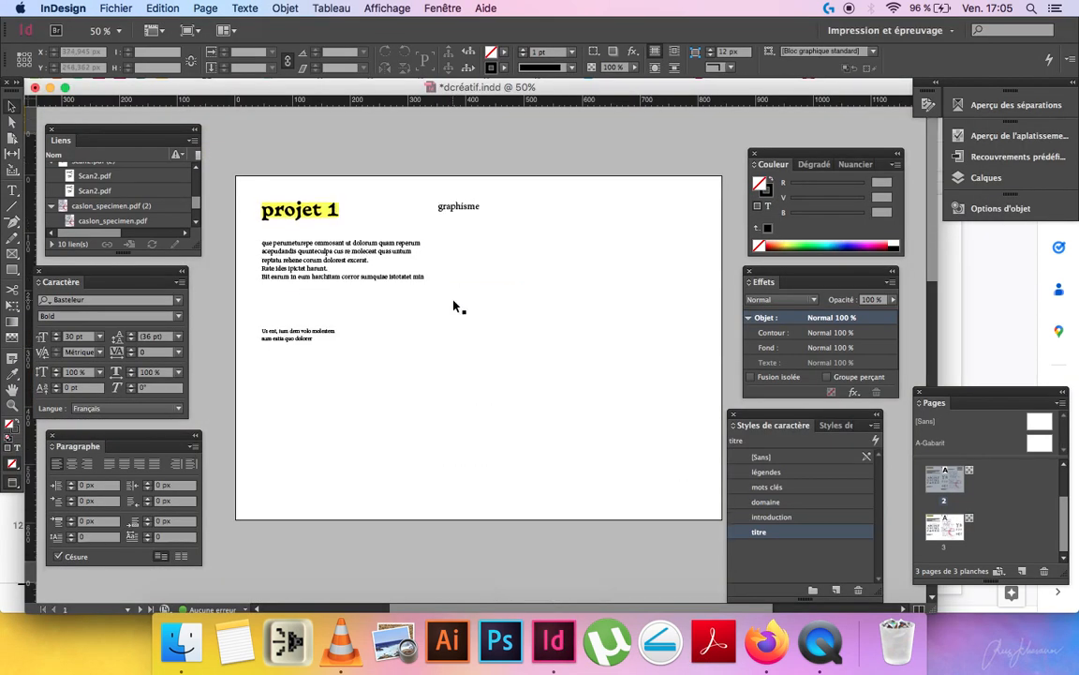
{"action": "scroll", "coordinate": [456, 306], "scroll_direction": "down", "scroll_amount": 15}
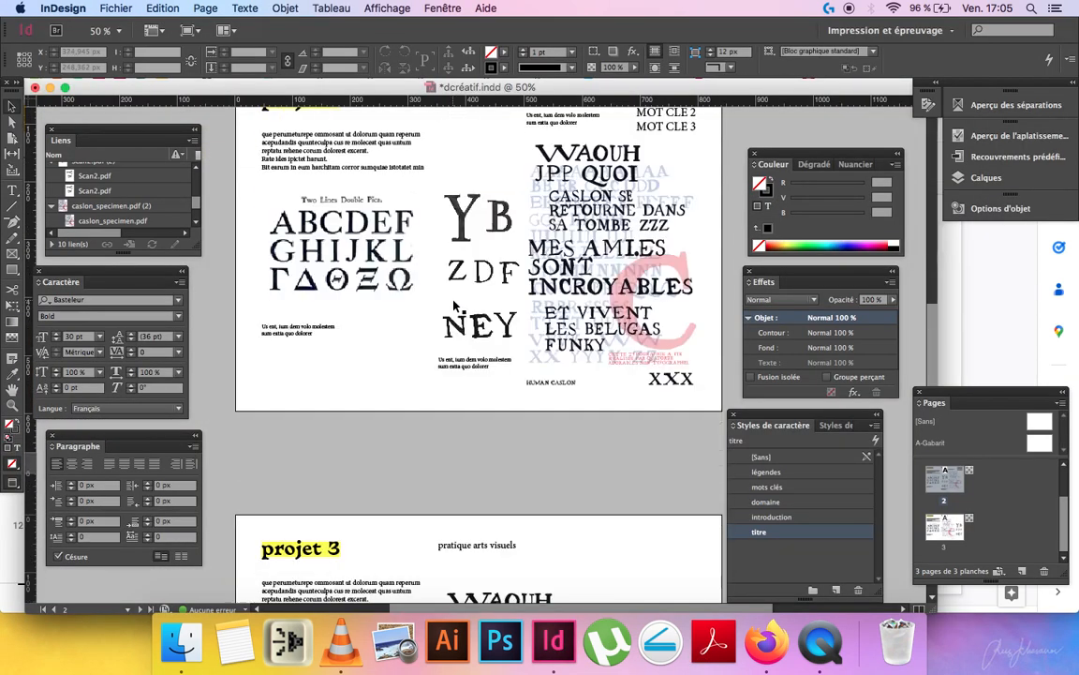
{"action": "scroll", "coordinate": [454, 304], "scroll_direction": "up", "scroll_amount": 8}
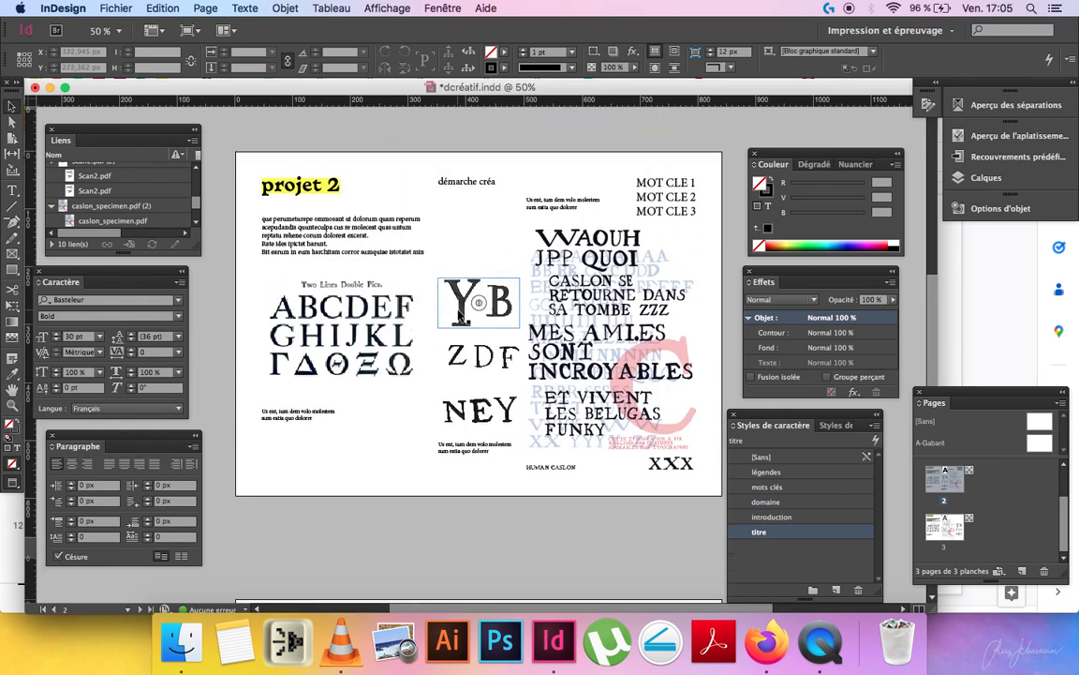
{"action": "key", "text": "super+s"}
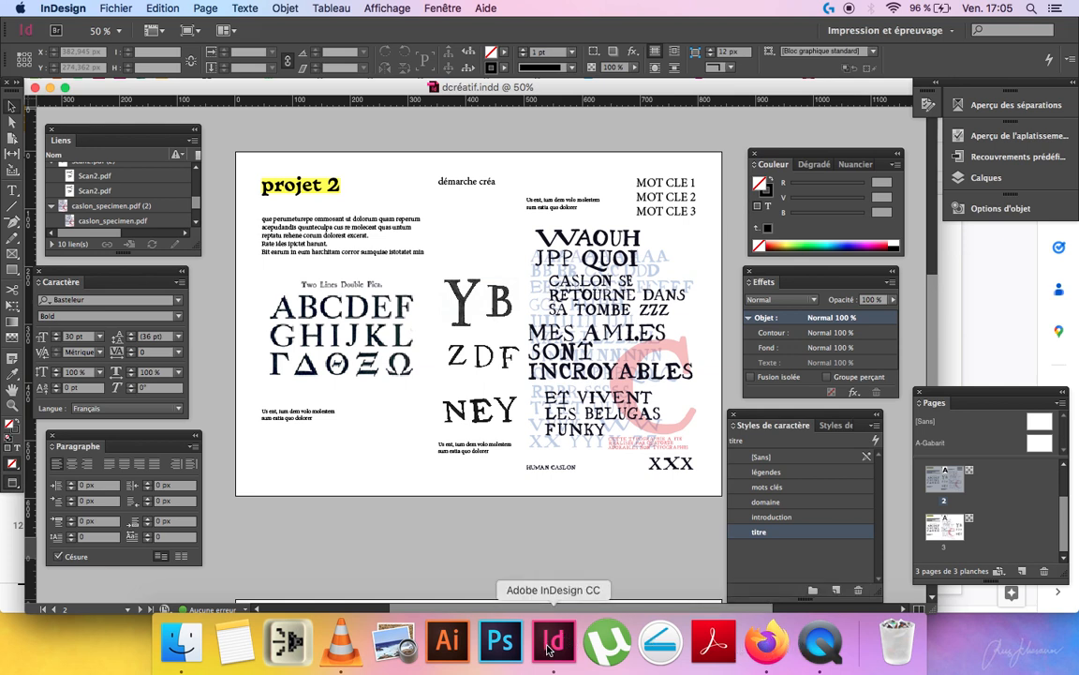
Switch to Firefox to read the ÉTAPE 6 instruction about adding a graphic element, and return to InDesign.
{"action": "left_click", "coordinate": [766, 645]}
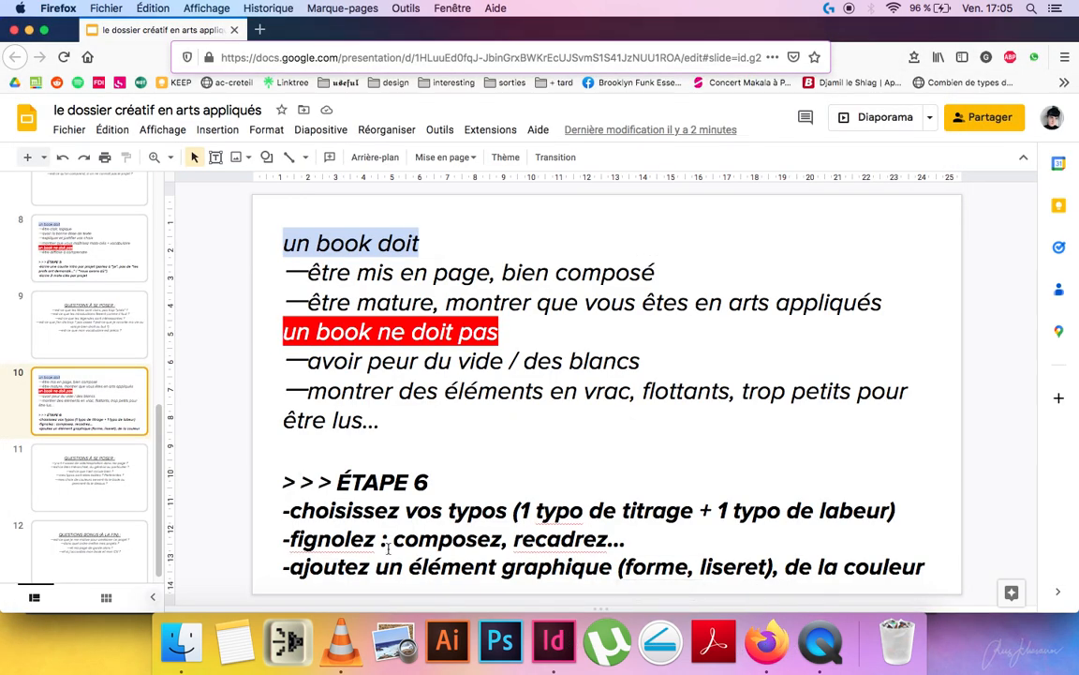
{"action": "left_click", "coordinate": [458, 575]}
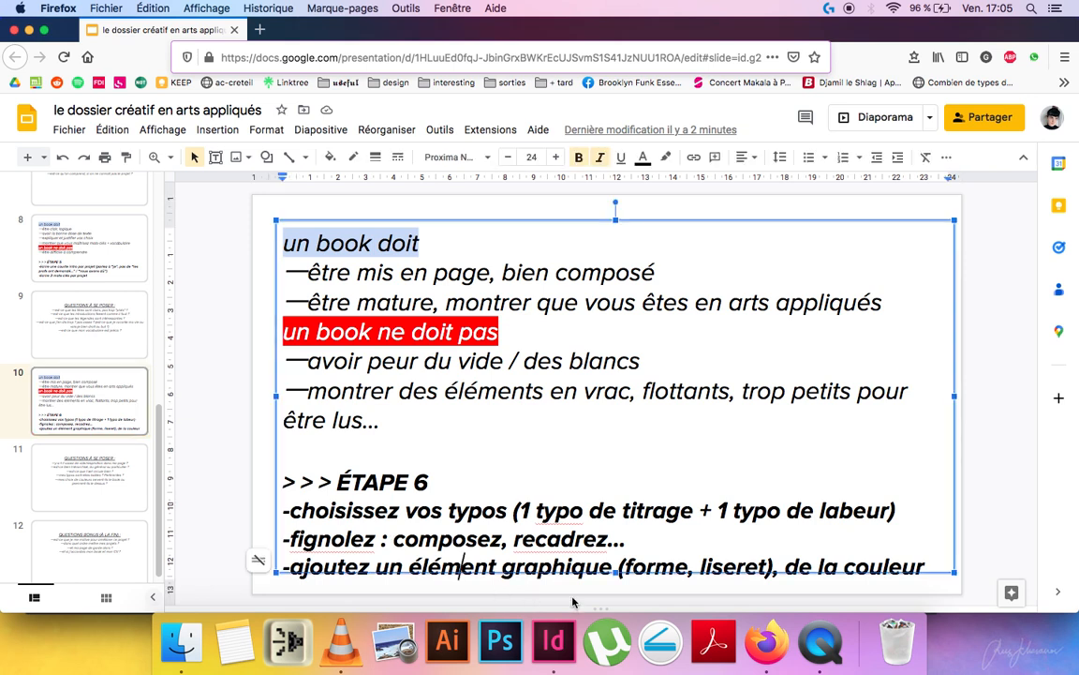
{"action": "left_click", "coordinate": [557, 646]}
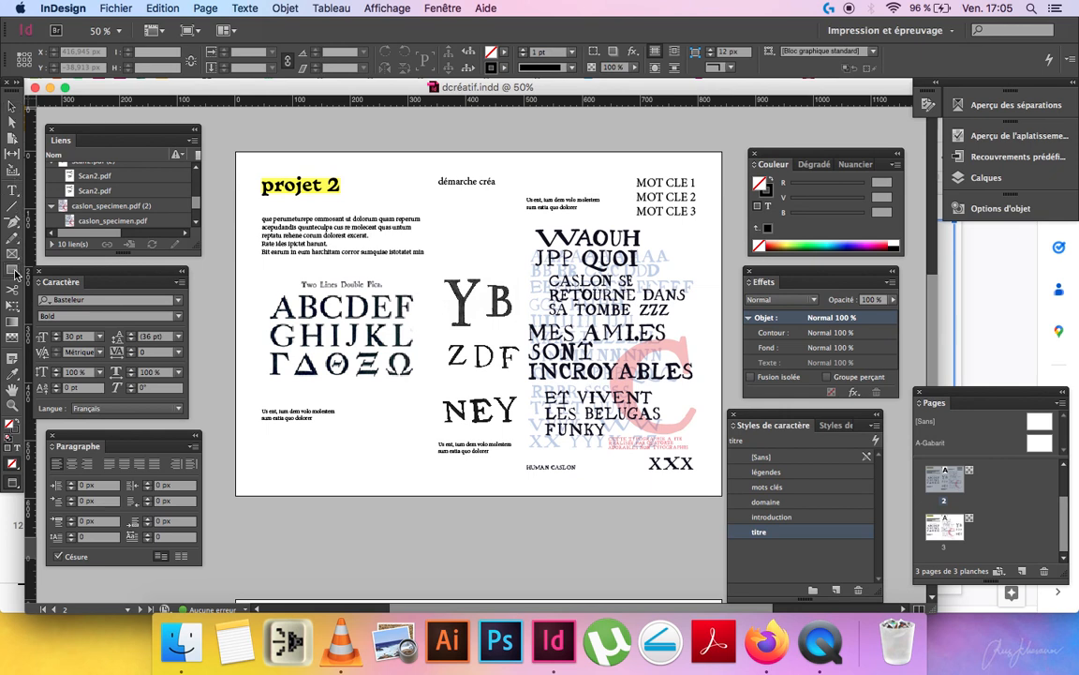
Draw a circle about 76 px in diameter beneath the alphabet image on the projet 2 page and fill it black without a stroke.
{"action": "left_click", "coordinate": [14, 274]}
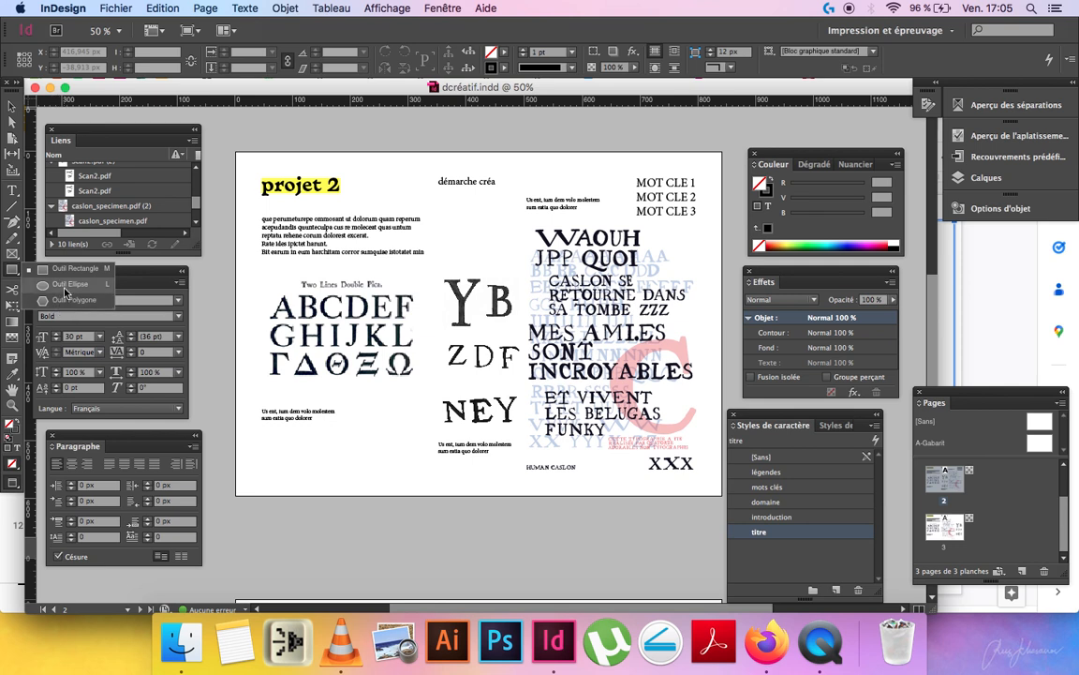
{"action": "left_click", "coordinate": [66, 284]}
{"action": "left_click_drag", "start_coordinate": [362, 425], "coordinate": [409, 471]}
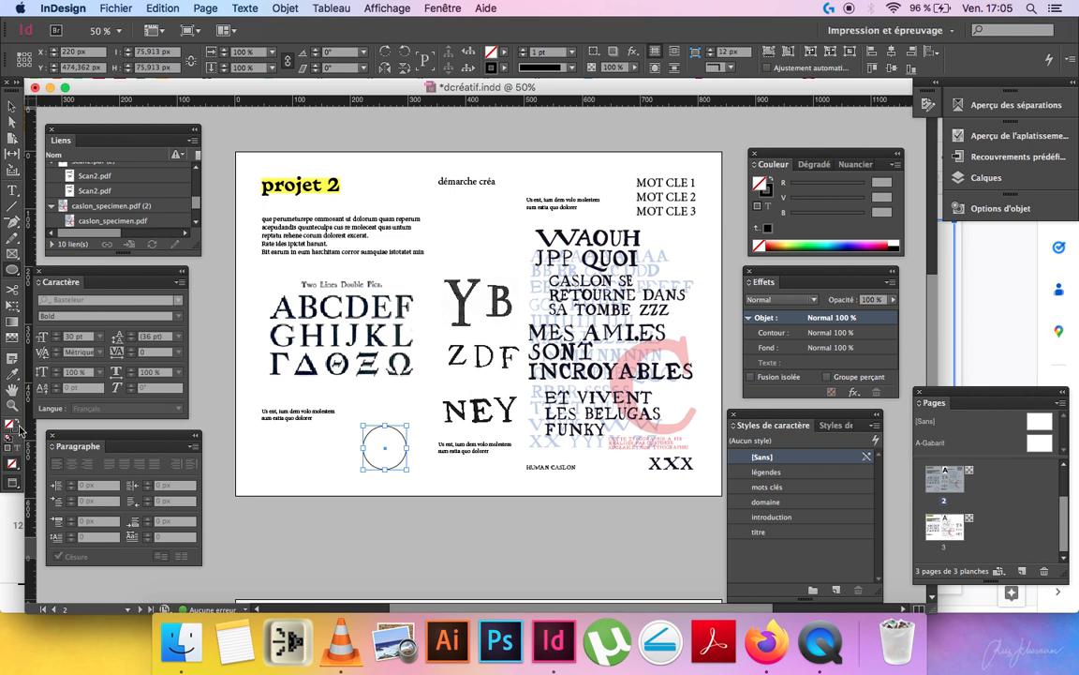
{"action": "key", "text": "shift+x"}
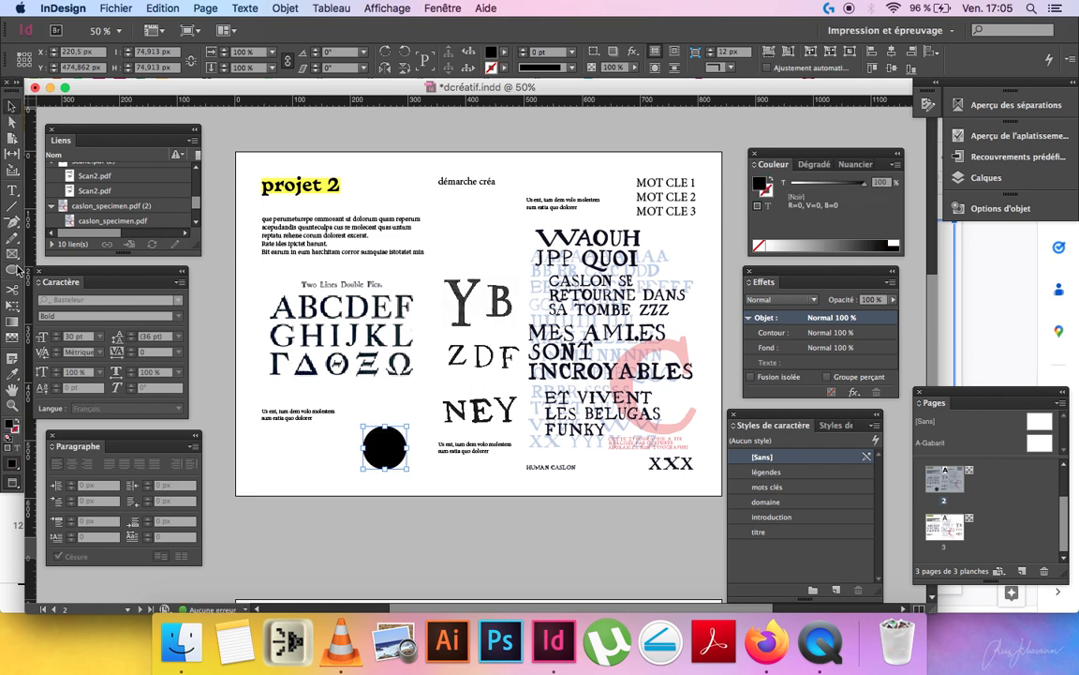
Draw a square about 66 px wide beside the circle, under the first caption, and fill it black without a stroke.
{"action": "left_click_drag", "start_coordinate": [13, 268], "coordinate": [52, 288]}
{"action": "left_click_drag", "start_coordinate": [277, 431], "coordinate": [318, 471]}
{"action": "left_click", "coordinate": [11, 106]}
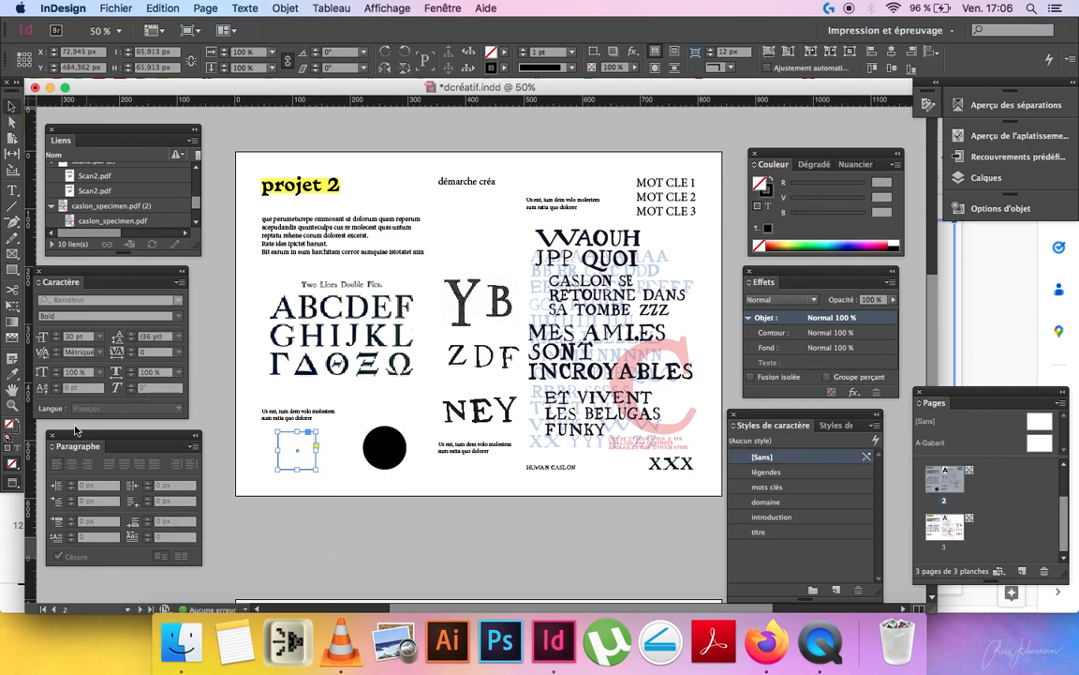
{"action": "left_click", "coordinate": [15, 424]}
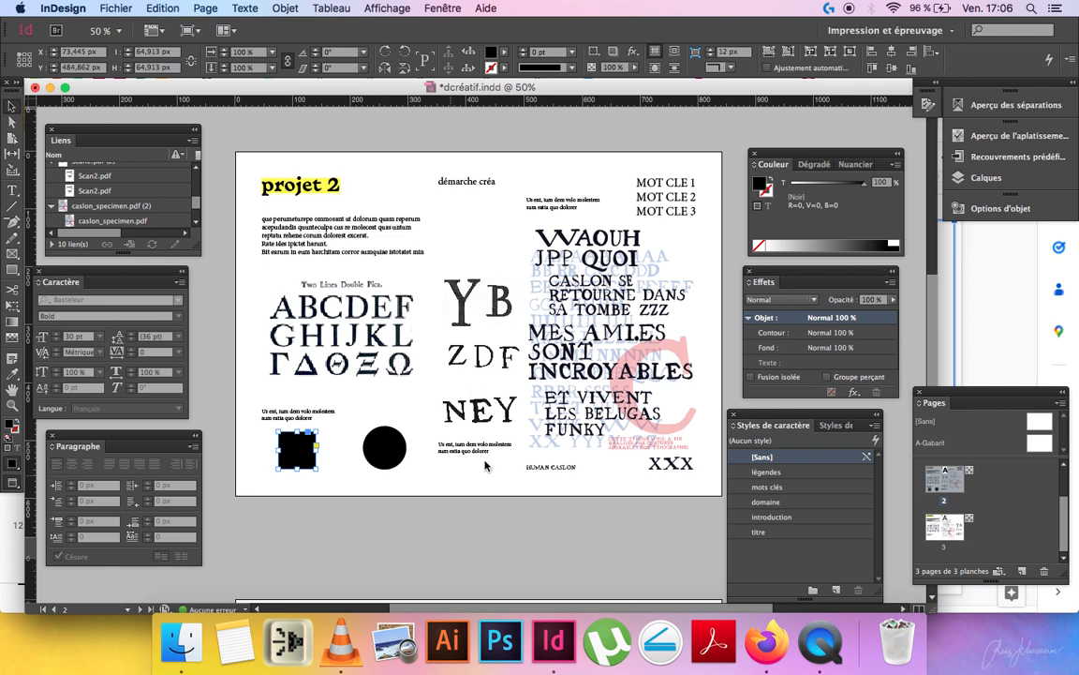
Switch the circle's colour mode to RVB, fill it with blue (R 0, V 142, B 255) and deselect it.
{"action": "left_click", "coordinate": [384, 447]}
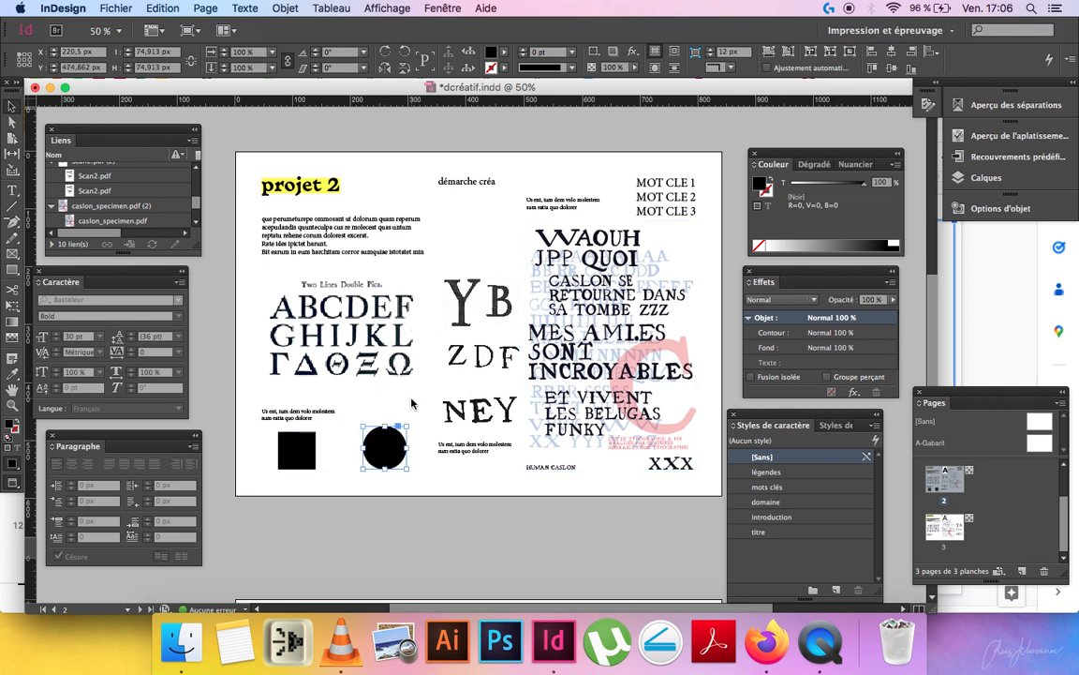
{"action": "left_click", "coordinate": [896, 164]}
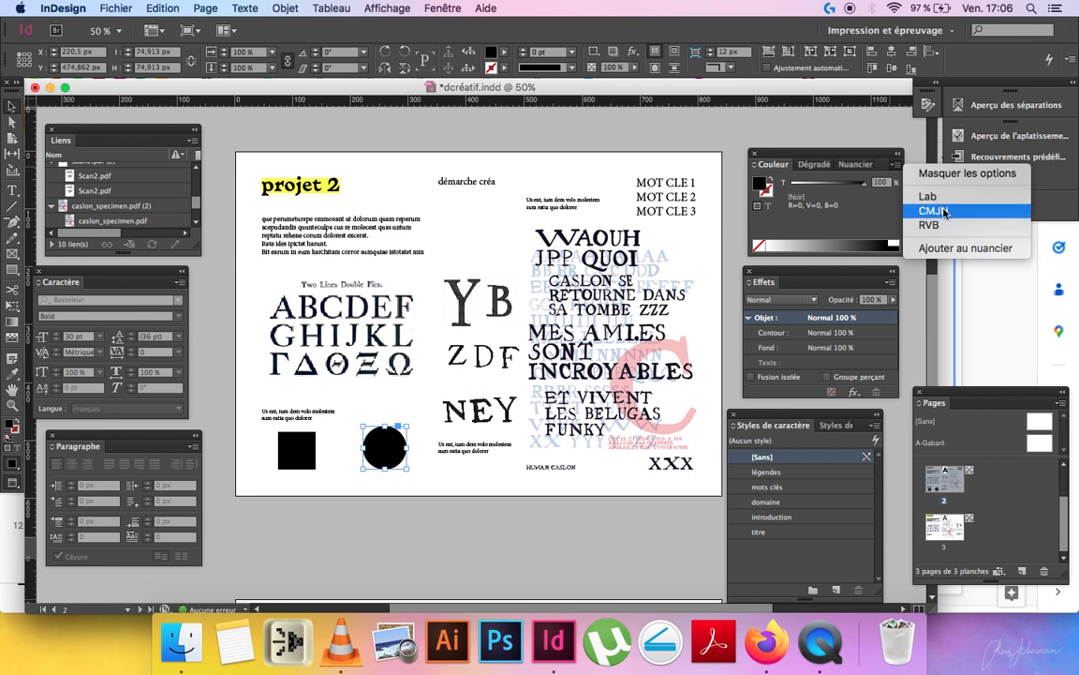
{"action": "left_click", "coordinate": [929, 225]}
{"action": "left_click", "coordinate": [841, 242]}
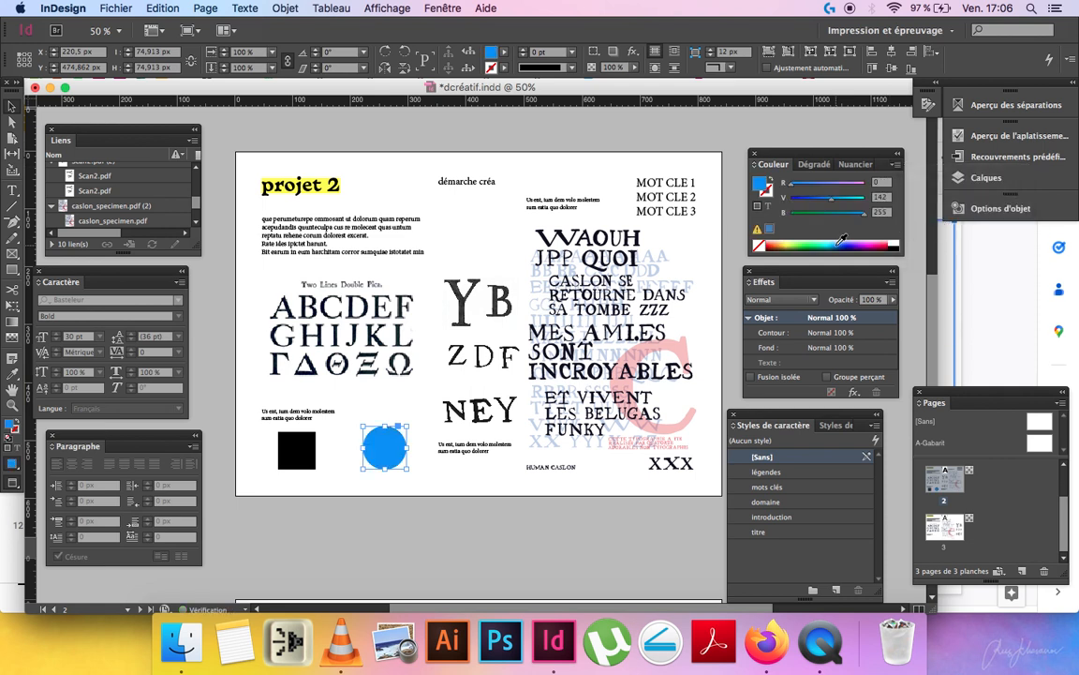
{"action": "left_click", "coordinate": [443, 544]}
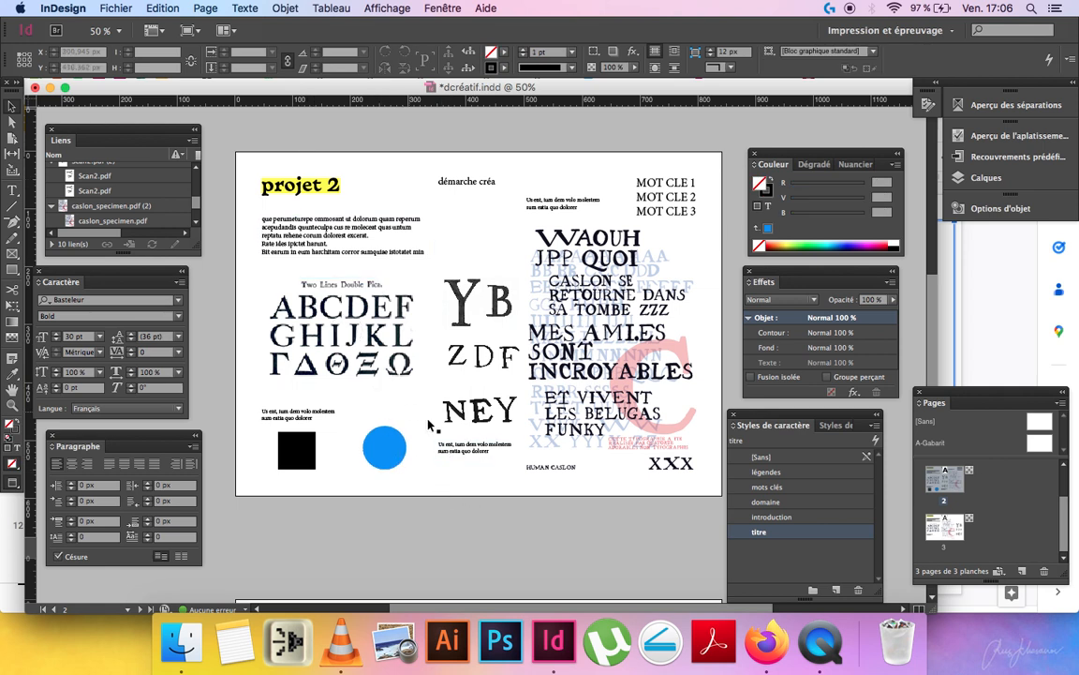
Draw a horizontal line about 326 px long between the projet 2 title and the introduction text.
{"action": "left_click", "coordinate": [12, 207]}
{"action": "left_click_drag", "start_coordinate": [263, 203], "coordinate": [450, 203]}
{"action": "left_click", "coordinate": [570, 67]}
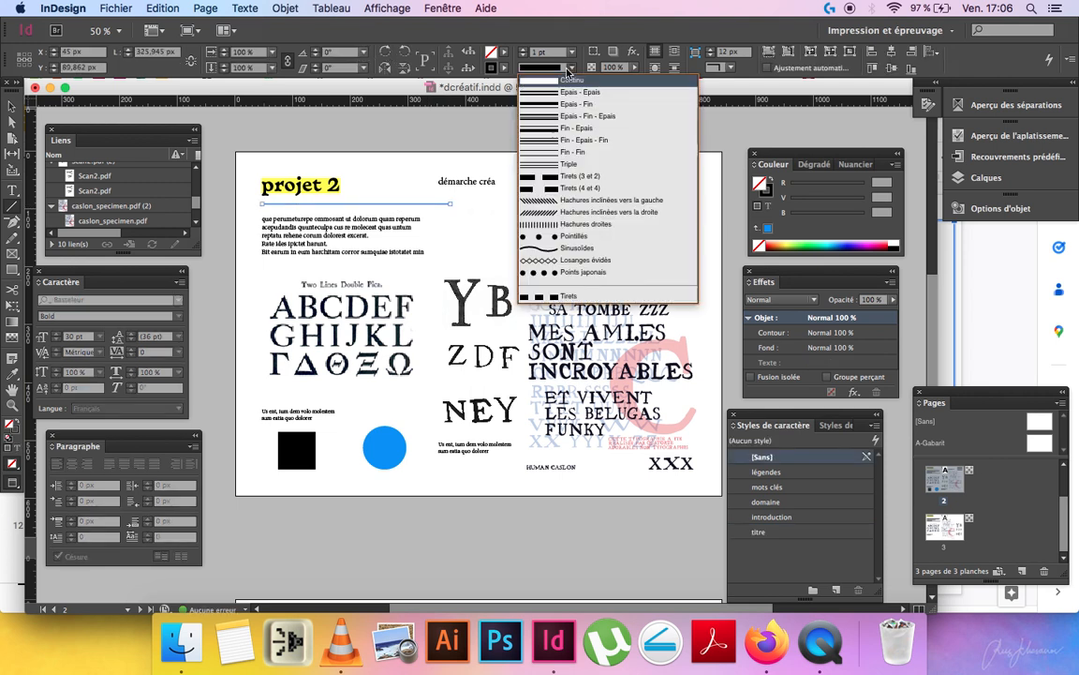
{"action": "left_click", "coordinate": [570, 68]}
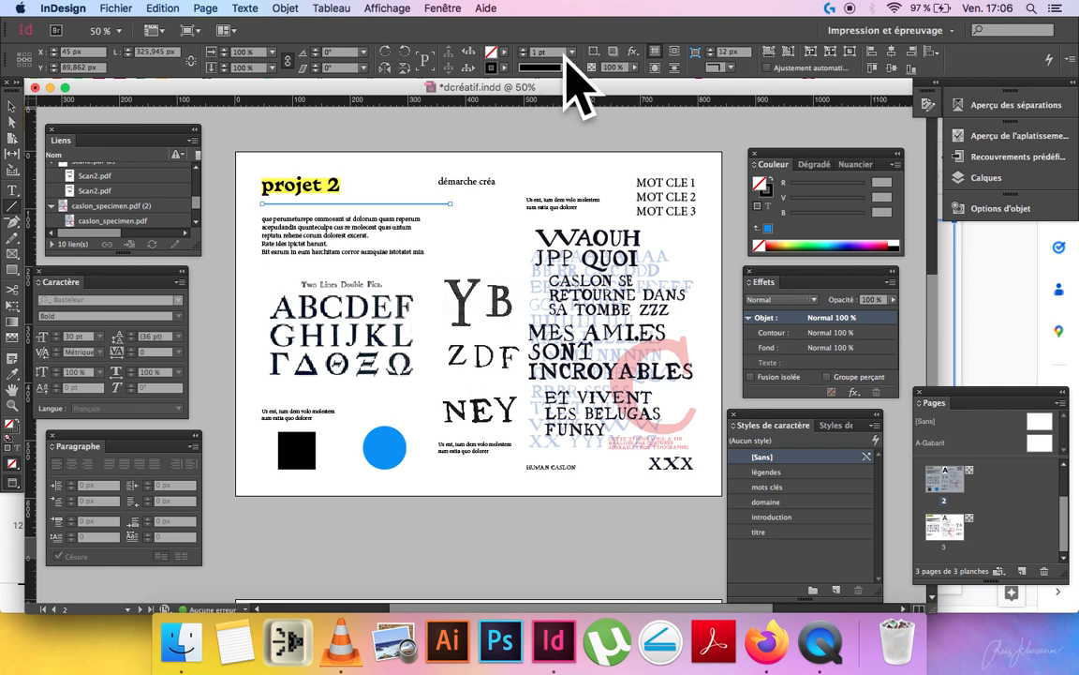
Thicken the line under the projet 2 title to a 4 pt stroke weight.
{"action": "left_click", "coordinate": [524, 49]}
{"action": "left_click", "coordinate": [524, 50]}
{"action": "left_click", "coordinate": [524, 50]}
{"action": "left_click", "coordinate": [524, 50]}
{"action": "left_click", "coordinate": [524, 49]}
{"action": "left_click", "coordinate": [524, 49]}
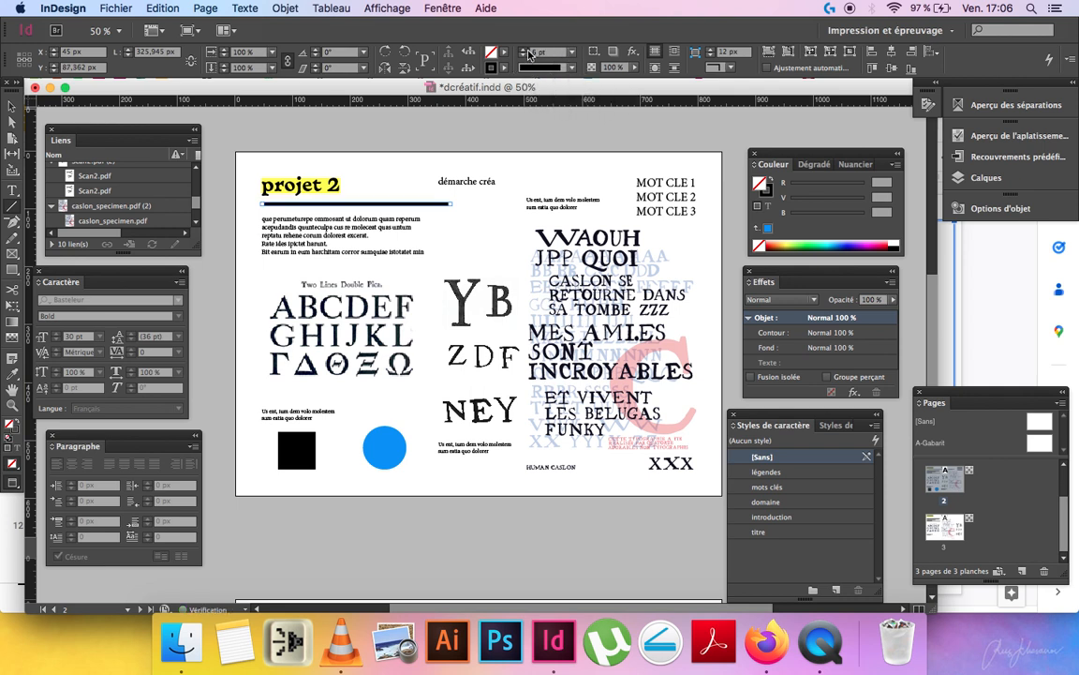
{"action": "left_click", "coordinate": [523, 62]}
{"action": "left_click", "coordinate": [524, 62]}
{"action": "left_click", "coordinate": [523, 62]}
Try the Pointillés stroke type on the line under the title and deselect it to check the look.
{"action": "left_click", "coordinate": [548, 68]}
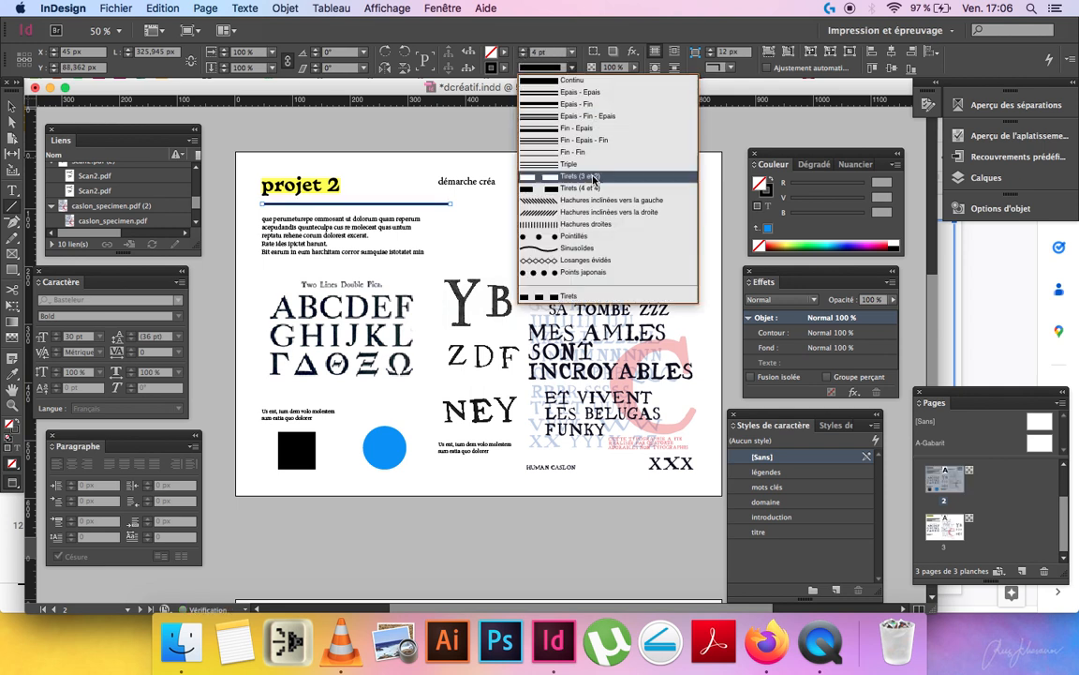
{"action": "left_click", "coordinate": [568, 234]}
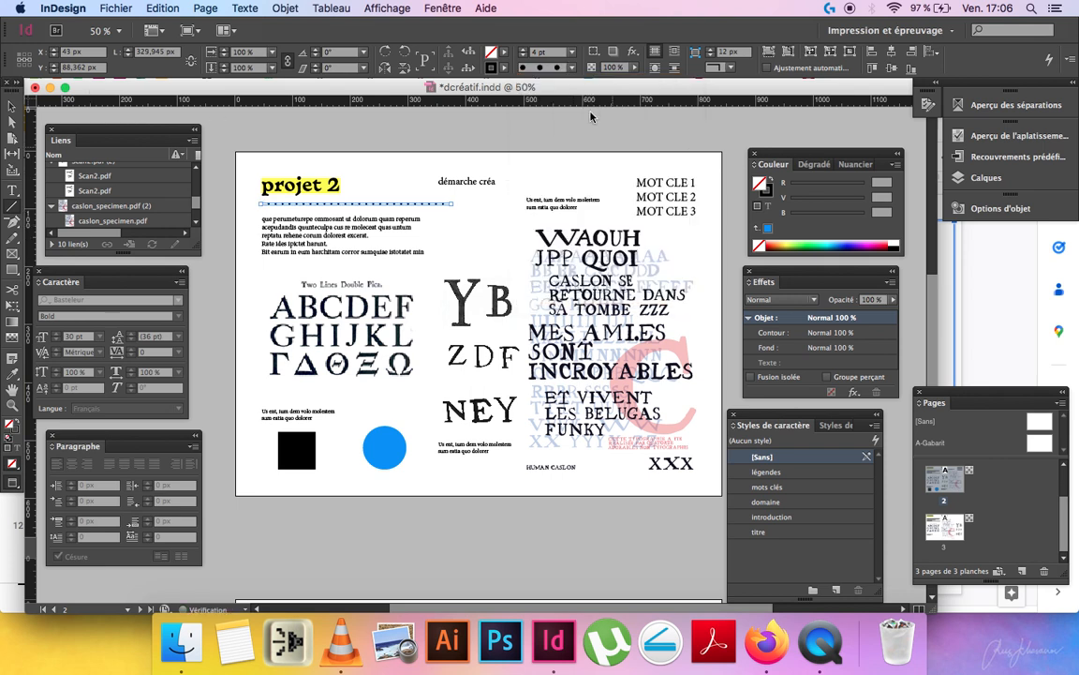
{"action": "left_click", "coordinate": [515, 156]}
{"action": "left_click", "coordinate": [13, 106]}
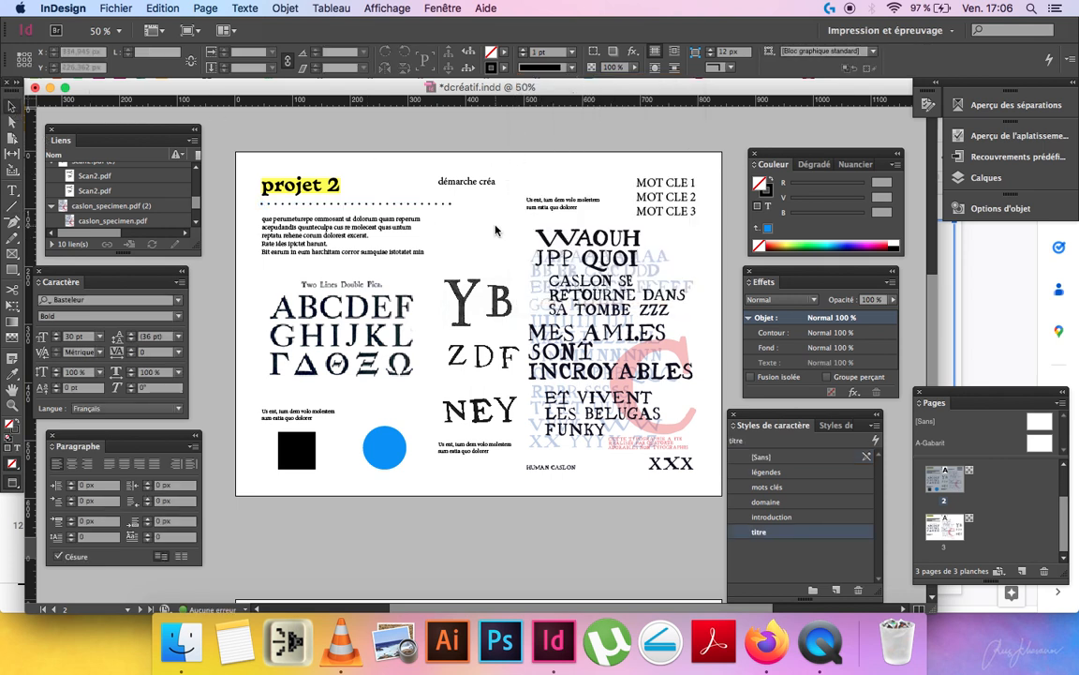
Try the Sinusoïdes stroke type on the line under the title and deselect it.
{"action": "left_click", "coordinate": [392, 202]}
{"action": "left_click", "coordinate": [548, 68]}
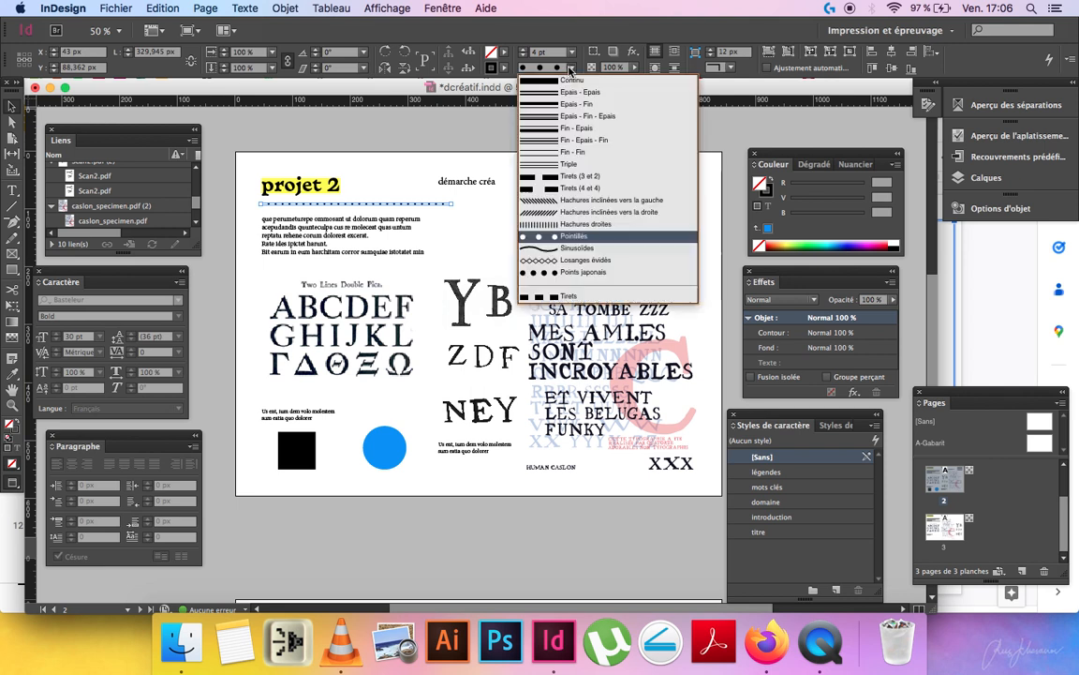
{"action": "left_click", "coordinate": [562, 247]}
{"action": "left_click", "coordinate": [501, 230]}
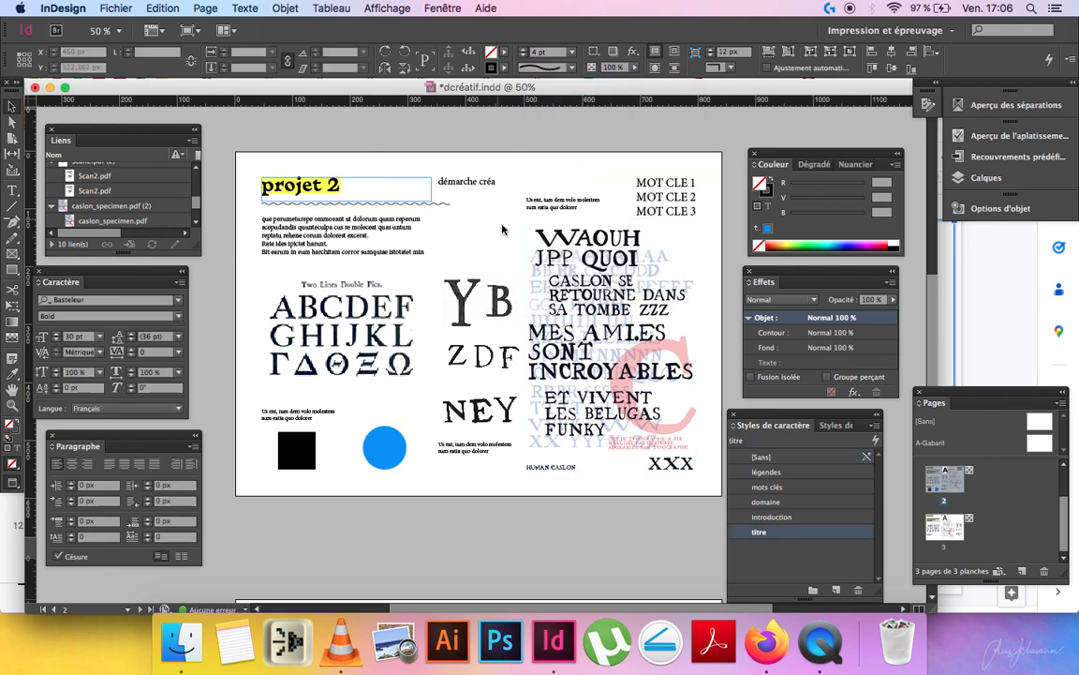
Apply the Hachures droites stroke type to the line under the title and deselect it.
{"action": "left_click", "coordinate": [437, 204]}
{"action": "left_click", "coordinate": [548, 67]}
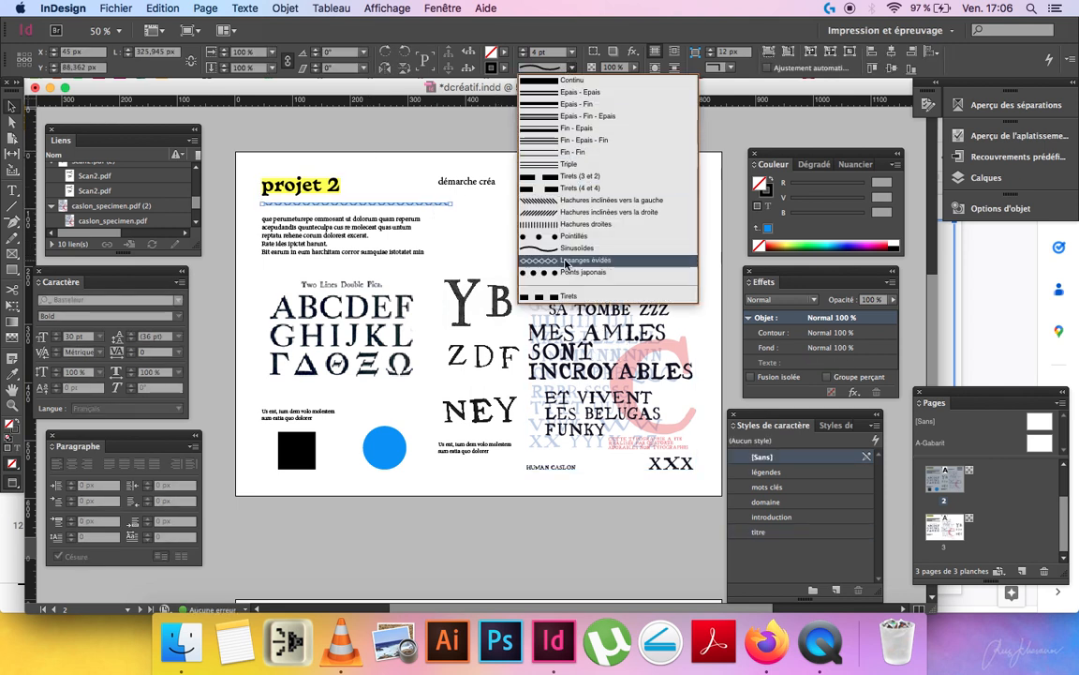
{"action": "left_click", "coordinate": [566, 224]}
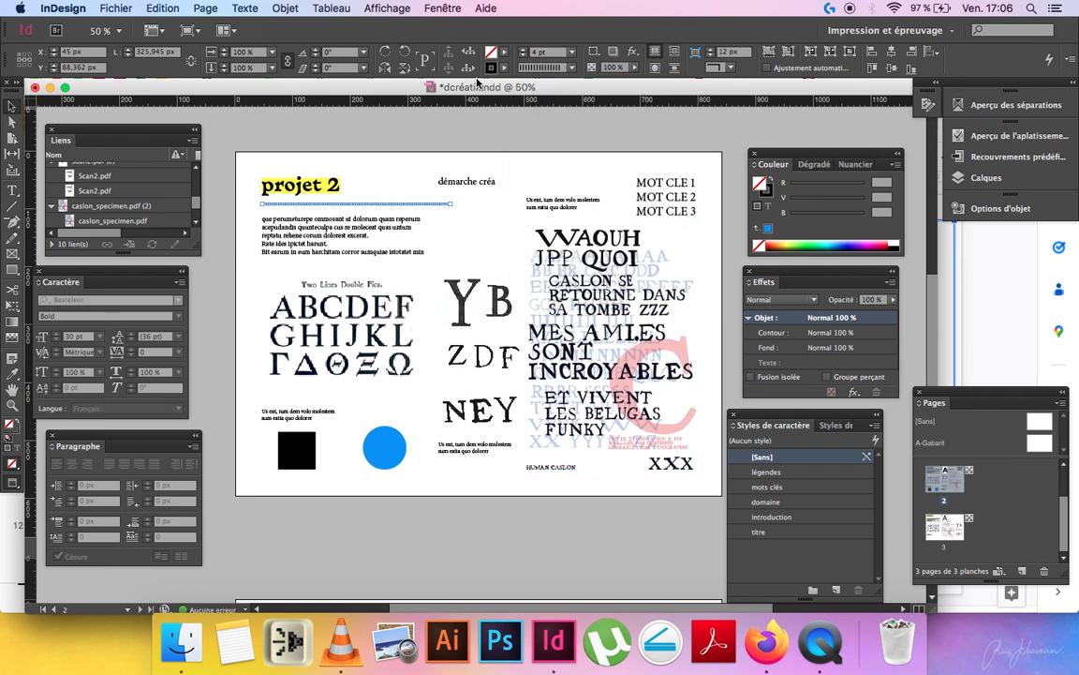
{"action": "left_click", "coordinate": [412, 193]}
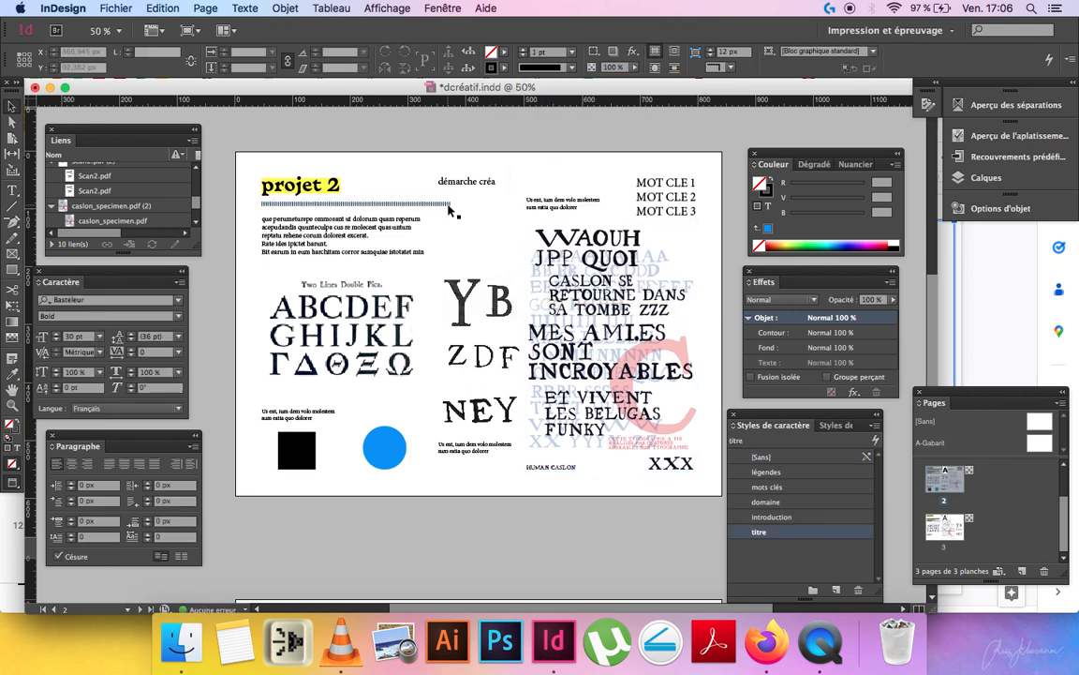
{"action": "left_click", "coordinate": [553, 298]}
{"action": "left_click", "coordinate": [352, 234]}
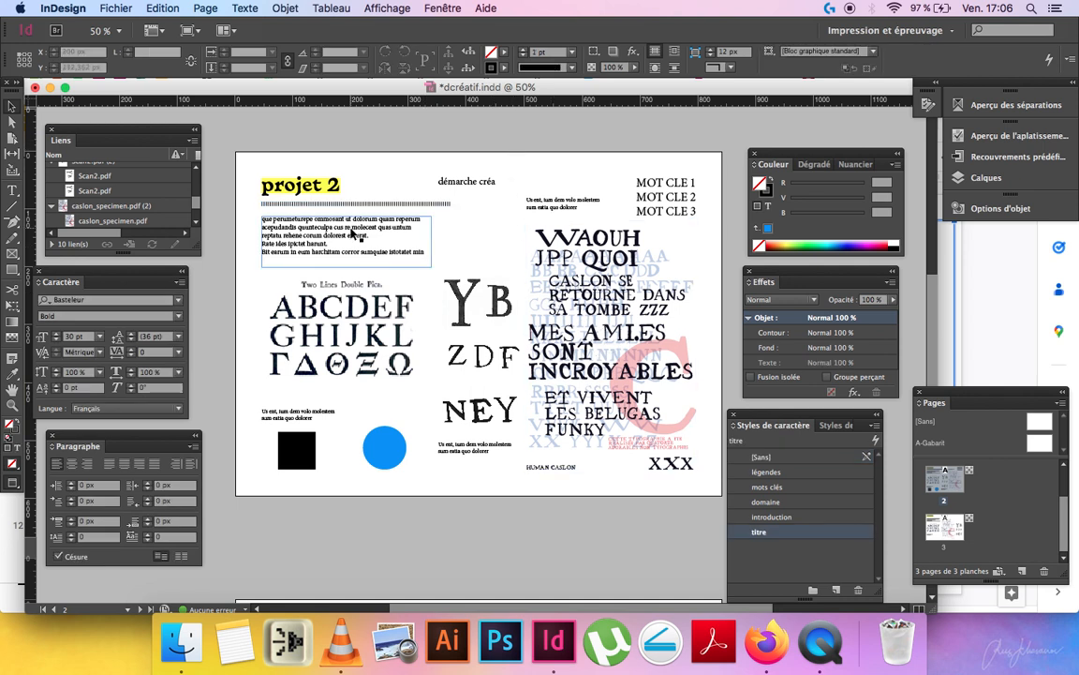
{"action": "left_click", "coordinate": [356, 210]}
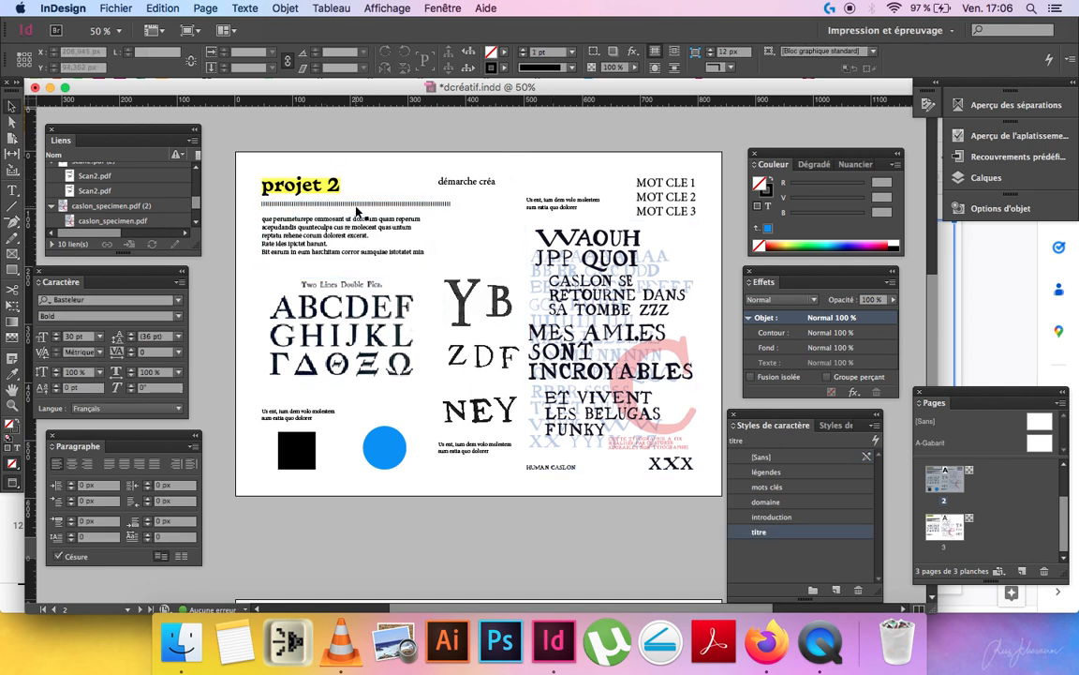
Delete the black square under the first caption on the projet 2 page.
{"action": "left_click", "coordinate": [384, 447]}
{"action": "left_click", "coordinate": [296, 449]}
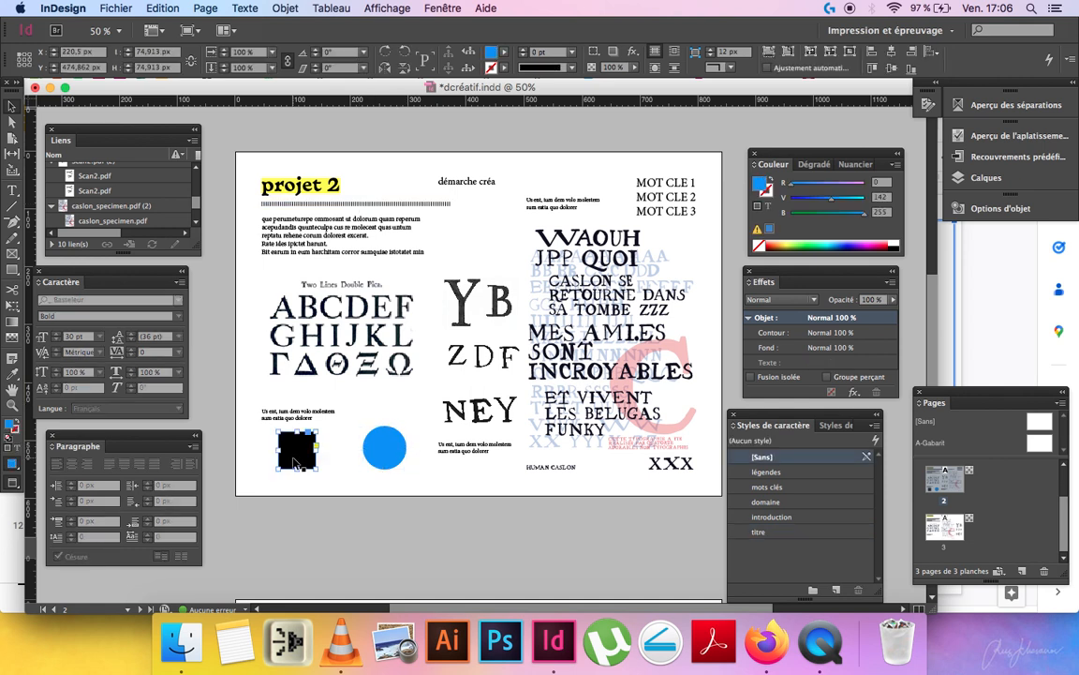
{"action": "key", "text": "Delete"}
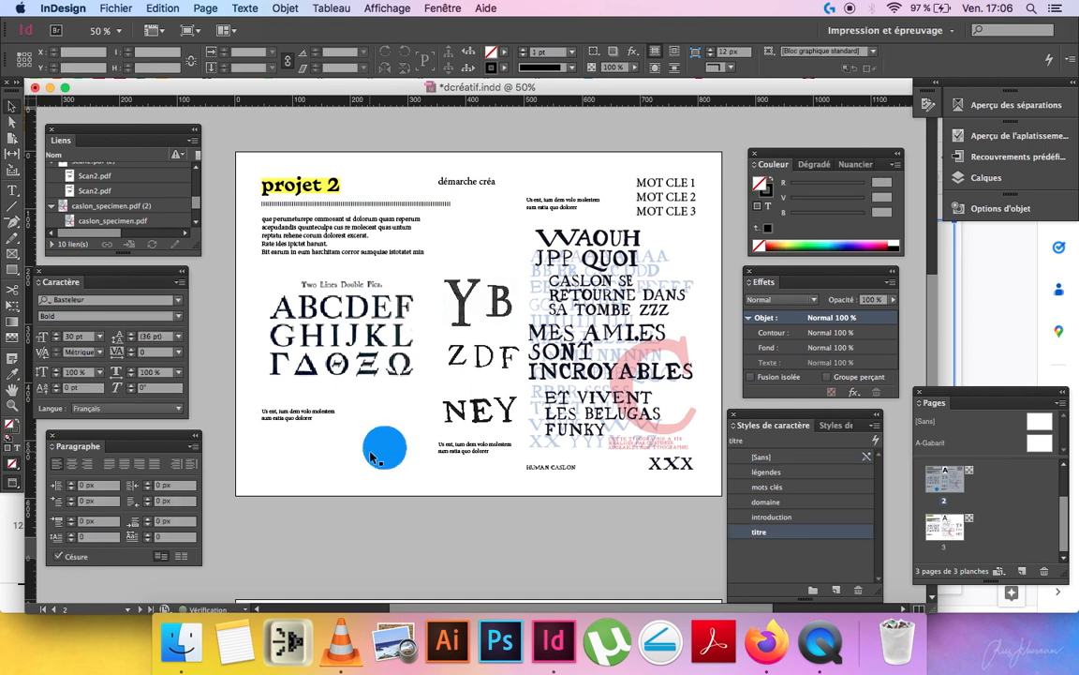
Display the guides, place the blue circle in the lower-left corner of the margins and reduce it to about 56 px in diameter.
{"action": "key", "text": "w"}
{"action": "left_click_drag", "start_coordinate": [364, 451], "coordinate": [294, 436]}
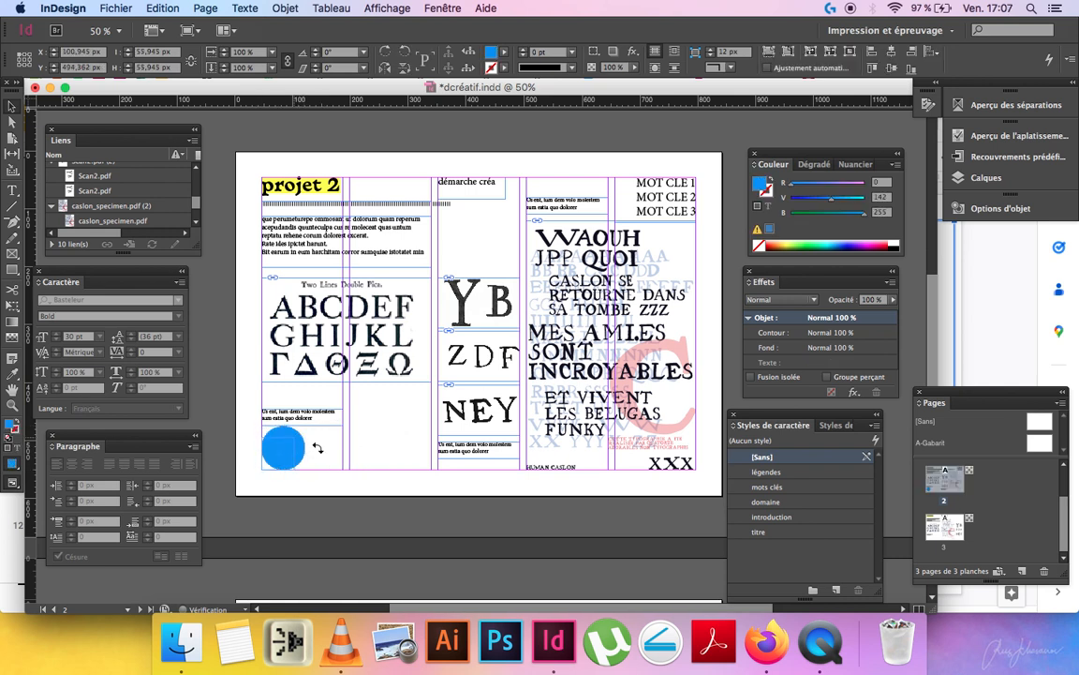
{"action": "left_click", "coordinate": [334, 475]}
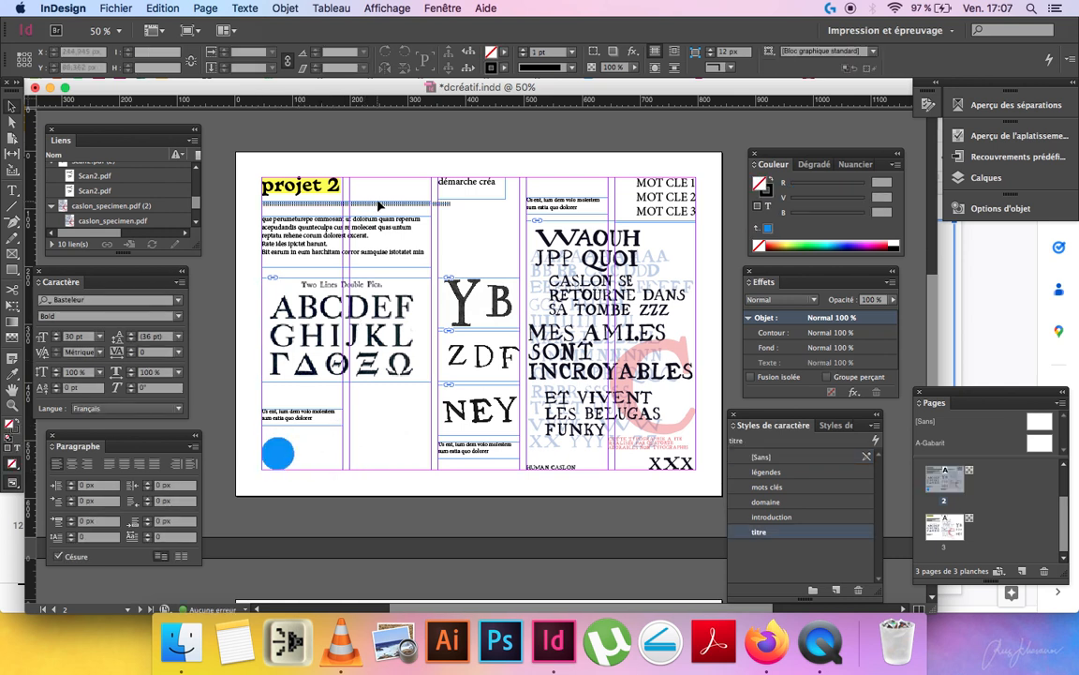
Move the hatched line off the projet 2 page onto the pasteboard above it and return to the preview display.
{"action": "left_click_drag", "start_coordinate": [379, 204], "coordinate": [364, 144]}
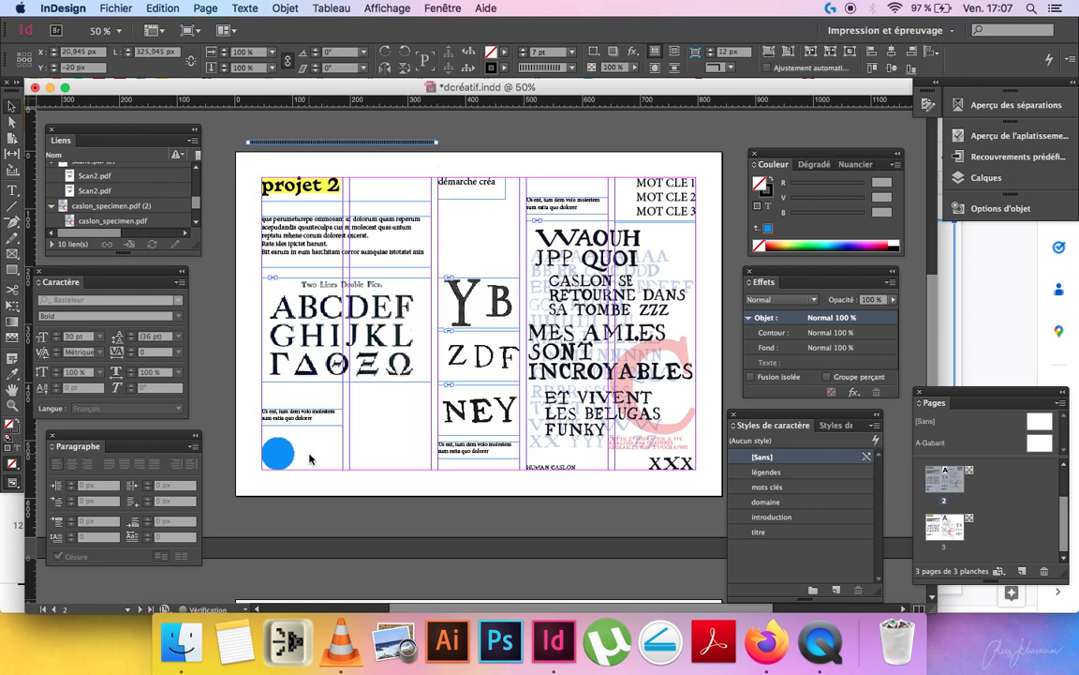
{"action": "left_click", "coordinate": [329, 469]}
{"action": "key", "text": "w"}
Copy the blue circle from the projet 2 page and paste it in place on the projet 1 page.
{"action": "left_click", "coordinate": [284, 458]}
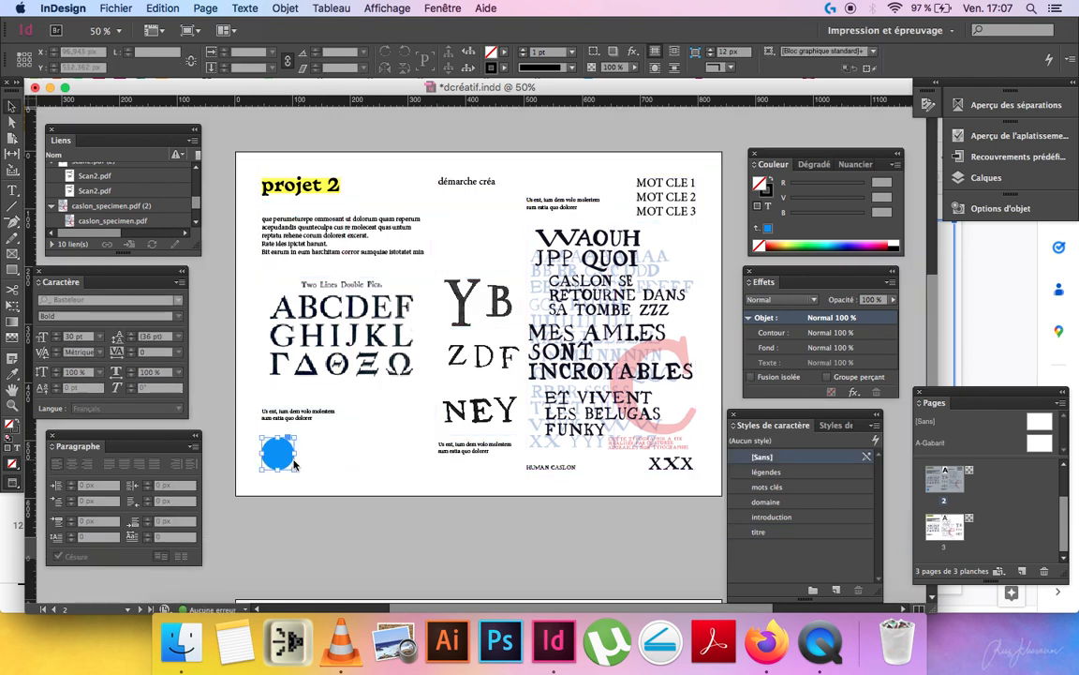
{"action": "right_click", "coordinate": [293, 463]}
{"action": "left_click", "coordinate": [313, 261]}
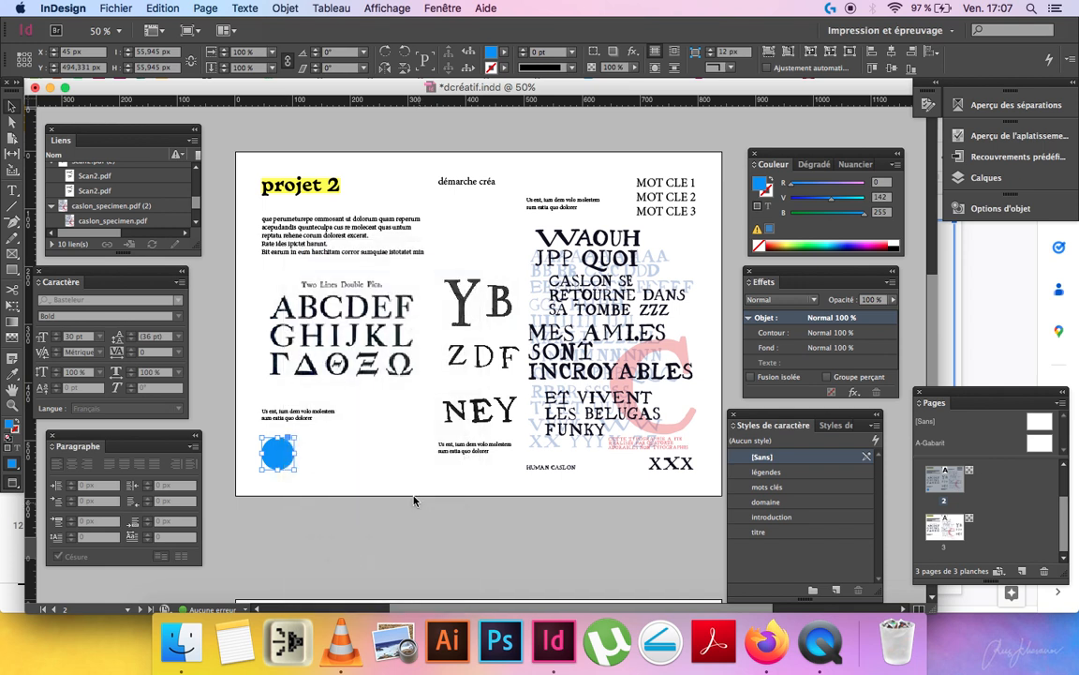
{"action": "left_click", "coordinate": [398, 489]}
{"action": "scroll", "coordinate": [398, 489], "scroll_direction": "up", "scroll_amount": 4}
{"action": "scroll", "coordinate": [398, 490], "scroll_direction": "down", "scroll_amount": 4}
{"action": "scroll", "coordinate": [398, 489], "scroll_direction": "up", "scroll_amount": 6}
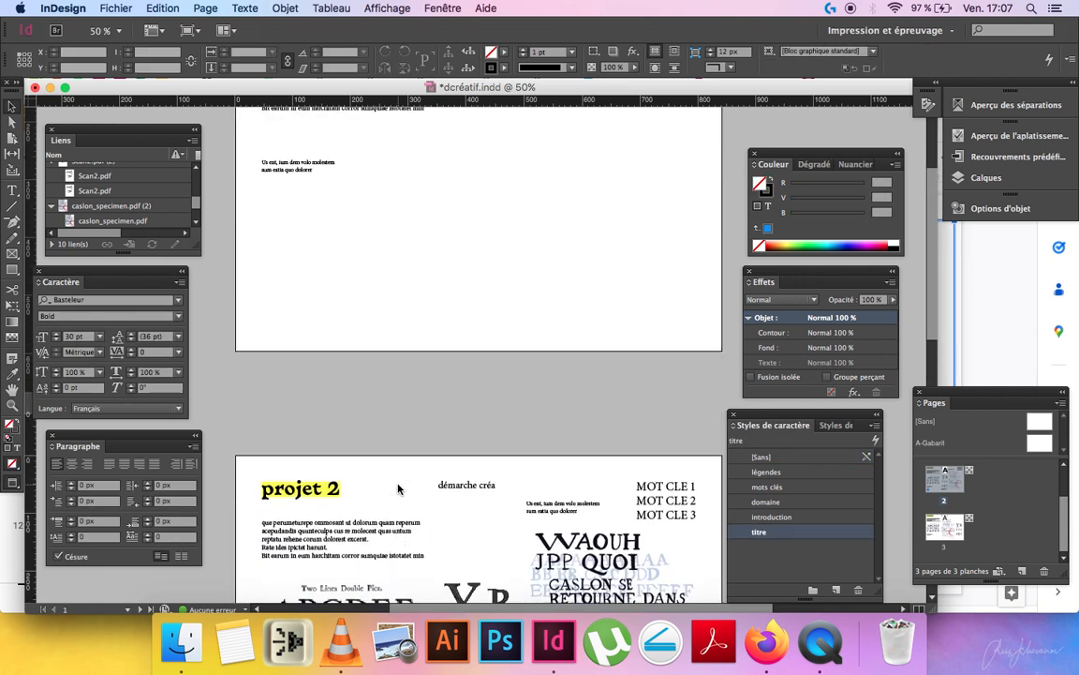
{"action": "scroll", "coordinate": [336, 327], "scroll_direction": "up", "scroll_amount": 3}
{"action": "right_click", "coordinate": [404, 393]}
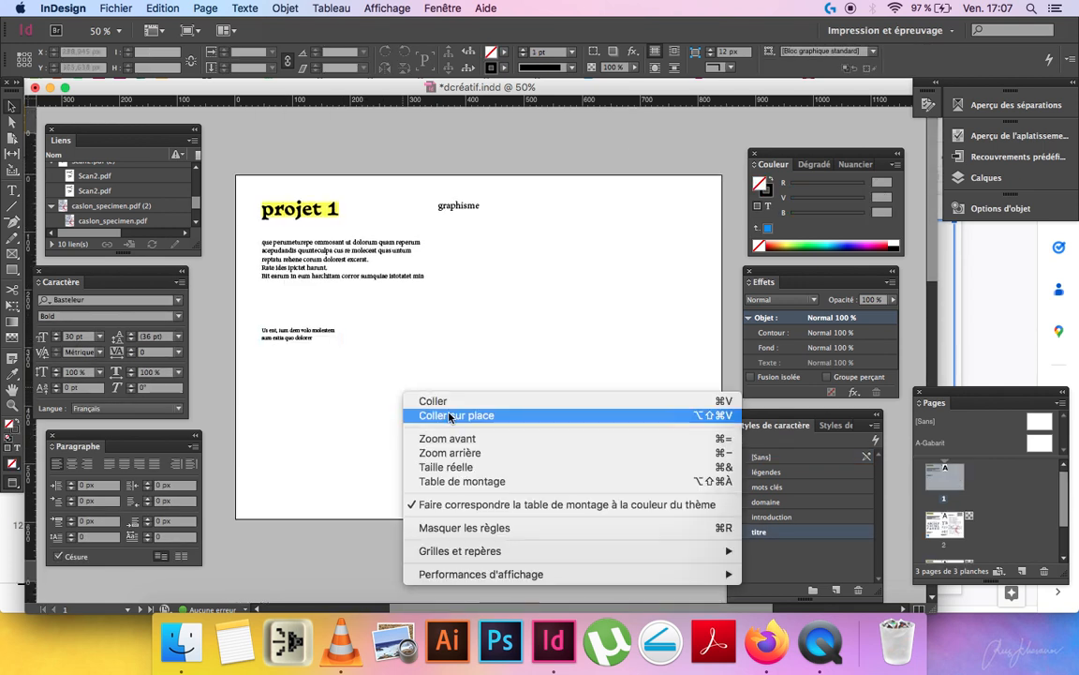
{"action": "left_click", "coordinate": [450, 416]}
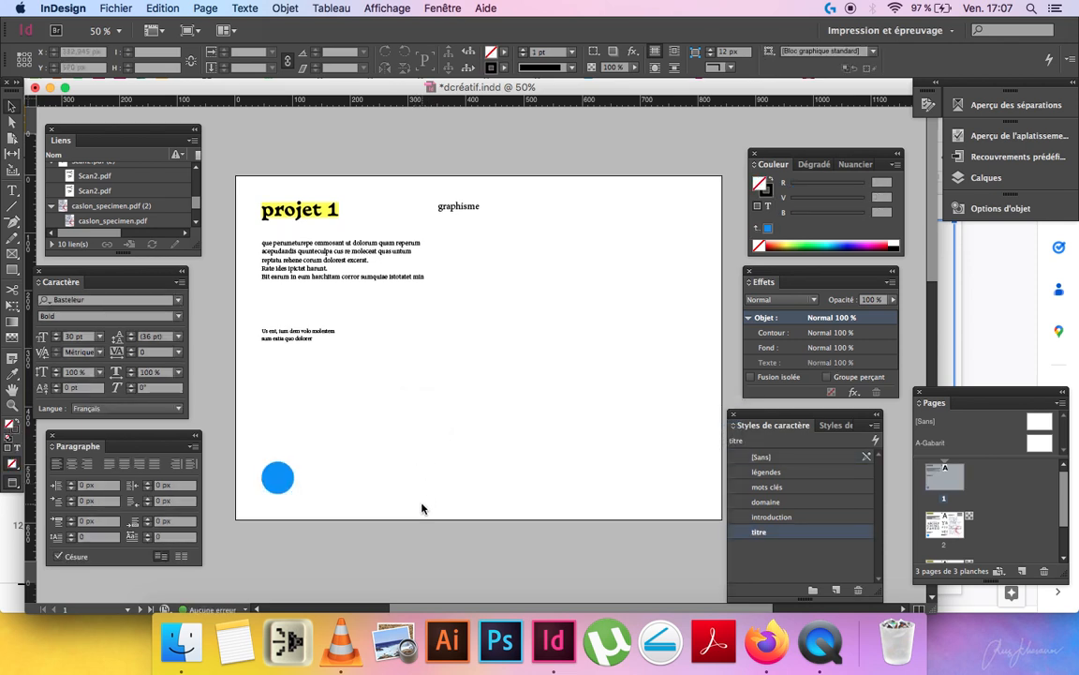
Paste the blue circle in place on the projet 3 page and deselect it.
{"action": "scroll", "coordinate": [422, 508], "scroll_direction": "down", "scroll_amount": 5}
{"action": "scroll", "coordinate": [422, 508], "scroll_direction": "down", "scroll_amount": 5}
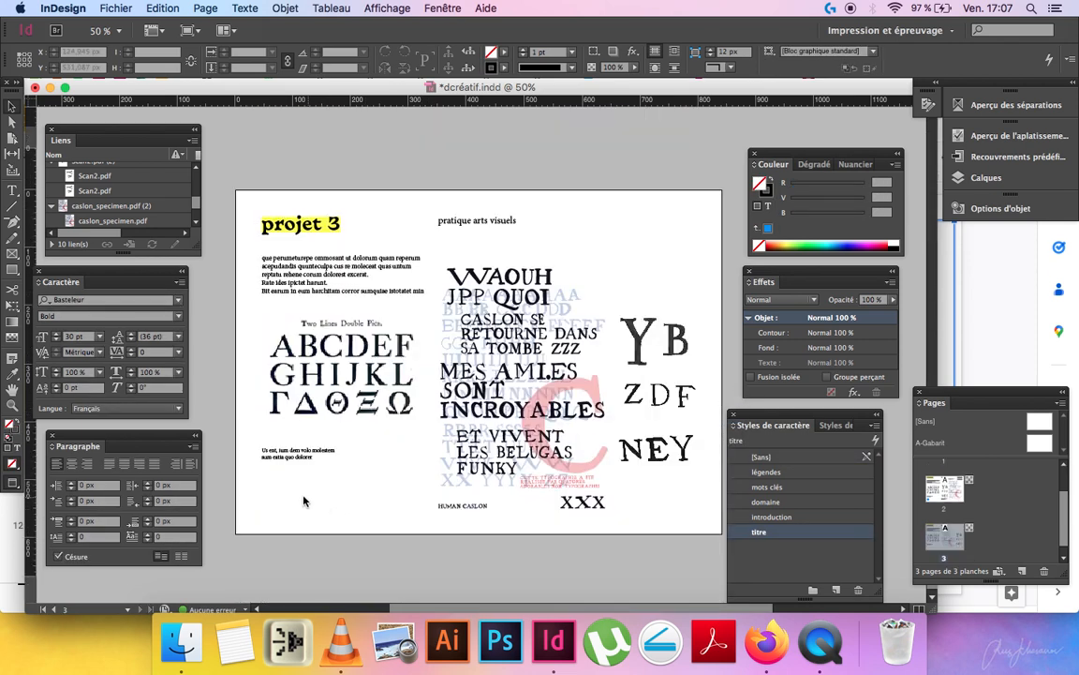
{"action": "right_click", "coordinate": [620, 236]}
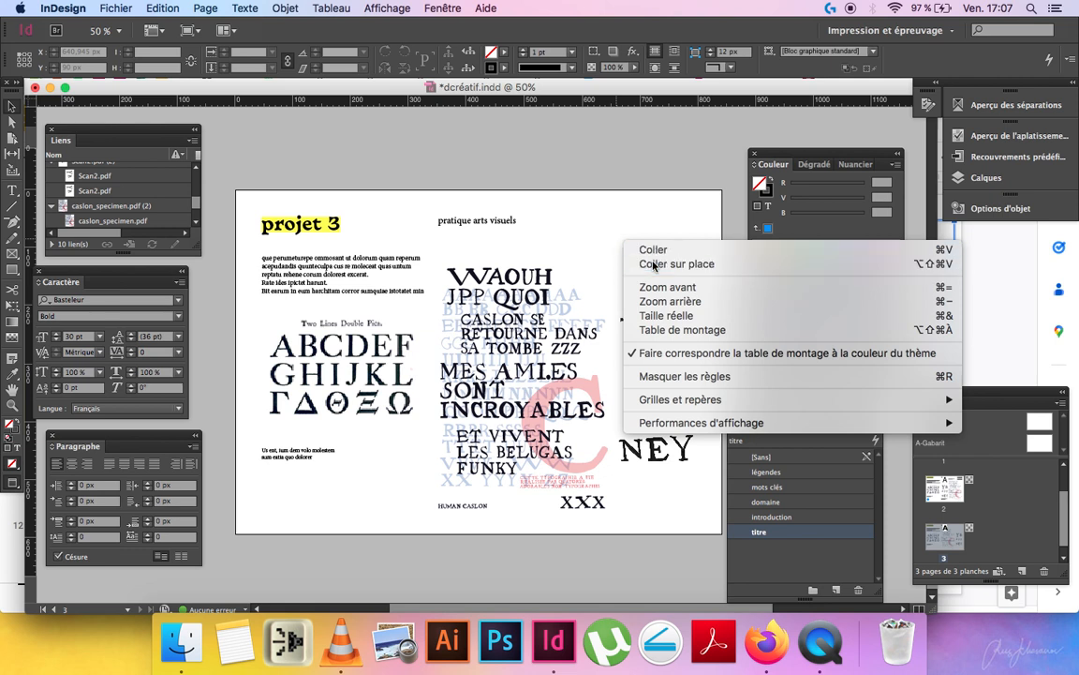
{"action": "left_click", "coordinate": [602, 279]}
{"action": "left_click", "coordinate": [405, 201]}
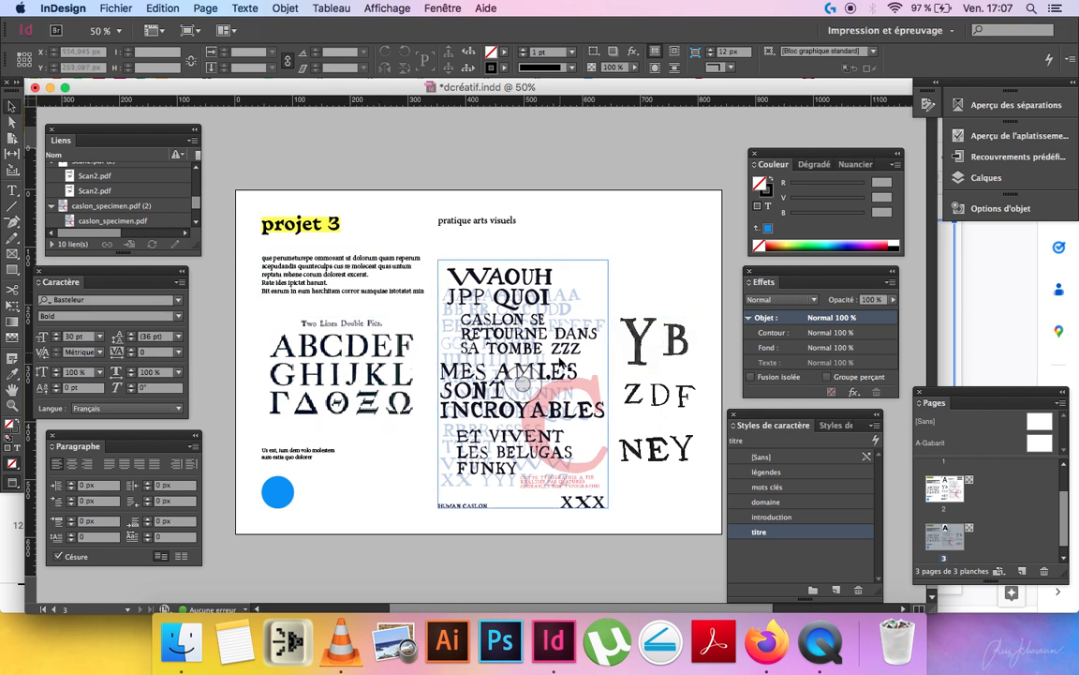
Check the projet 3 layout with the guides displayed, save the document and return to the preview display.
{"action": "key", "text": "w"}
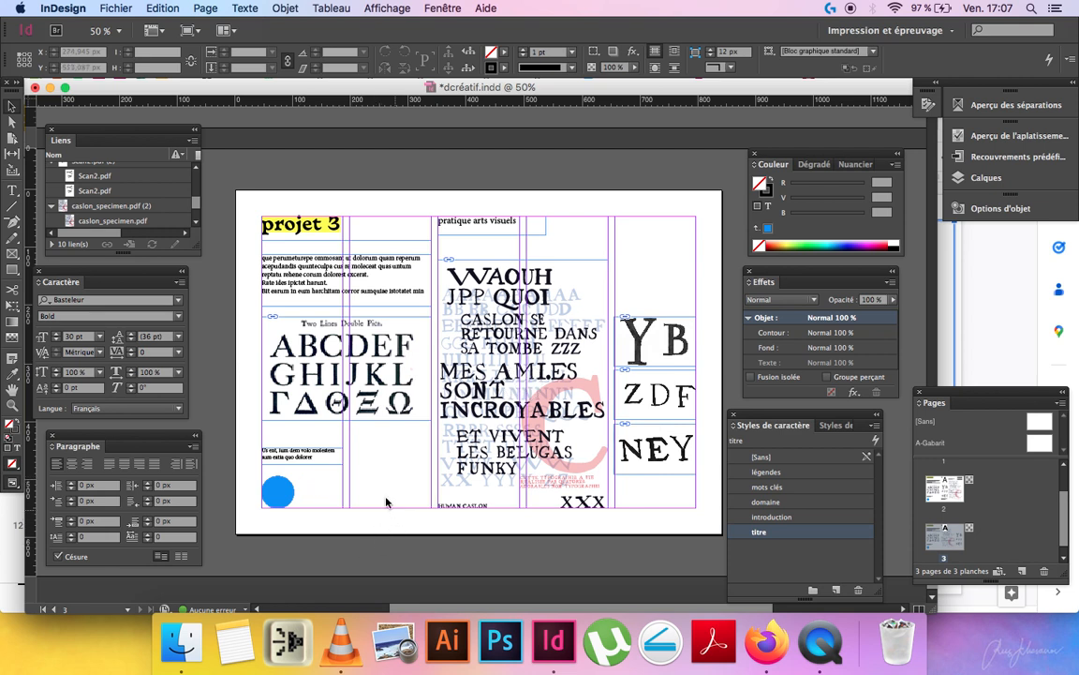
{"action": "key", "text": "super+s"}
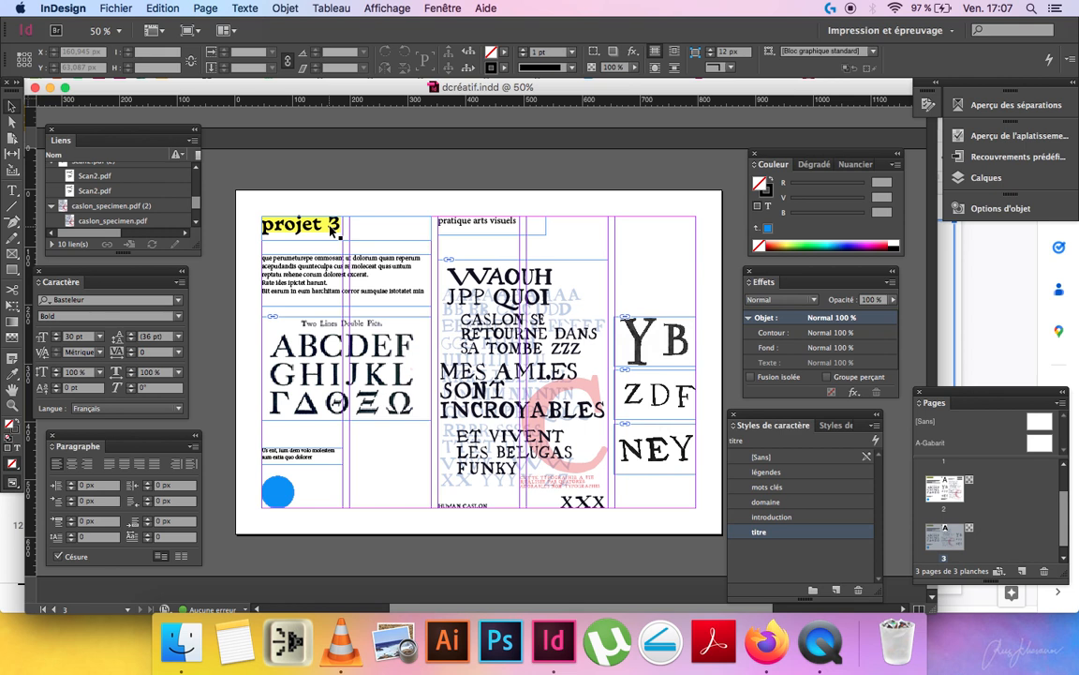
{"action": "key", "text": "w"}
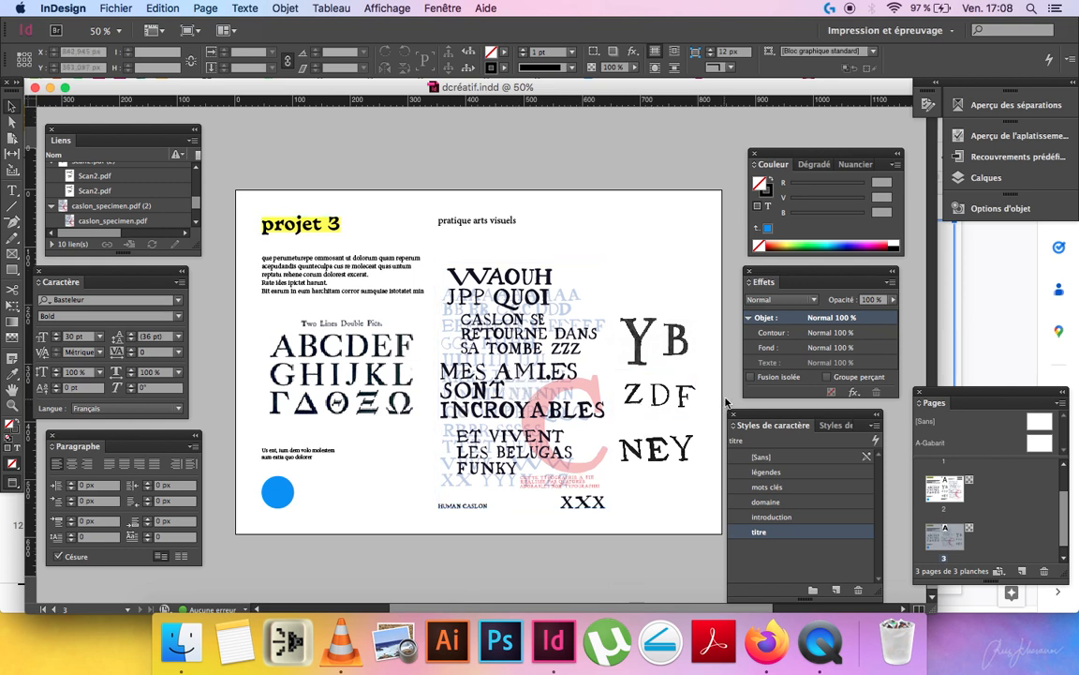
Return to the projet 2 page to review the layout and shift the Styles de caractère panel farther away from the page.
{"action": "scroll", "coordinate": [990, 515], "scroll_direction": "up", "scroll_amount": 2}
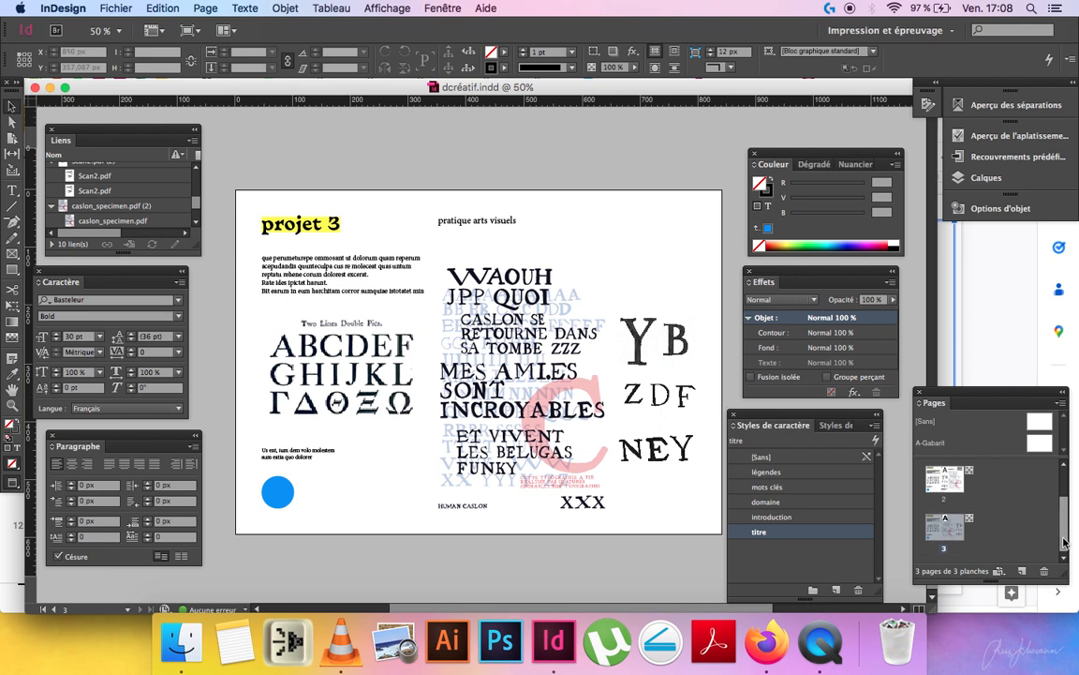
{"action": "scroll", "coordinate": [581, 384], "scroll_direction": "up", "scroll_amount": 10}
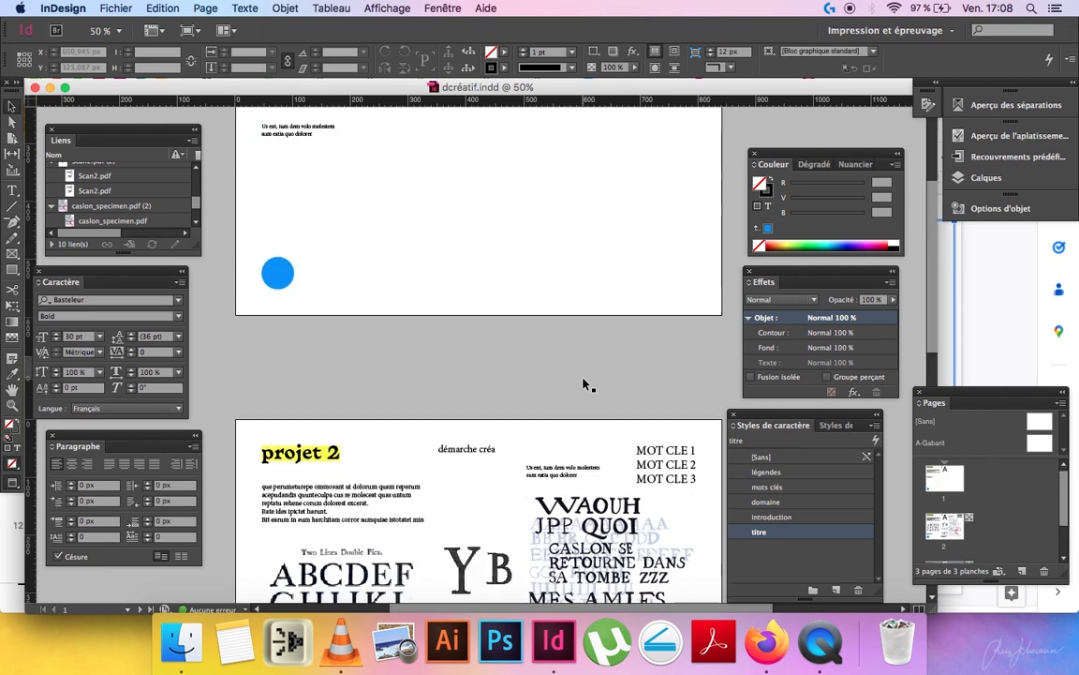
{"action": "scroll", "coordinate": [586, 384], "scroll_direction": "down", "scroll_amount": 5}
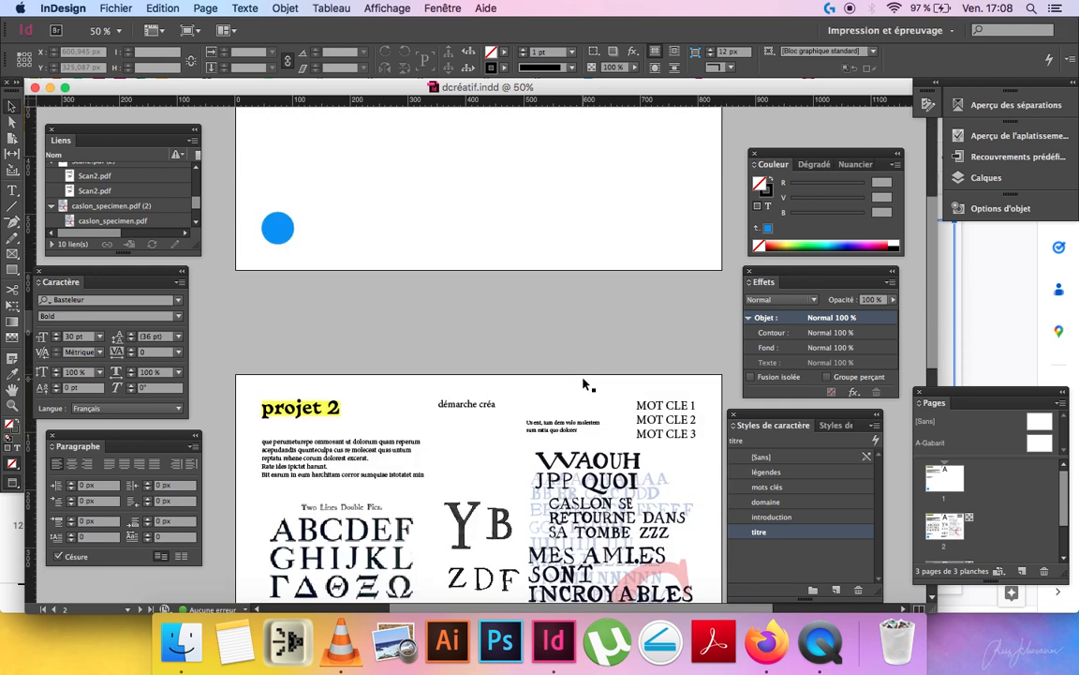
{"action": "scroll", "coordinate": [586, 384], "scroll_direction": "down", "scroll_amount": 3}
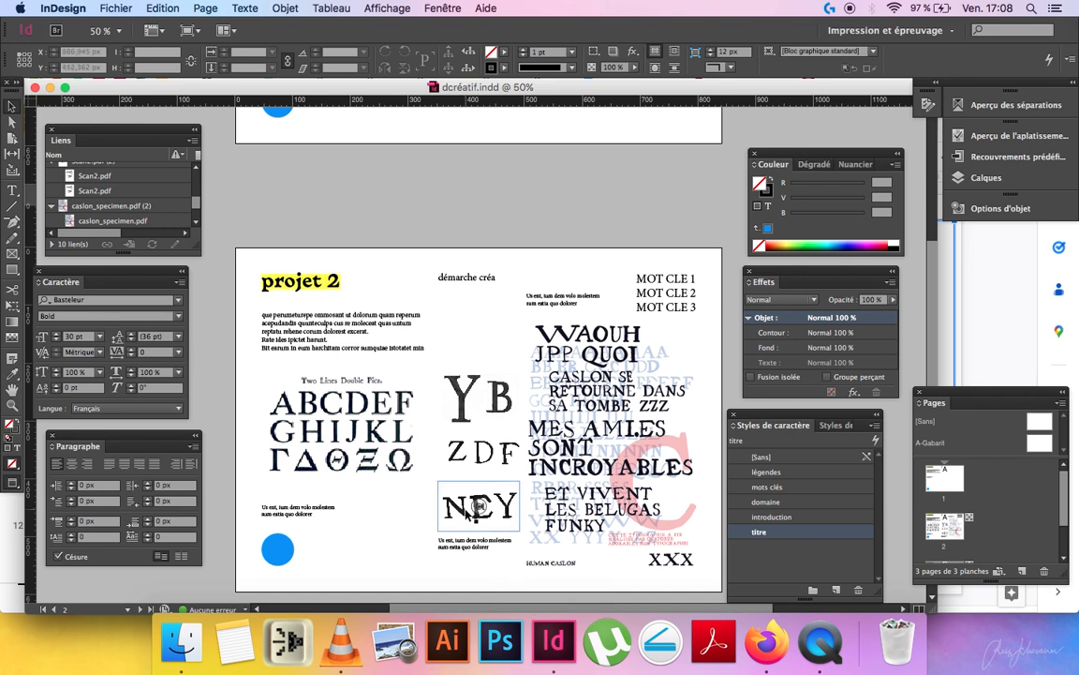
{"action": "scroll", "coordinate": [375, 473], "scroll_direction": "down", "scroll_amount": 1}
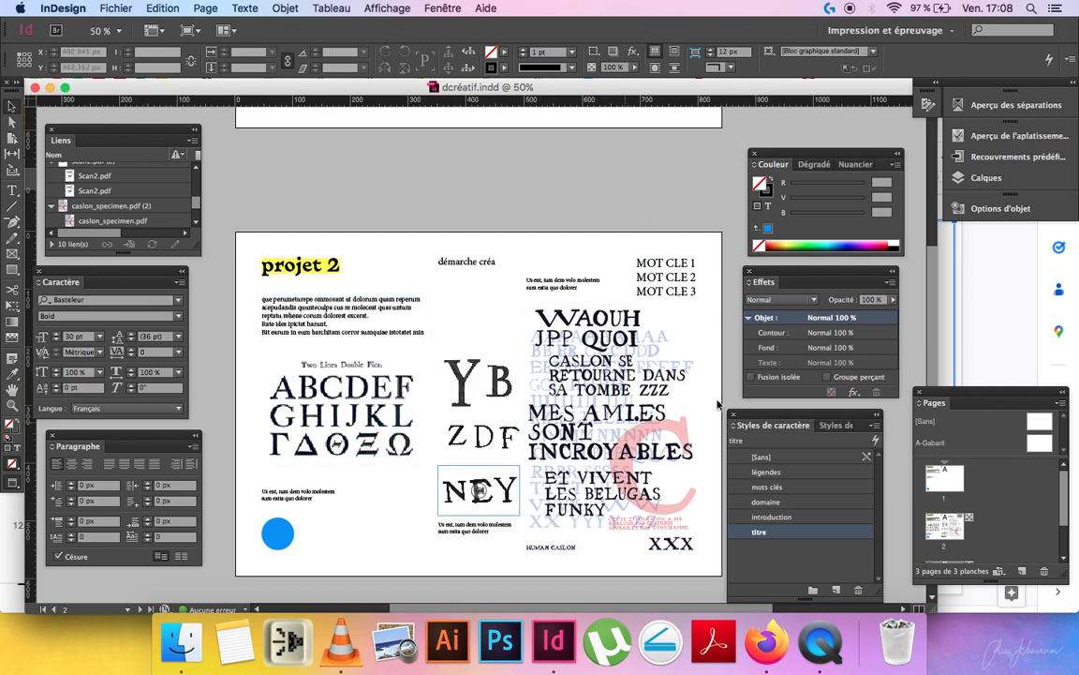
{"action": "mouse_move", "coordinate": [762, 417]}
{"action": "left_mouse_down"}
{"action": "mouse_move", "coordinate": [782, 413]}
{"action": "mouse_move", "coordinate": [774, 415]}
{"action": "left_mouse_up"}
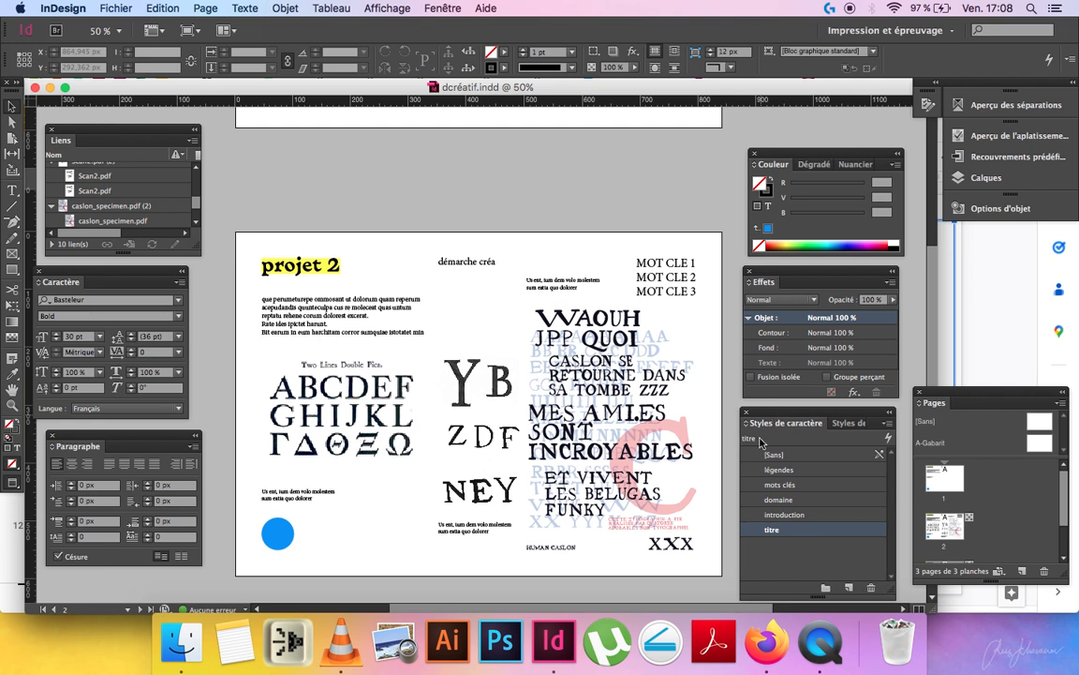
Switch to the Google Slides presentation, open slide 11 and compare its questions with the projet 2 page in InDesign.
{"action": "key", "text": "super+Tab"}
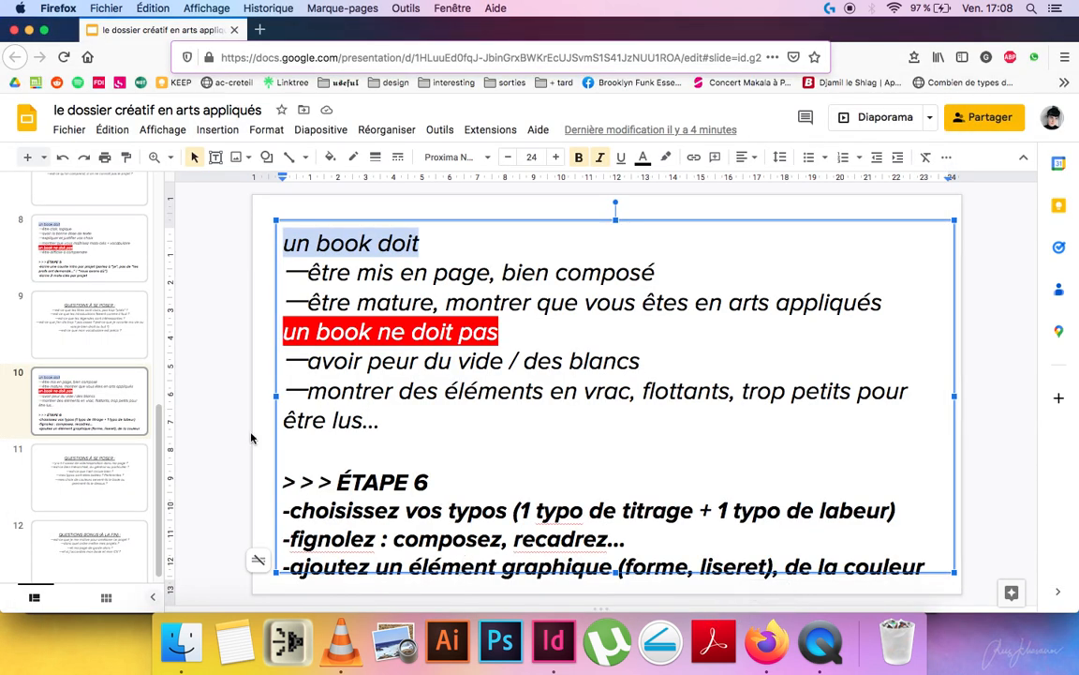
{"action": "left_click", "coordinate": [122, 466]}
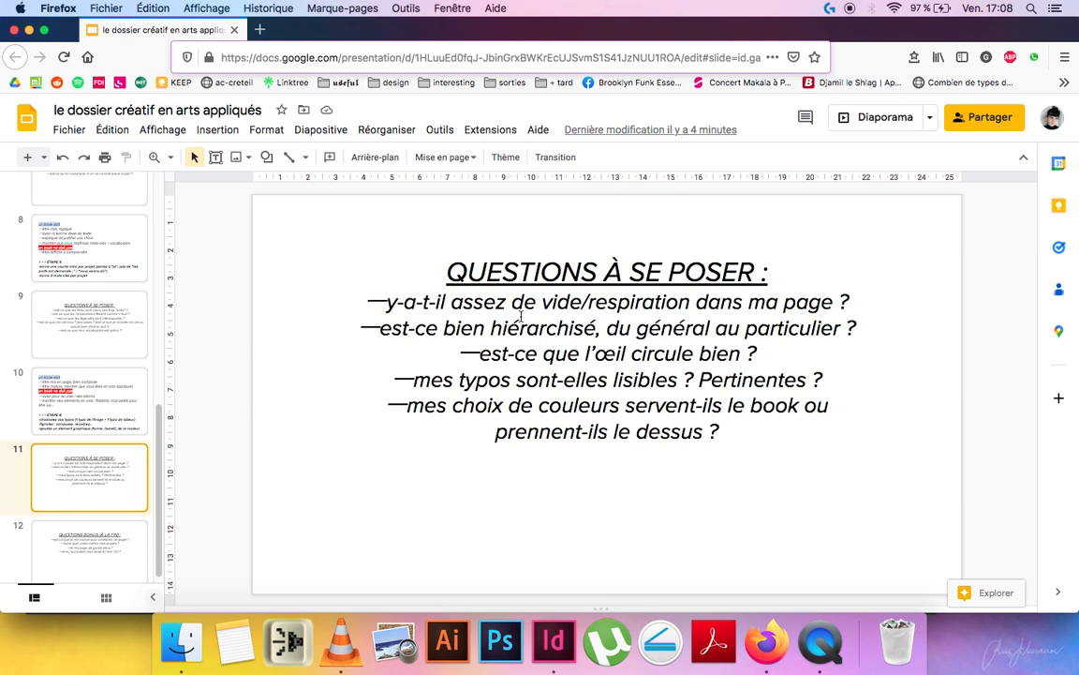
{"action": "left_click", "coordinate": [554, 640]}
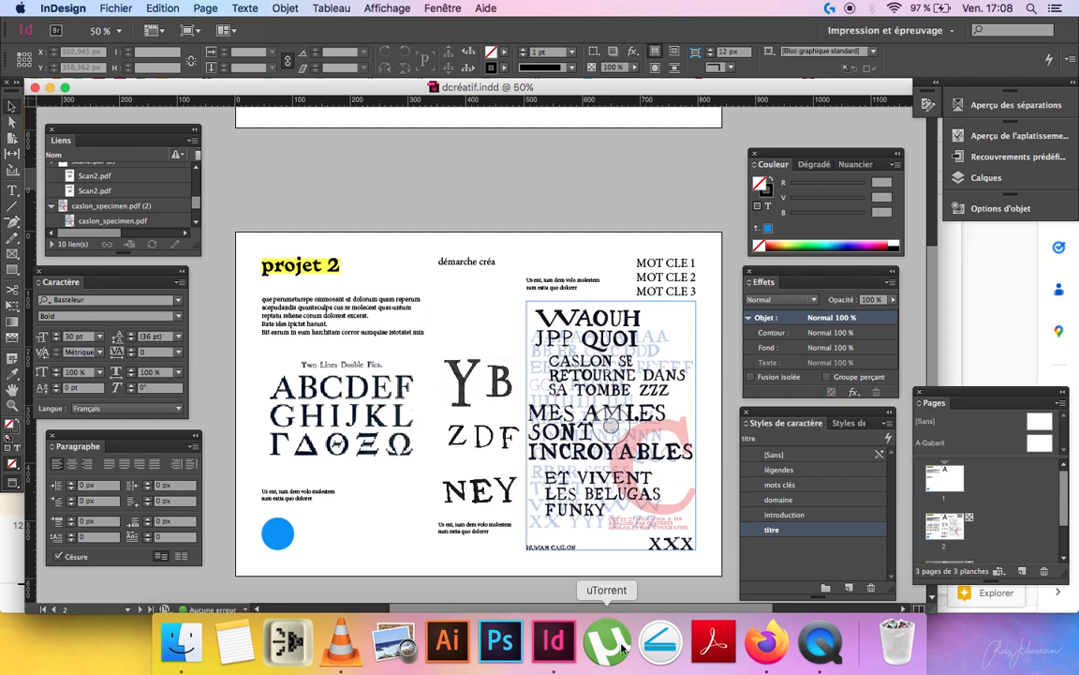
{"action": "left_click", "coordinate": [767, 640]}
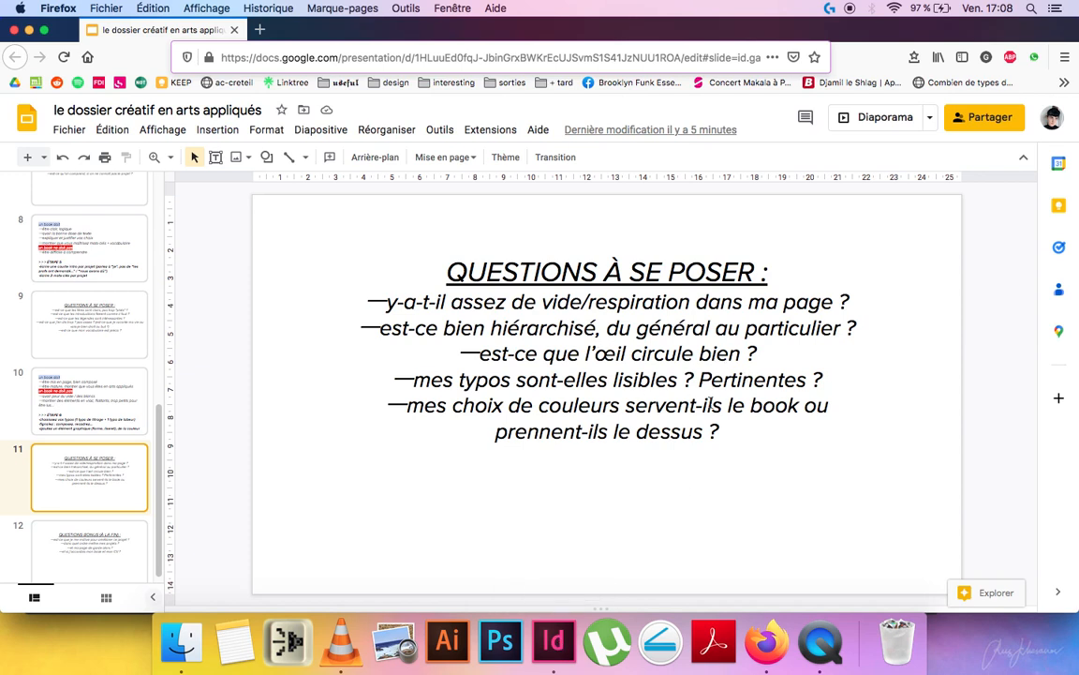
{"action": "left_click", "coordinate": [553, 639]}
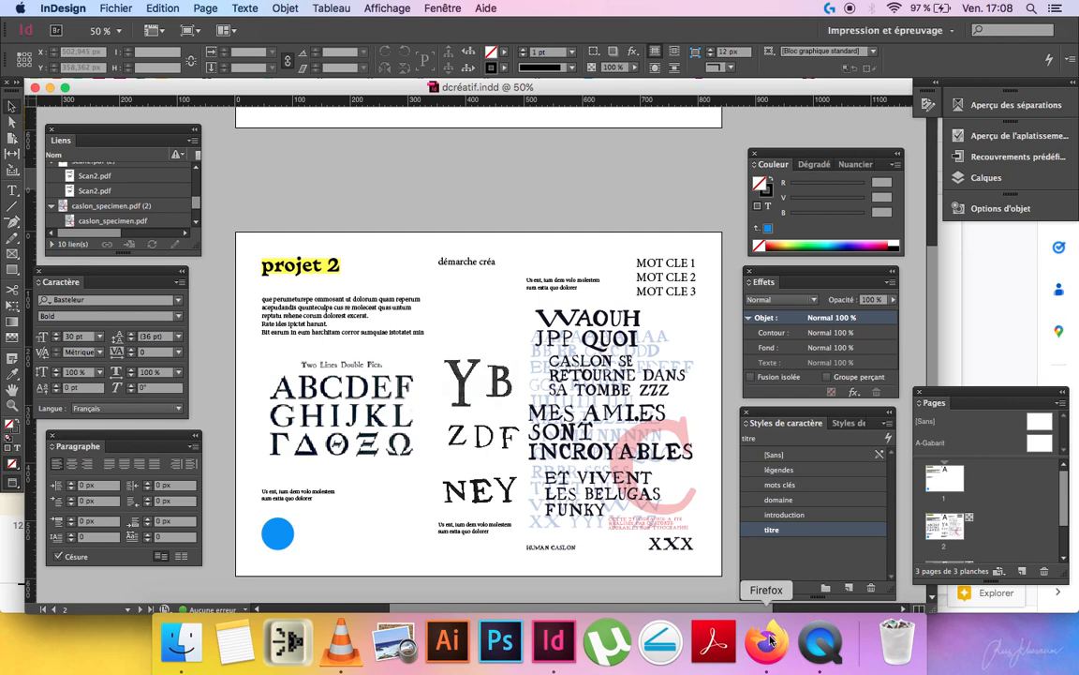
In Google Slides, replace the word "book" with "document" in slide 11's question about colour choices, and return to InDesign.
{"action": "left_click", "coordinate": [768, 640]}
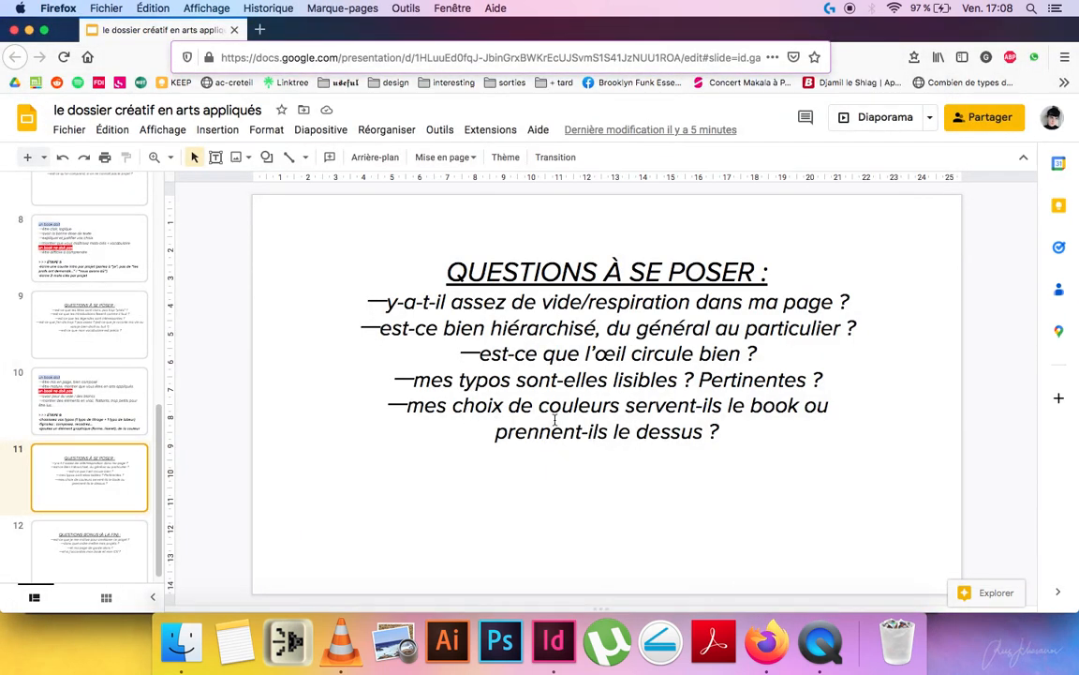
{"action": "left_click", "coordinate": [768, 405]}
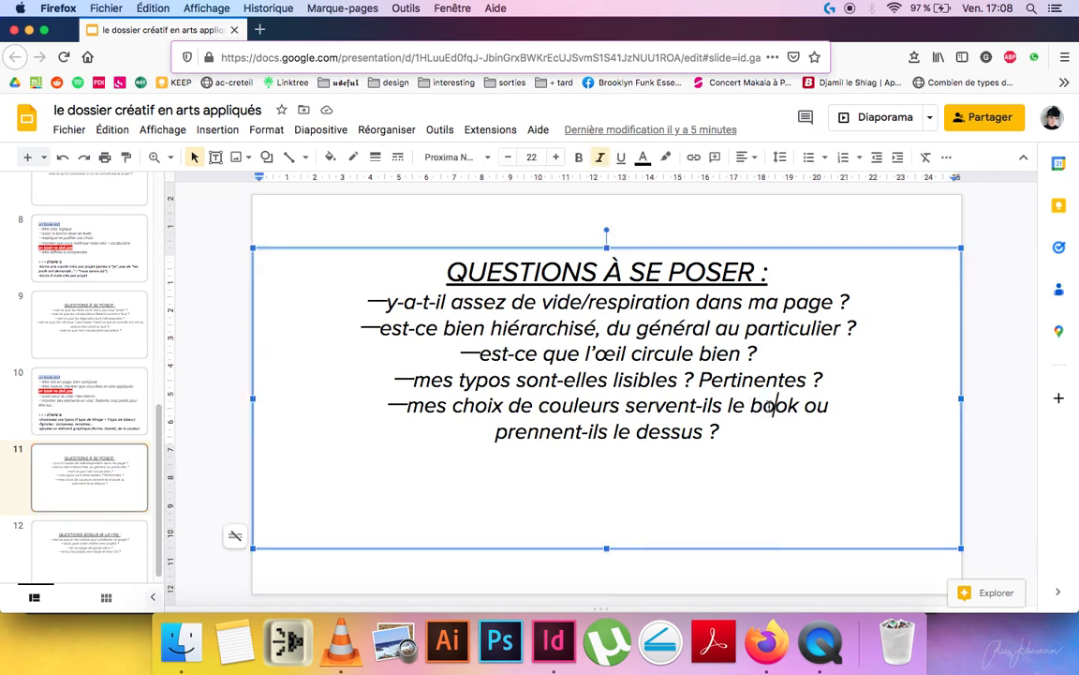
{"action": "double_click", "coordinate": [769, 404]}
{"action": "type", "text": "doc"}
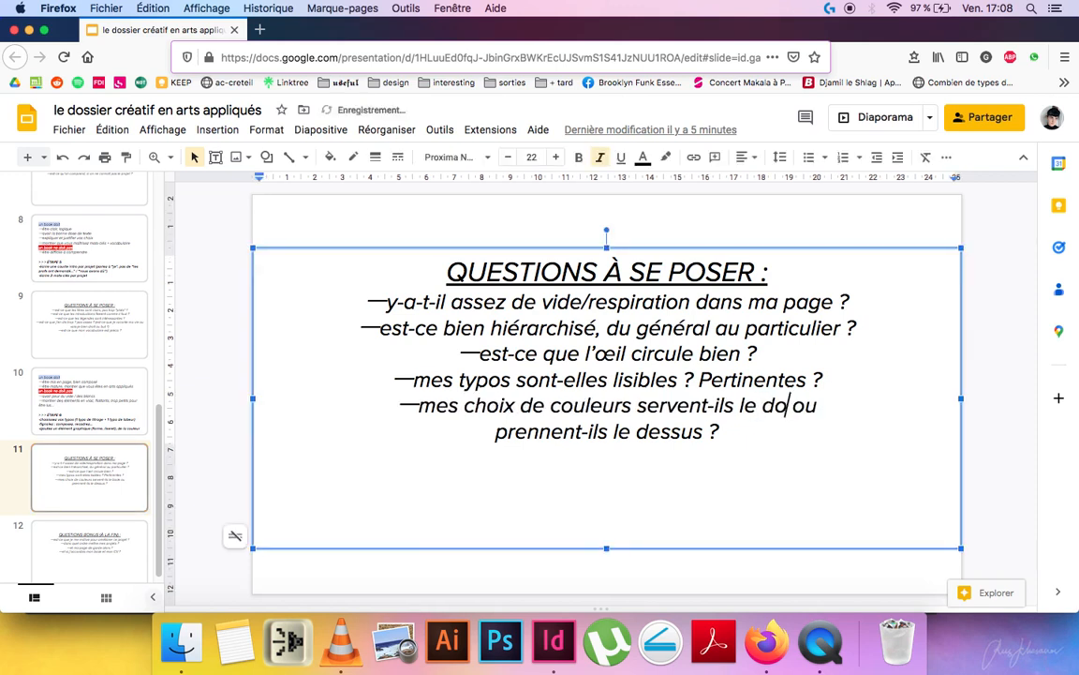
{"action": "type", "text": "ument"}
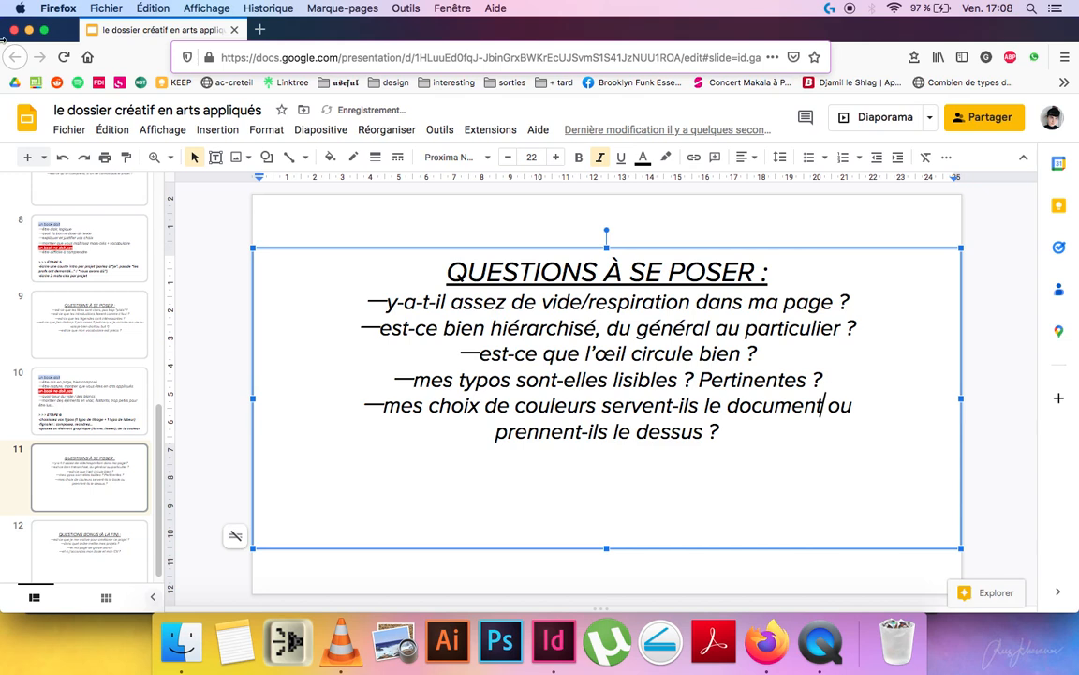
{"action": "left_click", "coordinate": [307, 213]}
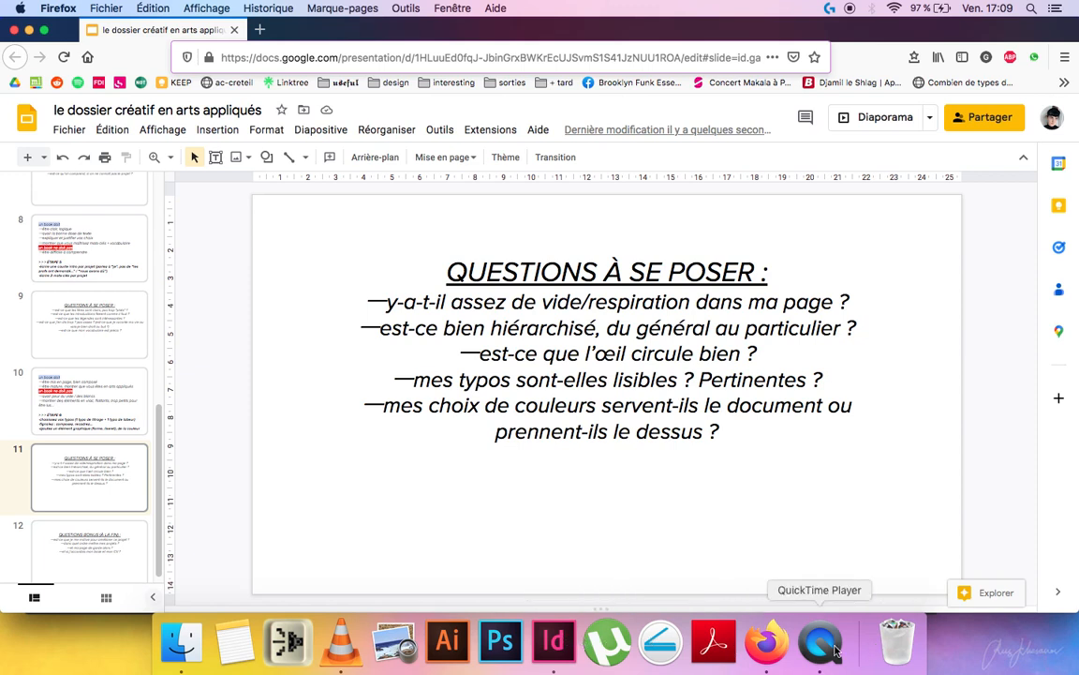
{"action": "left_click", "coordinate": [553, 642]}
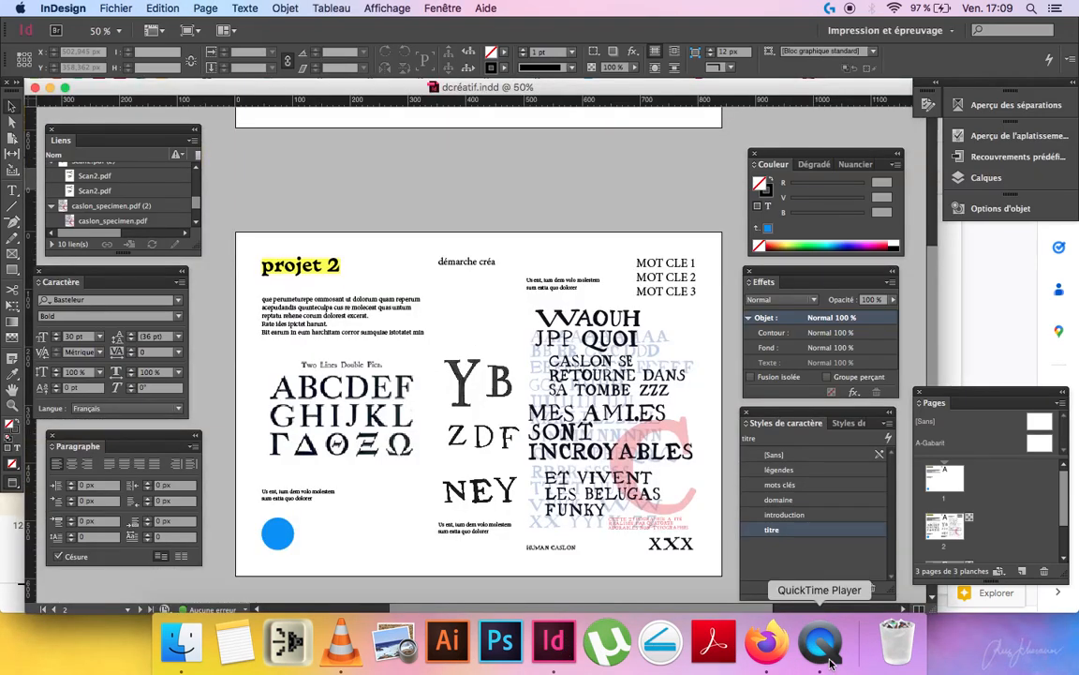